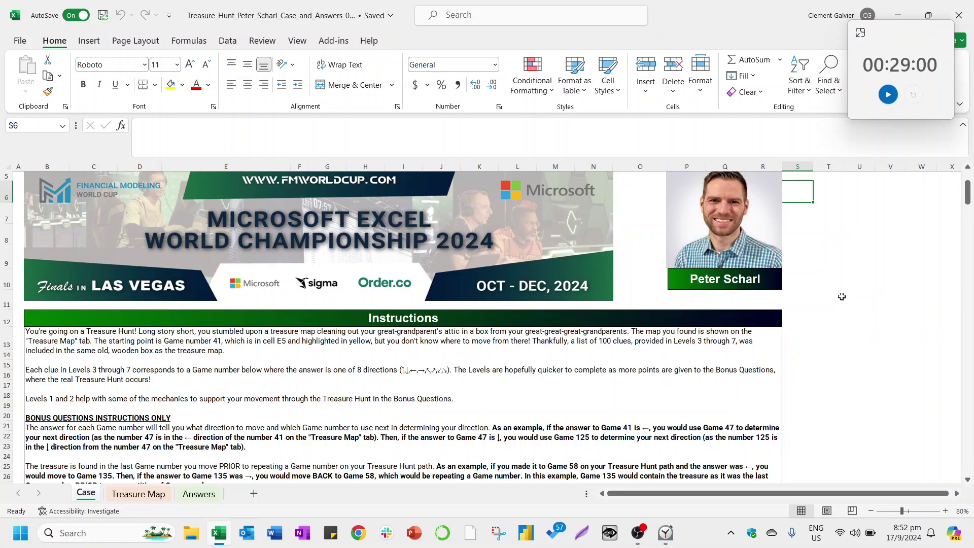
Read the case instructions and start the 29-minute countdown timer.
left_click(417, 369)
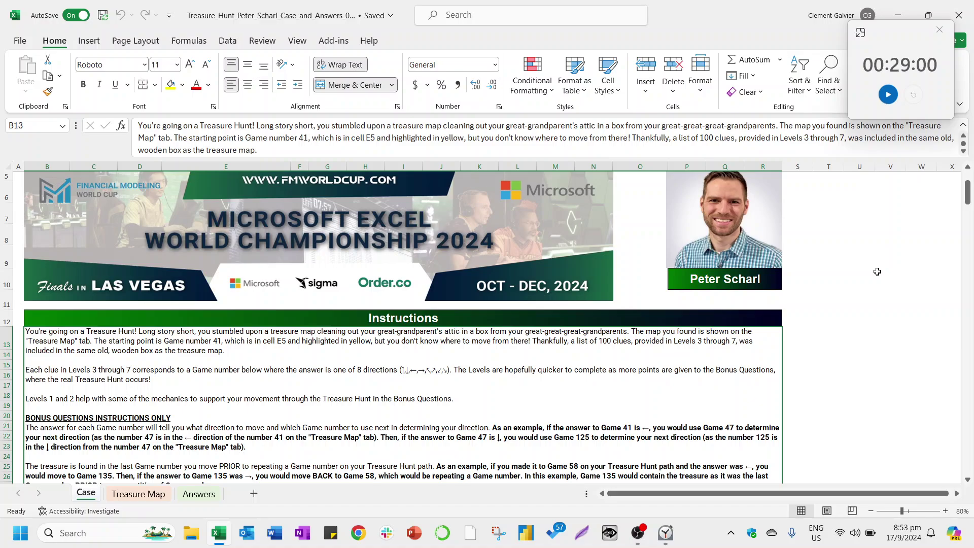
scroll(877, 271, "down", 2)
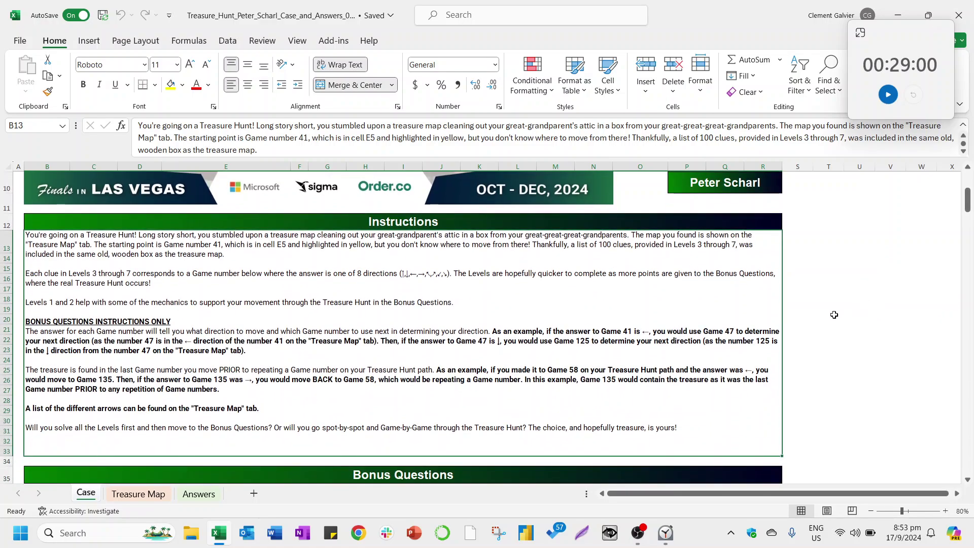
left_click(887, 97)
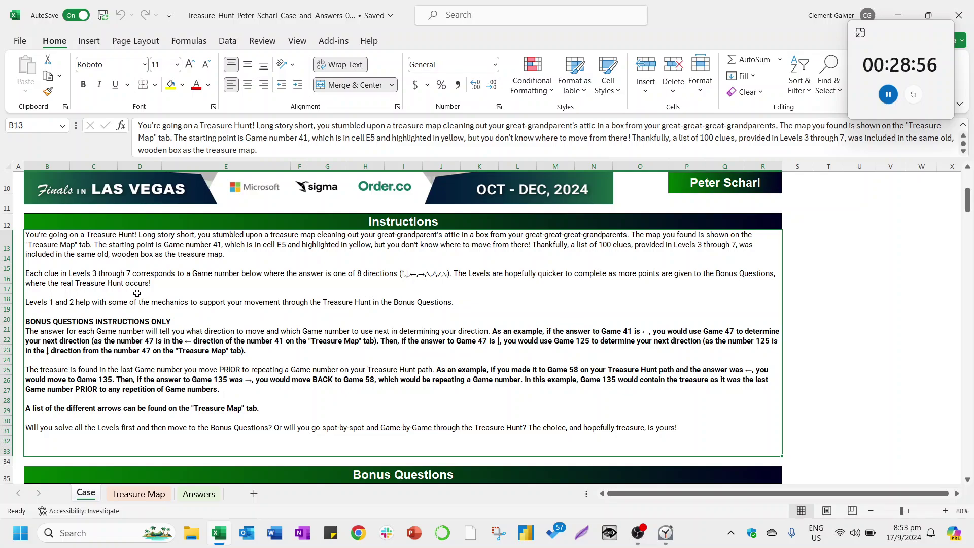
Review the Bonus Questions table on the Case sheet and total its points in D40:D44.
scroll(142, 294, "down", 2)
scroll(168, 321, "down", 6)
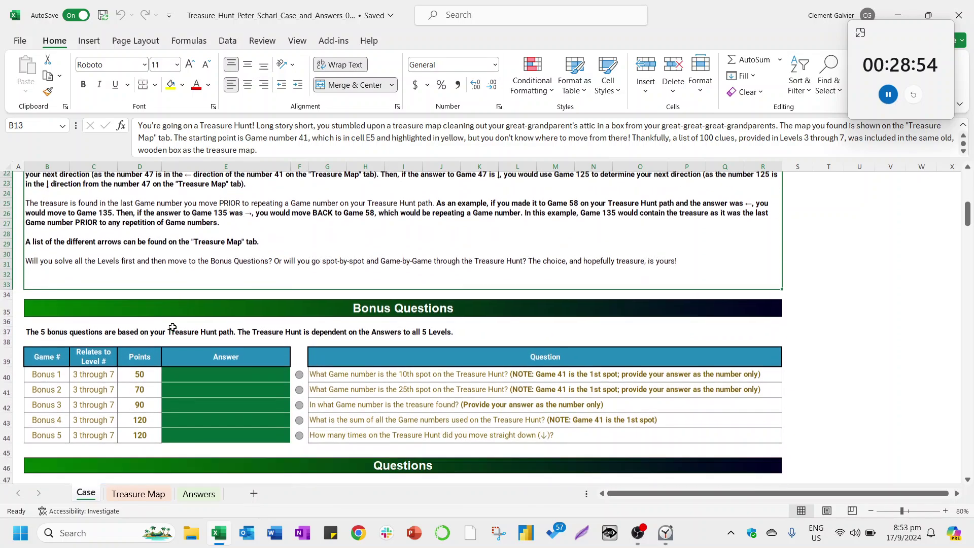
scroll(200, 405, "down", 3)
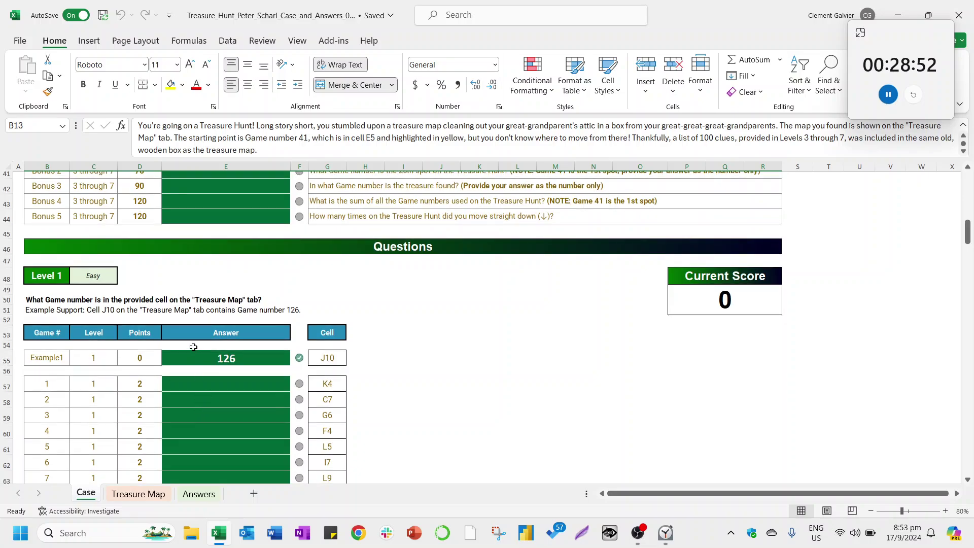
scroll(193, 347, "up", 3)
left_click_drag(140, 251, 142, 314)
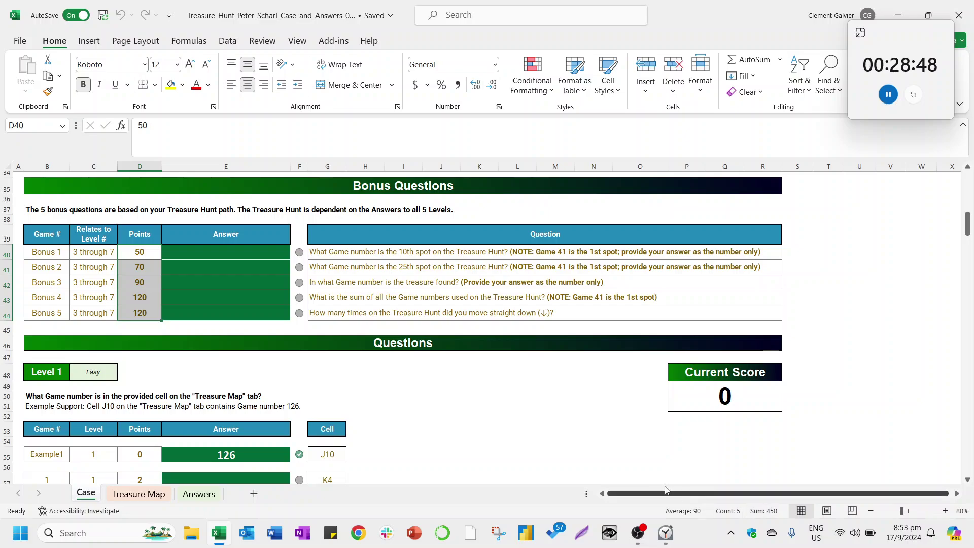
scroll(396, 402, "up", 6)
scroll(355, 379, "up", 3)
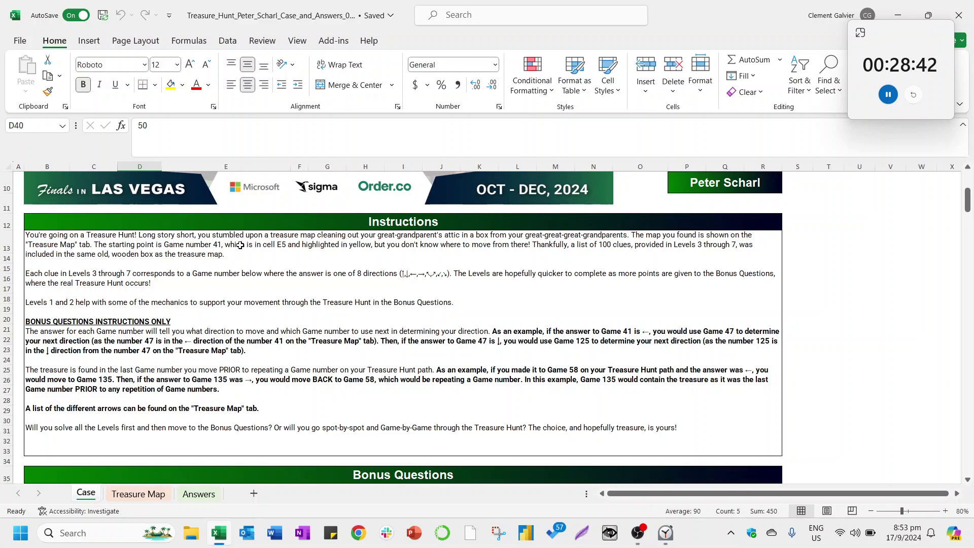
Compare the number grid and arrow list on the Treasure Map sheet with the instructions and bonus questions on the Case sheet.
left_click(138, 494)
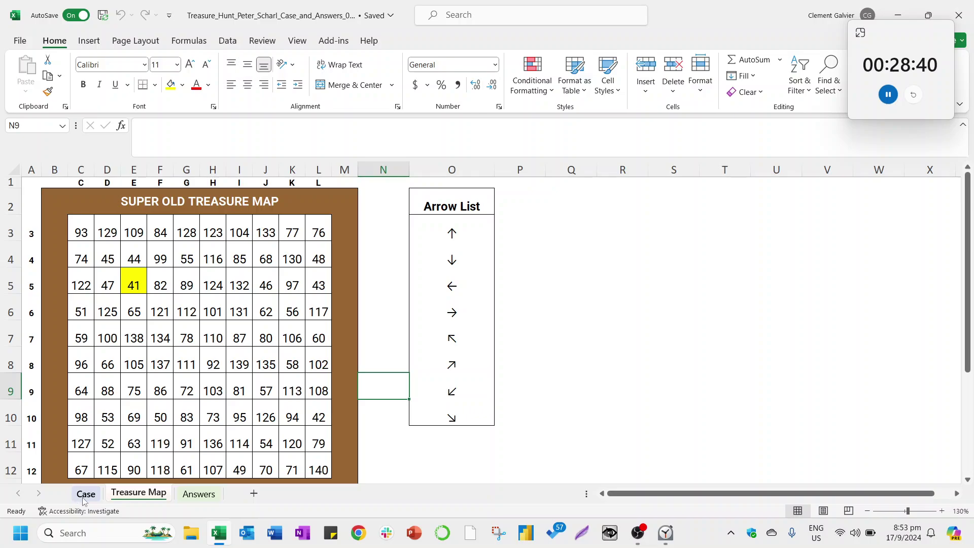
left_click(82, 228)
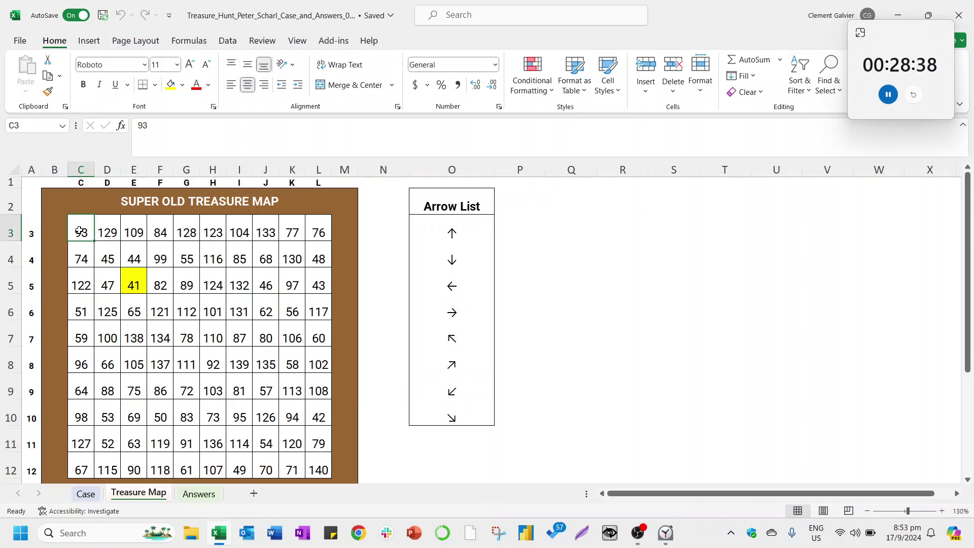
left_click(85, 493)
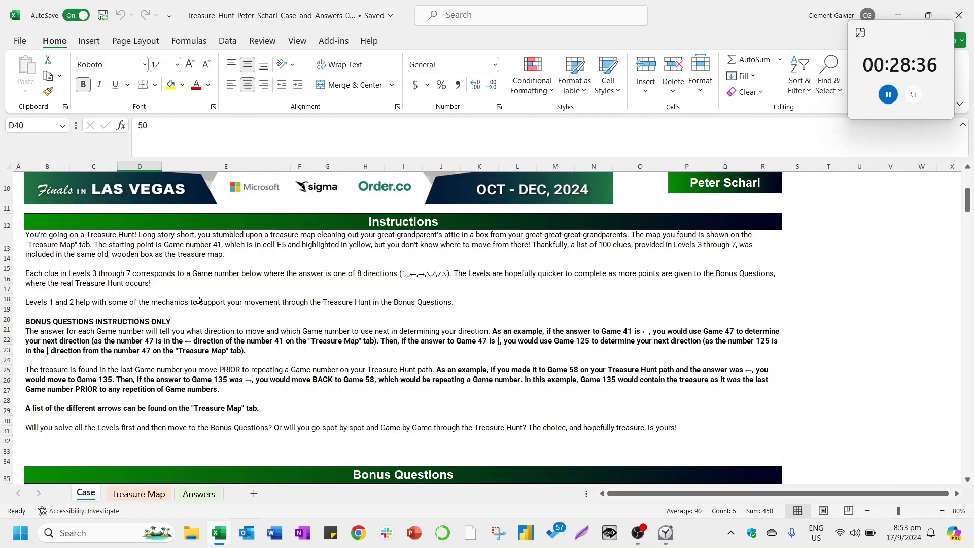
scroll(295, 328, "down", 4)
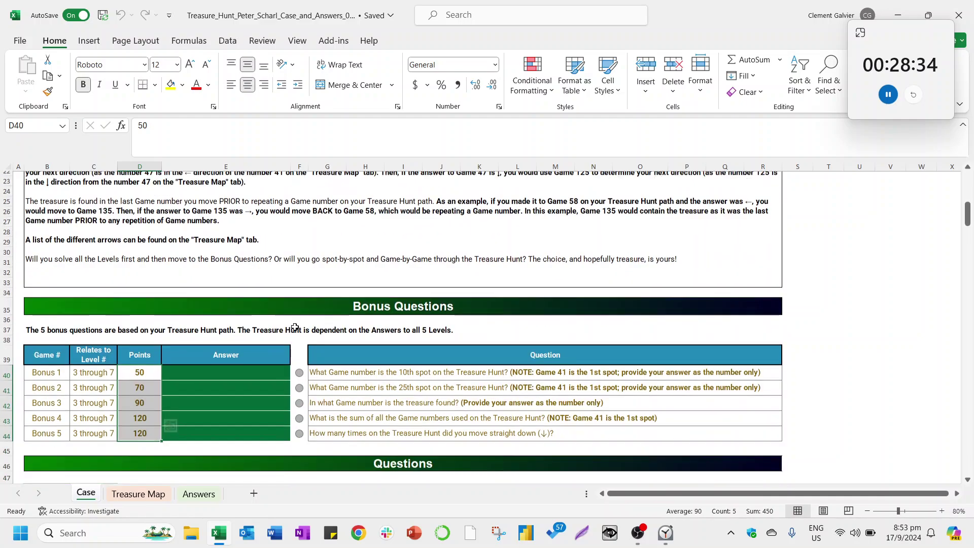
scroll(295, 327, "down", 5)
scroll(291, 358, "up", 6)
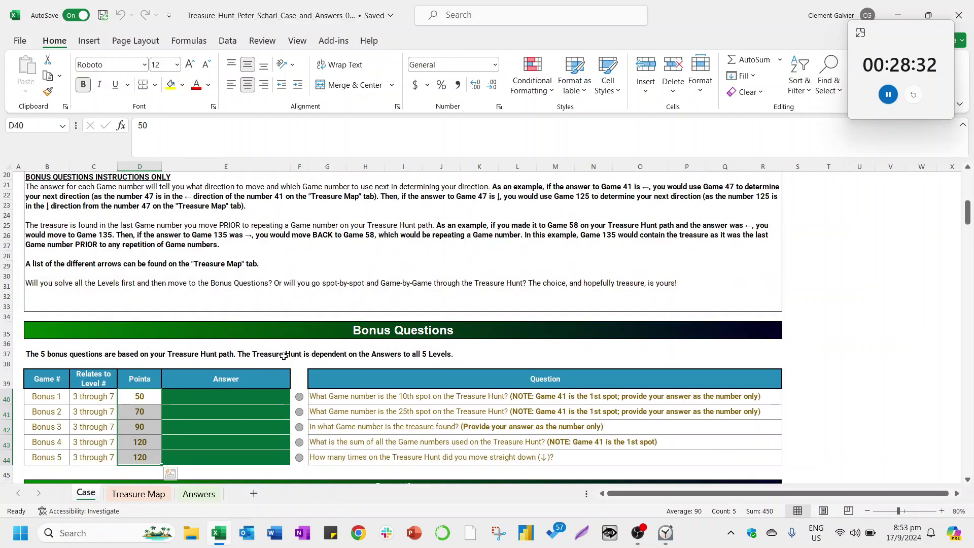
scroll(284, 356, "up", 3)
left_click(138, 494)
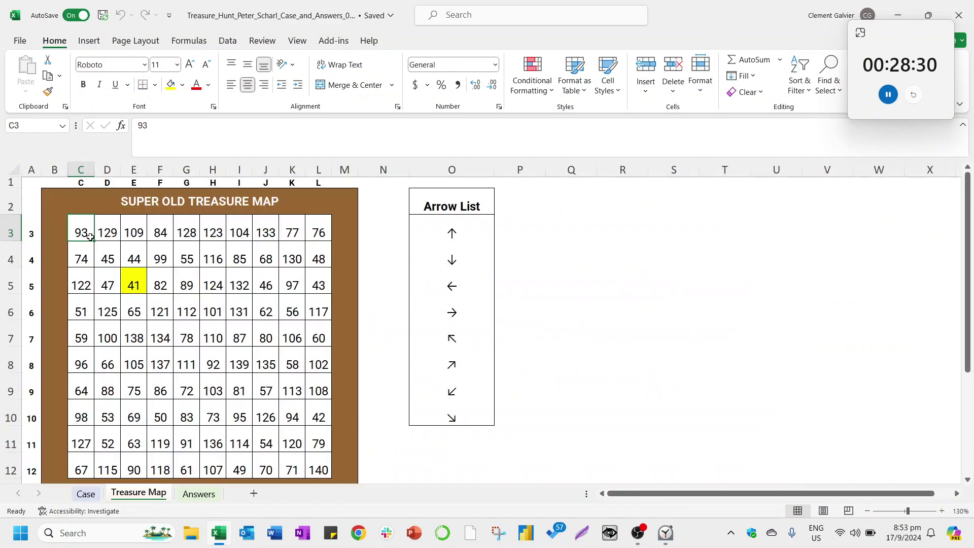
left_click(91, 494)
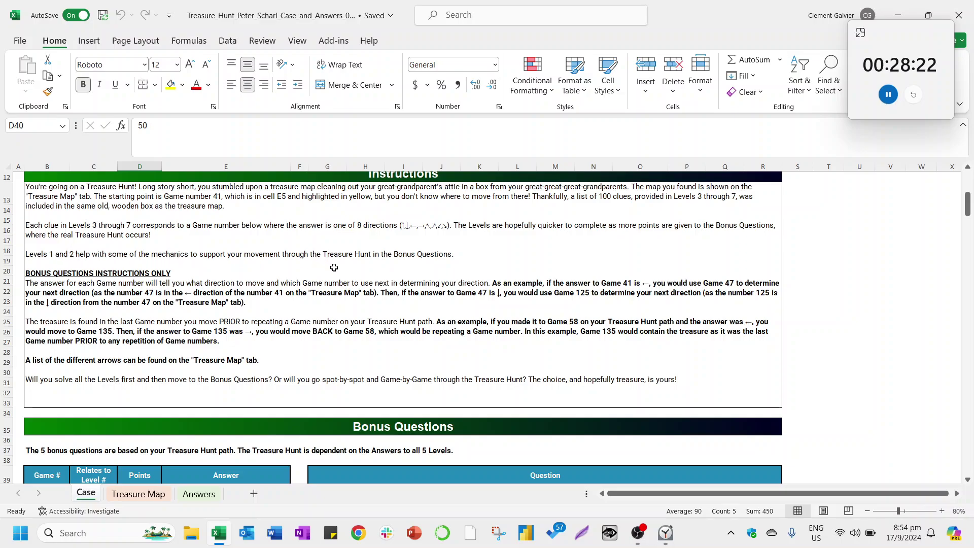
Examine the treasure hunt rules and the question layouts of Levels 1 to 3, including the Level 3 game numbers.
scroll(172, 315, "down", 1)
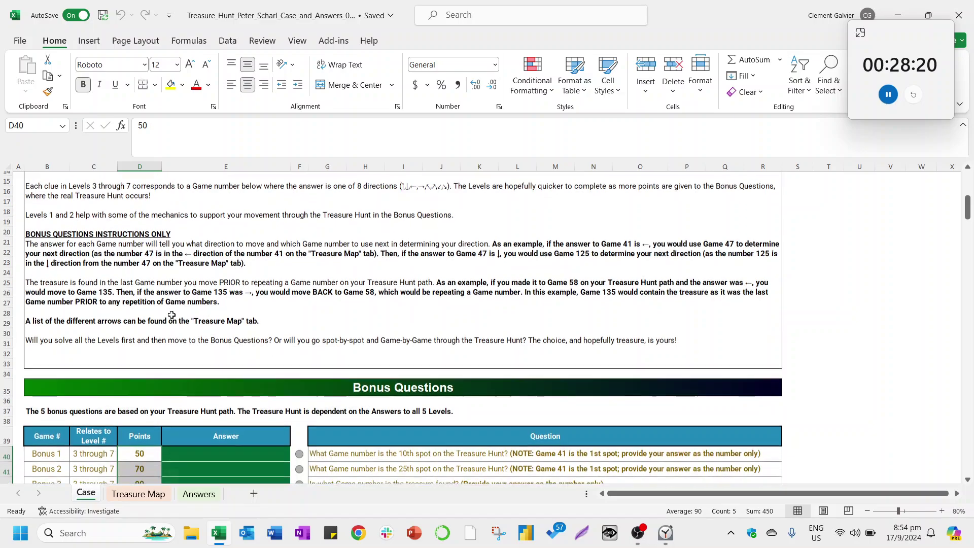
scroll(132, 316, "up", 1)
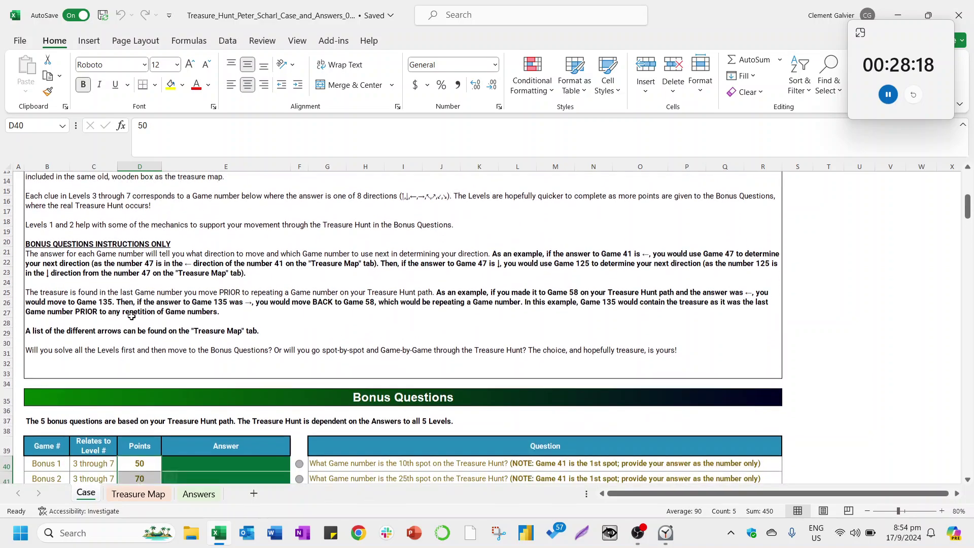
scroll(132, 315, "down", 4)
scroll(183, 273, "up", 3)
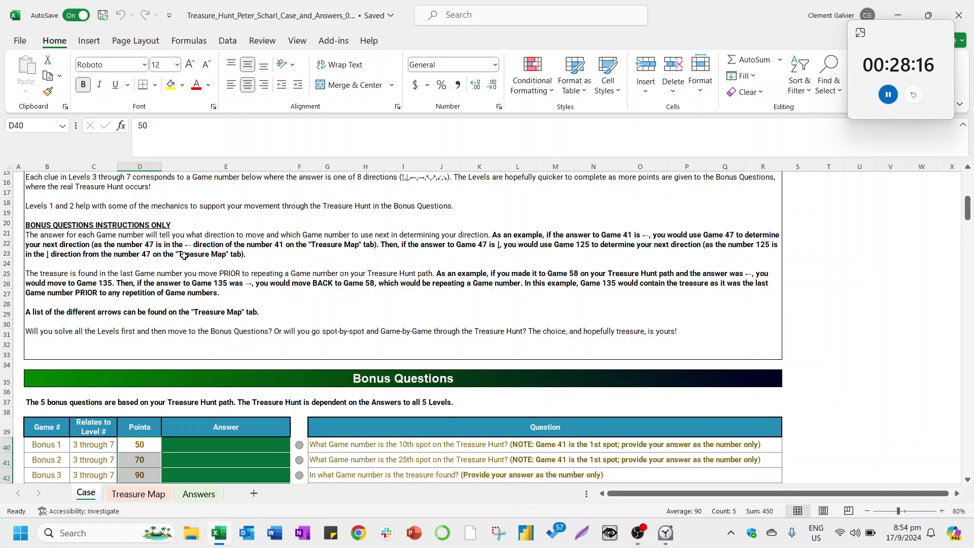
scroll(245, 284, "down", 15)
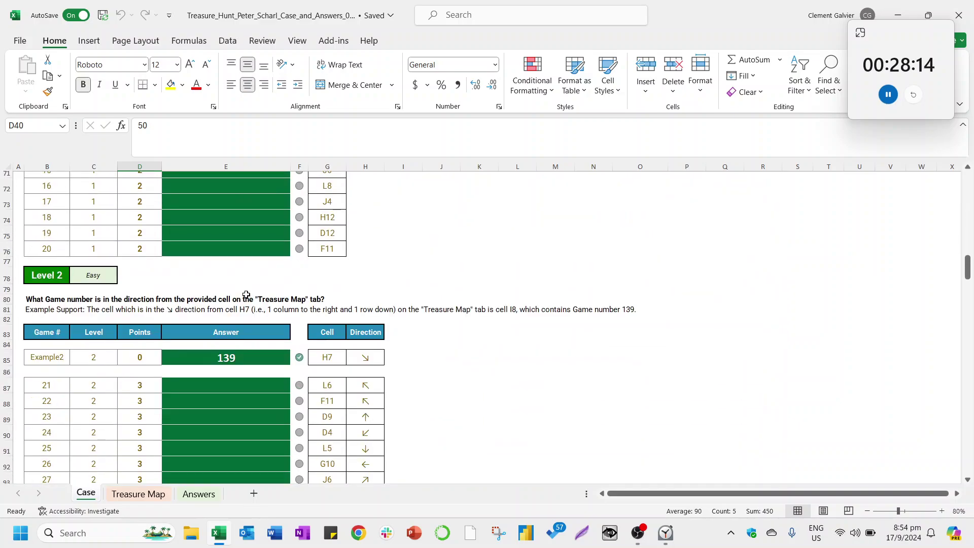
scroll(246, 295, "down", 15)
scroll(291, 312, "up", 3)
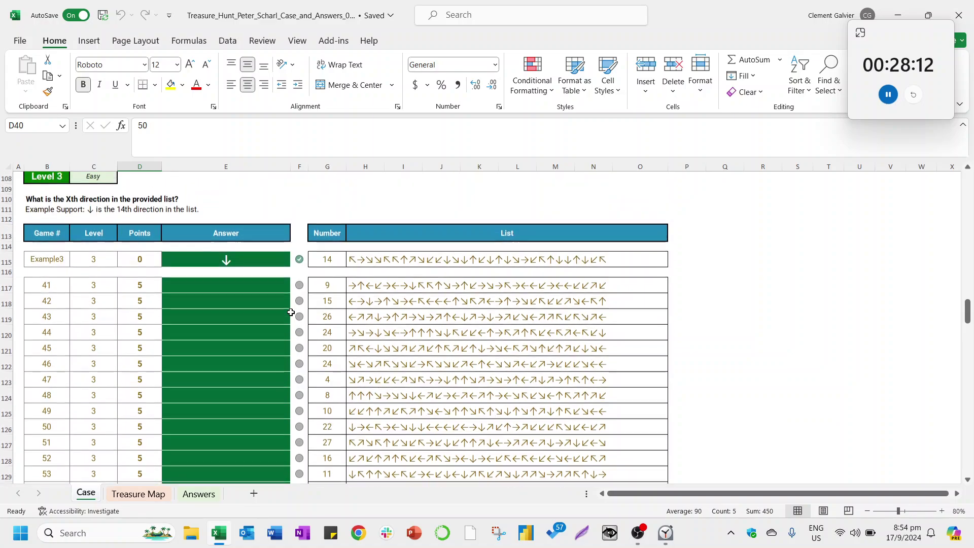
left_click(53, 287)
left_click(53, 317)
left_click(59, 348)
scroll(178, 293, "up", 20)
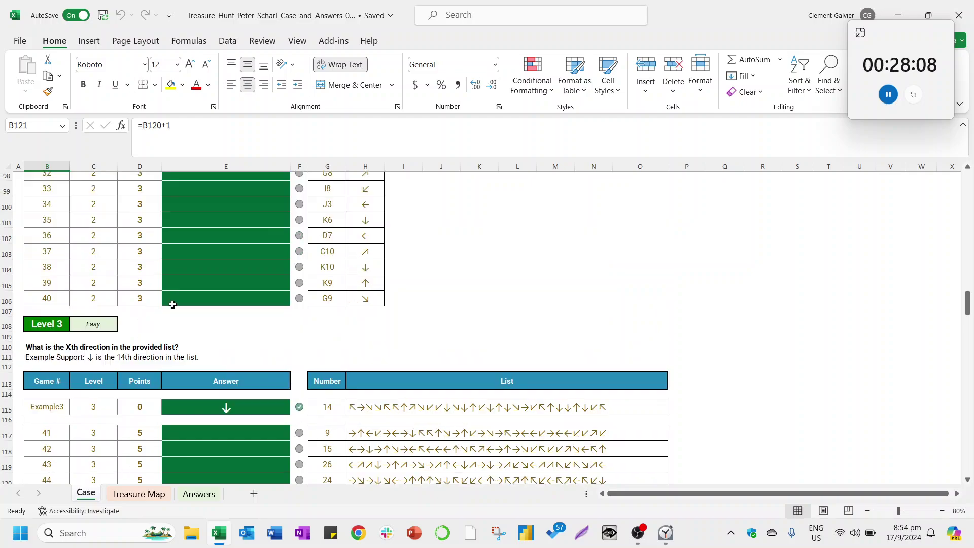
scroll(177, 293, "up", 12)
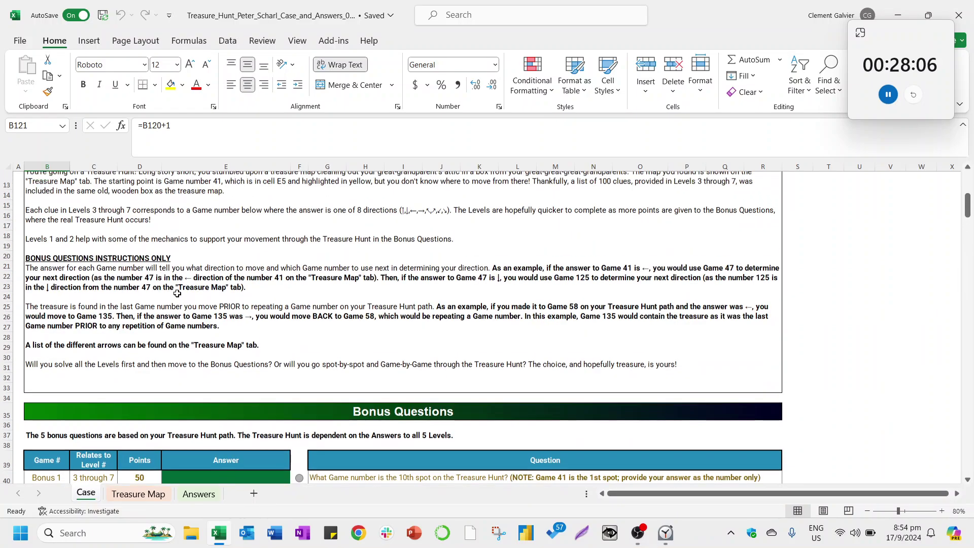
Reread the Instructions block and check the combined points of the five bonus questions.
left_click(181, 294)
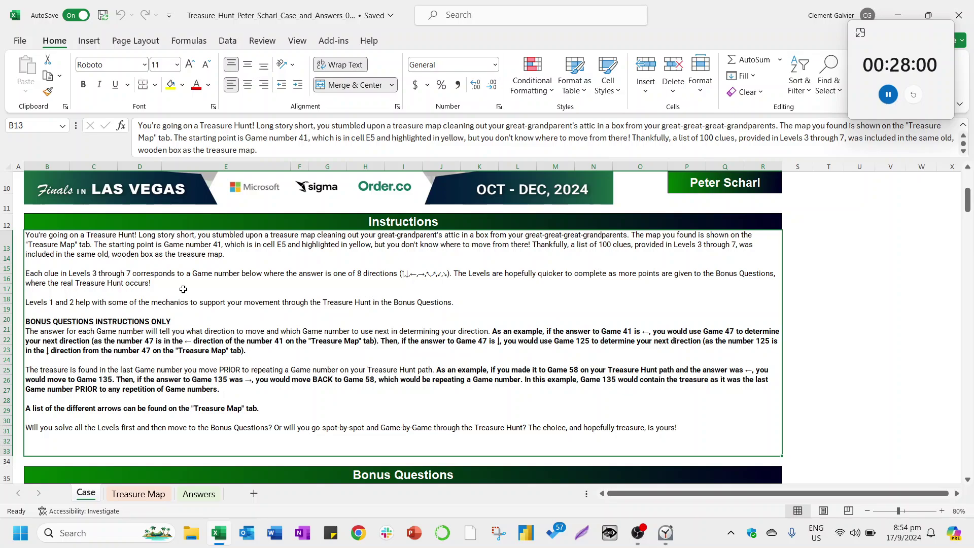
scroll(325, 291, "down", 8)
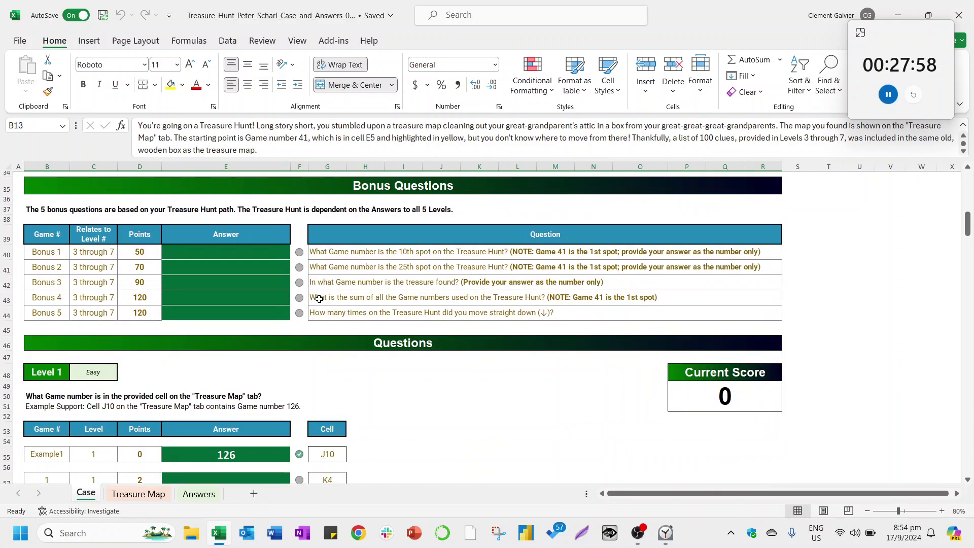
left_click_drag(139, 252, 138, 312)
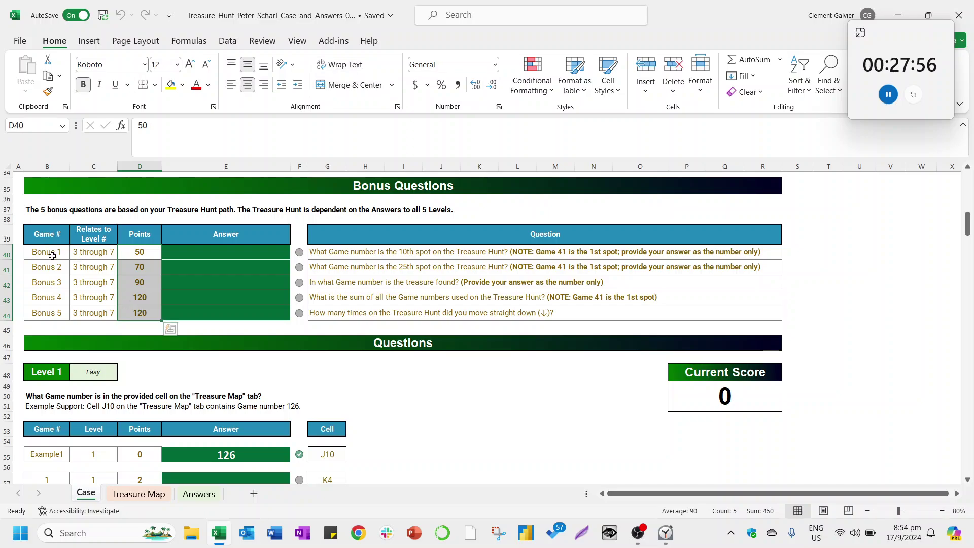
Read the Level 1 question and check its example by locating cell J10 on the Treasure Map sheet.
scroll(148, 366, "down", 1)
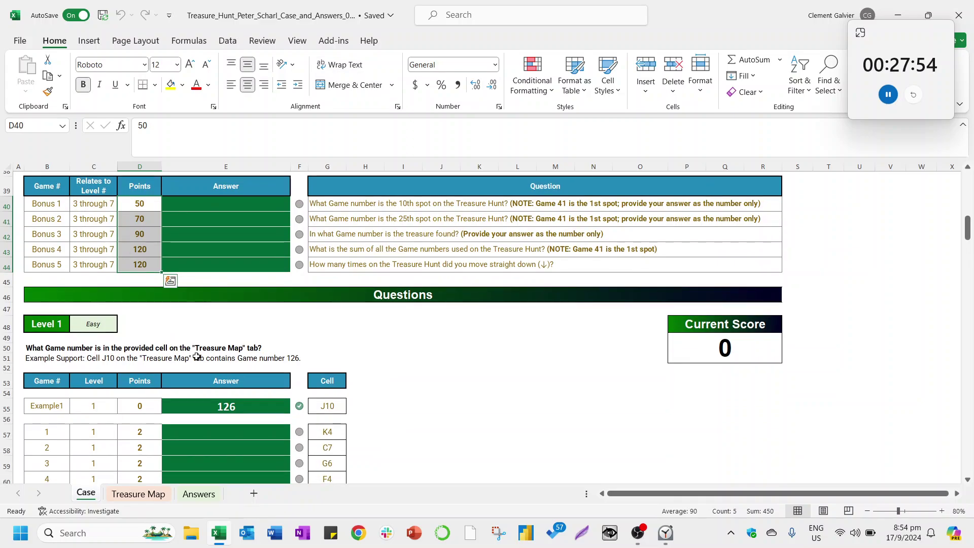
left_click(147, 359)
left_click(366, 358)
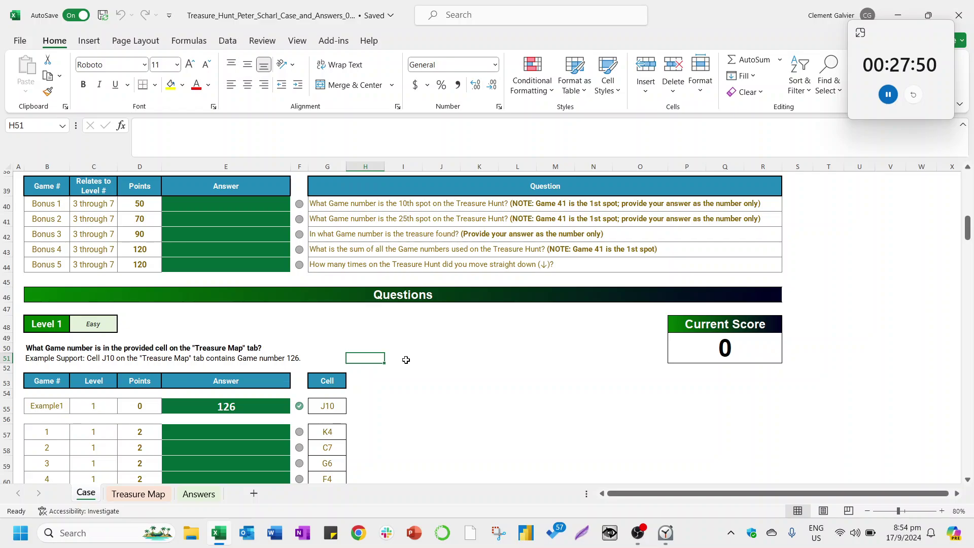
key("Down")
key("Down")
key("Right")
key("Down")
key("Down")
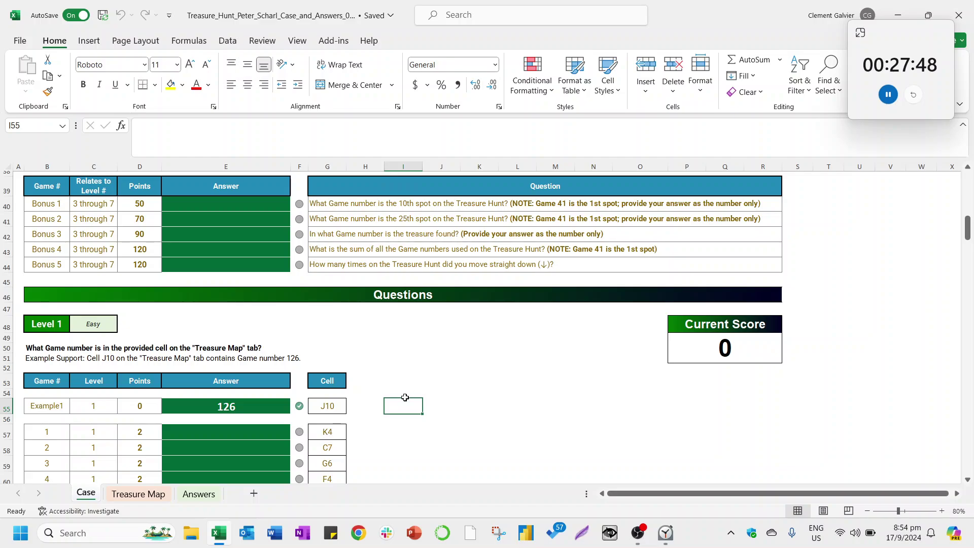
left_click(282, 410)
left_click(160, 495)
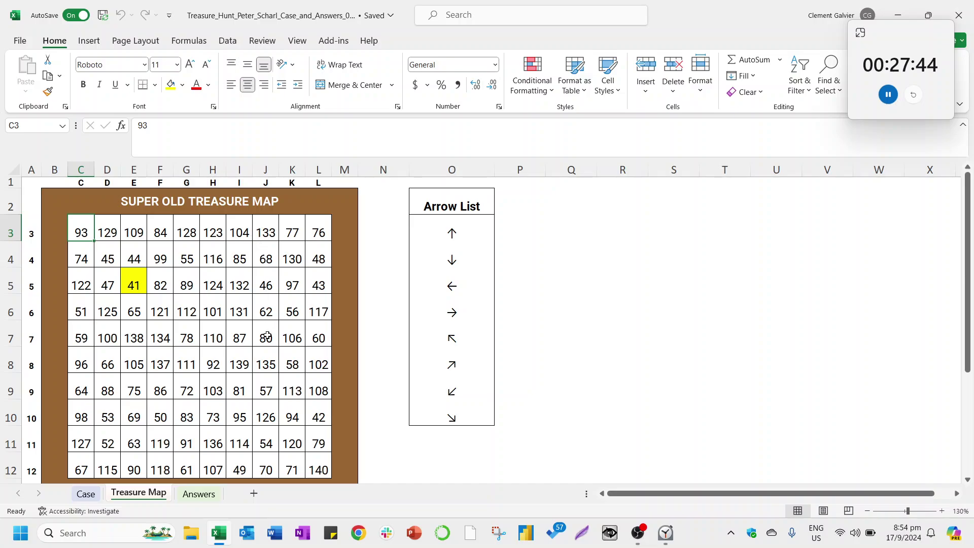
left_click(267, 411)
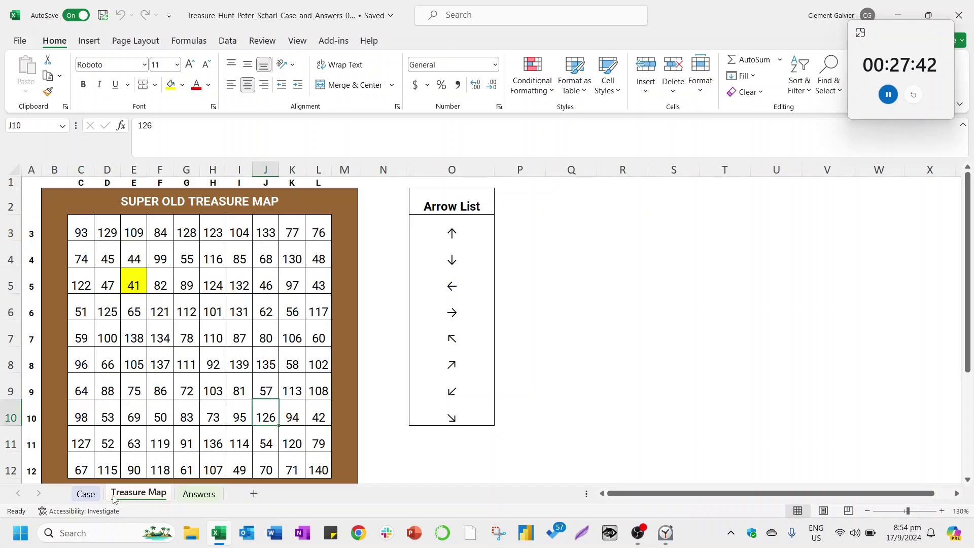
Enter the label "Treasure Map" in cell I53 of the Case sheet, beside the Level 1 headers.
left_click(85, 493)
left_click(327, 432)
left_click(386, 407)
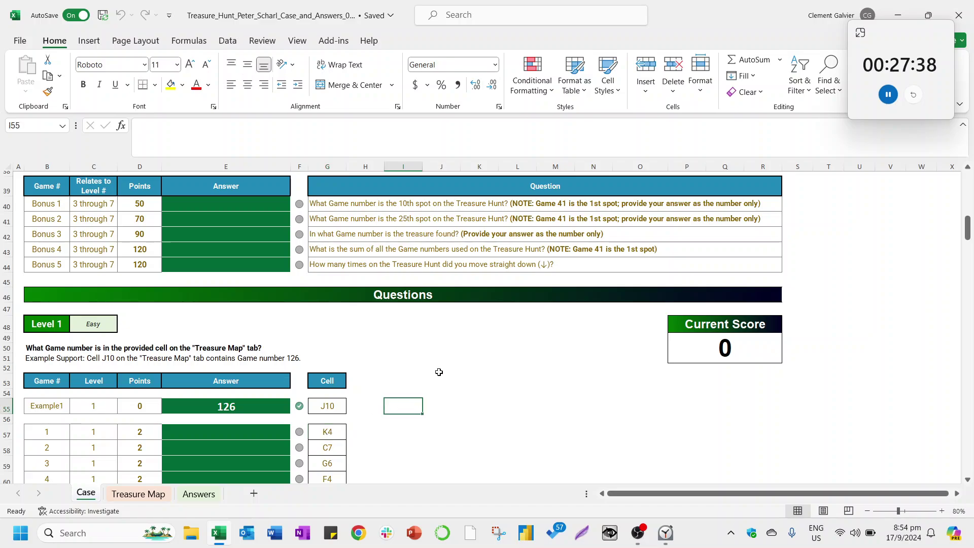
key("Up")
key("Up")
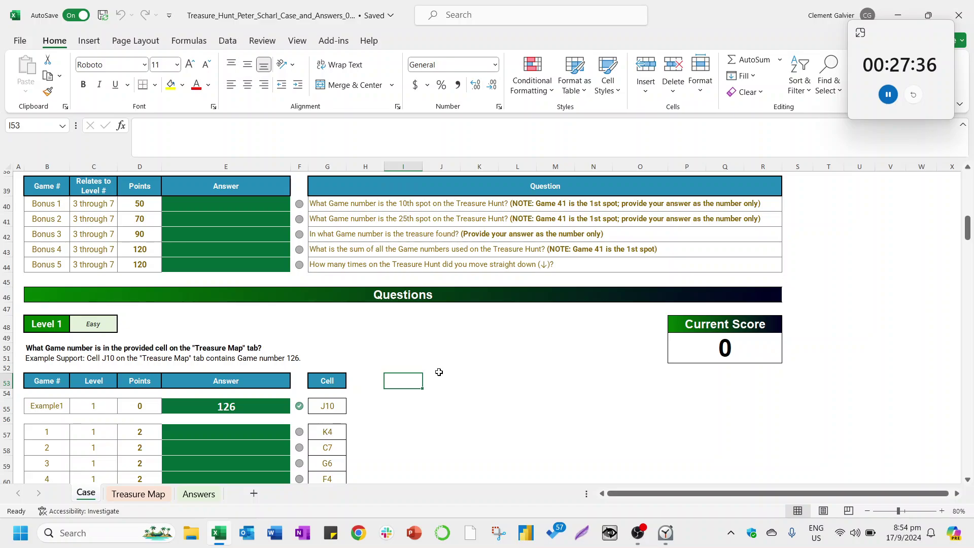
type("Treasure")
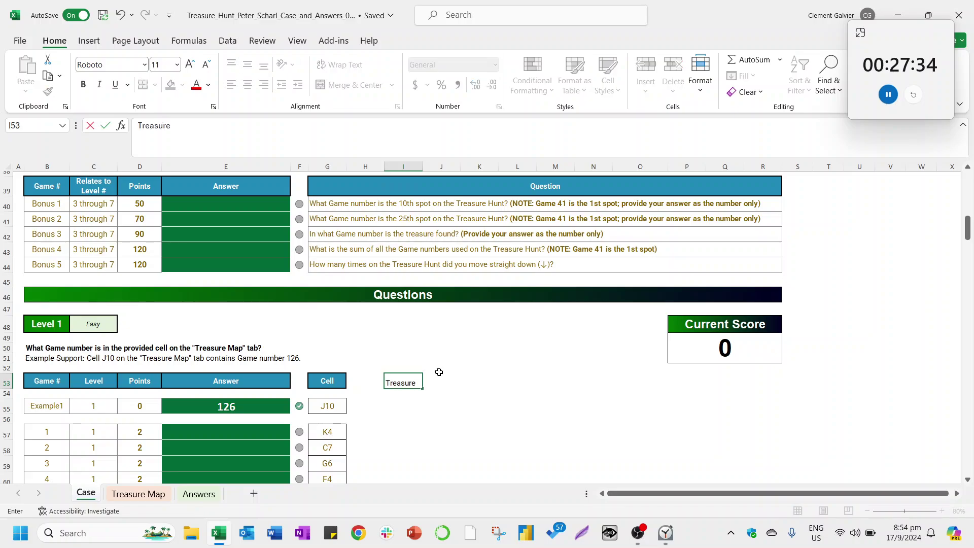
type(" Map")
key("Return")
Enter =INDIRECT("'"&$I$53&"'!"&G57) in cell I57 to look up Game 1's cell on the Treasure Map sheet.
key("Down")
key("Down")
key("Down")
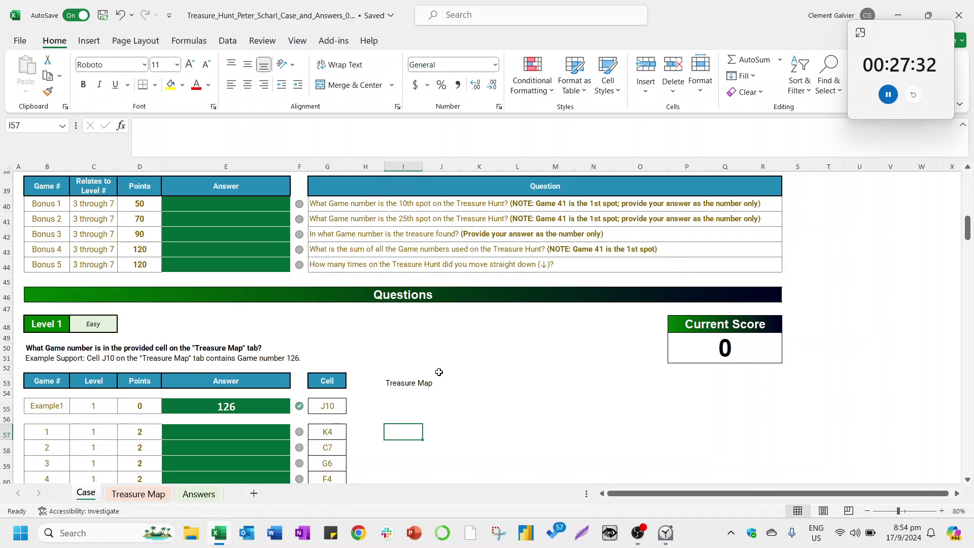
type("=IND")
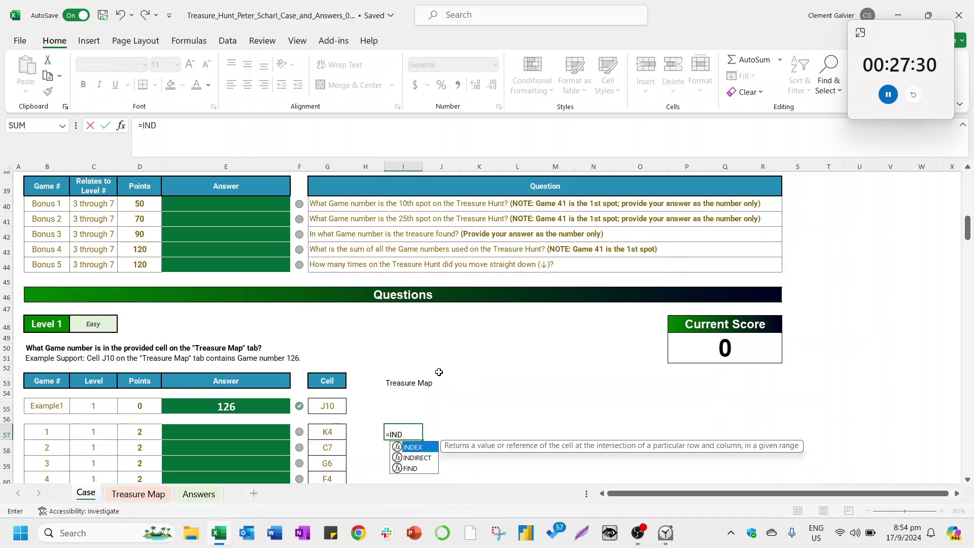
type("IRECT(\"")
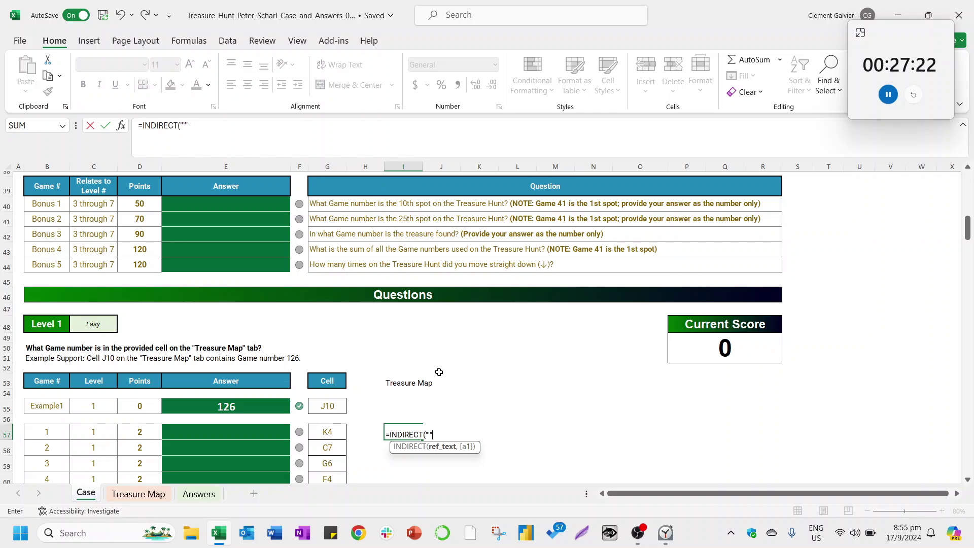
type("&")
left_click(409, 378)
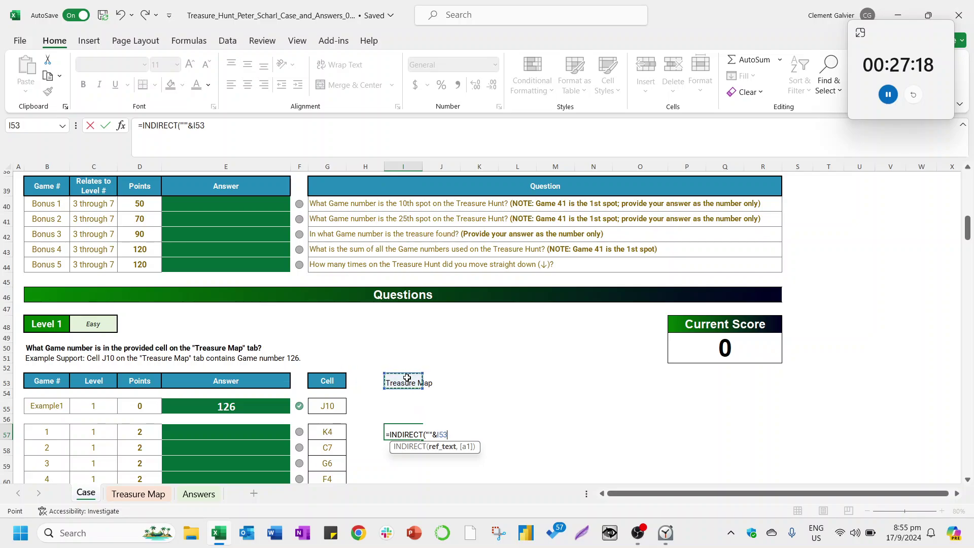
key("F4")
type("&\"'!")
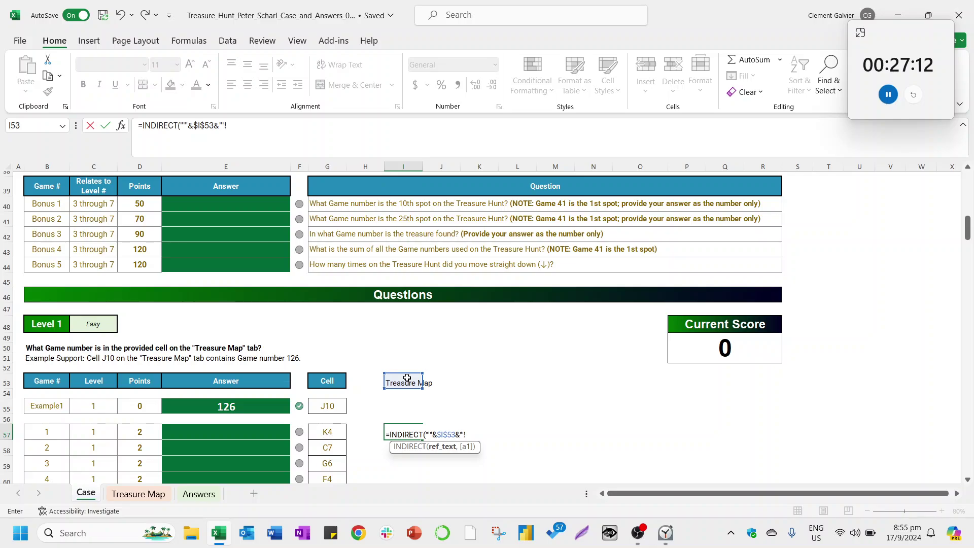
type("\"&")
left_click(327, 432)
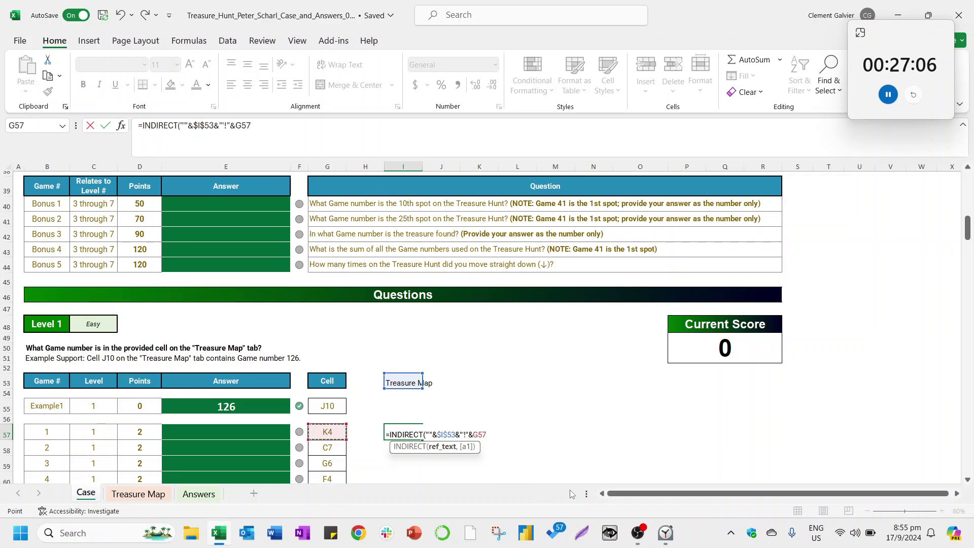
type(")")
key("ctrl+Return")
Copy the INDIRECT lookup from I57 down to I76 for all twenty Level 1 games.
key("ctrl+c")
key("Left")
key("Left")
key("ctrl+Down")
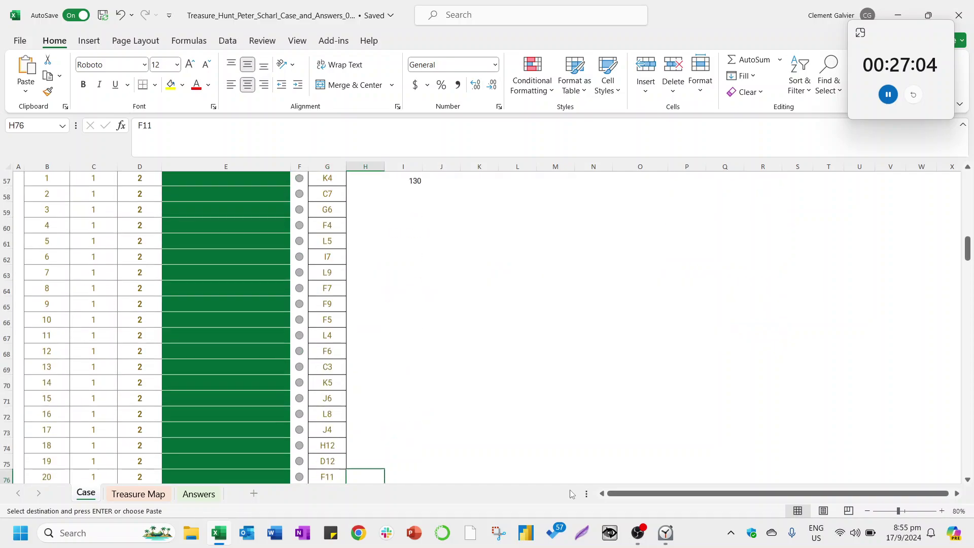
key("Right")
key("Right")
key("ctrl+shift+Up")
key("ctrl+v")
key("Up")
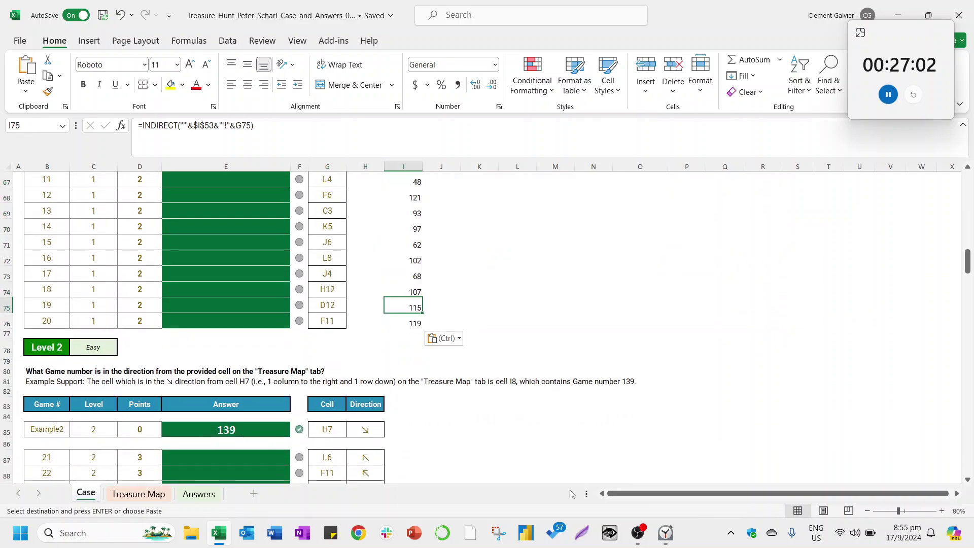
Switch to KeyPress OSD and launch it so that keystrokes are displayed on screen.
left_click(611, 539)
left_click(416, 277)
key("ctrl+Up")
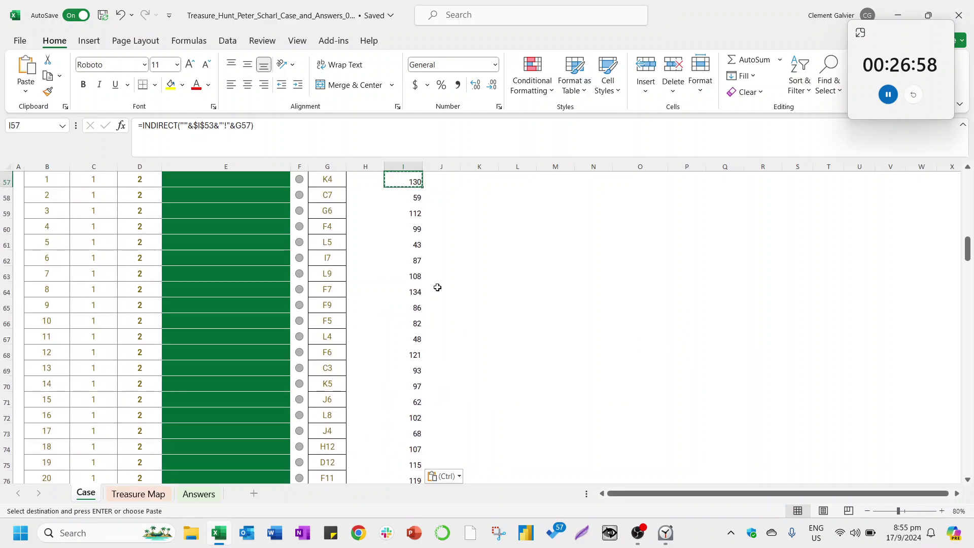
right_click(611, 541)
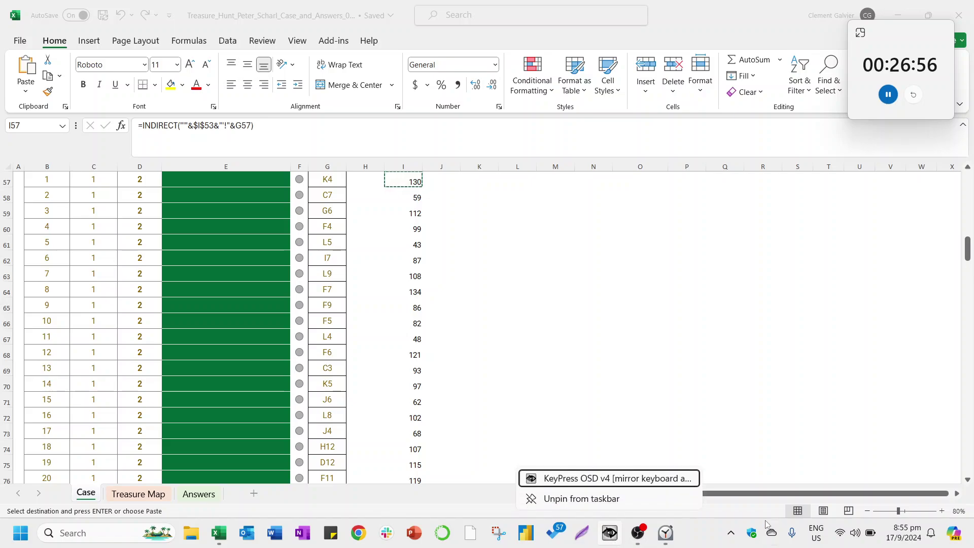
left_click(600, 479)
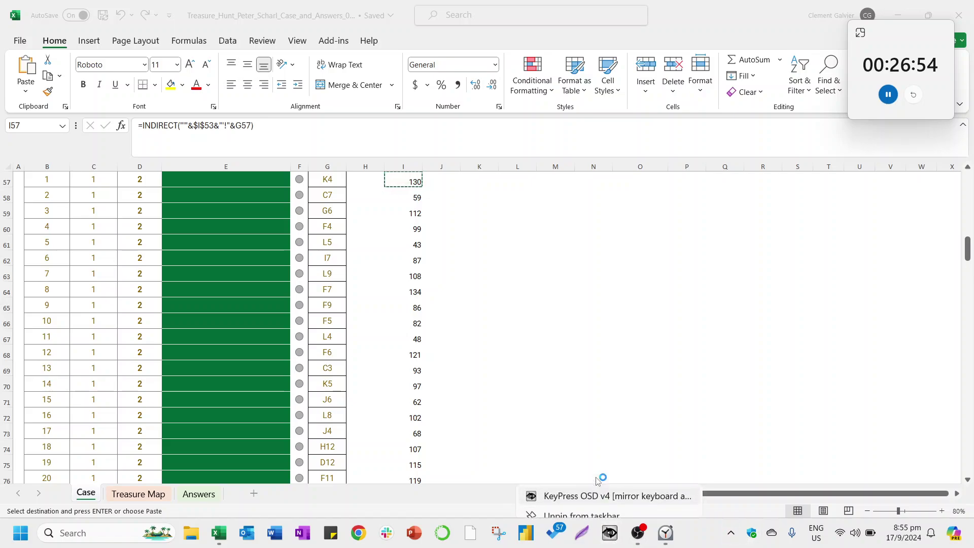
left_click(614, 541)
right_click(611, 541)
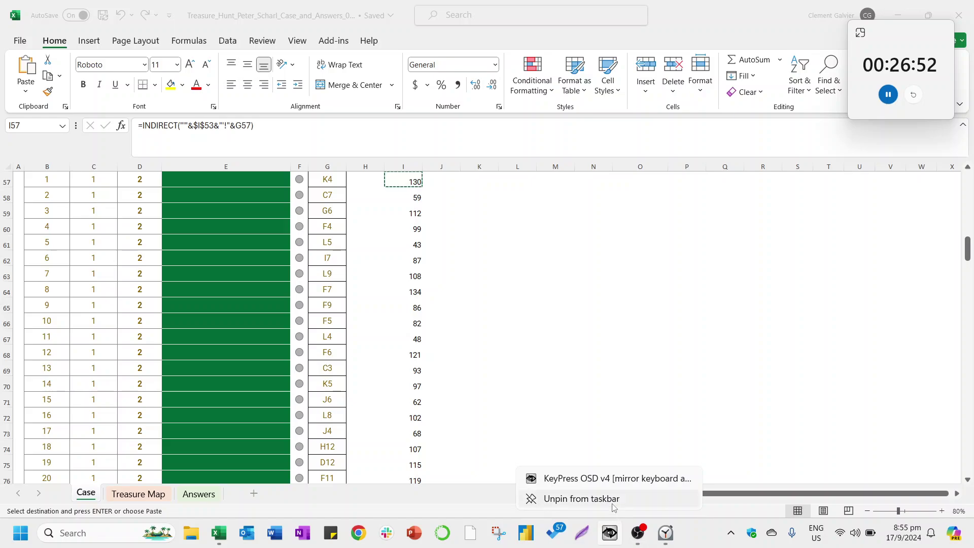
Open KeyPress OSD's appearance preferences, turn on showing the OSD and apply the change.
left_click(731, 533)
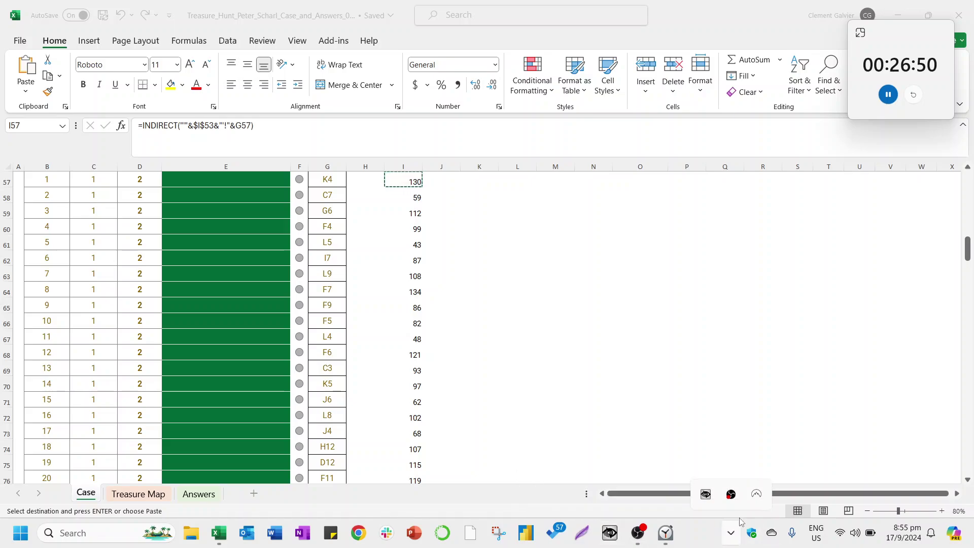
right_click(707, 494)
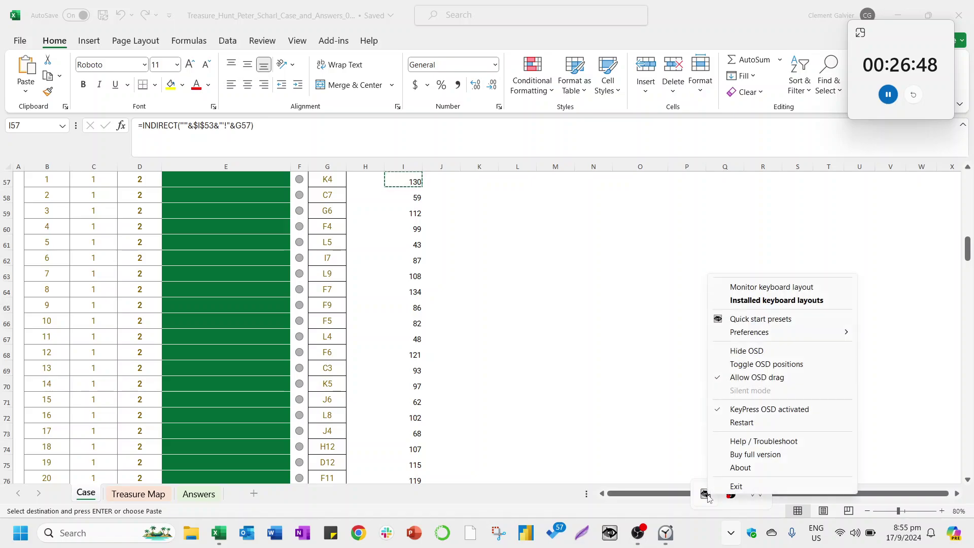
mouse_move(774, 337)
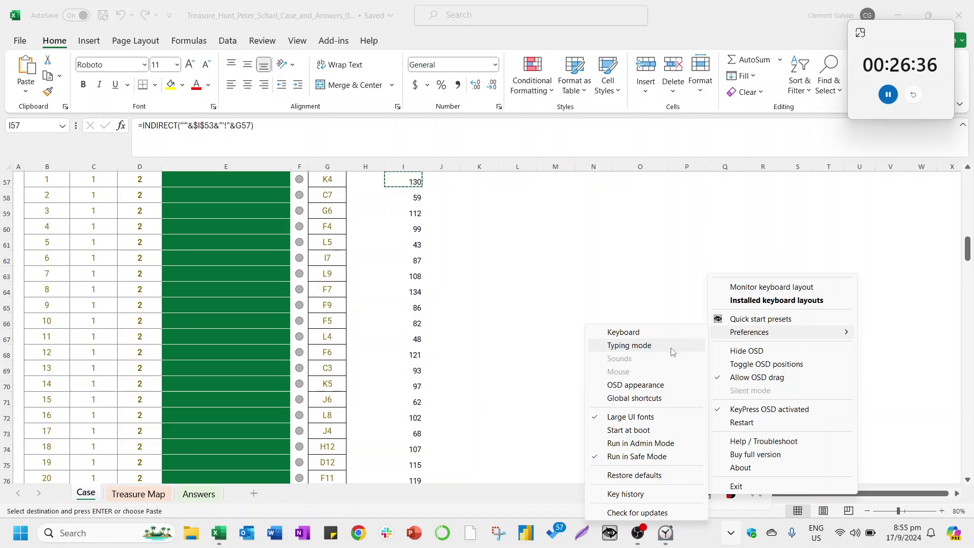
left_click(654, 387)
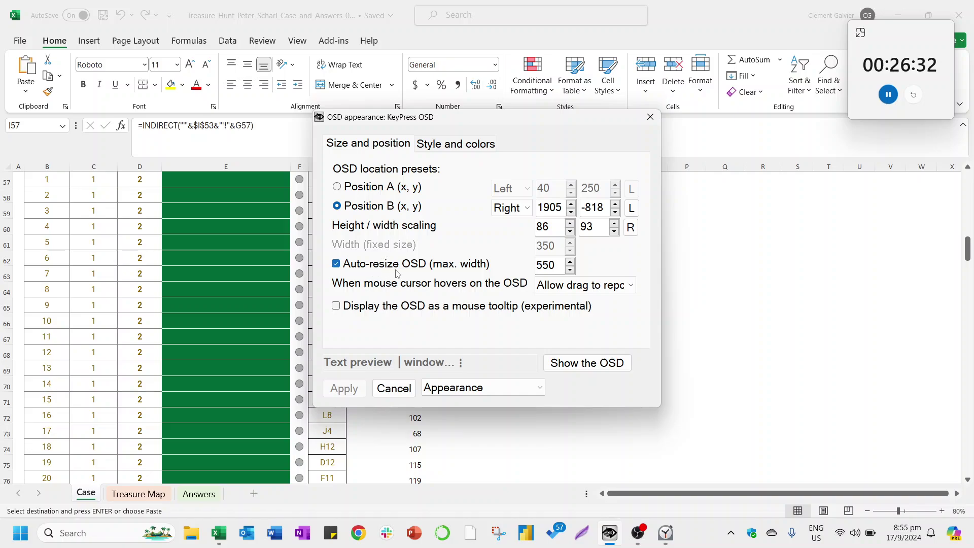
left_click(558, 365)
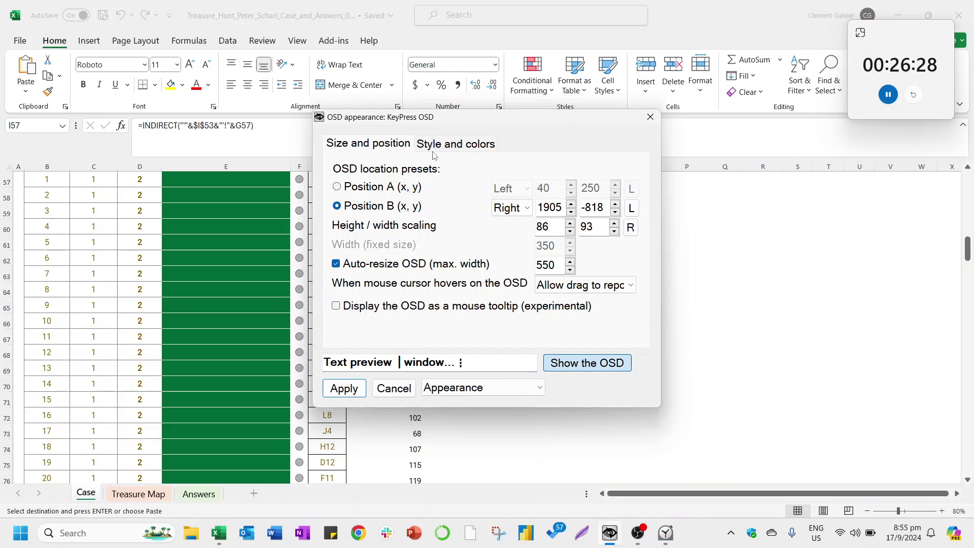
left_click(344, 388)
left_click(388, 389)
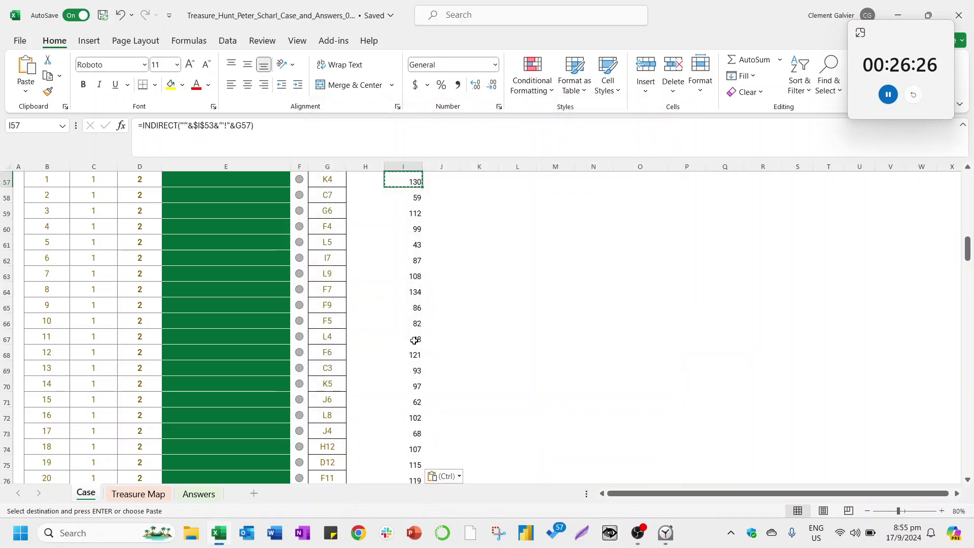
Test the keystroke display by moving between the first and last Level 1 lookups in column I.
left_click(413, 337)
key("ctrl+Up")
key("Down")
key("ctrl+Down")
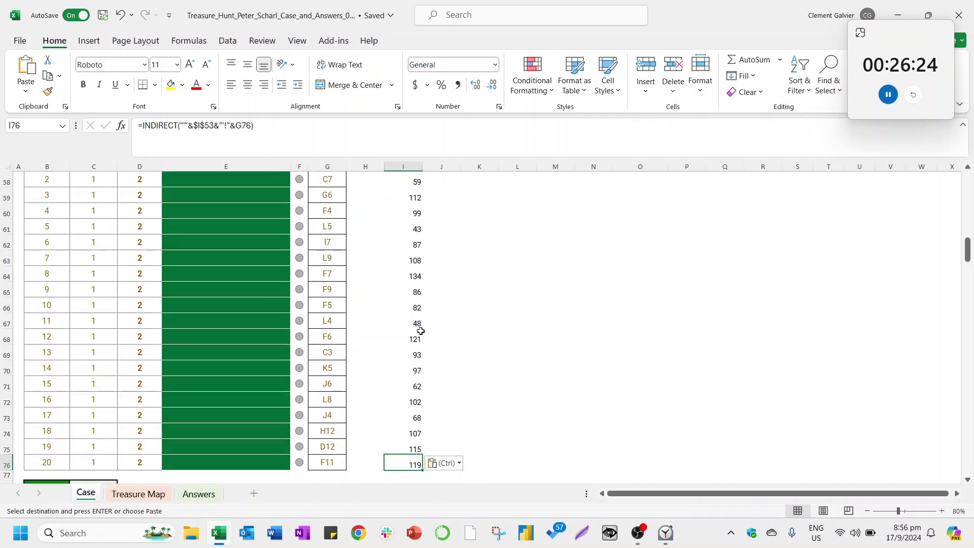
Reopen KeyPress OSD's appearance preferences and review the style, colour, size and position settings.
left_click(616, 530)
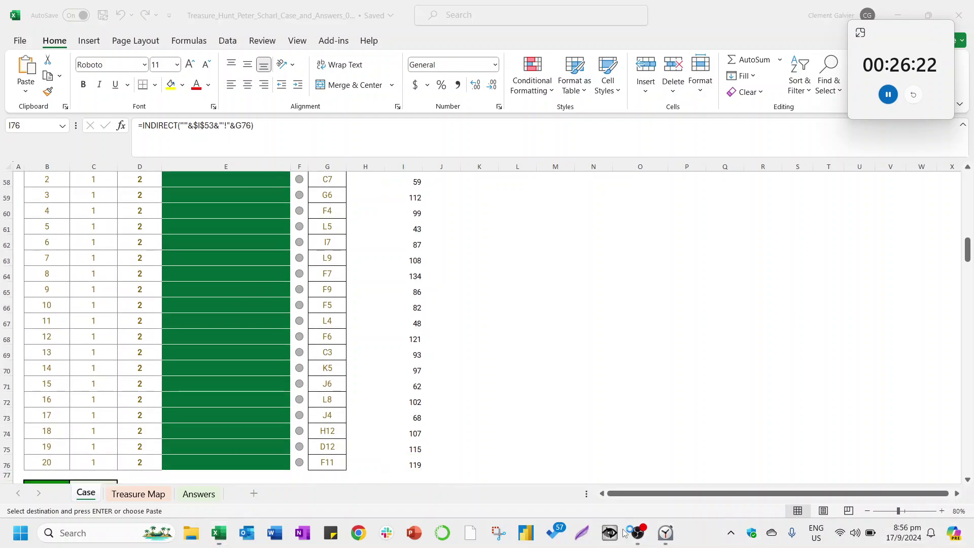
left_click(731, 533)
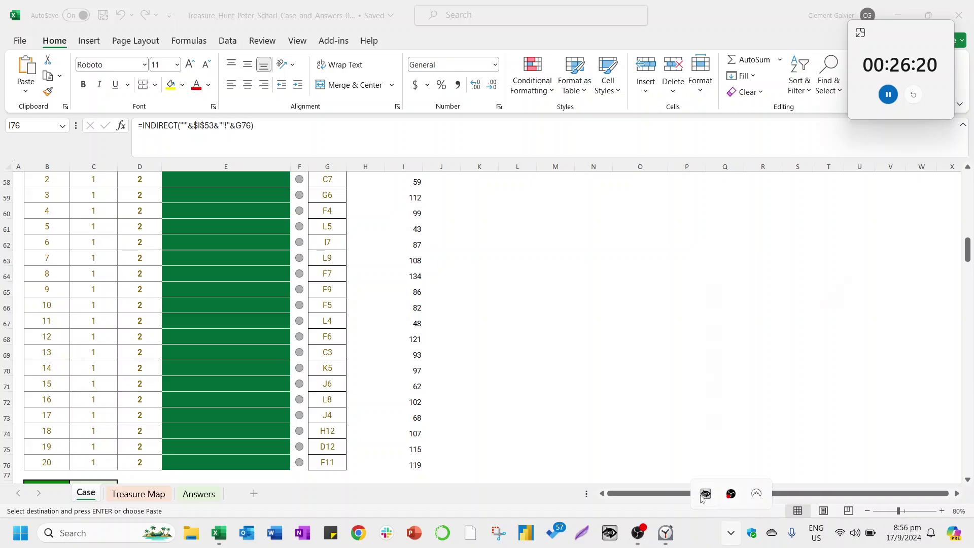
right_click(704, 494)
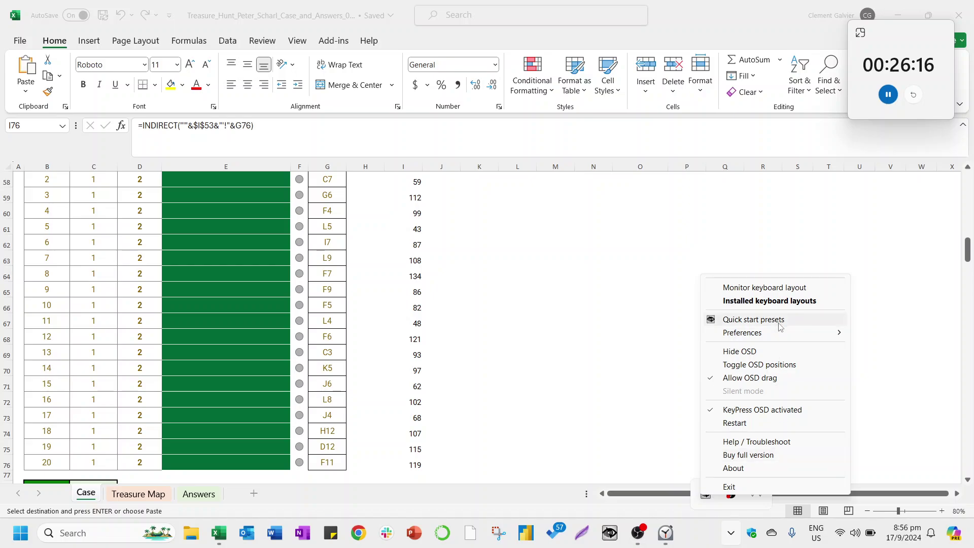
mouse_move(823, 335)
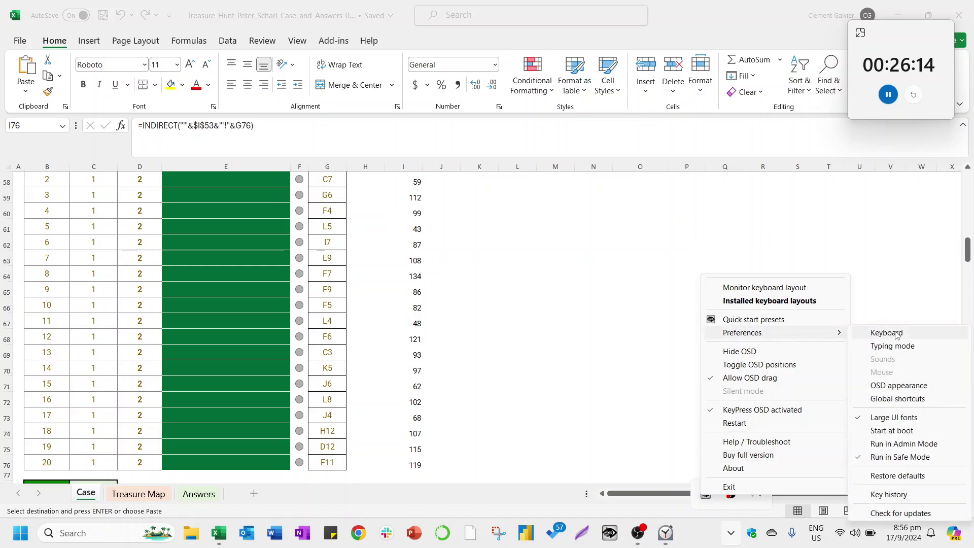
left_click(922, 390)
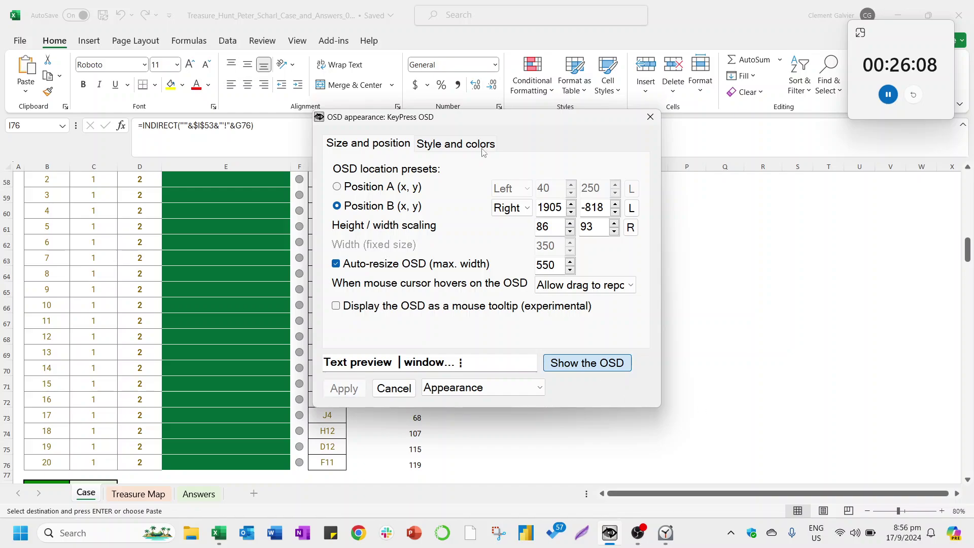
left_click(483, 149)
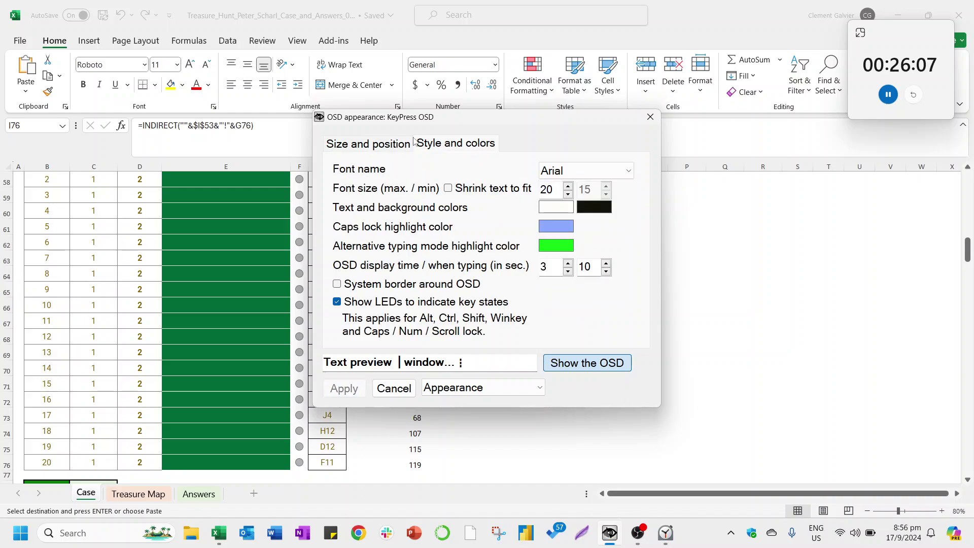
left_click(375, 145)
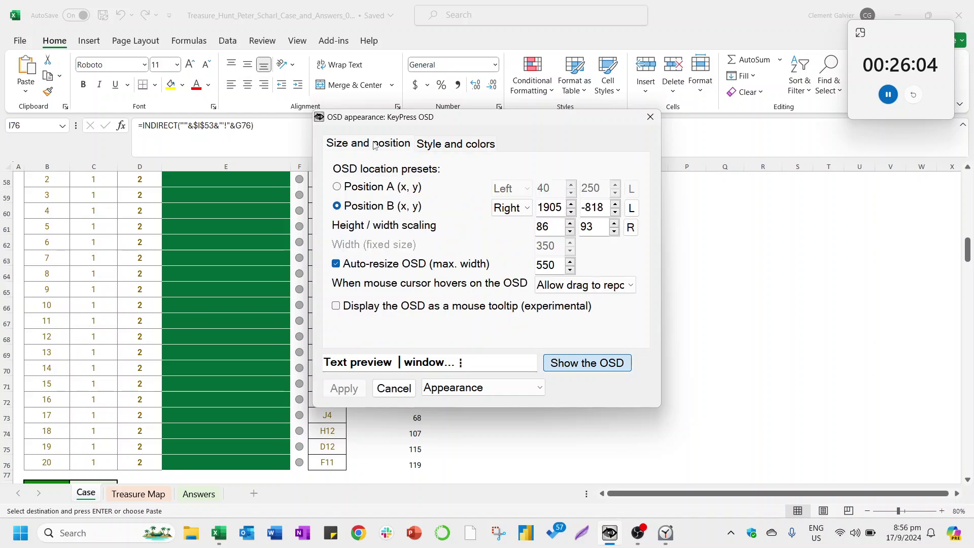
Set the OSD location preset to Position A (Left, 40, 250) and apply it.
left_click(371, 189)
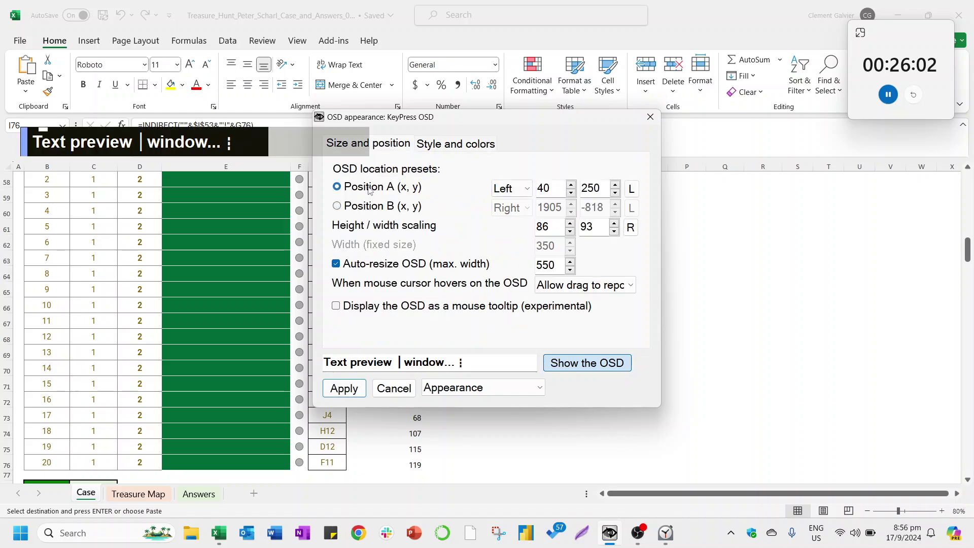
left_click(369, 208)
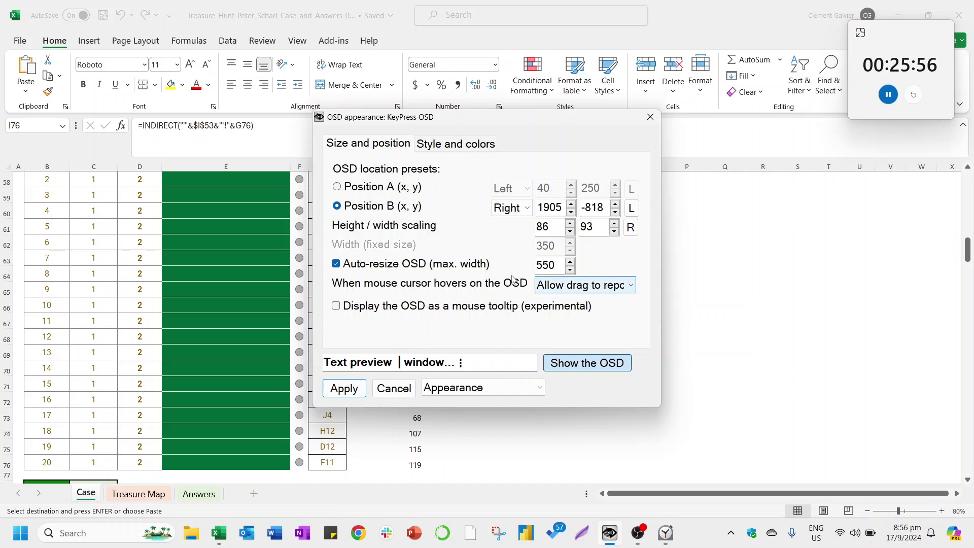
left_click(378, 187)
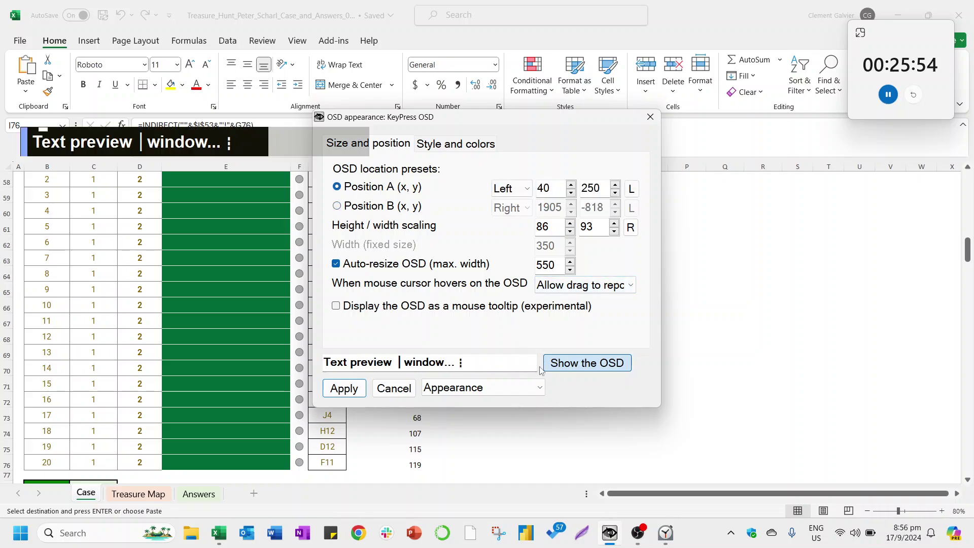
left_click(443, 390)
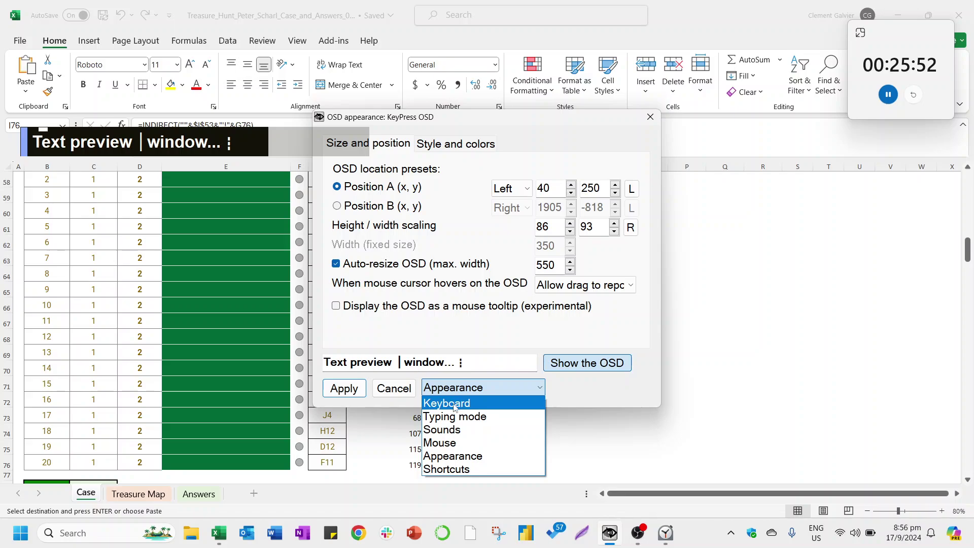
left_click(467, 458)
left_click(461, 362)
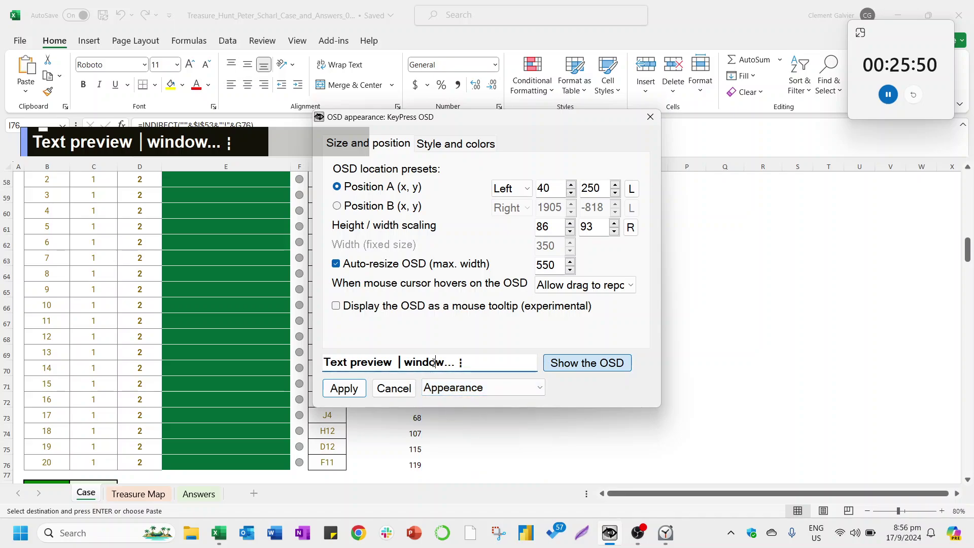
left_click(344, 389)
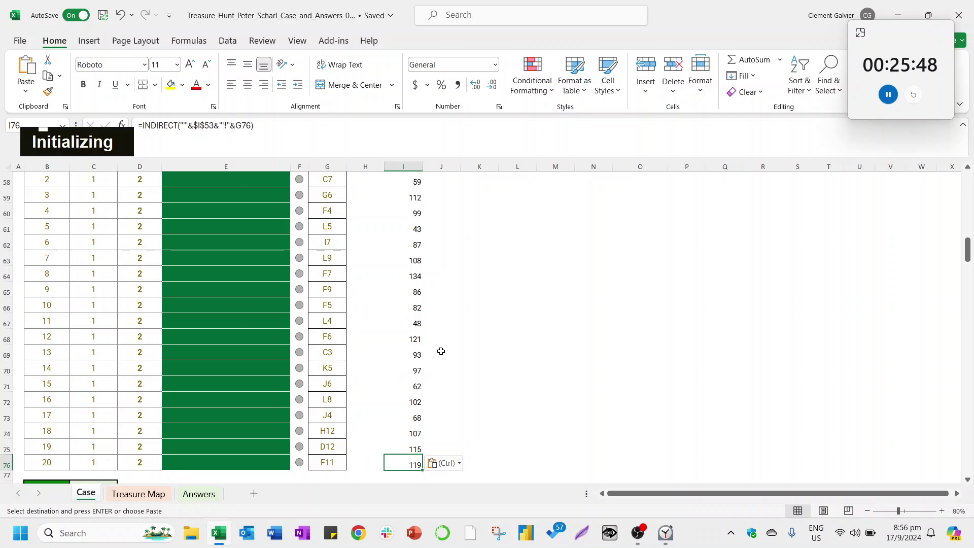
Copy the Level 1 lookup results in I57:I76 and paste them as values into answer cells E57:E76.
key("ctrl+Up")
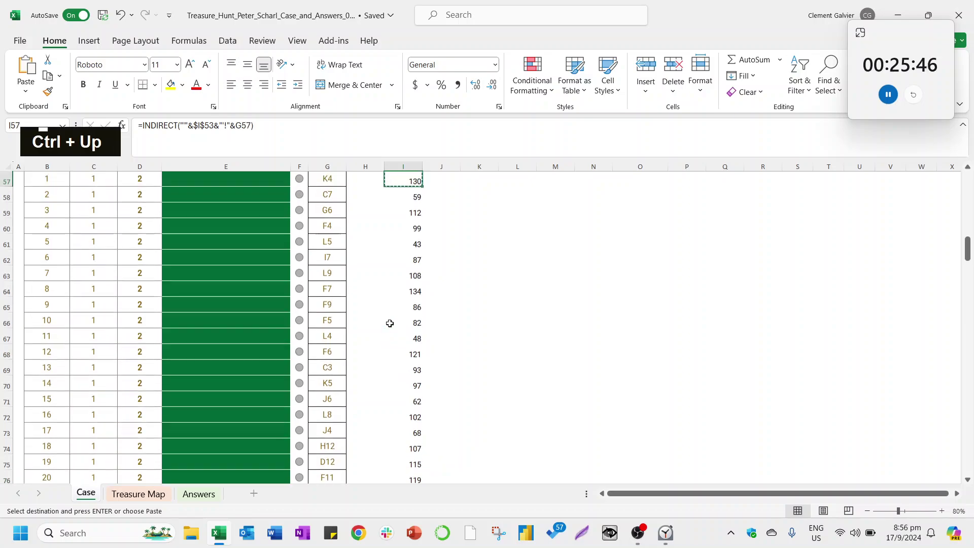
key("ctrl+shift+Down")
key("ctrl+c")
key("Left")
key("Up")
key("Left")
key("Down")
key("Left")
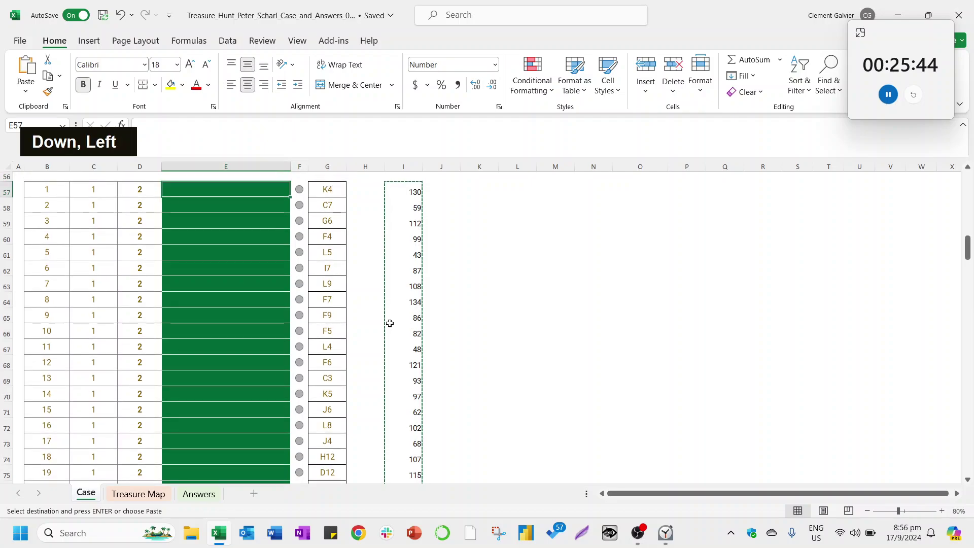
key("Left")
key("ctrl+alt+v")
key("v")
key("Return")
key("ctrl+Down")
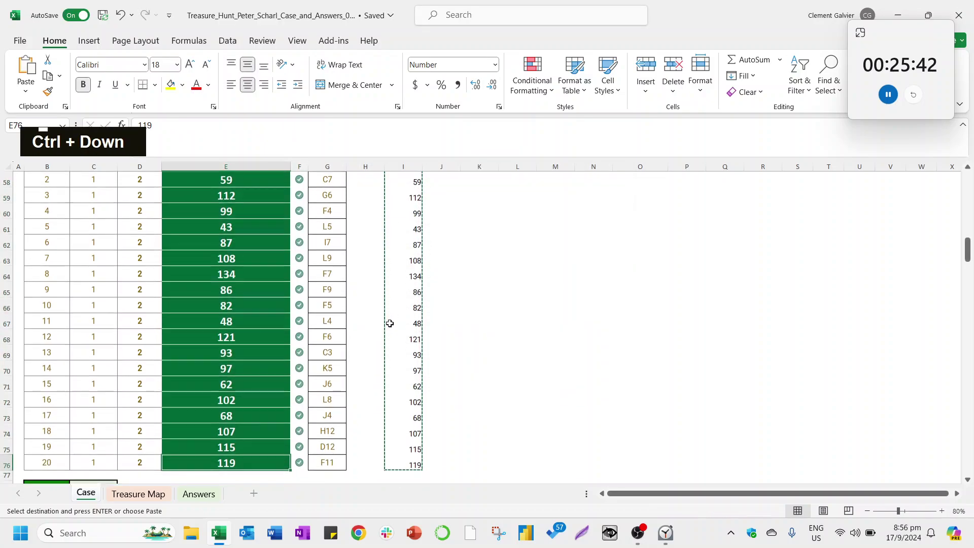
Examine the Level 2 question and its example row, including the given cell and direction.
key("Down")
key("Down")
key("Down")
key("Down")
key("Down")
key("Down")
key("Down")
key("Down")
key("Down")
key("Down")
key("Down")
key("ctrl+Up")
key("Right")
key("Right")
key("Right")
key("Right")
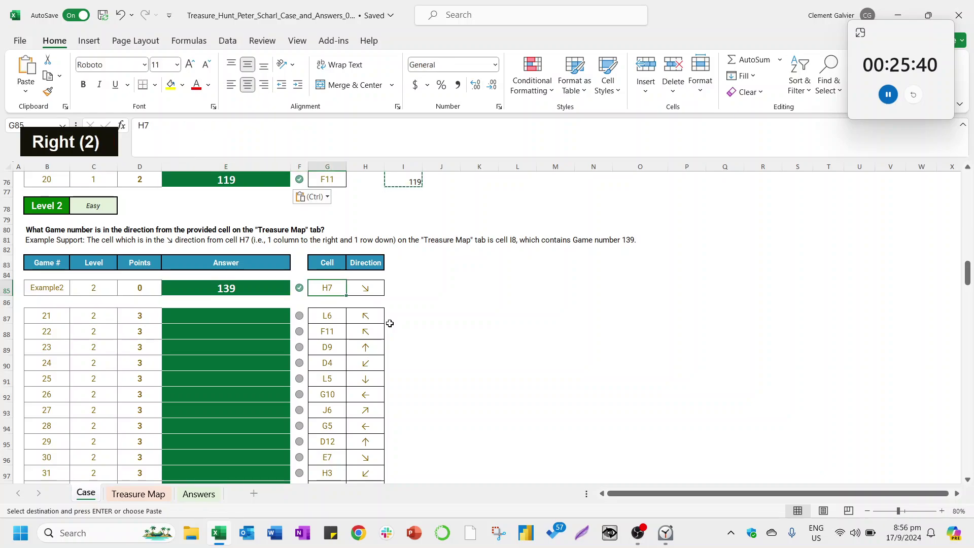
key("Right")
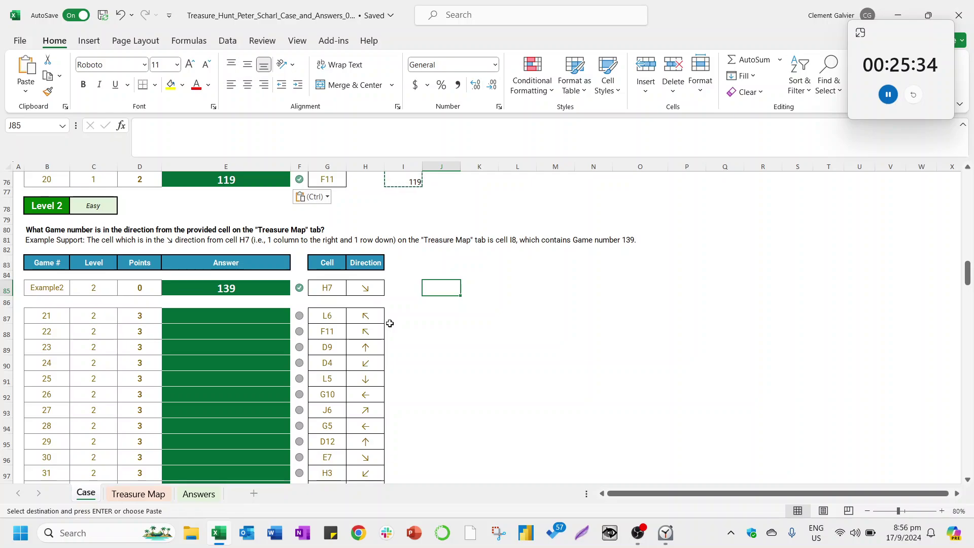
key("Left")
key("Left")
key("Left")
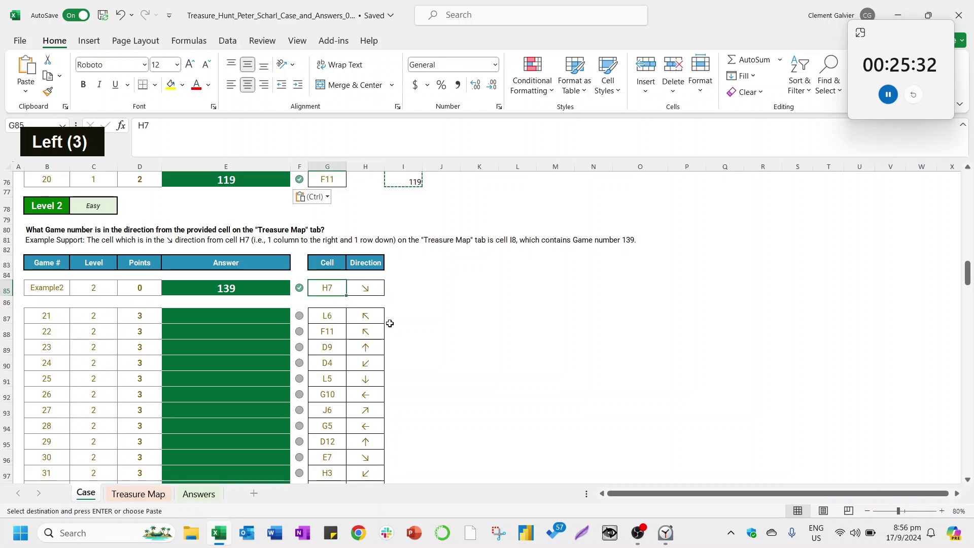
key("Right")
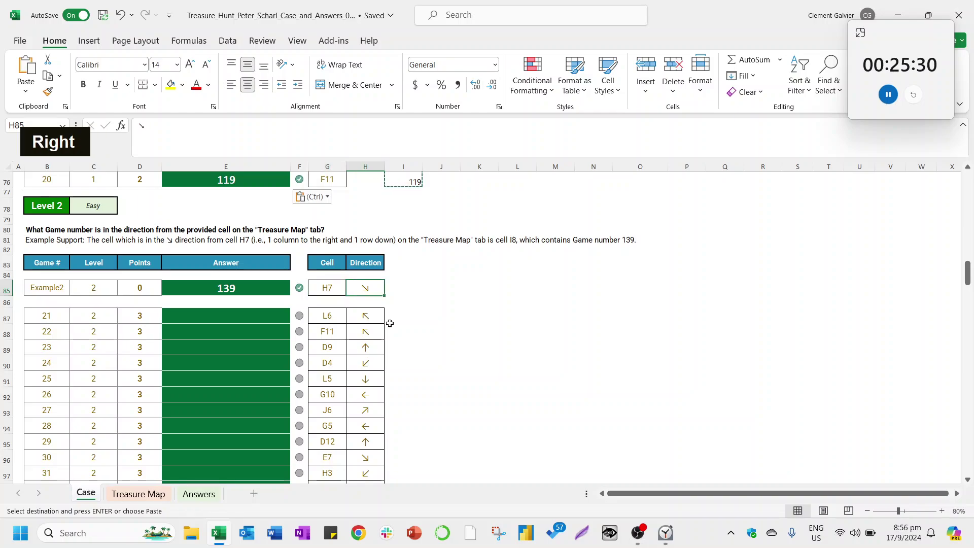
key("ctrl")
Trace the Level 2 example on the Treasure Map sheet, going from H7 one row down and one column right to I8.
key("ctrl+Page_Down")
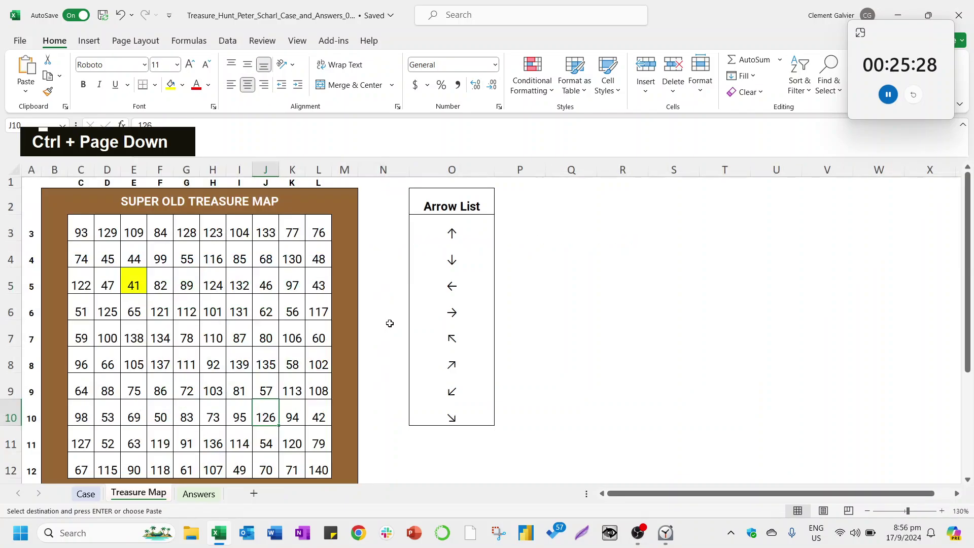
key("Down")
key("Down")
key("Down")
key("Down")
key("Down")
key("Down")
key("Down")
key("Down")
key("Down")
key("Down")
key("Up")
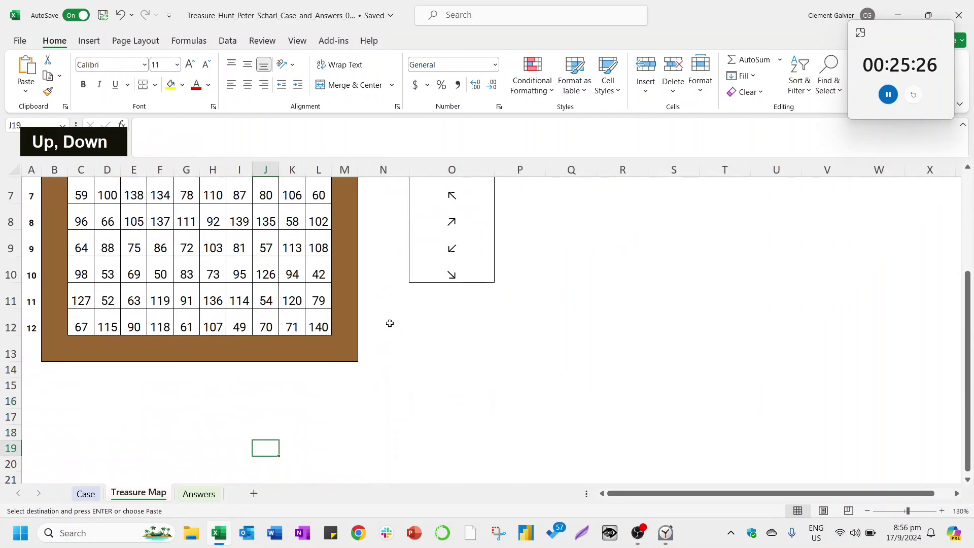
scroll(390, 324, "up", 3)
scroll(299, 335, "down", 1)
left_click(215, 366)
key("Up")
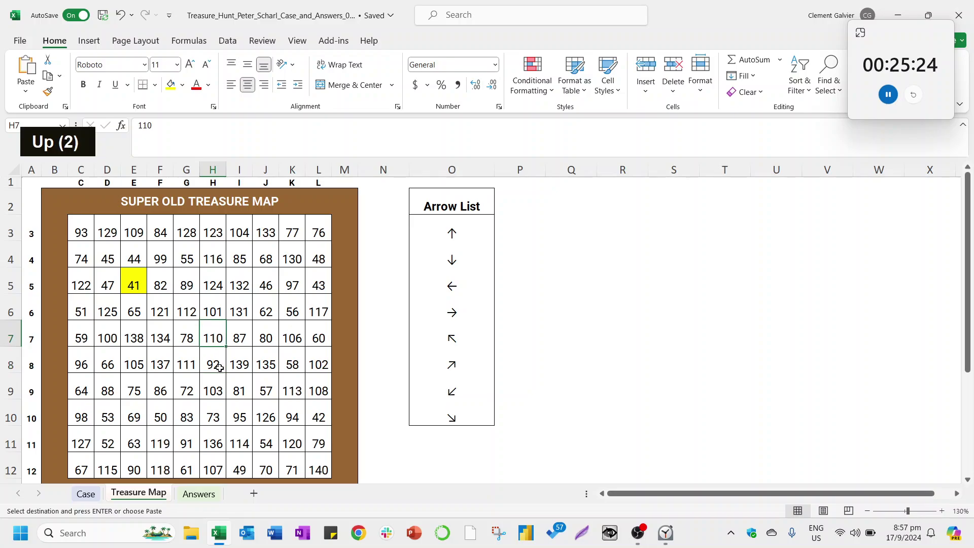
key("Down")
key("Right")
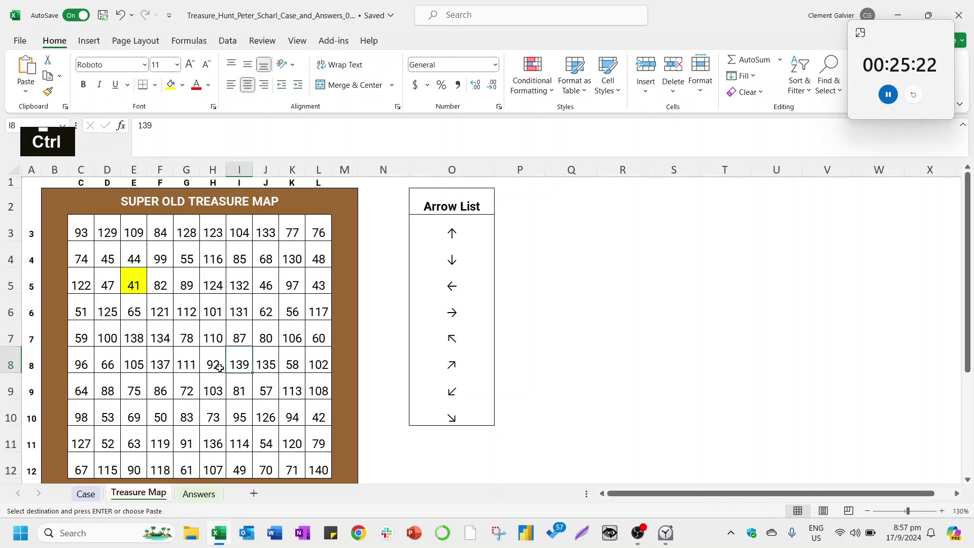
key("ctrl+Page_Up")
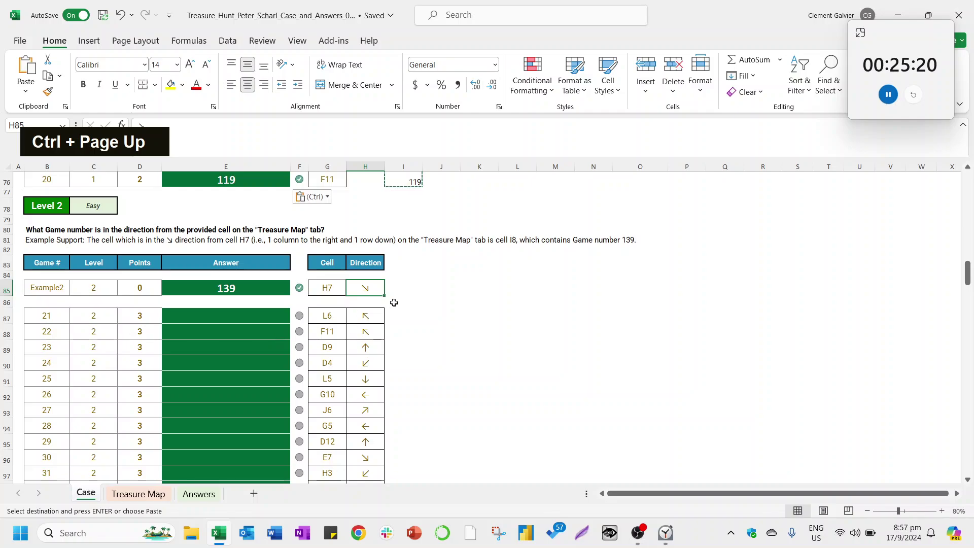
Add the headings "row" and "col" in P2 and Q2 beside the Arrow List on the Treasure Map sheet.
left_click(407, 292)
key("ctrl+Page_Down")
key("Right")
key("Right")
key("Right")
key("Right")
key("Right")
key("Right")
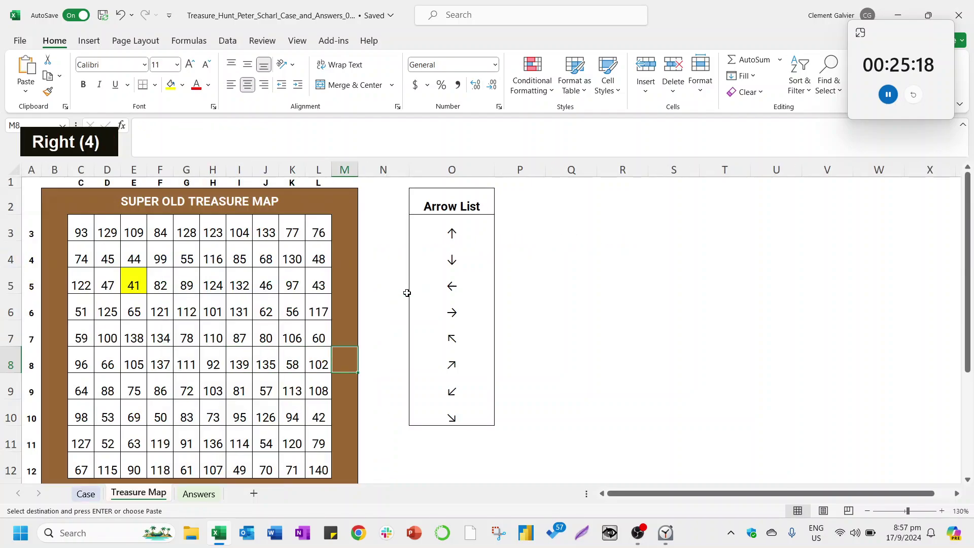
key("Right")
key("ctrl+Up")
key("Down")
key("Up")
key("Down")
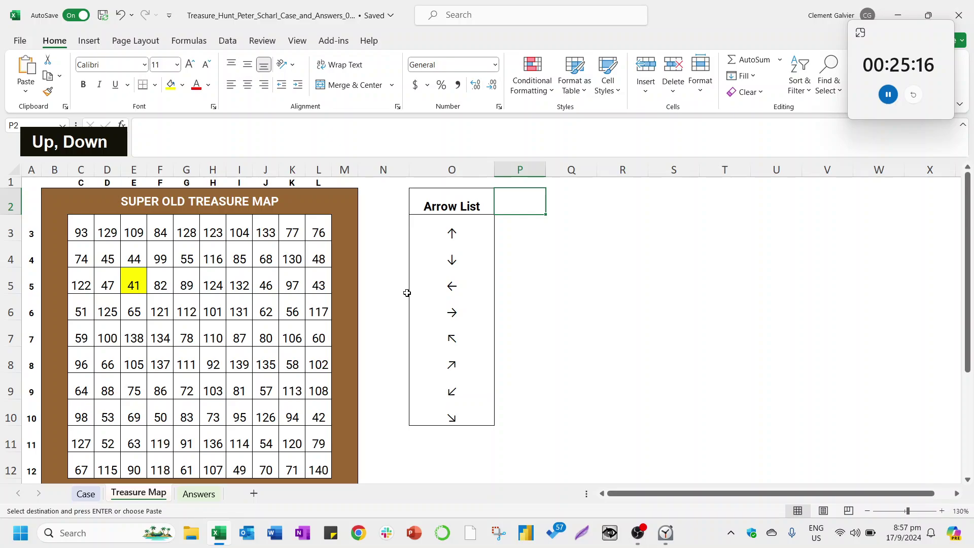
type("row")
key("Caps_Lock")
key("Caps_Lock")
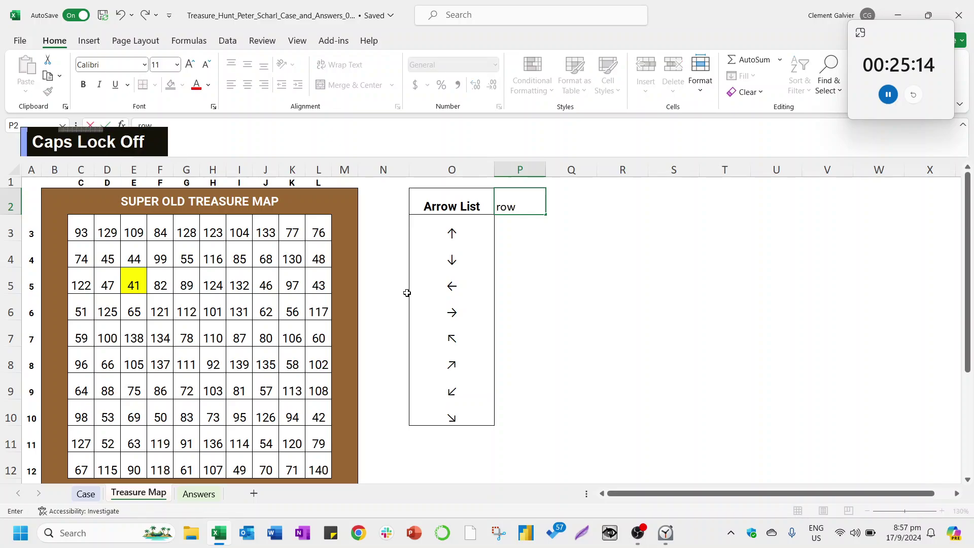
key("Tab")
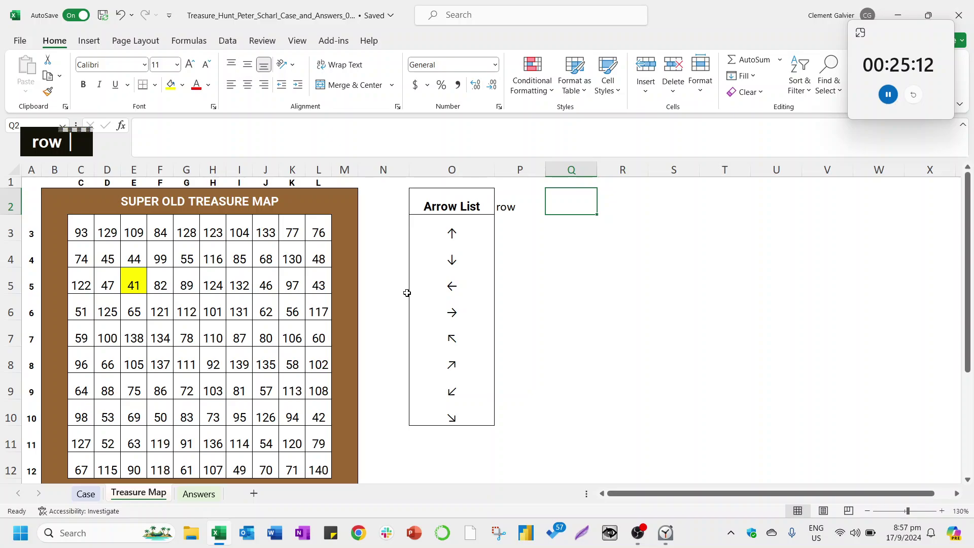
type("col")
key("Return")
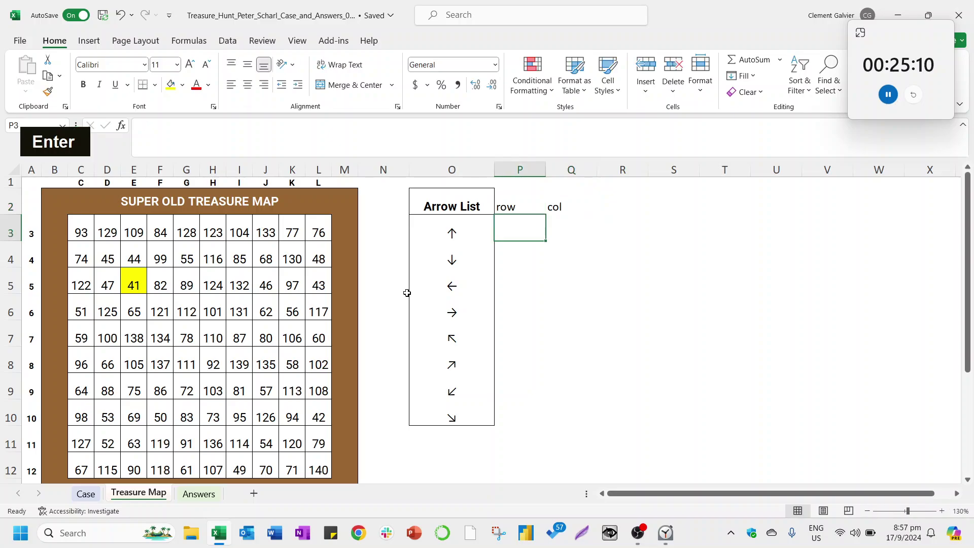
Enter the row and col offsets for the first two arrows: -1, 0 for up and 1, 0 for down.
type("-1")
key("Return")
key("Up")
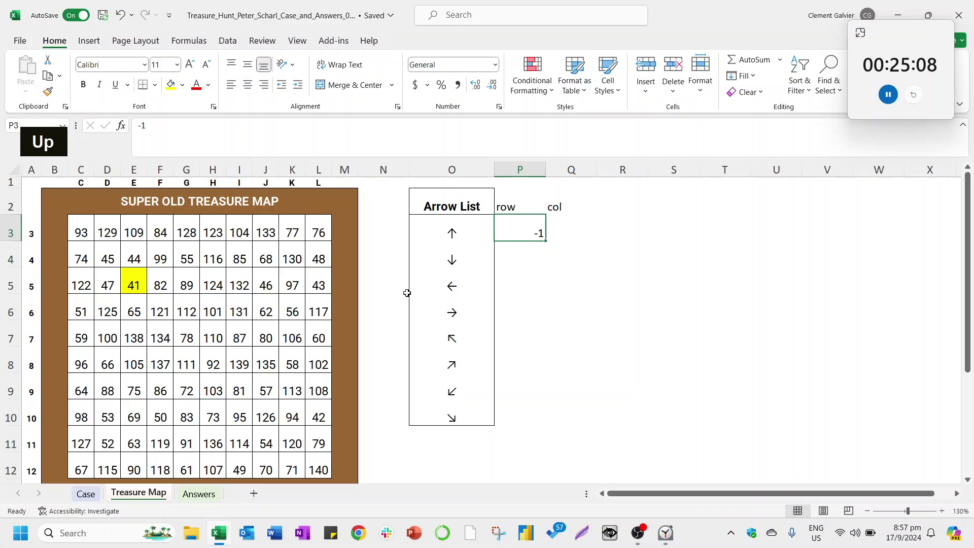
key("Right")
type("0")
key("Return")
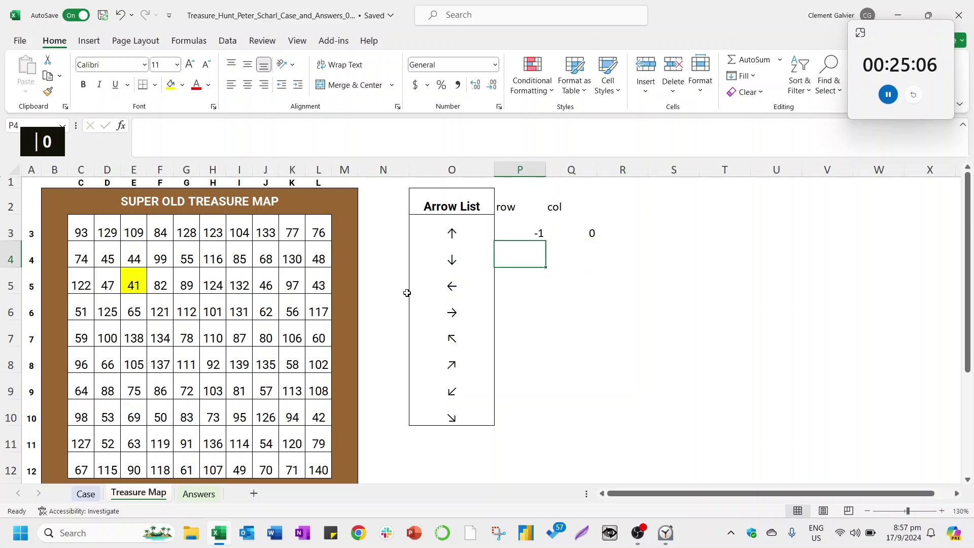
type("1")
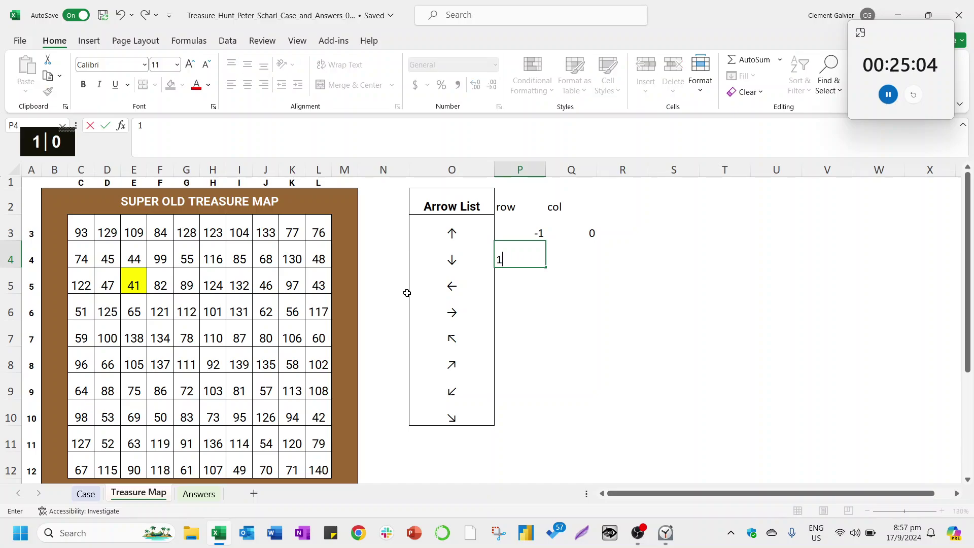
key("Tab")
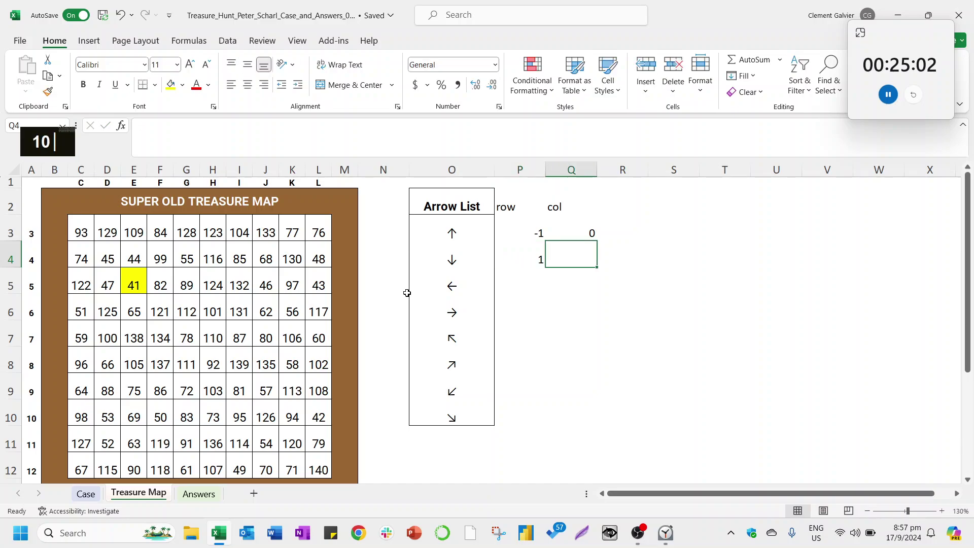
type("0")
key("Return")
Enter the row and col offsets for the horizontal arrows: 0, -1 for left and 0, 1 for right.
type("-")
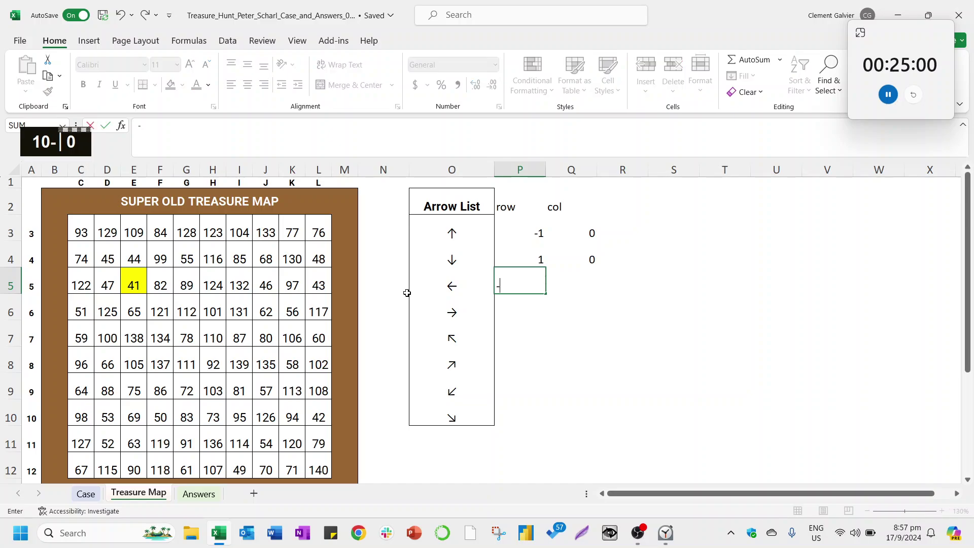
key("Escape")
type("0")
key("Tab")
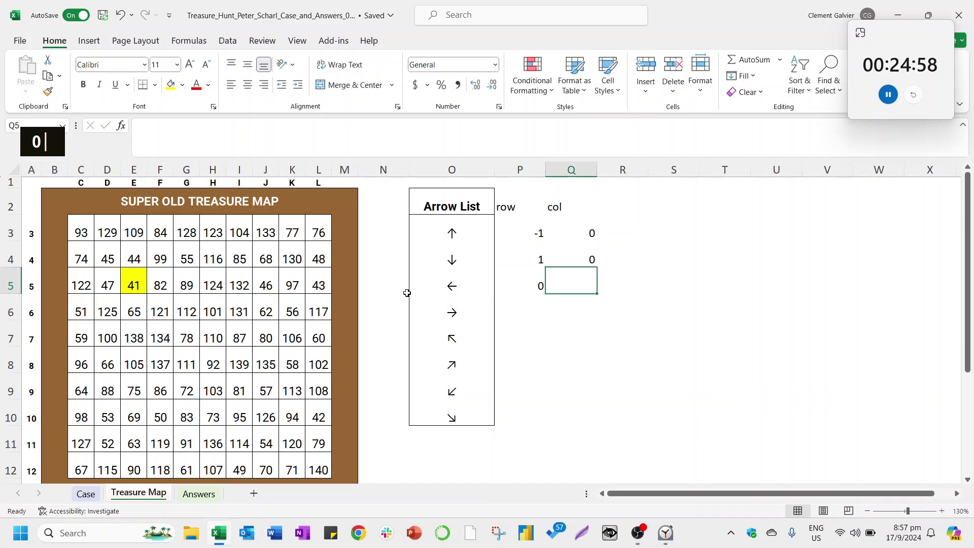
type("-1")
key("Return")
type("0")
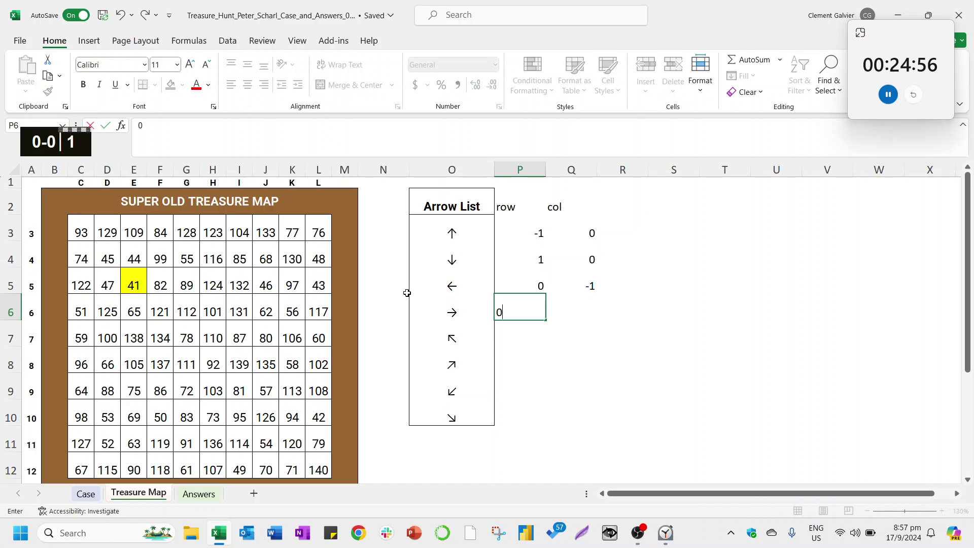
key("Tab")
type("1")
key("Return")
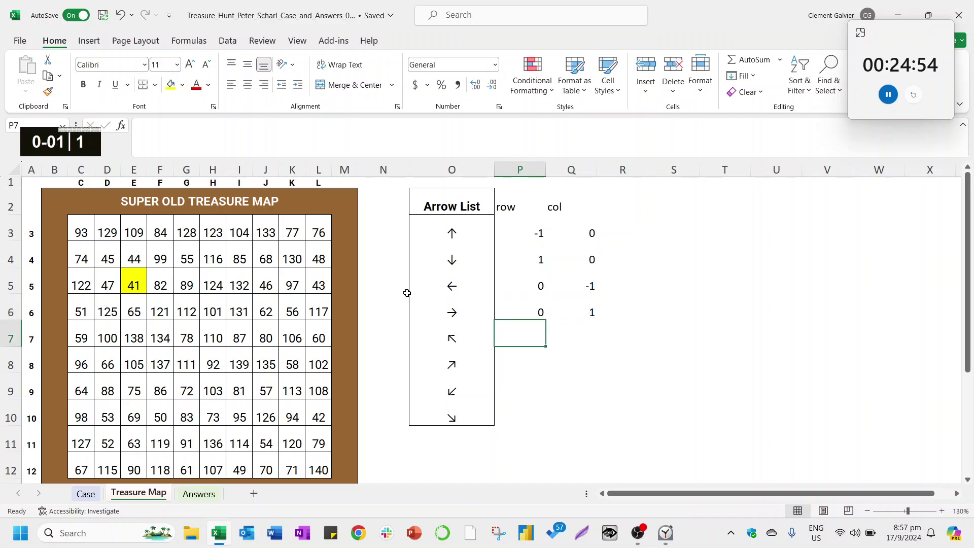
Enter the row and col offsets for the upward diagonals: -1, -1 for up-left and -1, 1 for up-right.
type("-1")
key("Tab")
type("-1")
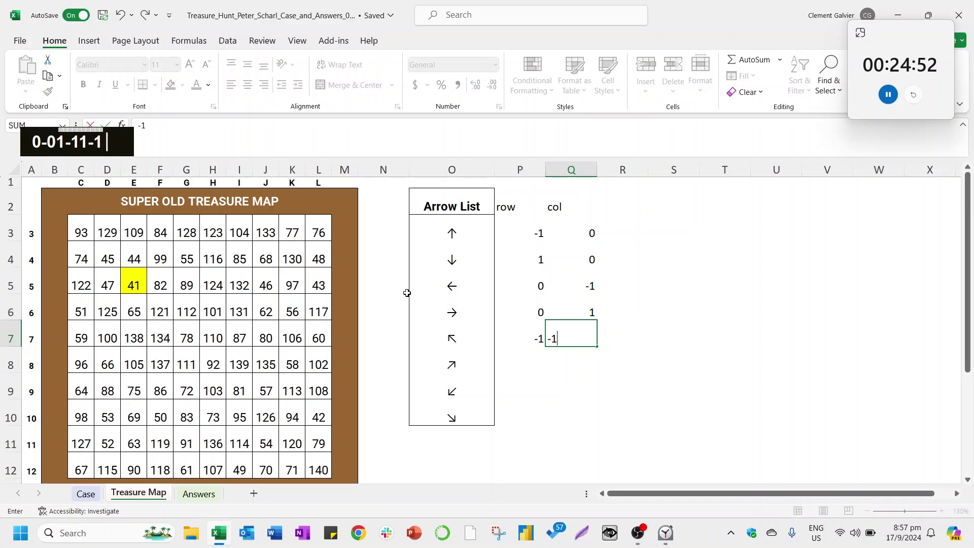
key("Return")
type("-1")
key("Tab")
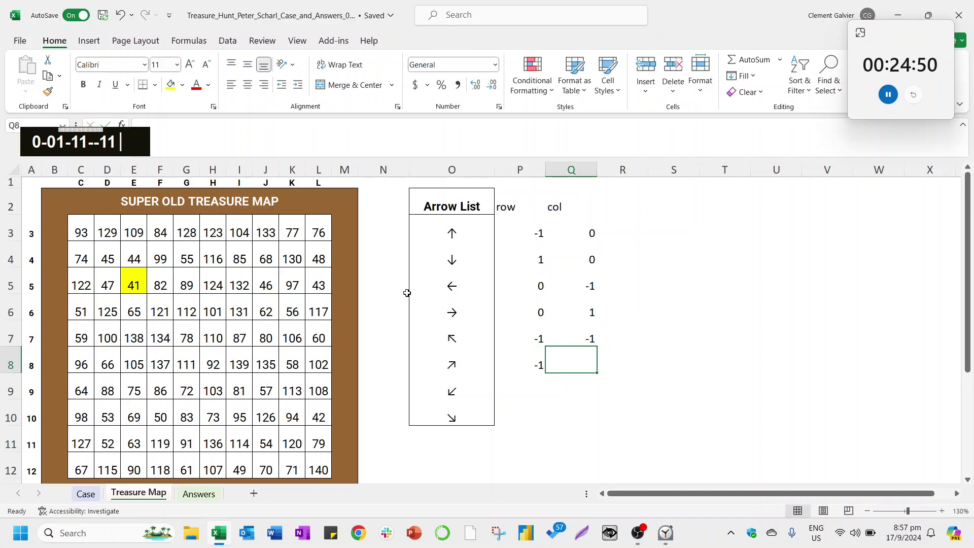
type("1")
key("Return")
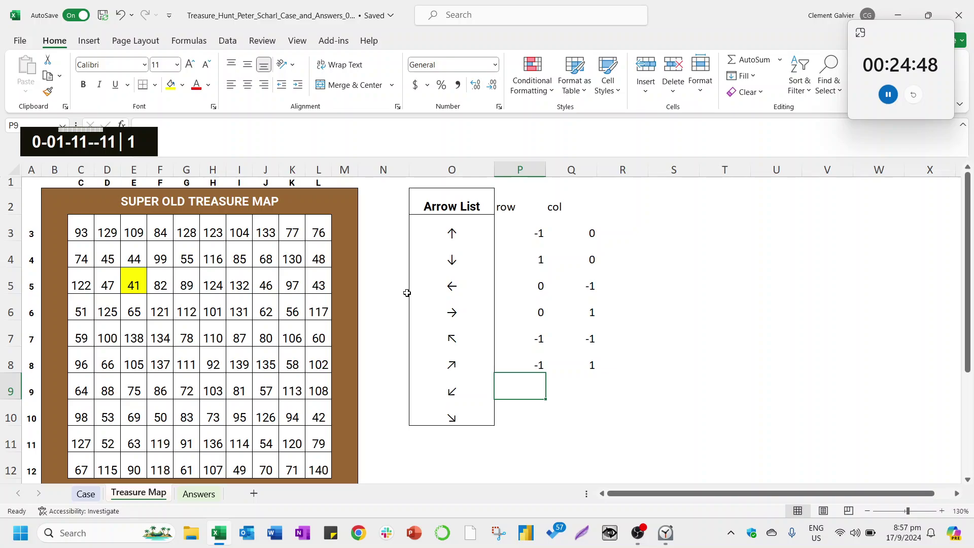
Enter the row and col offsets for the downward diagonals: 1, -1 for down-left and 1, 1 for down-right.
type("1")
key("Tab")
type("-1")
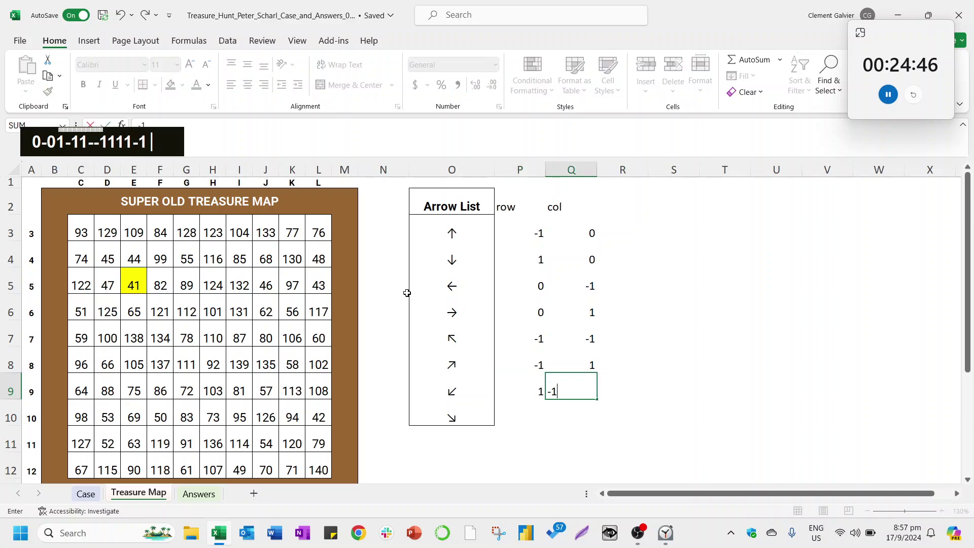
key("Return")
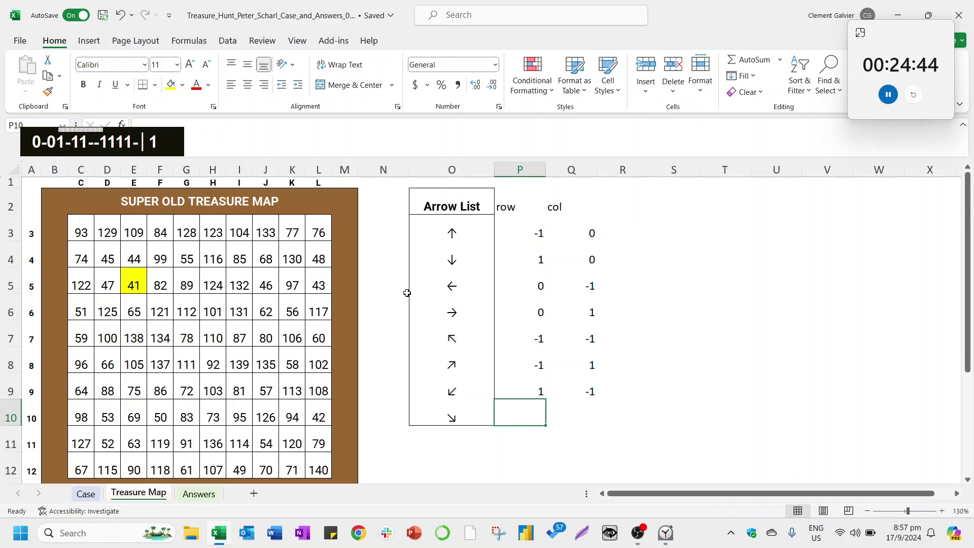
type("1")
key("Tab")
type("1")
key("Tab")
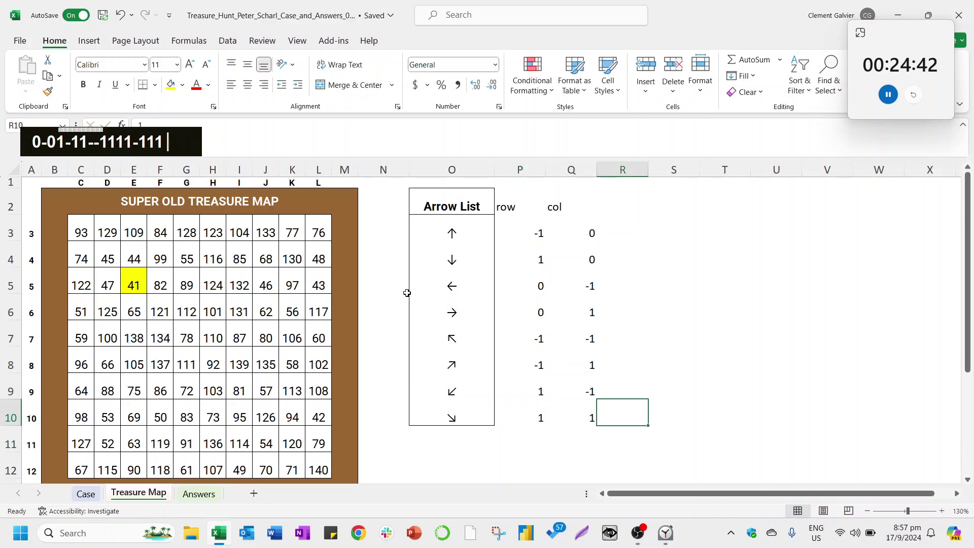
Start an XLOOKUP formula in I85 of the Case sheet with the direction in H85 as the lookup value.
key("Left")
key("ctrl+Up")
key("Left")
key("Left")
key("Right")
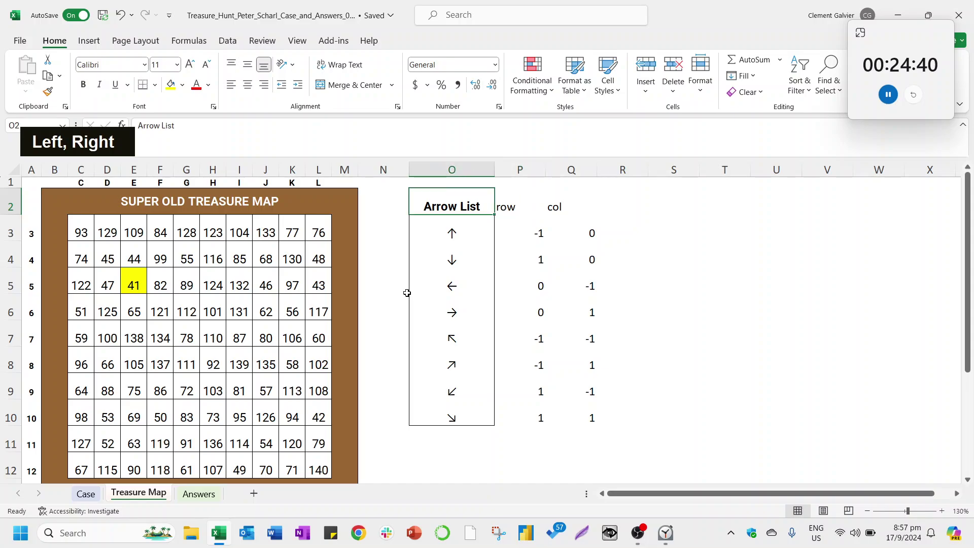
key("Down")
key("Left")
key("ctrl+Page_Up")
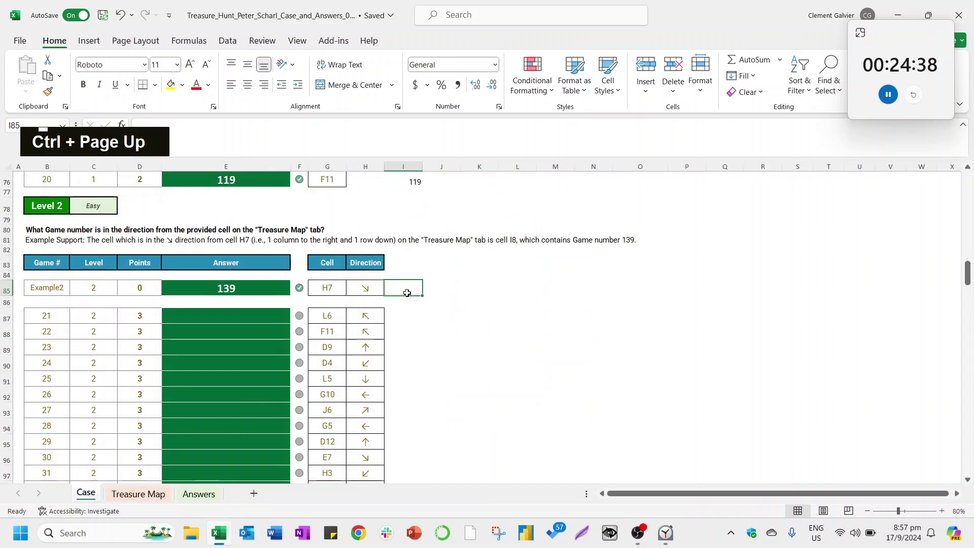
type("=xloku")
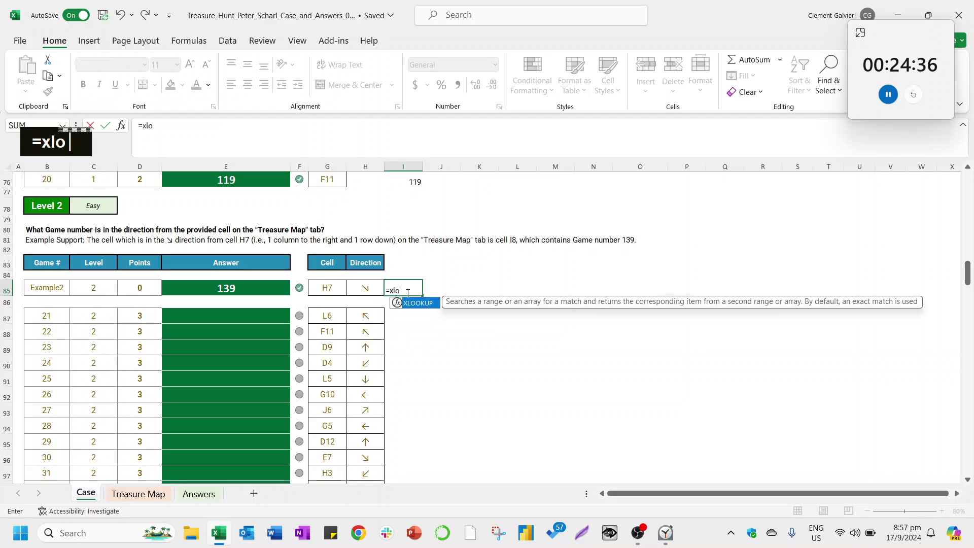
key("BackSpace")
key("BackSpace")
type("okup(")
key("Left")
type(",")
Set the XLOOKUP's lookup array to the Arrow List as the absolute reference 'Treasure Map'!$O$2:$O$10.
key("ctrl+Page_Down")
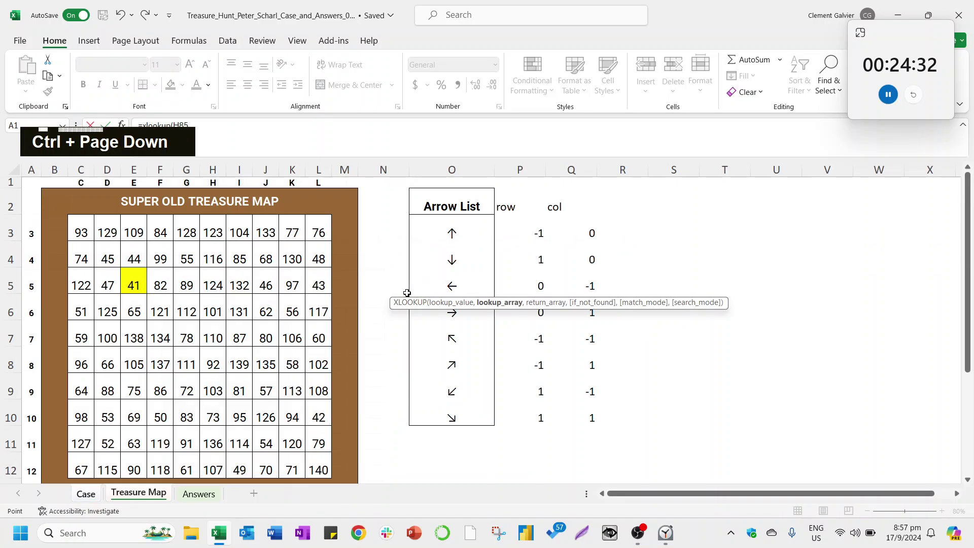
key("Right")
key("Down")
key("Right")
key("Right")
key("Right")
key("Right")
key("Right")
key("Right")
key("Right")
key("Right")
key("Right")
key("Right")
key("Right")
key("Right")
key("Right")
key("Right")
key("Right")
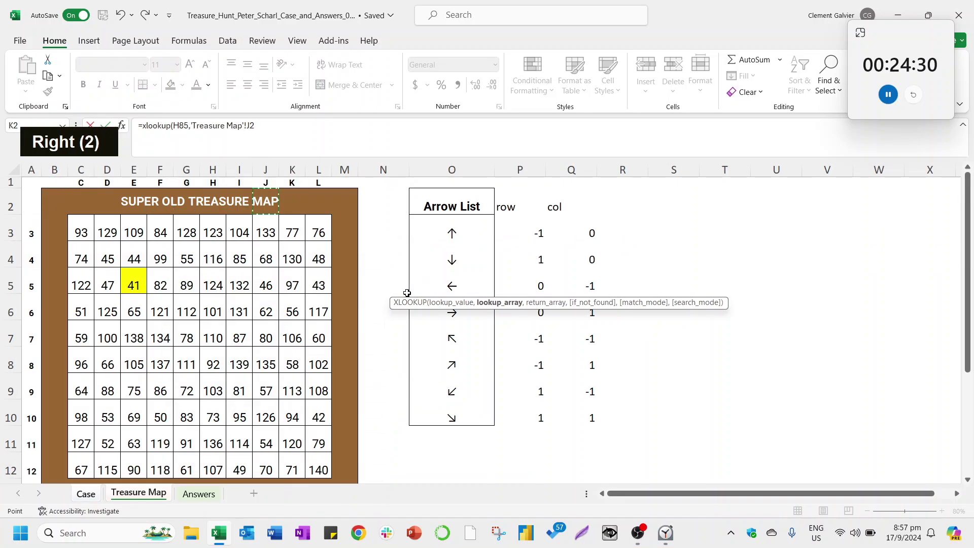
key("Down")
key("Right")
key("Up")
key("Left")
key("Left")
key("Left")
key("ctrl+shift+Right")
key("ctrl+shift+Down")
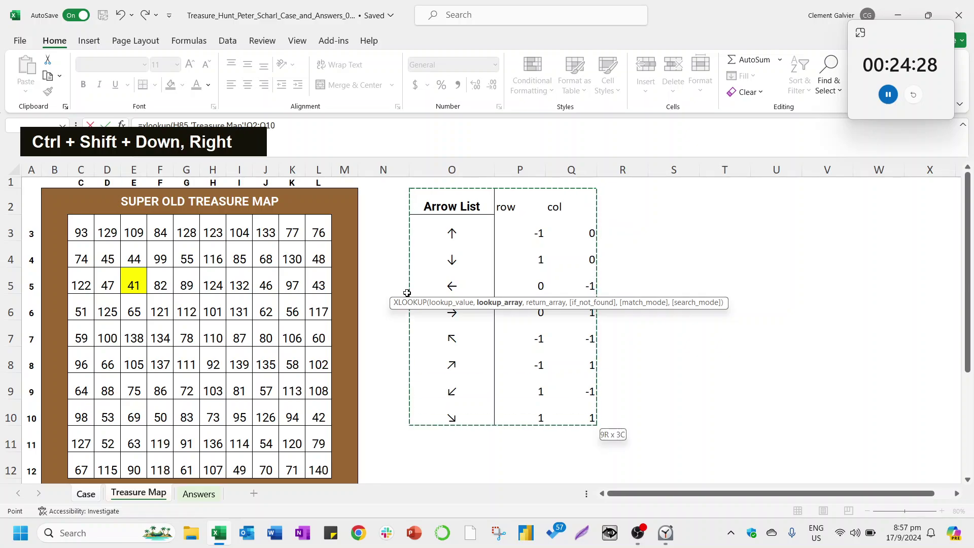
key("shift+Left")
key("shift+Left")
key("F4")
Set the XLOOKUP's return array to the row and col offsets 'Treasure Map'!$P$2:$Q$10, absolute, and complete the formula.
type(",")
key("Right")
key("Right")
key("Right")
key("Right")
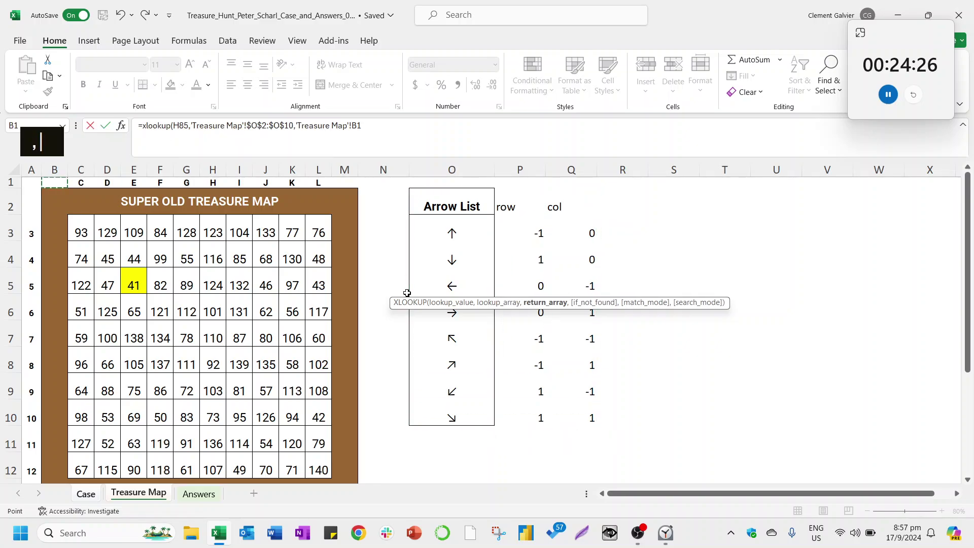
key("Right")
key("Right")
key("Right")
key("Right")
key("Right")
key("Right")
key("Right")
key("Right")
key("Right")
key("Right")
key("Down")
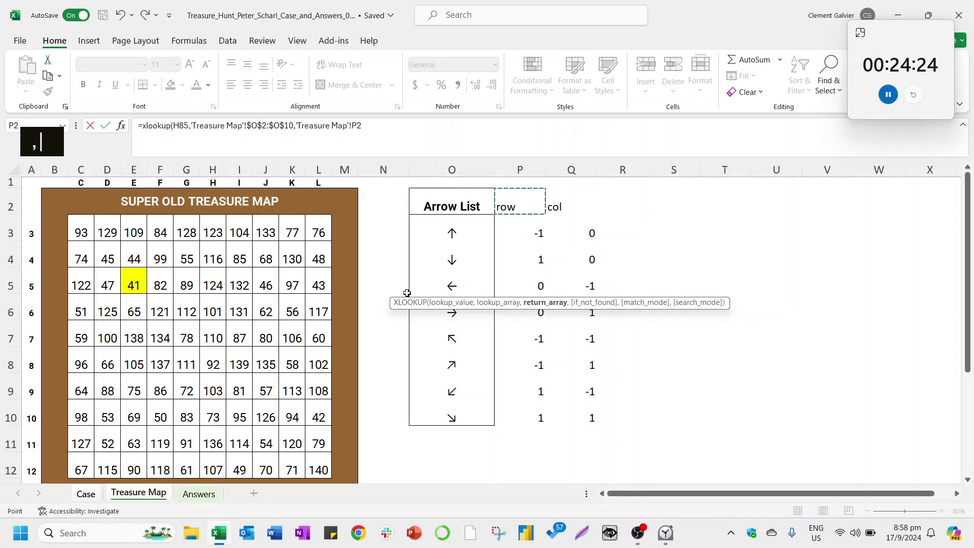
key("shift+Right")
key("ctrl+shift+Down")
key("F4")
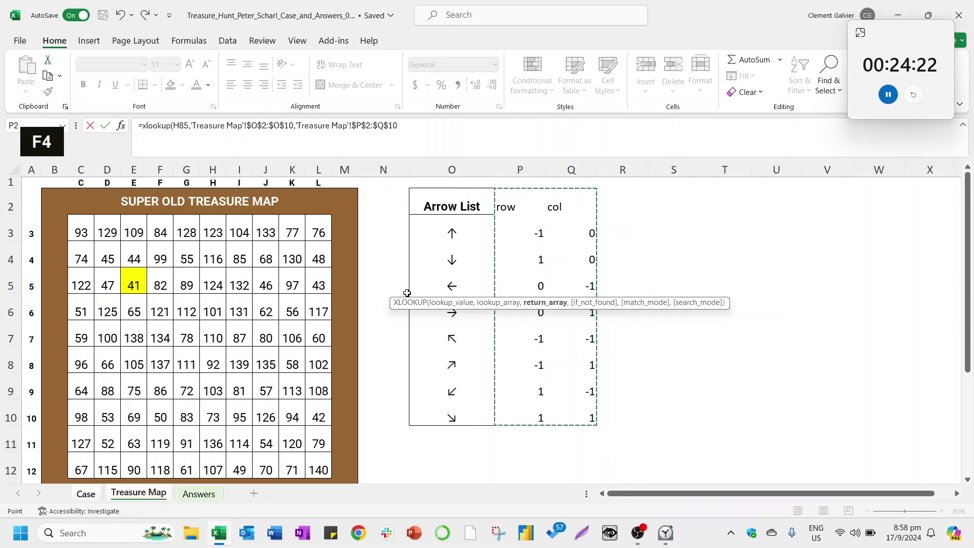
type(")")
key("Return")
Start an OFFSET formula in L85 whose reference is a nested INDIRECT beginning with the text "'"&.
key("Right")
key("Up")
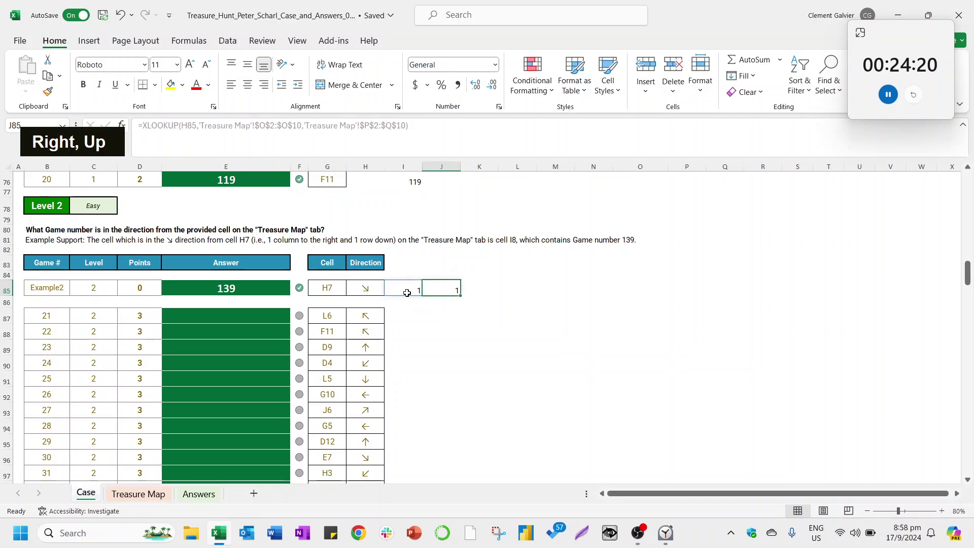
key("Left")
key("Right")
key("Right")
key("Right")
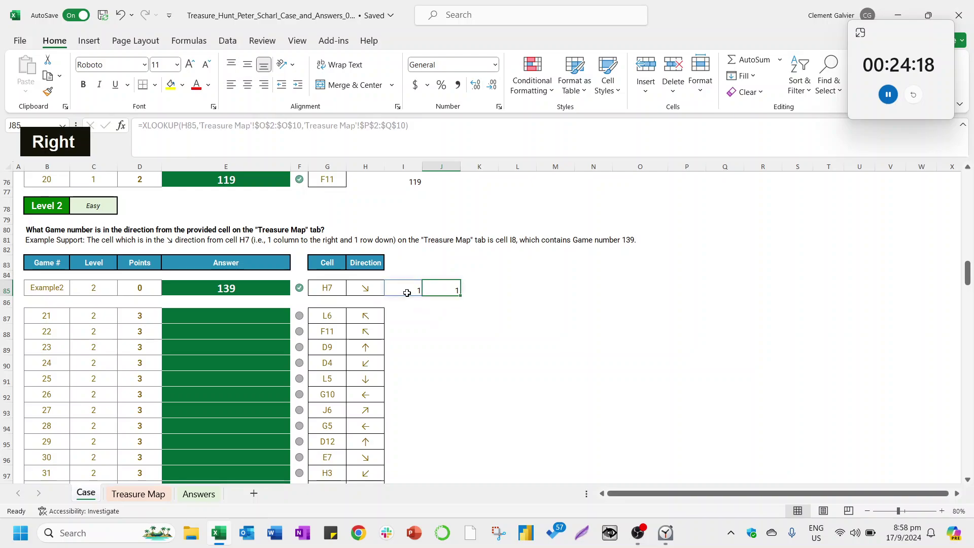
type("=")
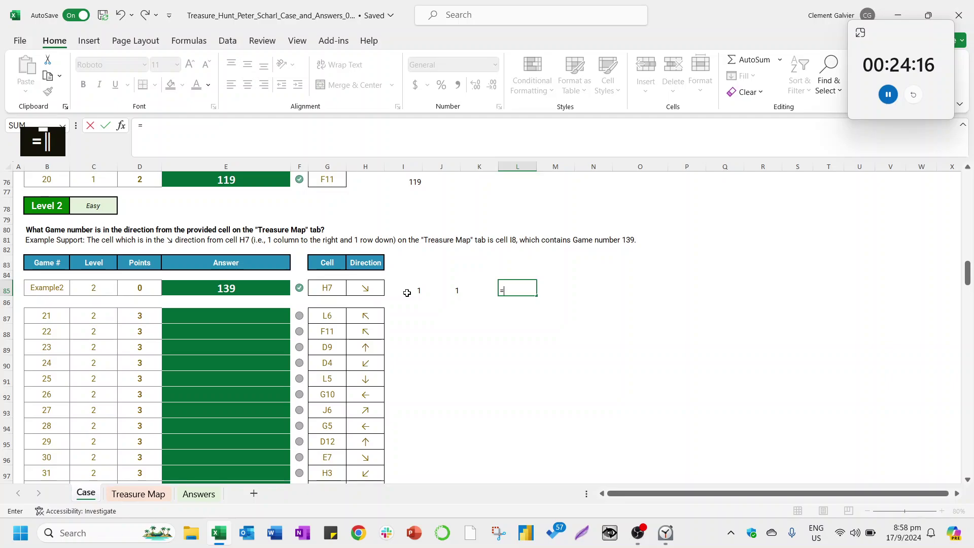
type("OFFSET(")
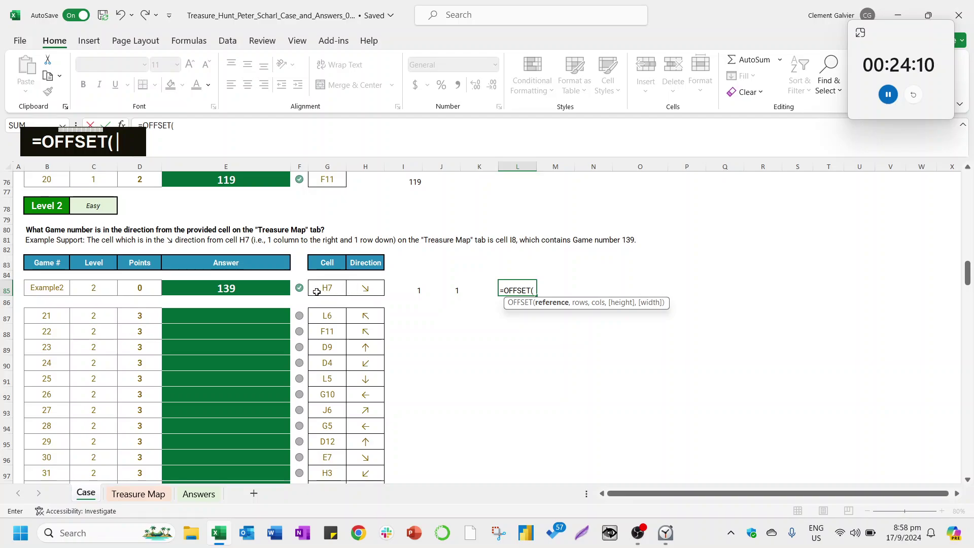
type("INDIRECT")
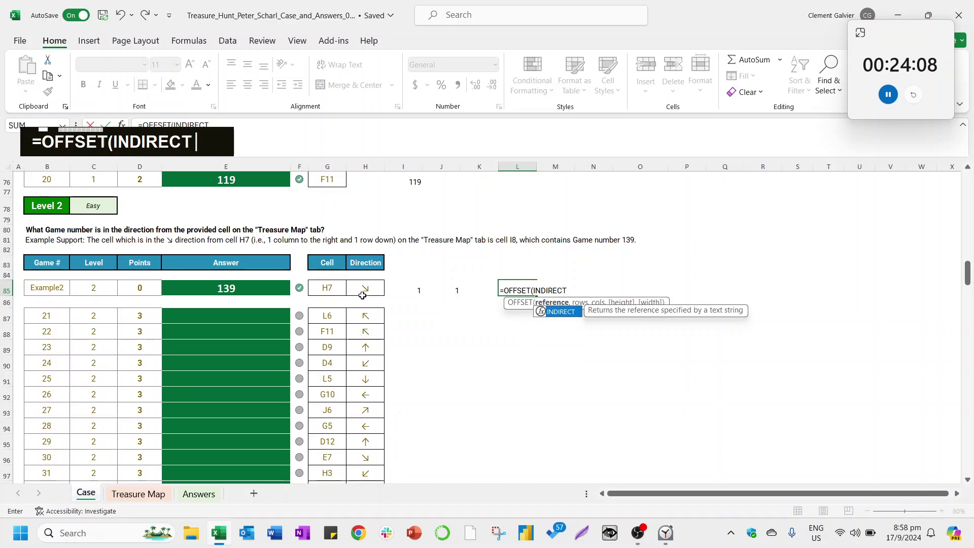
type("(\"'\"")
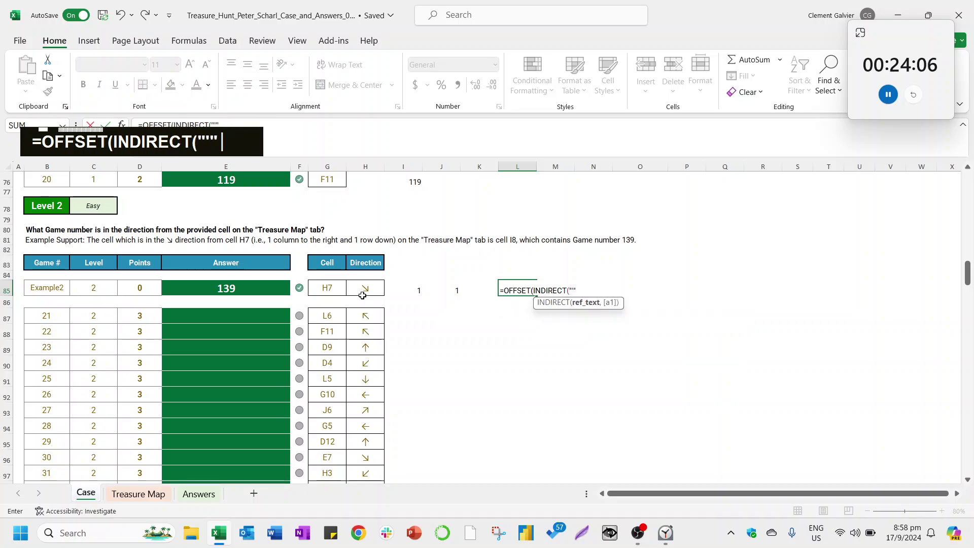
type("&")
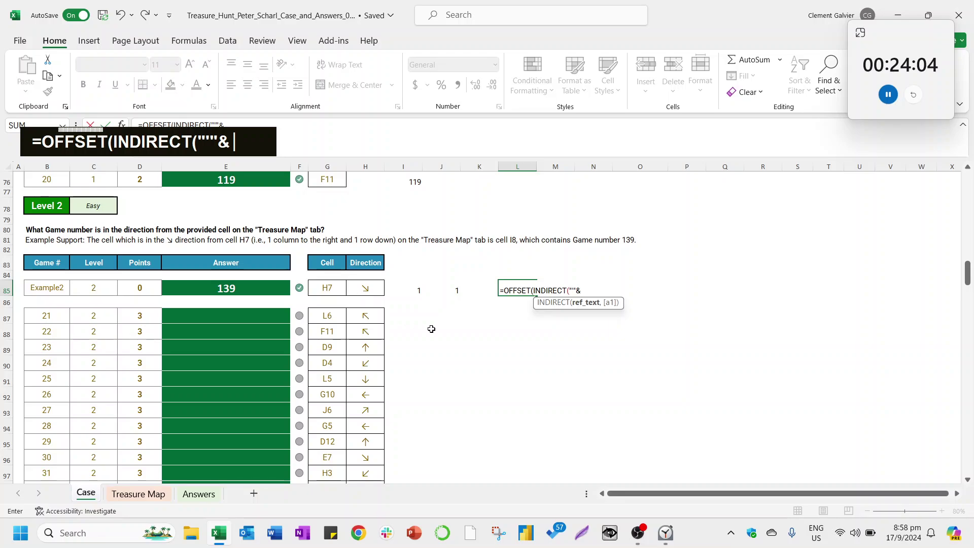
Complete the INDIRECT reference text with the sheet name in $I$53, the text "'!" and the cell address in G85.
scroll(431, 329, "up", 9)
left_click(408, 232)
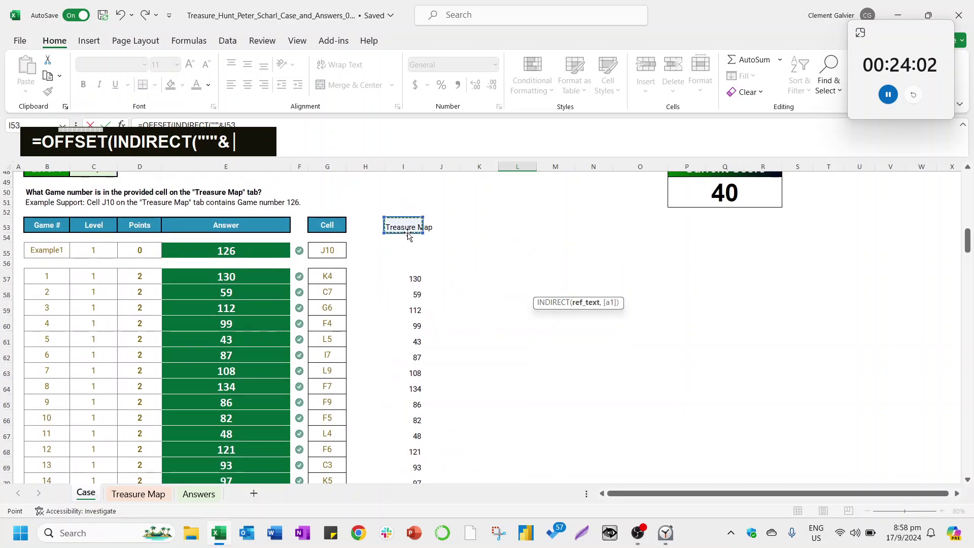
key("F4")
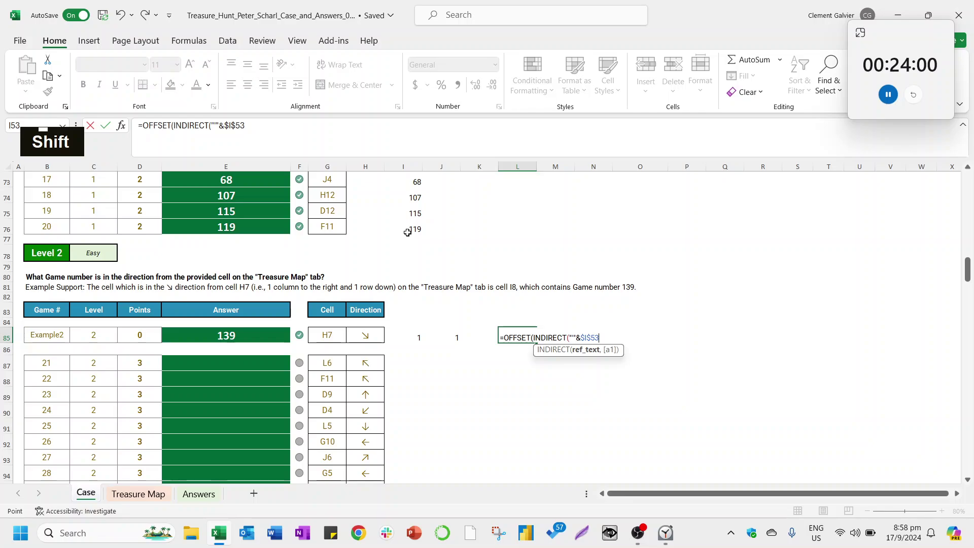
type("&\"'!")
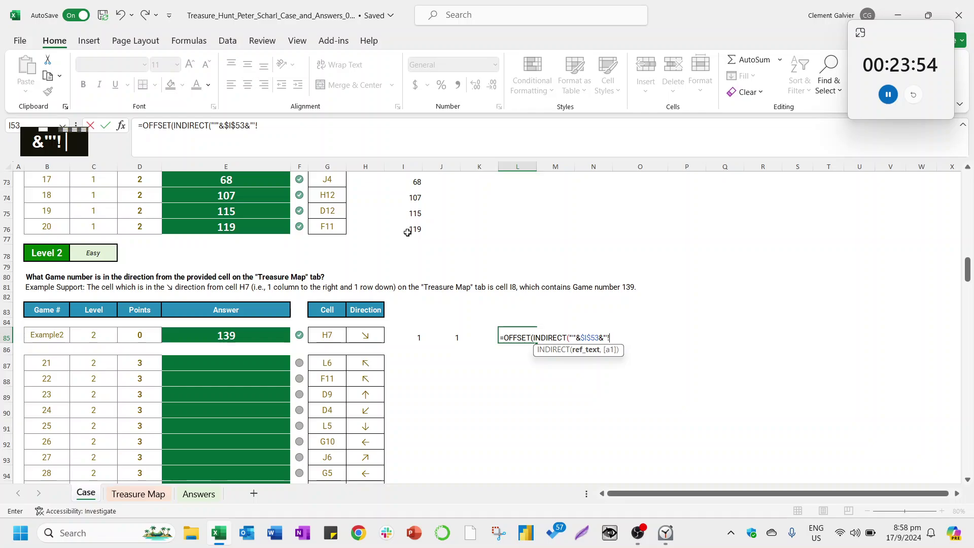
type("\"")
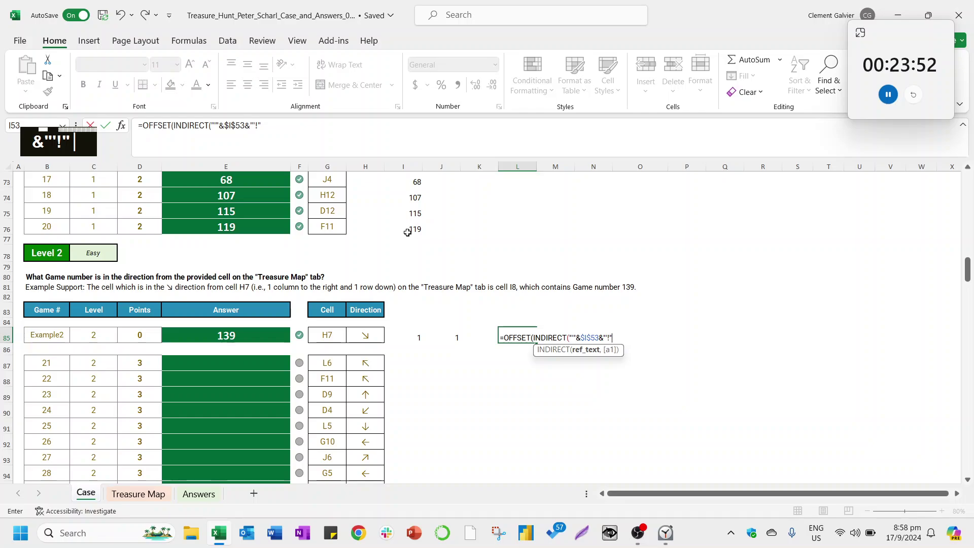
type("&")
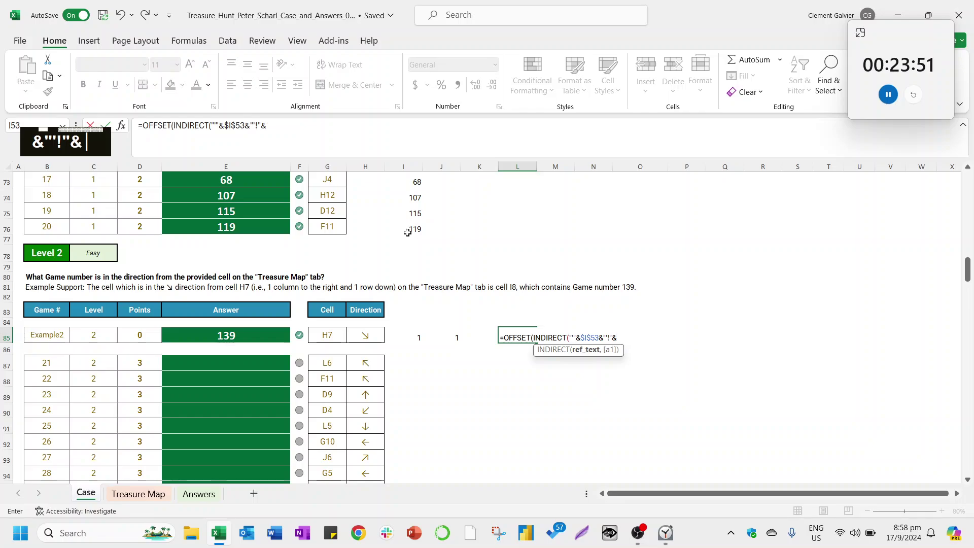
left_click(323, 335)
type(")")
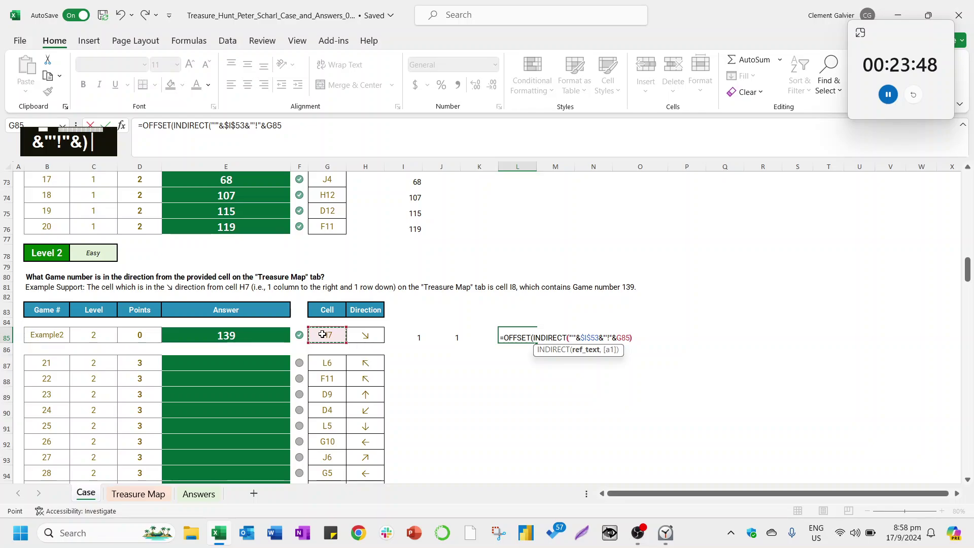
Finish the OFFSET formula with I85 as the rows argument and J85 as the cols argument.
type(",")
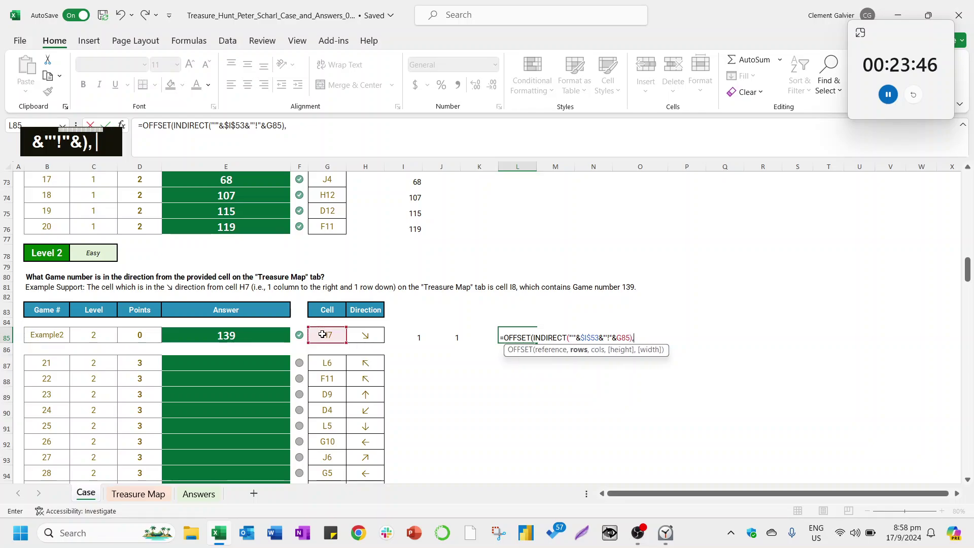
left_click(412, 339)
type(",")
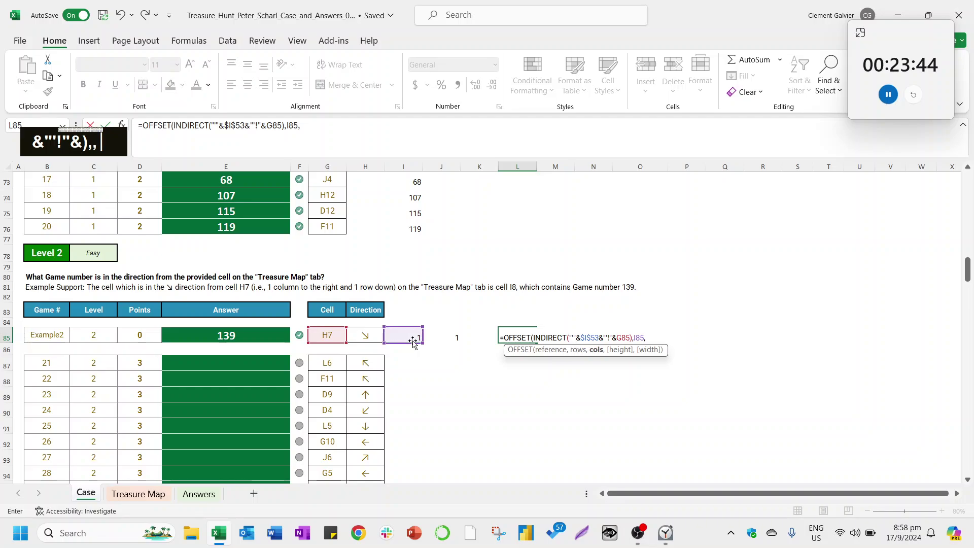
left_click(456, 335)
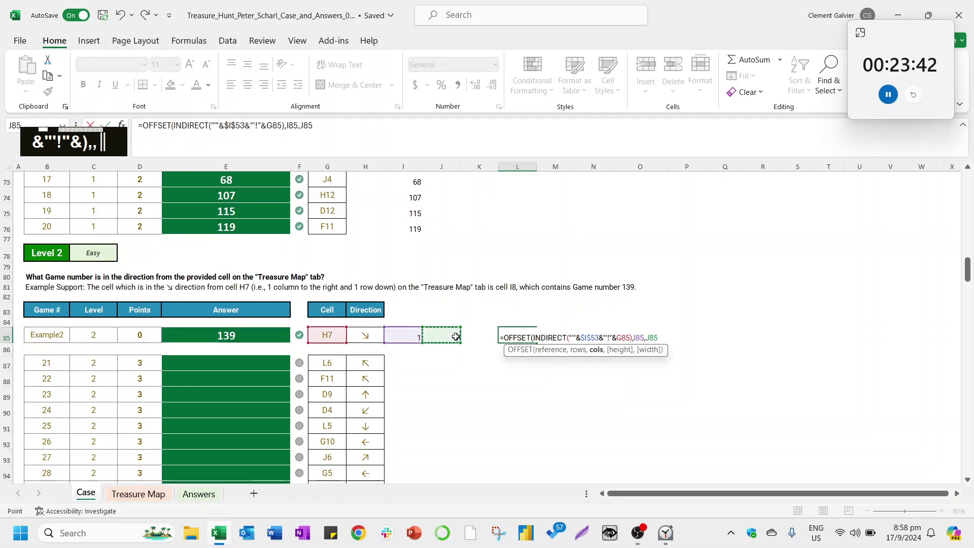
type(")")
key("Return")
Copy the Example2 formulas in I85:L85.
key("Up")
key("Left")
key("Left")
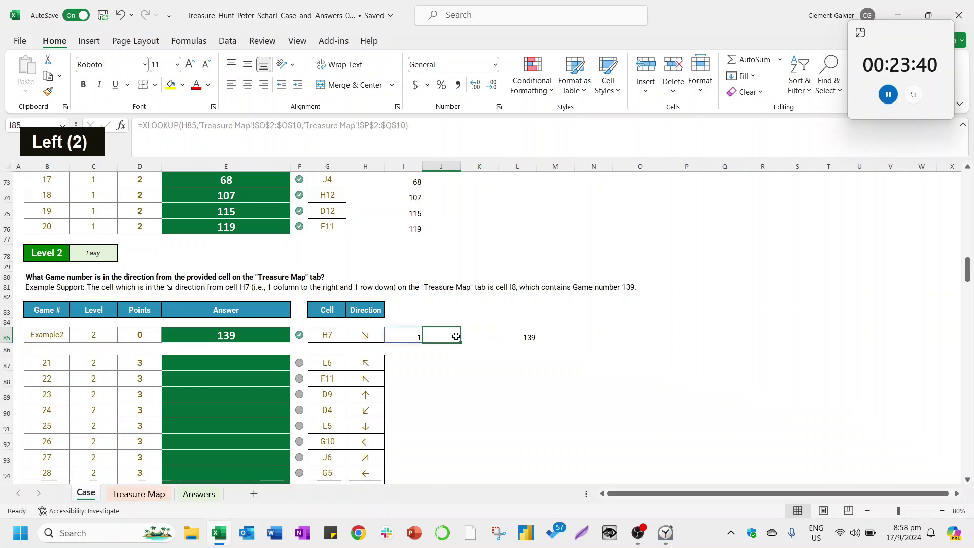
key("Left")
key("shift+Right")
key("shift+Right")
key("shift+Right")
key("ctrl+c")
Paste the copied formulas into I87:L106 for Level 2 games 21 to 40.
key("Down")
key("Down")
key("Left")
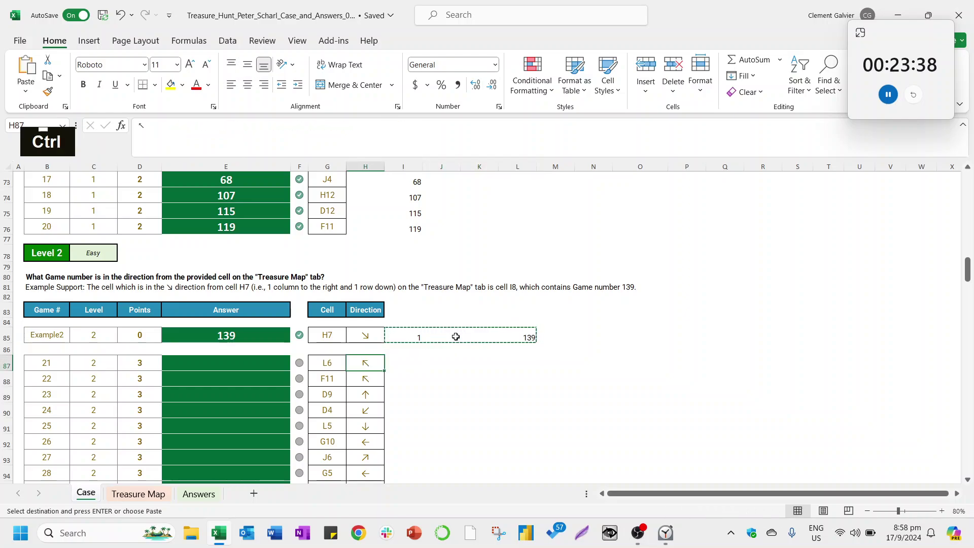
key("ctrl+Down")
key("Right")
key("Right")
key("Left")
key("shift+Right")
key("shift+Right")
key("ctrl+shift+Up")
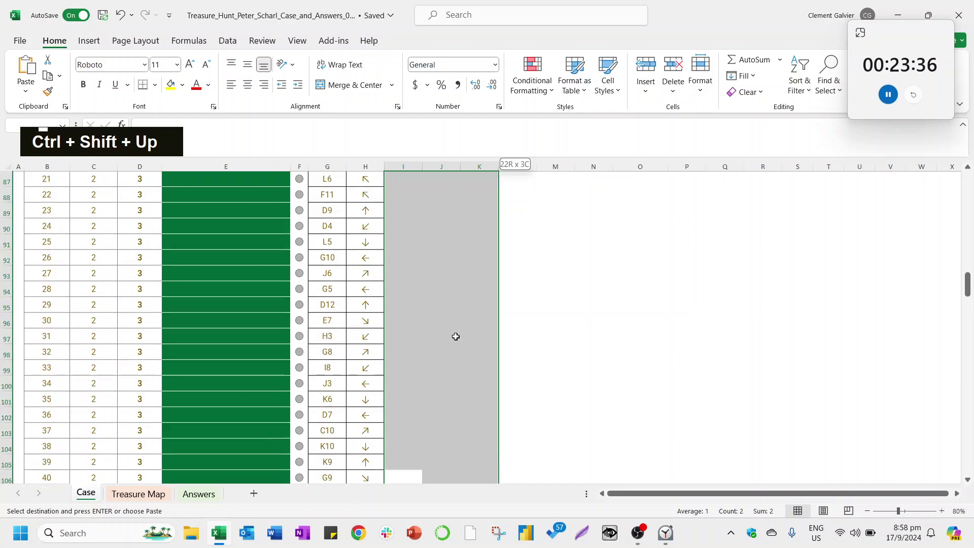
key("shift+Right")
key("shift+Down")
key("shift+Down")
key("ctrl+v")
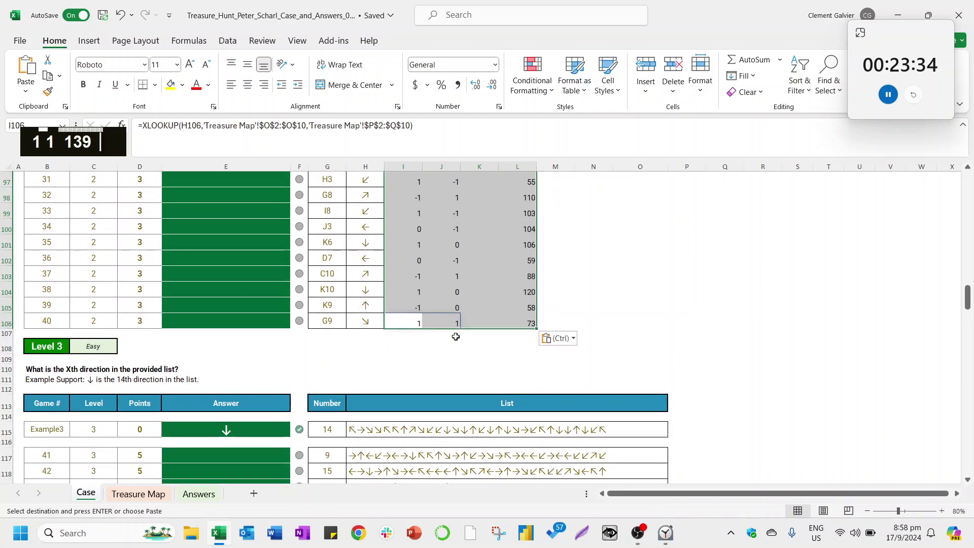
Copy the Level 2 OFFSET results in L87:L106.
key("ctrl+Up")
key("Right")
key("Right")
key("Right")
key("ctrl+shift+Down")
key("ctrl+c")
Paste the copied results as values into the Level 2 Answer cells E87:E106.
key("Left")
key("Left")
key("Left")
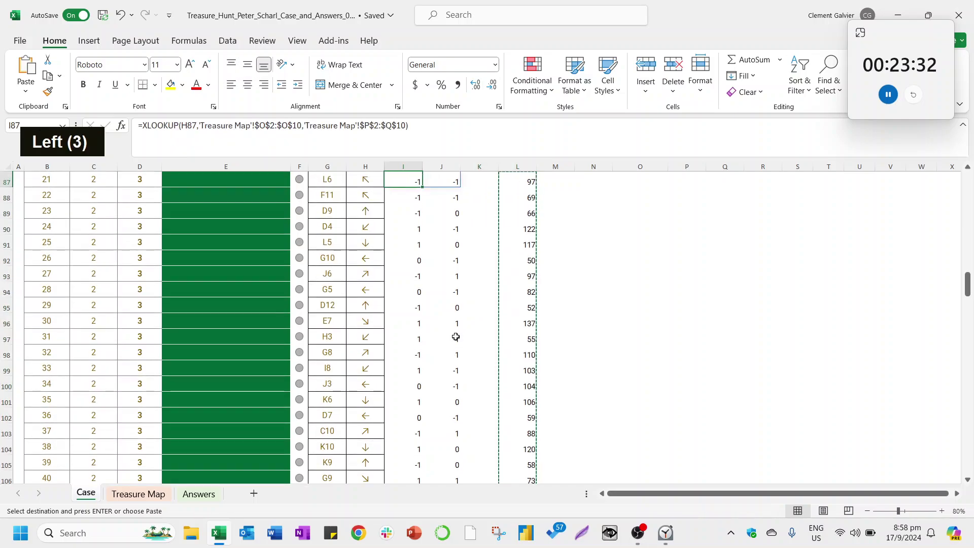
key("Left")
key("Left")
key("Left")
key("Left")
key("ctrl+alt+v")
key("Return")
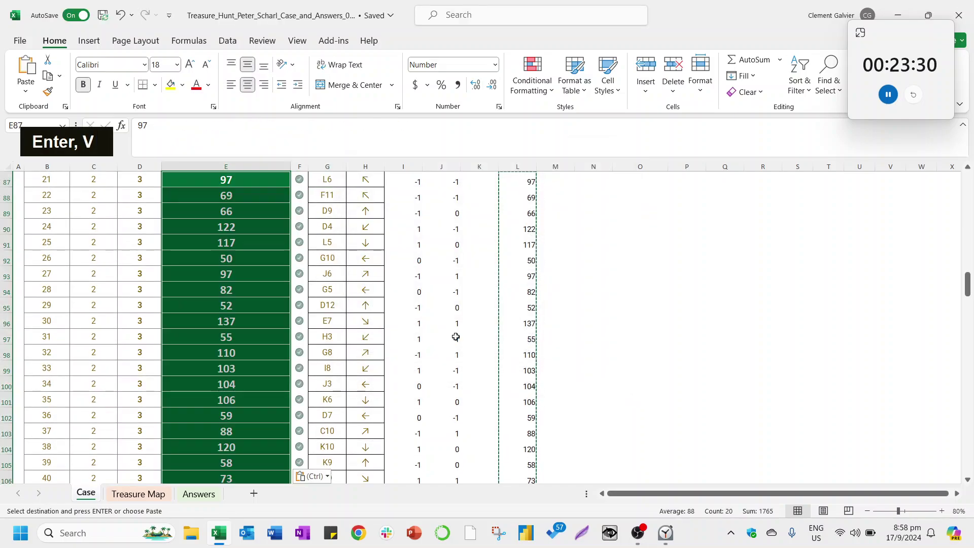
Examine the Level 3 question and the Example3 row's answer, number and direction list.
key("Down")
key("Down")
key("Down")
key("Down")
key("Down")
key("Down")
key("Down")
key("Down")
key("Down")
key("Down")
key("Down")
key("Down")
key("Down")
key("Down")
key("Down")
key("Down")
key("Down")
key("Down")
key("Down")
key("Down")
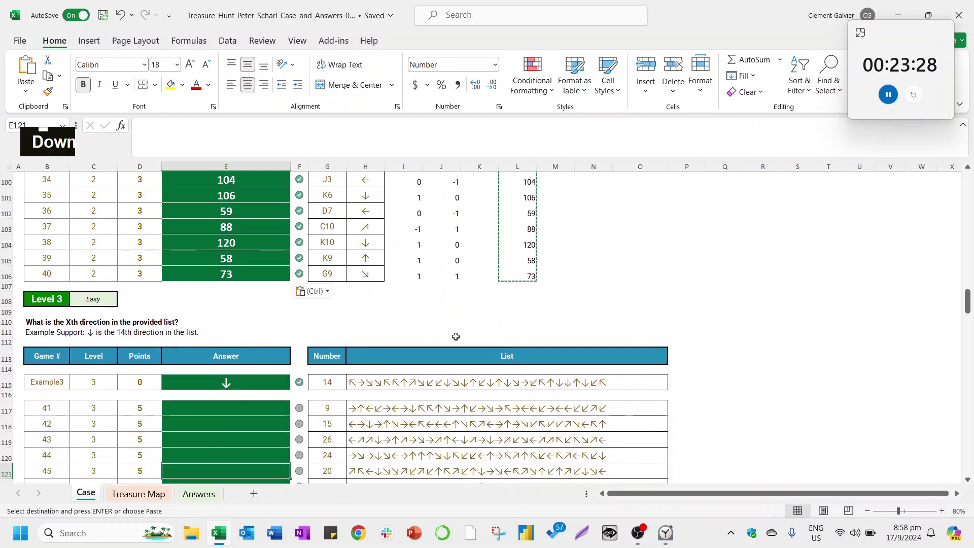
key("ctrl+Up")
key("Right")
key("Right")
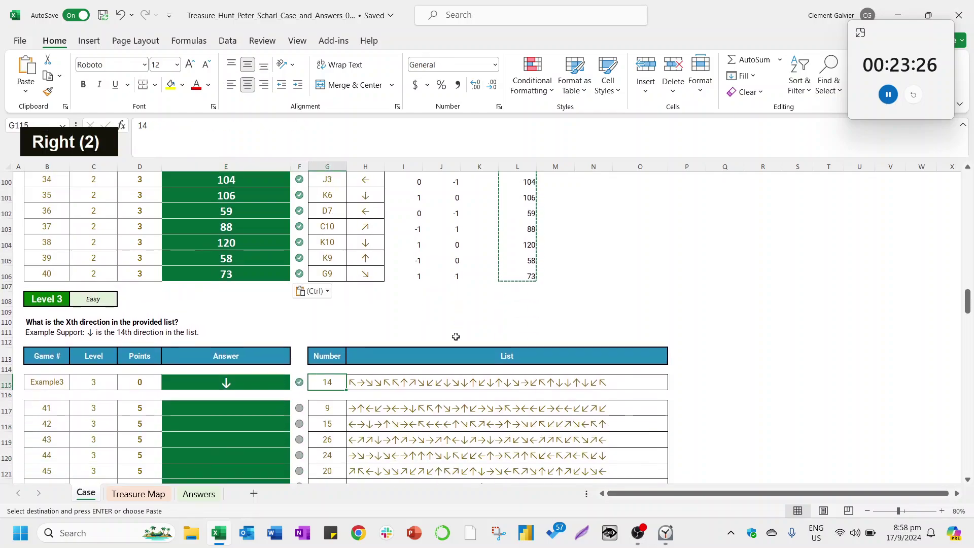
key("Left")
key("Left")
key("Left")
key("Right")
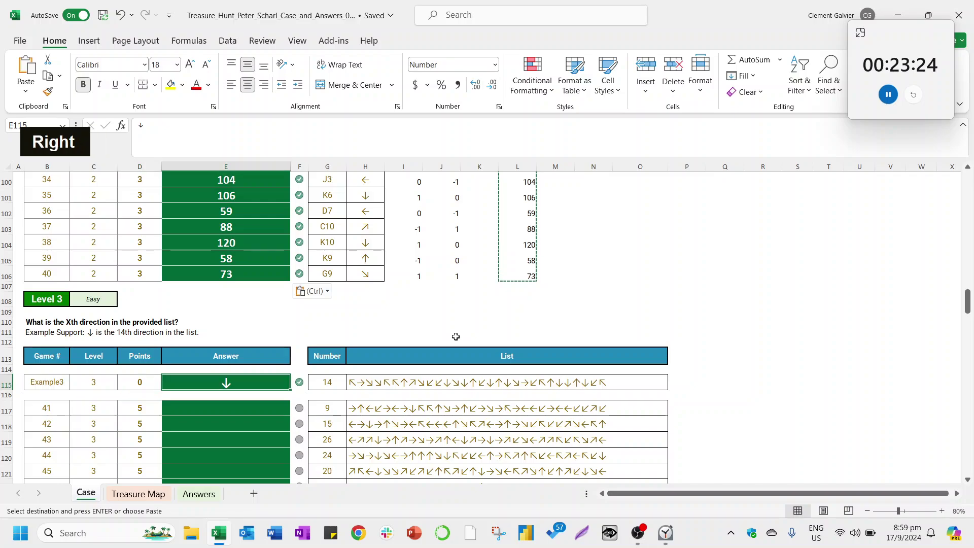
key("Down")
key("Up")
key("Right")
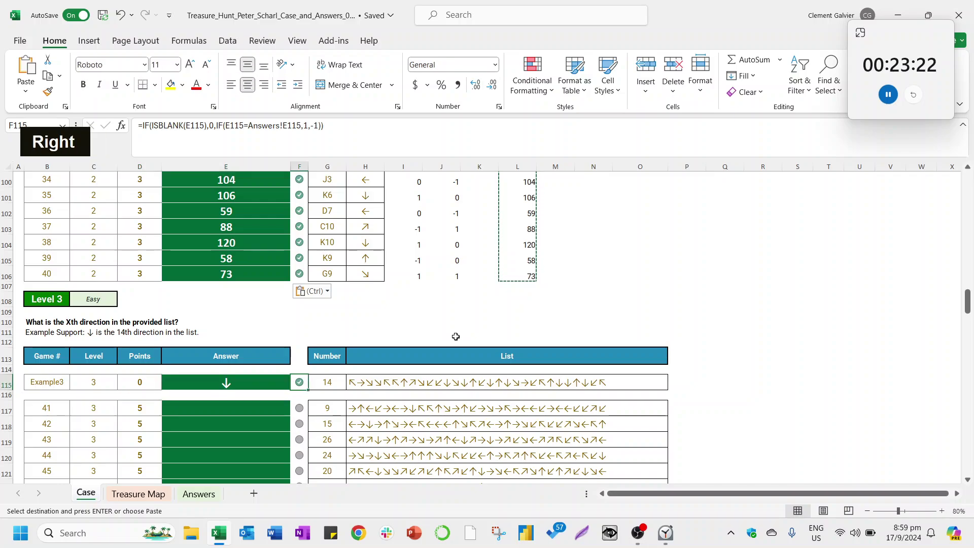
key("Right")
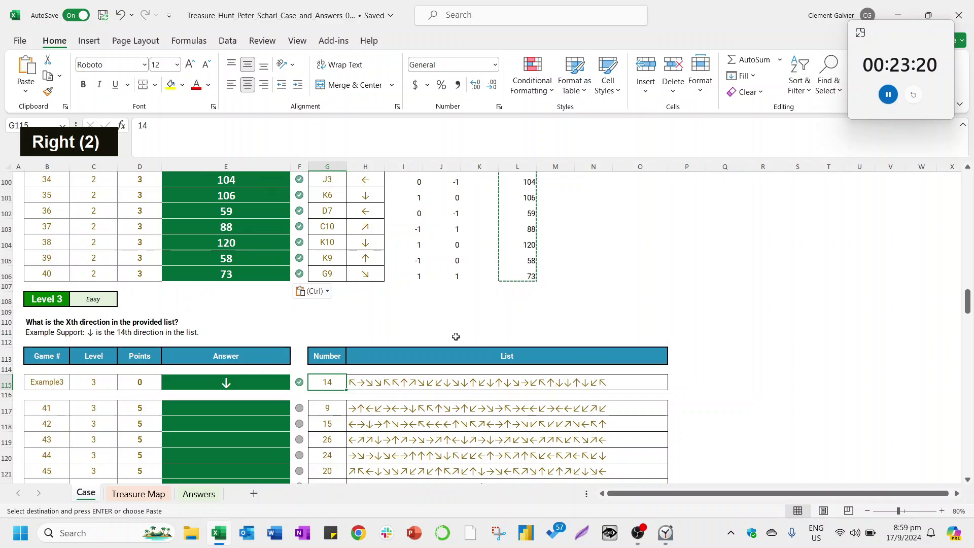
key("Right")
key("Left")
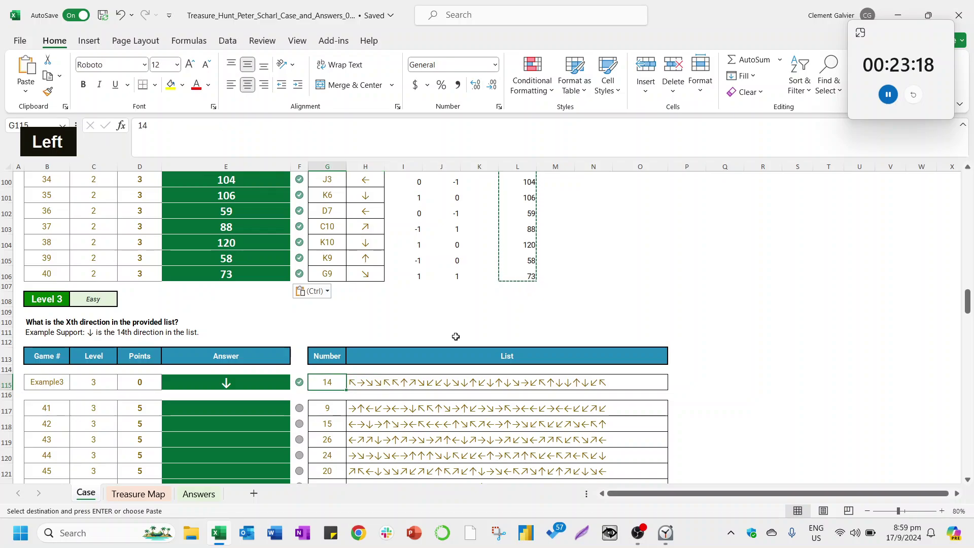
Enter =LEFT(H117,G117) as the answer for game 41 in E117.
key("Down")
key("Left")
key("Left")
type("=")
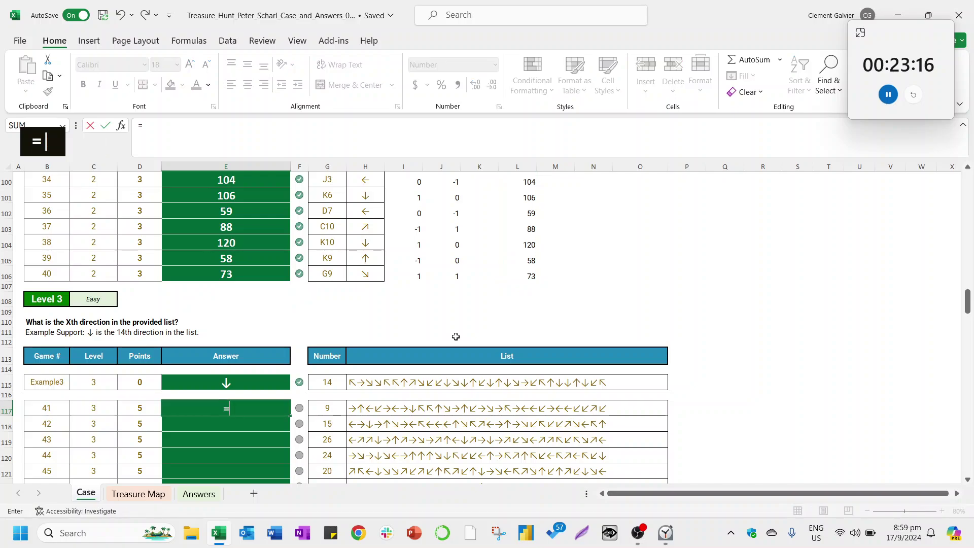
type("left(")
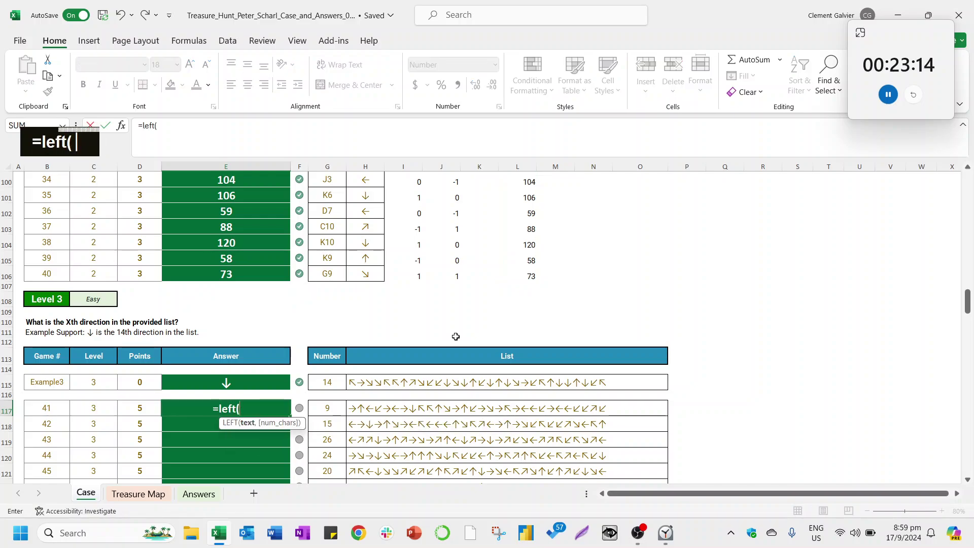
key("Right")
key("Right")
key("Right")
type(",")
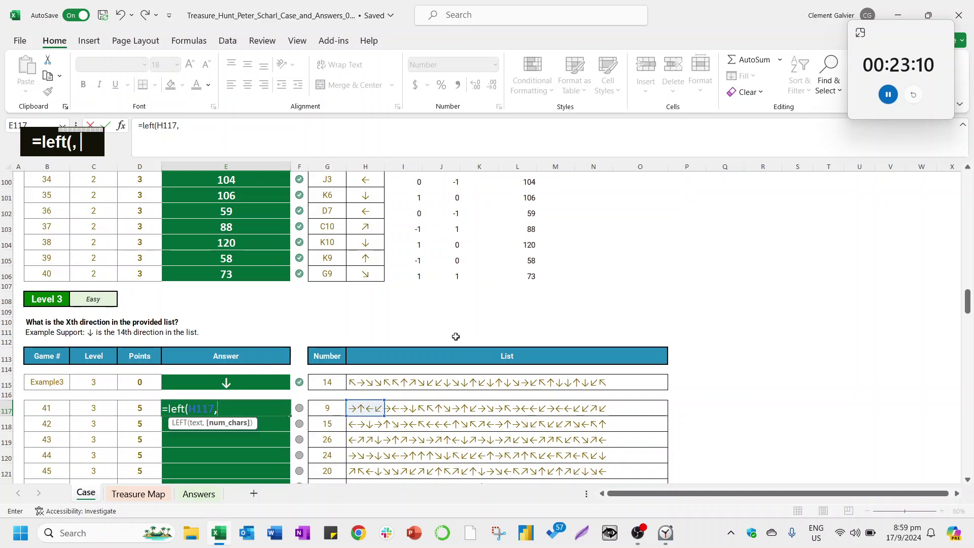
left_click(325, 408)
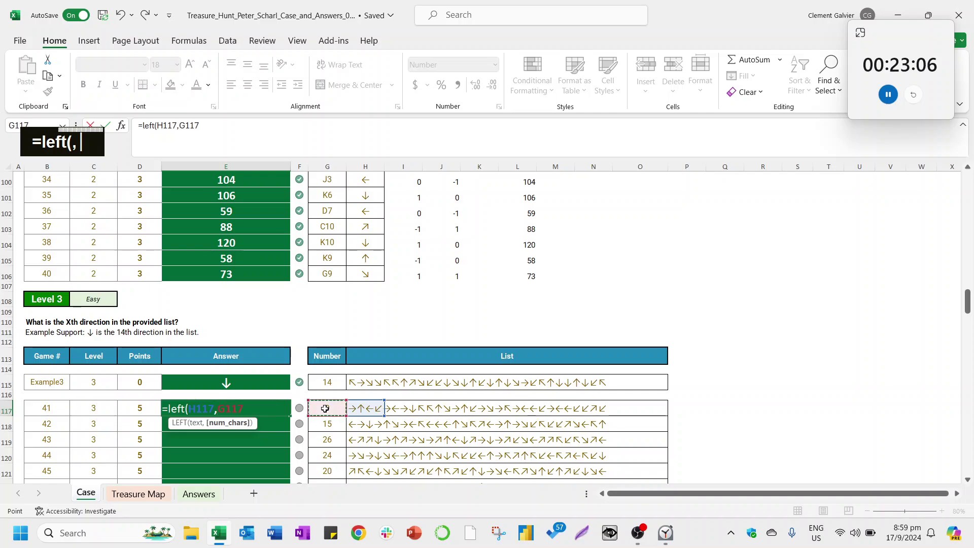
type(")")
key("Return")
Wrap the game 41 formula in RIGHT so it reads =RIGHT(LEFT(H117,G117),1).
key("Up")
key("F2")
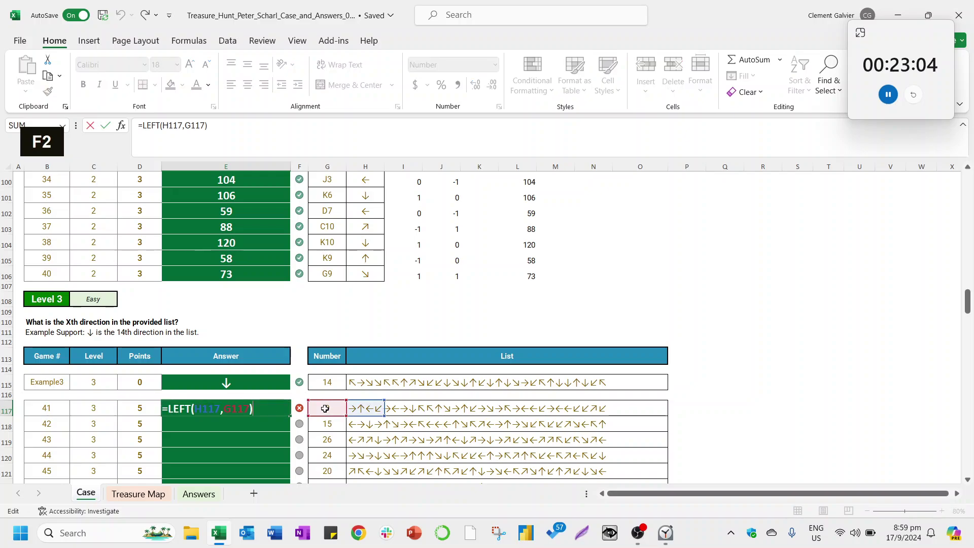
key("Right")
type("right(")
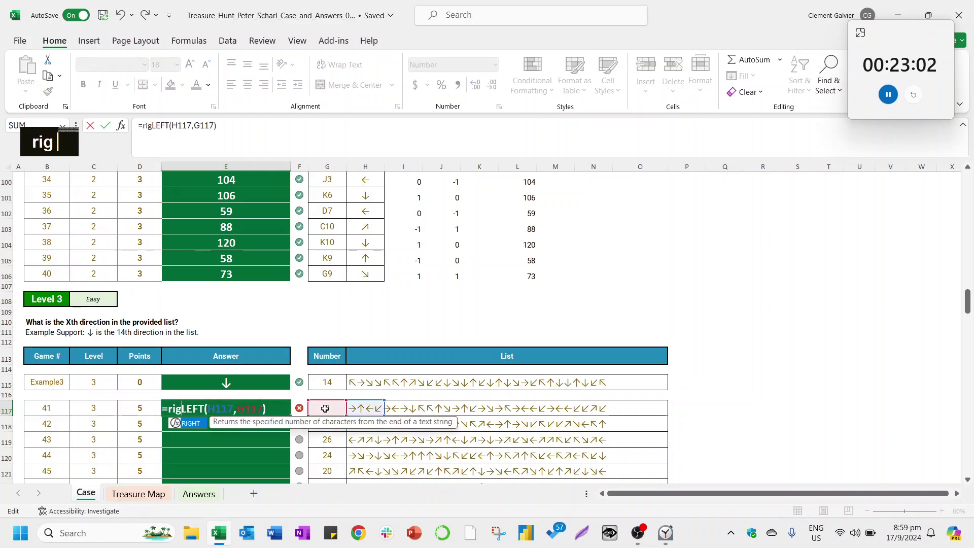
type(",")
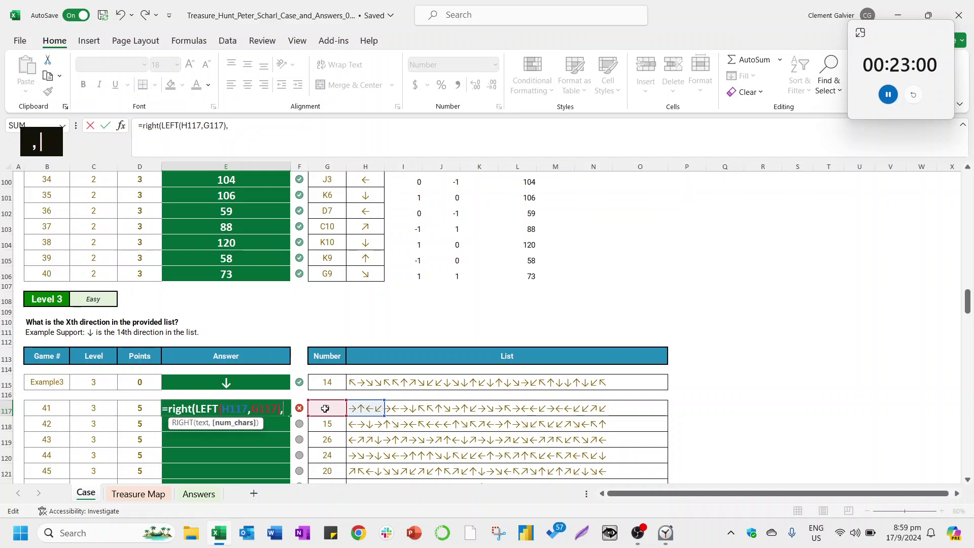
type("1")
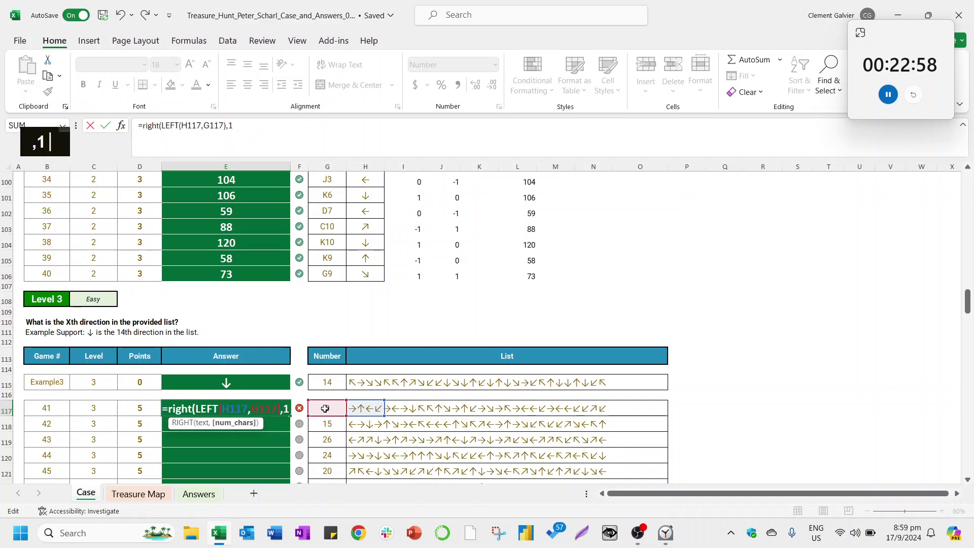
type(")")
key("Return")
Copy the game 41 formula into the Level 3 Answer cells down to game 60.
key("ctrl+c")
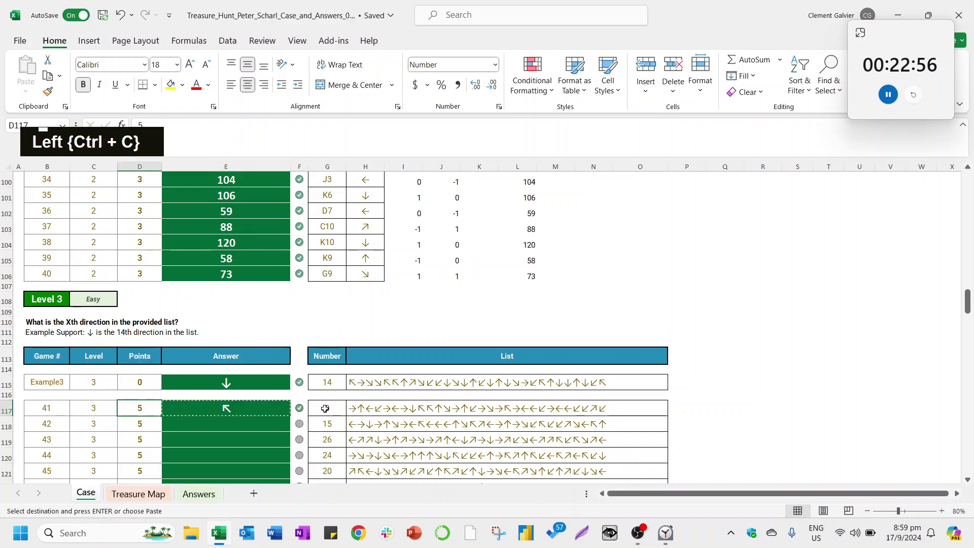
key("ctrl+Down")
key("ctrl+shift+Up")
key("ctrl+v")
Examine the Level 4 question and the Example4 row's answer and direction list.
key("ctrl+Down")
key("ctrl+Down")
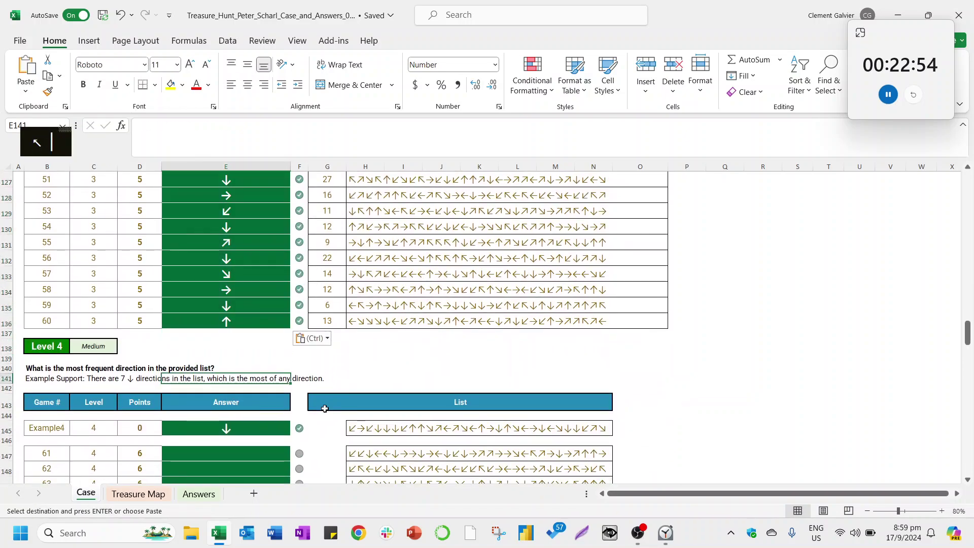
key("ctrl+Down")
key("ctrl+Up")
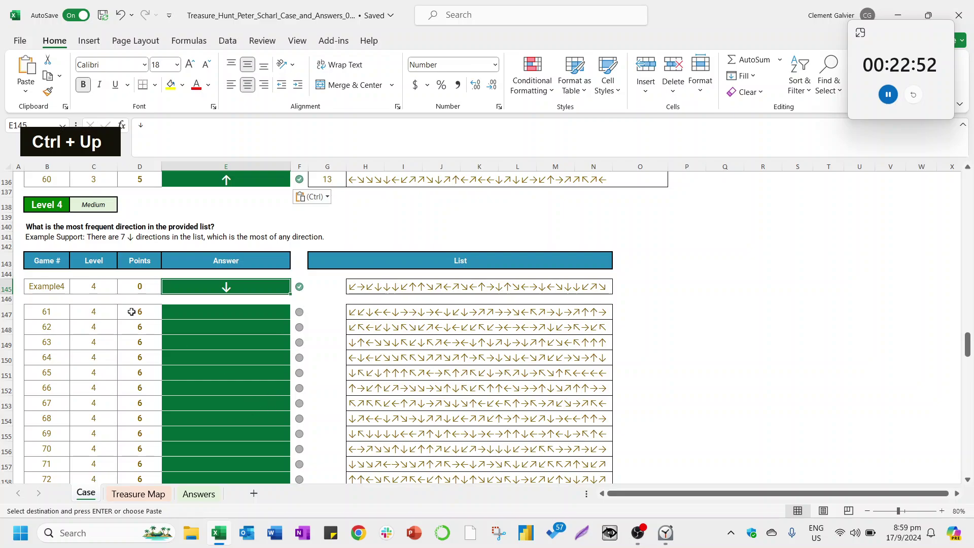
key("Right")
key("Right")
key("Right")
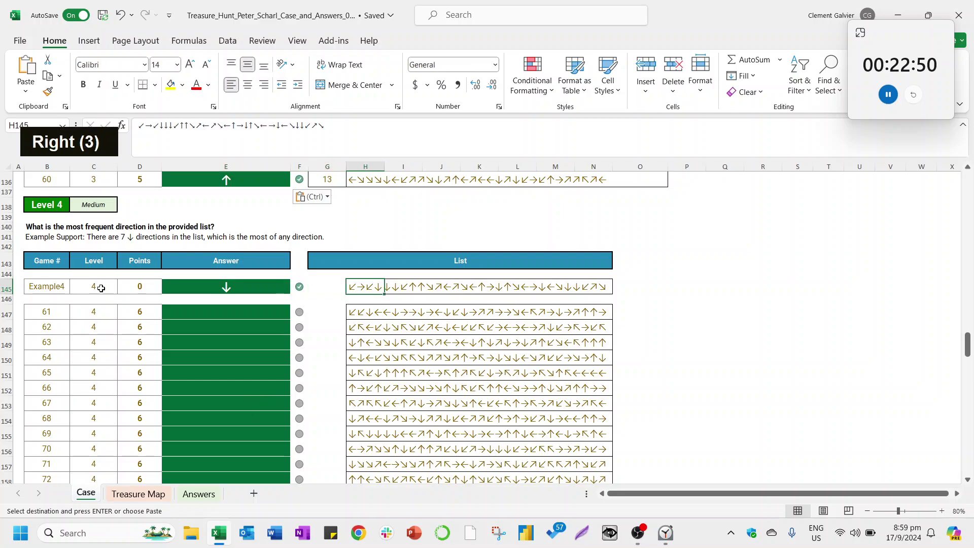
key("shift")
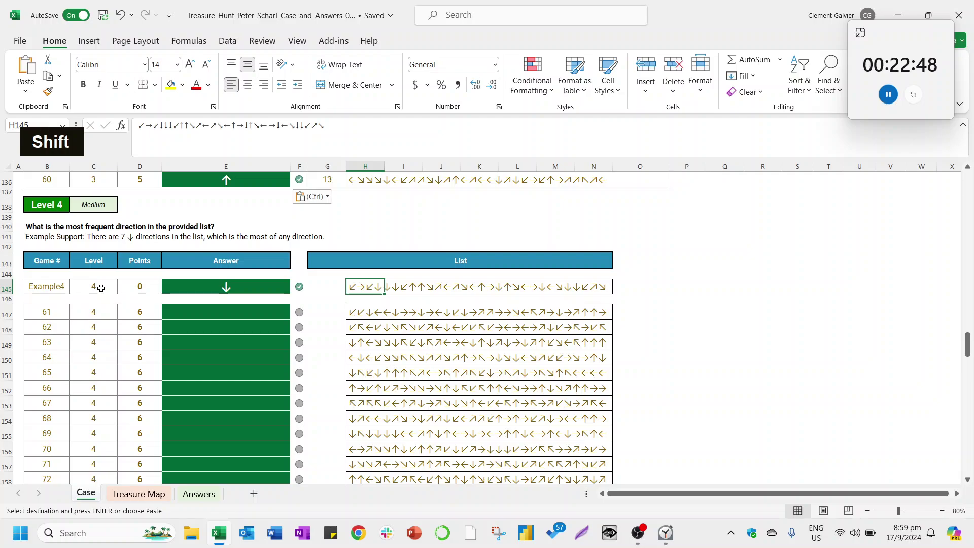
key("Down")
key("Up")
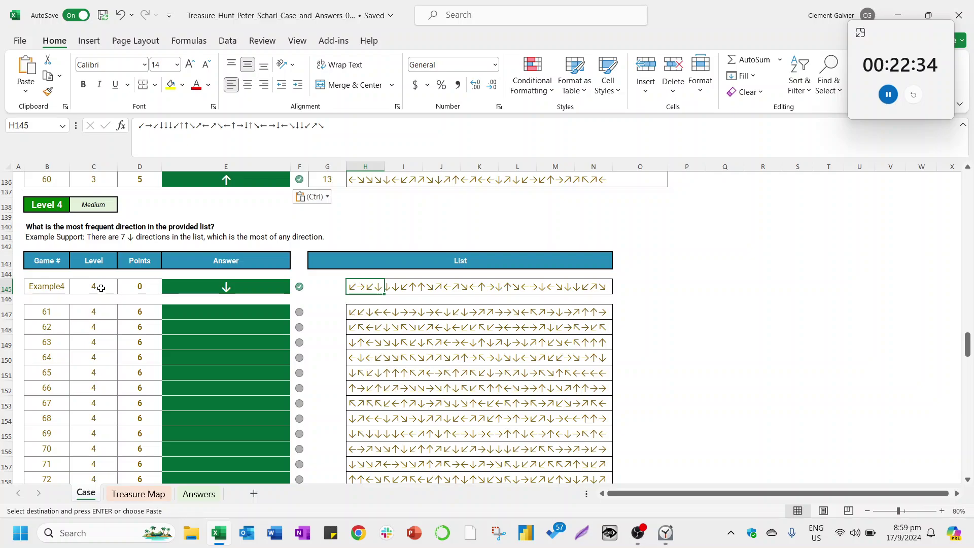
key("ctrl+Left")
key("ctrl+Left")
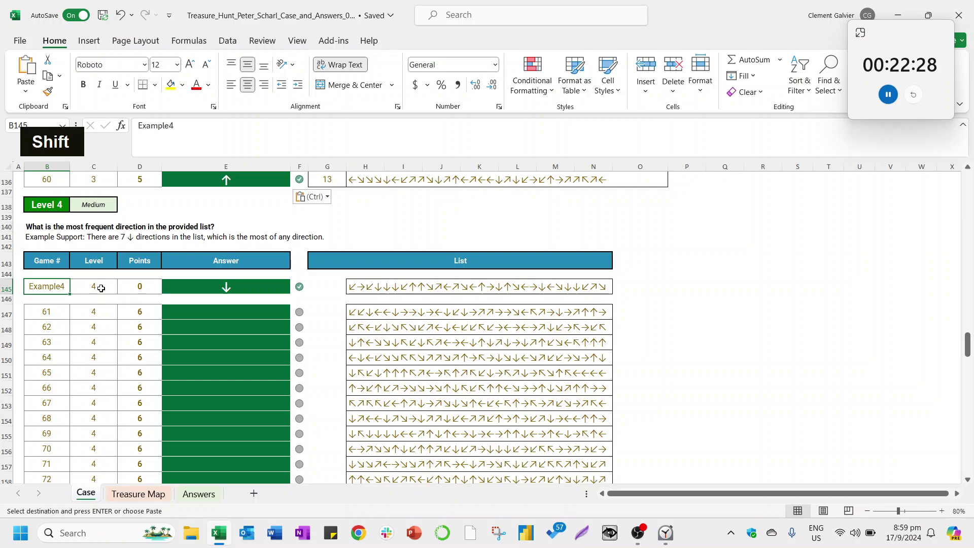
Add a new worksheet after the Case sheet and open its name for editing.
left_click(254, 494)
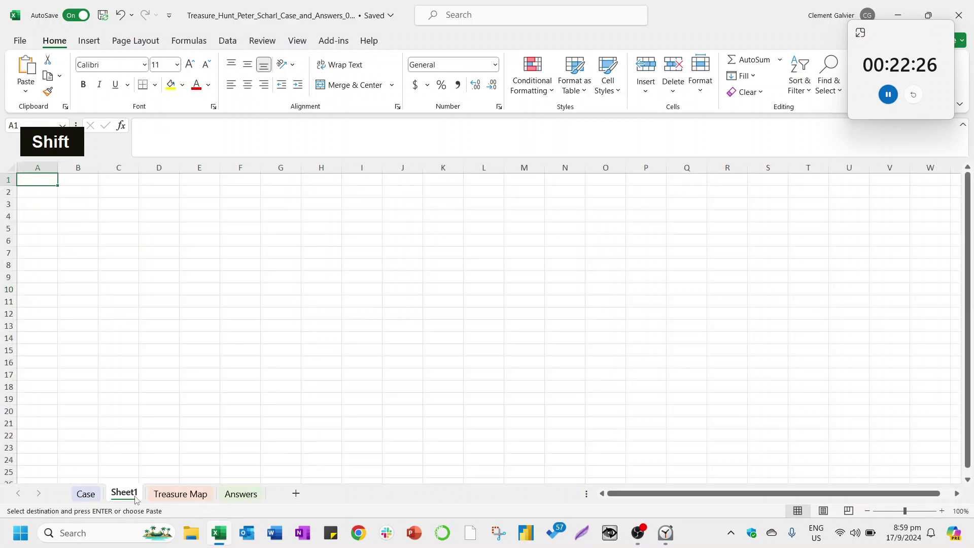
double_click(124, 493)
left_click(137, 496)
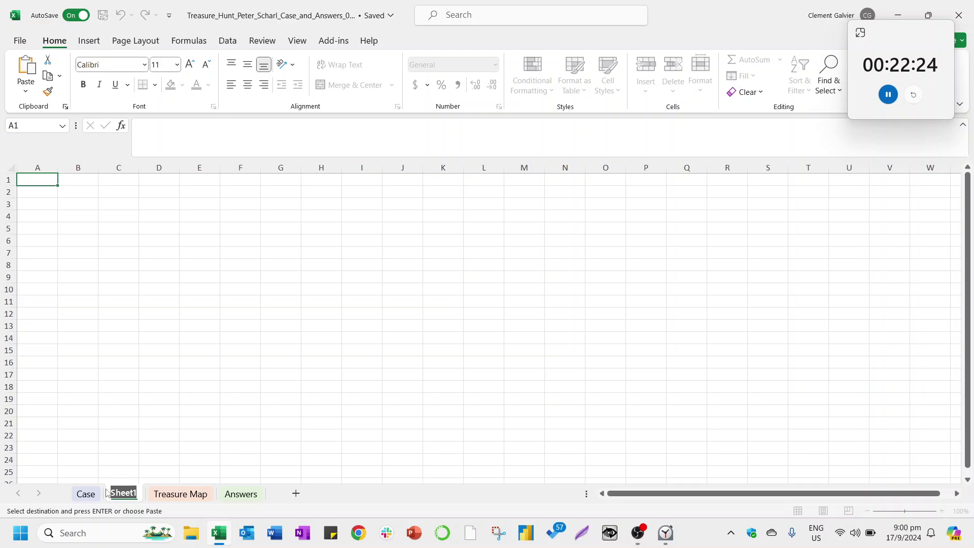
type("Examples")
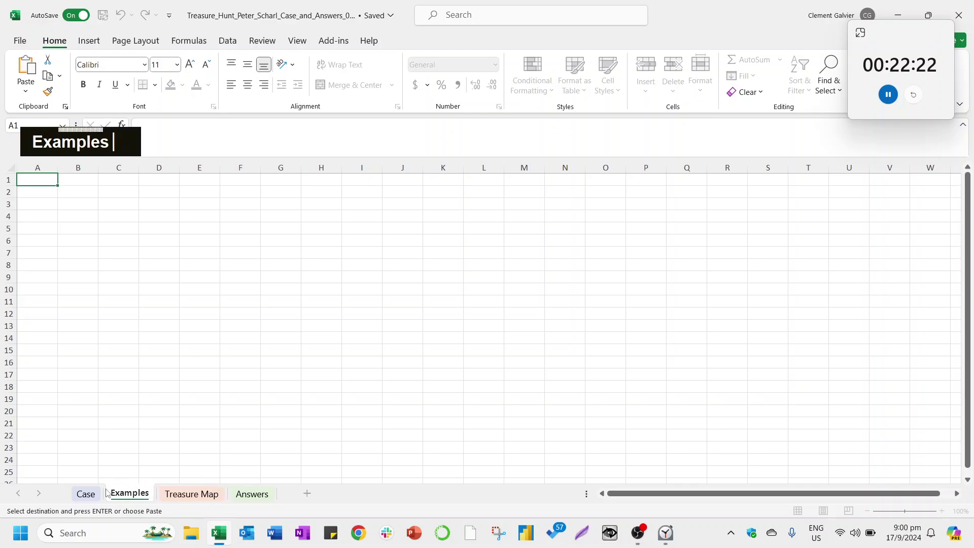
key("BackSpace")
key("BackSpace")
key("BackSpace")
key("BackSpace")
key("BackSpace")
key("BackSpace")
key("BackSpace")
key("BackSpace")
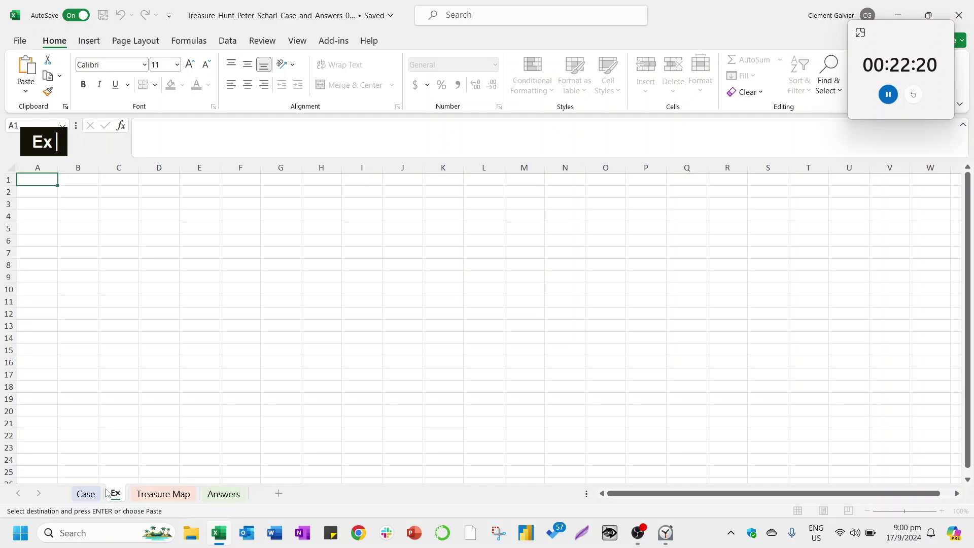
Name the new worksheet Levels4-7.
type("Levels40")
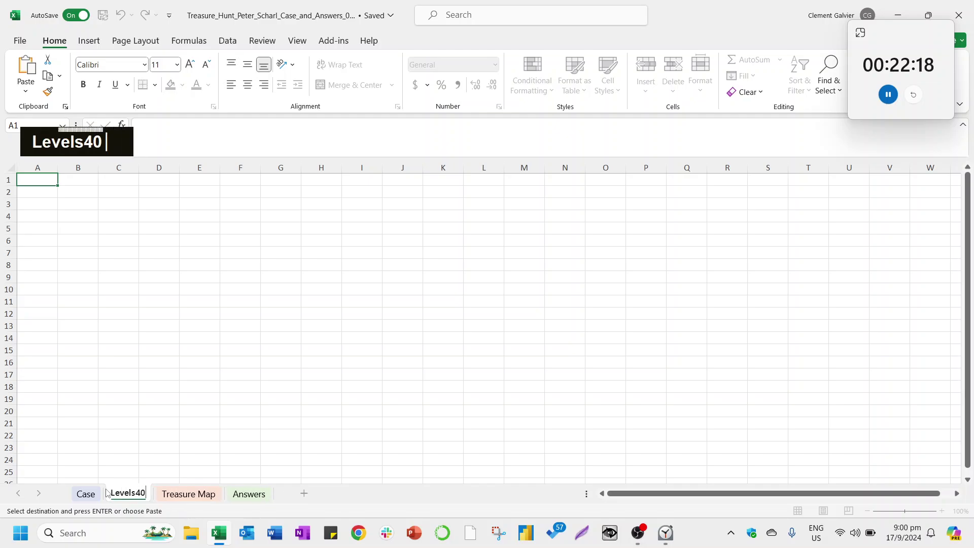
key("BackSpace")
type("-7")
Copy B143:I256 on the Case sheet, from the Level 4 header row down to game 140.
key("ctrl+Page_Up")
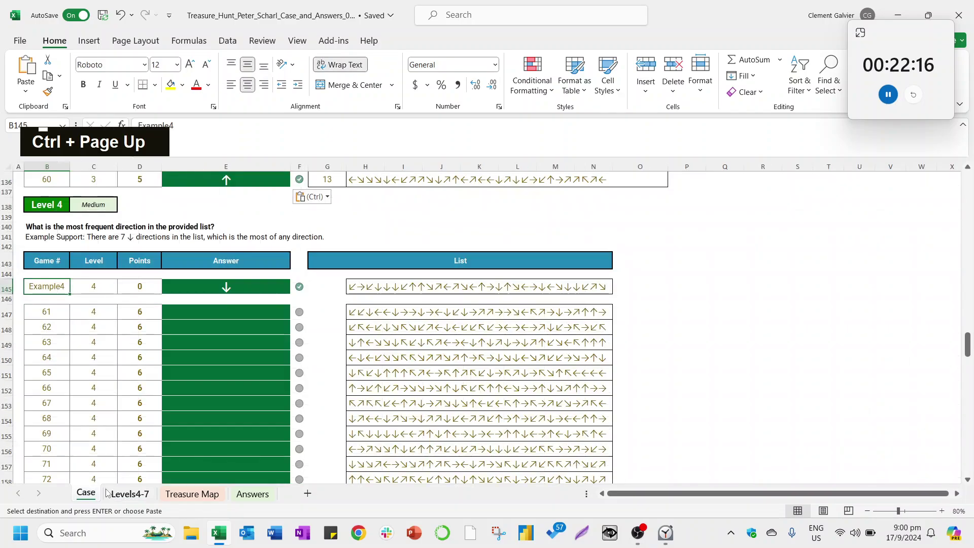
key("Up")
key("Up")
key("shift+Right")
key("shift+Right")
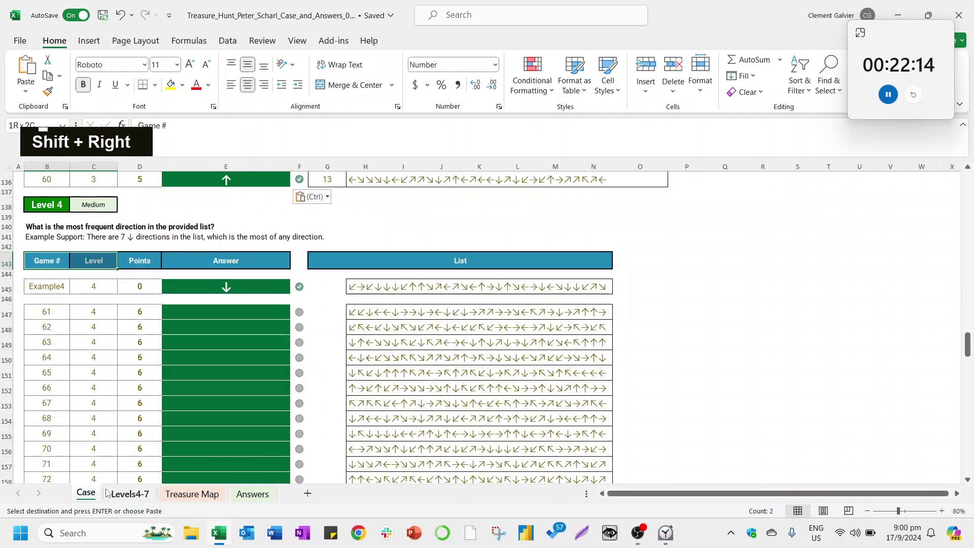
key("shift+Page_Down")
key("shift+Page_Down")
key("shift+Page_Down")
key("shift+Page_Down")
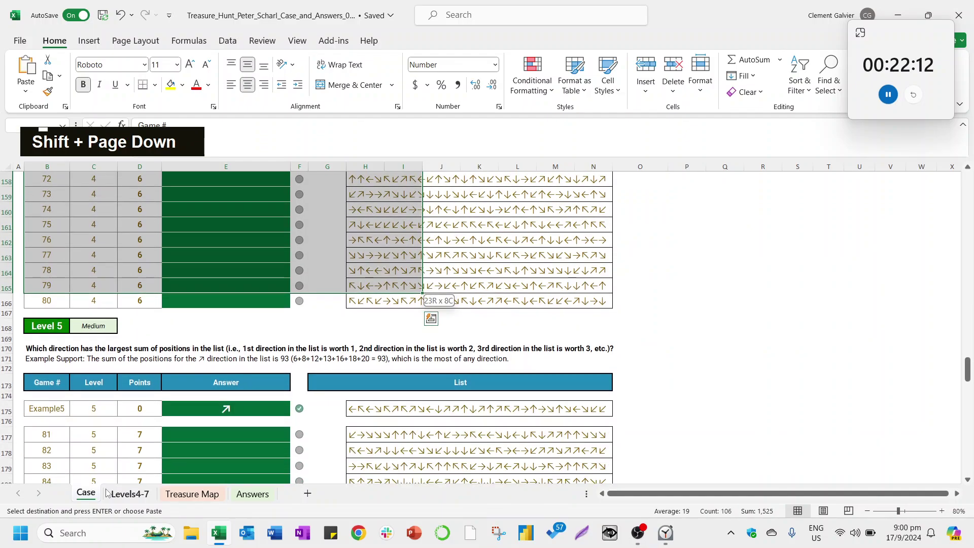
key("shift+Page_Down")
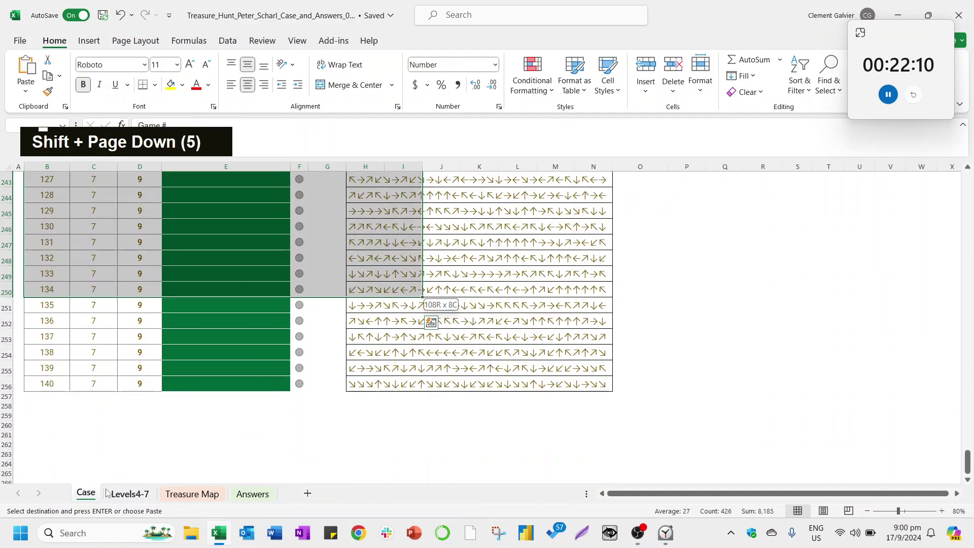
key("shift+Down")
key("shift+Down")
key("shift+Down")
key("shift+Down")
key("shift+Down")
key("shift+Down")
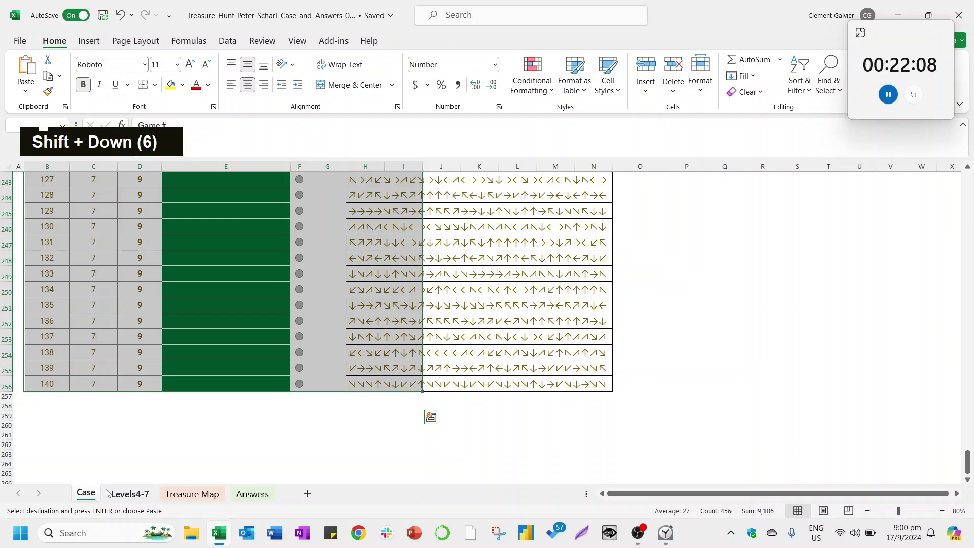
key("ctrl+c")
Paste the copied range as values at B3 of the Levels4-7 sheet.
key("ctrl+Page_Down")
key("Right")
key("Down")
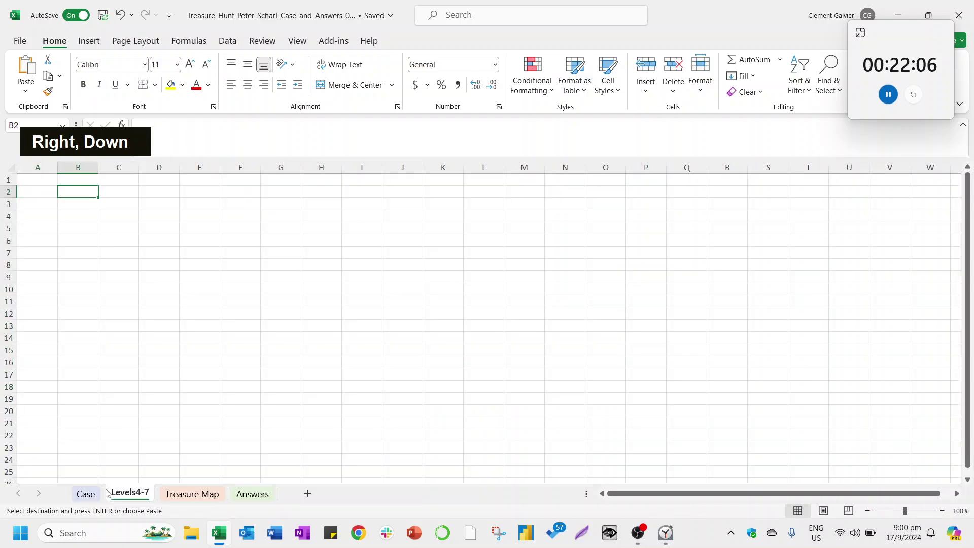
key("Down")
key("ctrl+alt+v")
key("v")
key("Return")
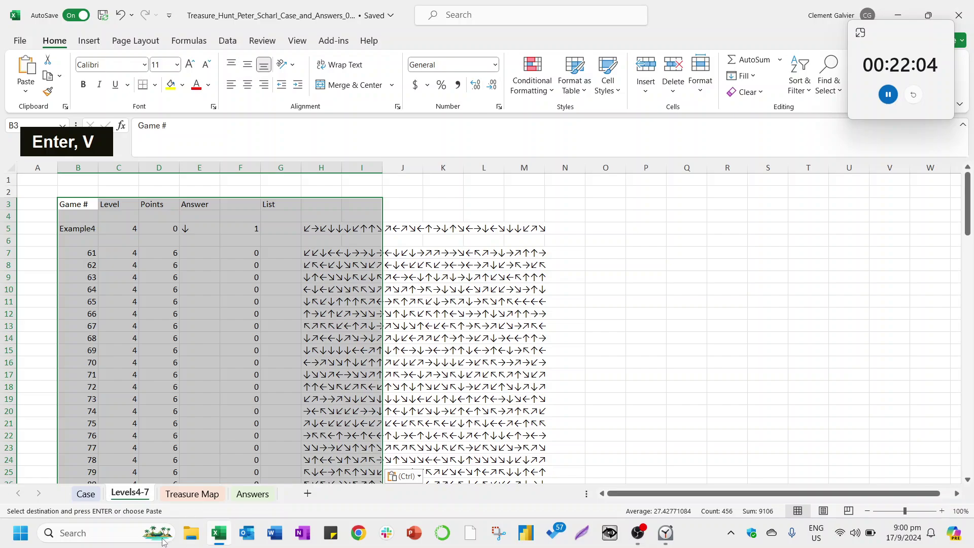
Delete the header row and the blank rows above and below the Example4 row on Levels4-7.
left_click(10, 203)
key("shift")
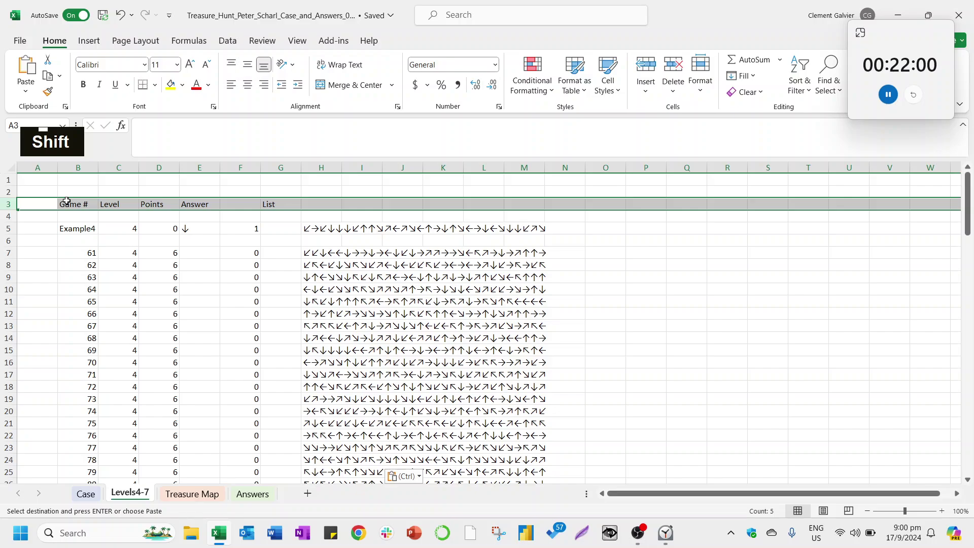
type("_")
key("Escape")
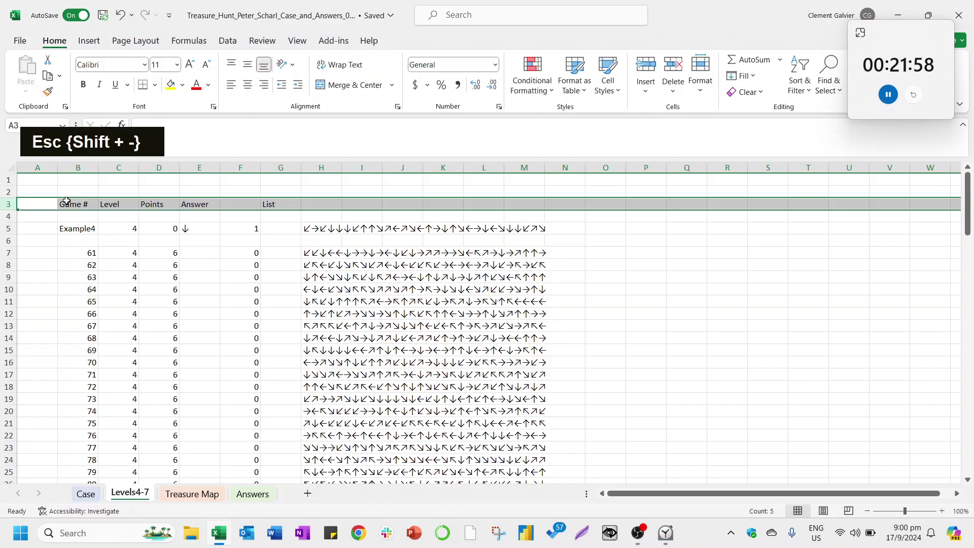
key("ctrl+minus")
key("ctrl+minus")
key("Down")
key("ctrl+shift+Right")
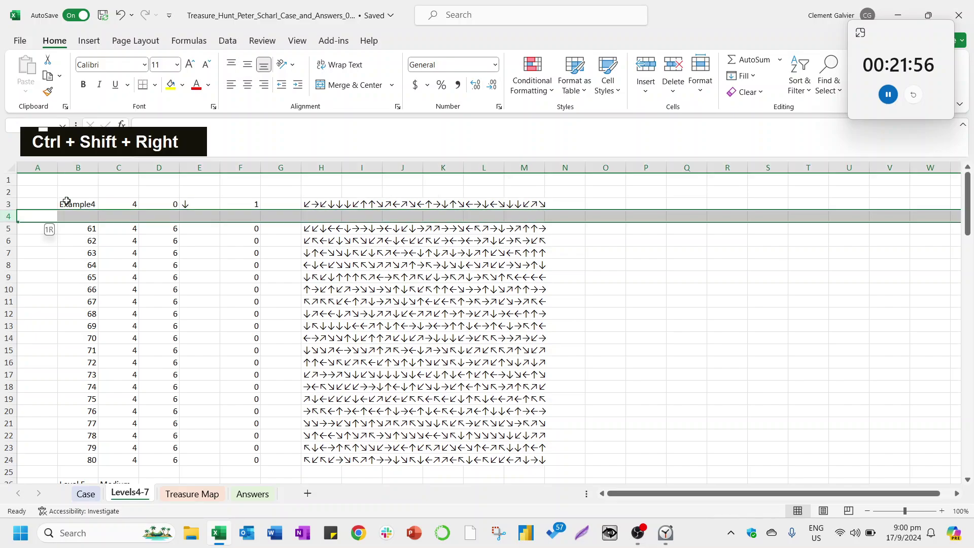
key("ctrl+minus")
key("Right")
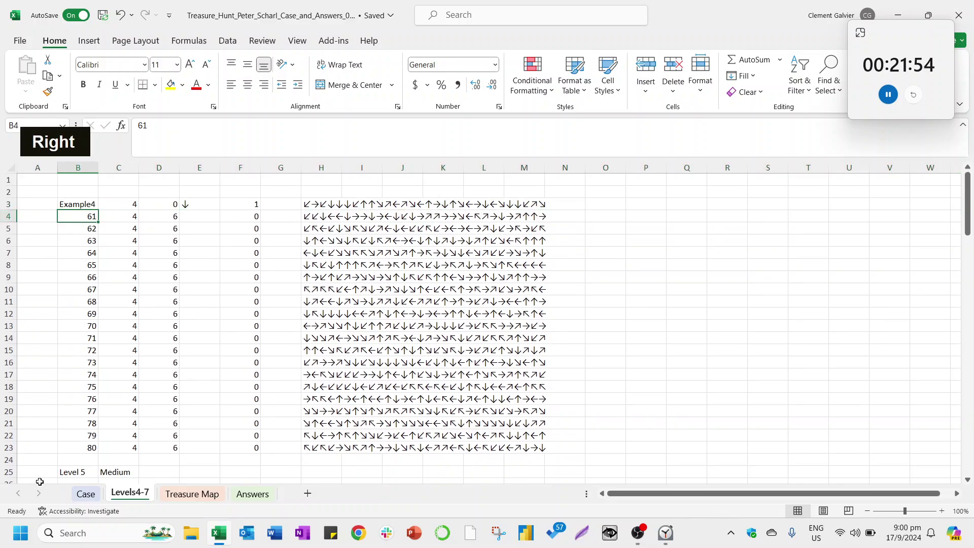
Delete the Level 5 heading, question, header and blank rows between games 80 and 81, keeping the Example5 row.
scroll(38, 453, "down", 3)
left_click_drag(10, 338, 19, 444)
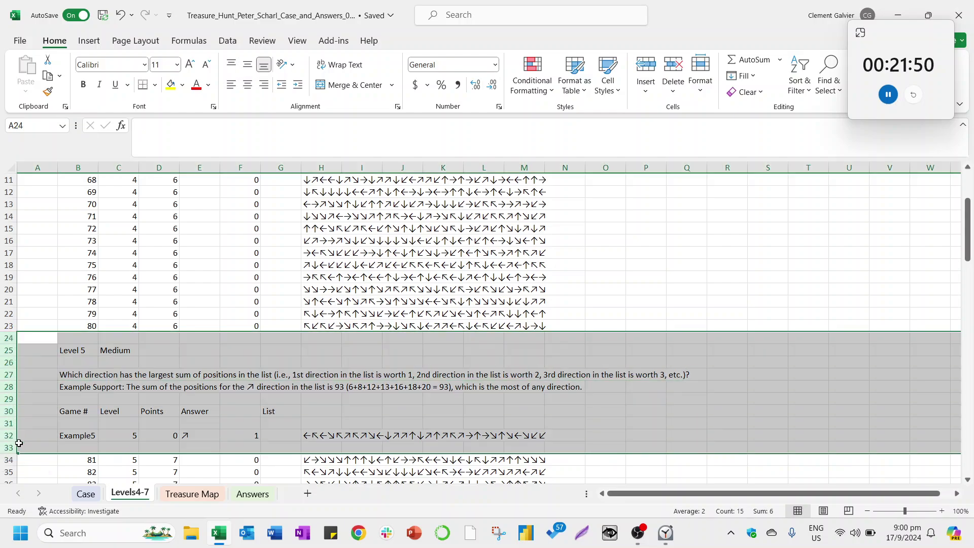
key("shift+Up")
key("shift+Up")
key("ctrl+minus")
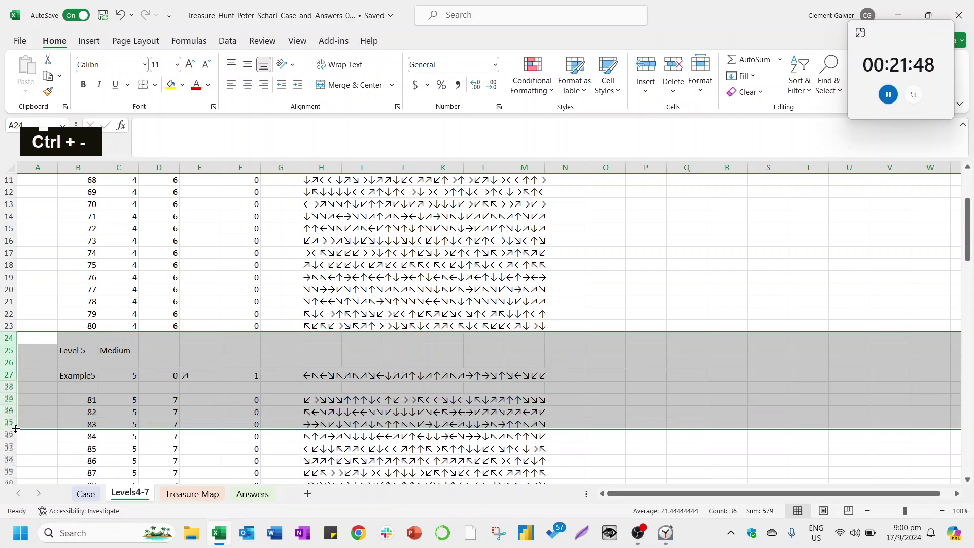
key("Down")
key("ctrl+shift+Right")
key("ctrl+minus")
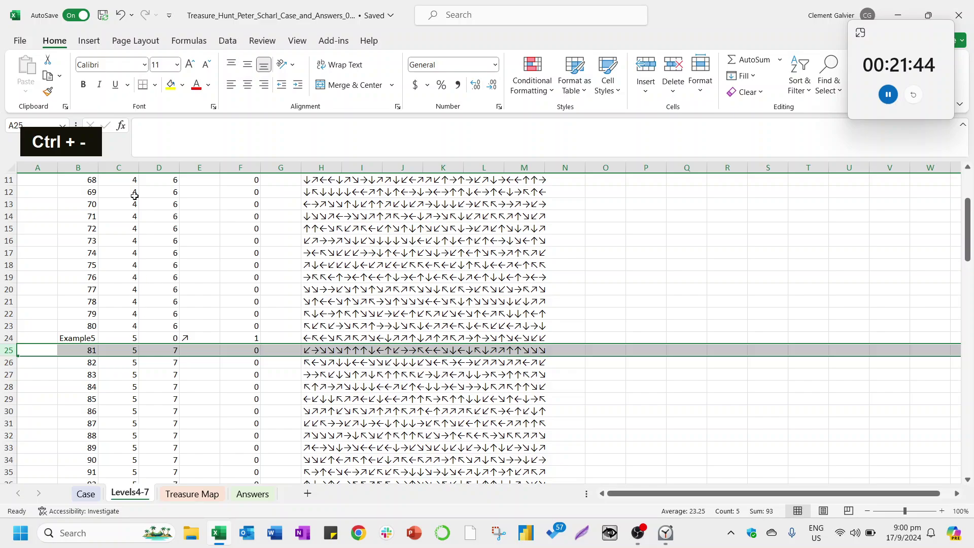
Delete column C, which holds the level numbers, from the Levels4-7 sheet.
left_click(129, 168)
key("ctrl+minus")
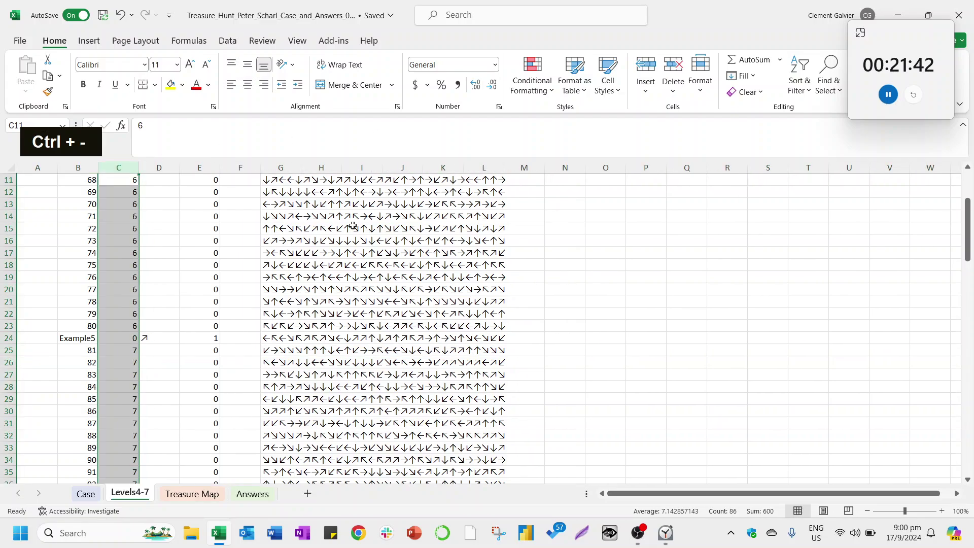
Delete the Level 6 heading, question, header and blank rows between games 100 and 101, keeping the Example6 row.
scroll(168, 318, "down", 7)
left_click_drag(12, 349, 26, 430)
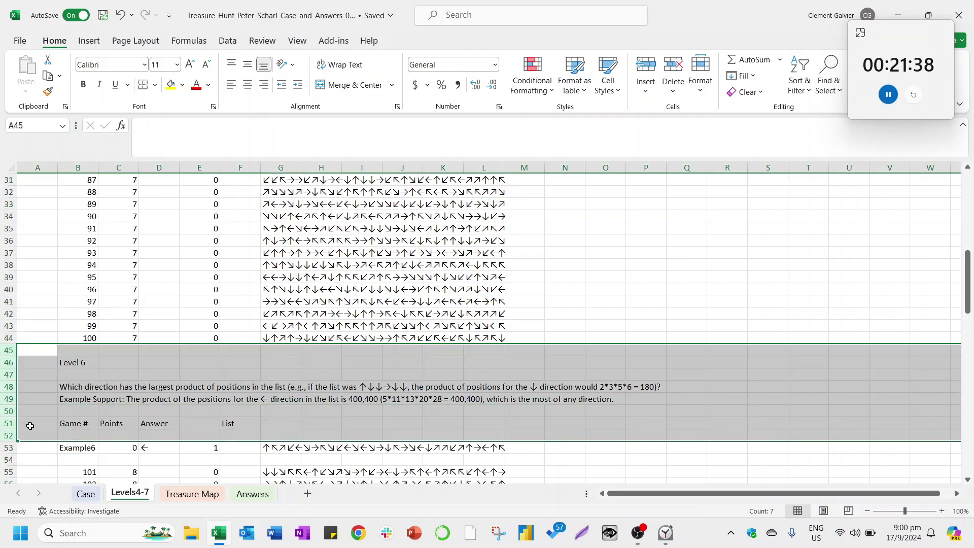
key("ctrl+minus")
key("Down")
key("shift+space")
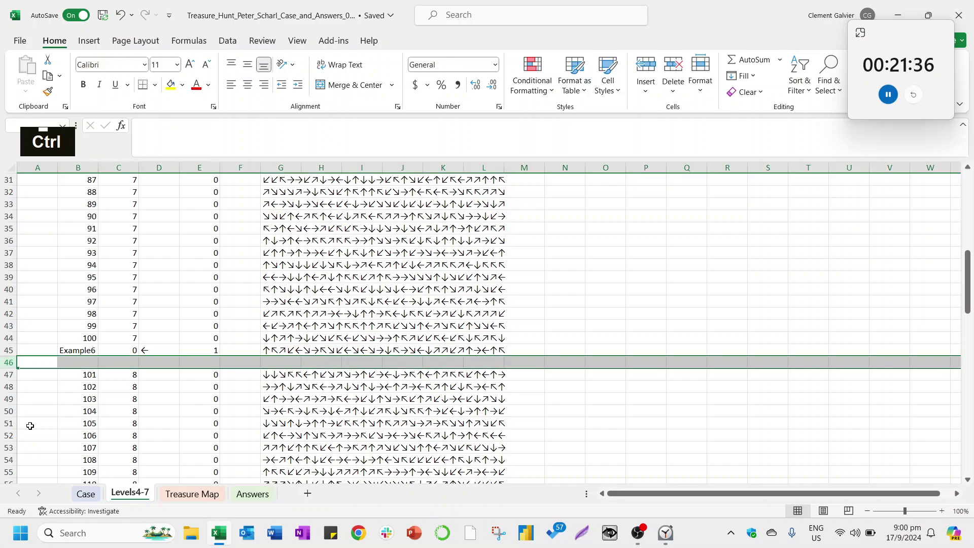
key("ctrl+minus")
Delete the Level 7 heading, question, header and blank rows between games 120 and 121, keeping the Example7 row.
scroll(76, 390, "down", 7)
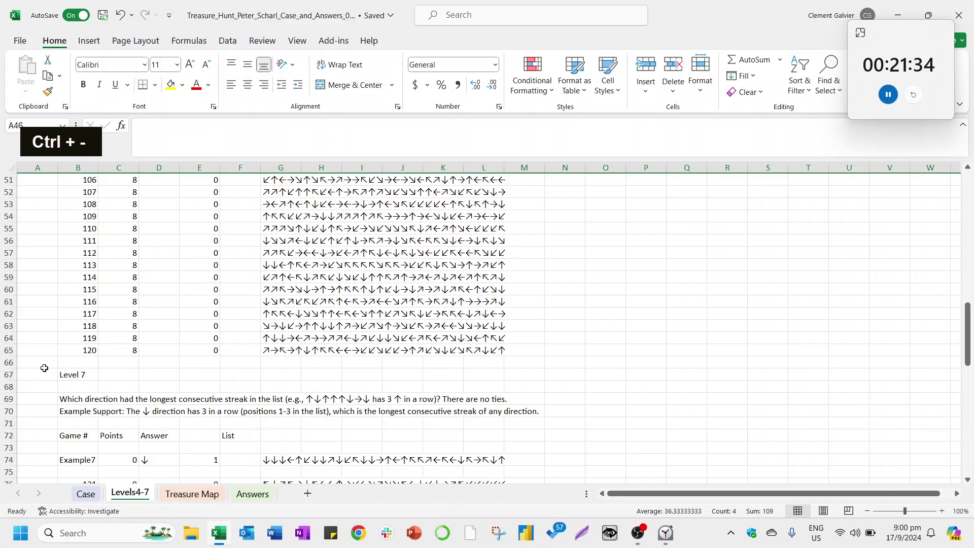
left_click_drag(5, 363, 27, 448)
key("ctrl+minus")
key("Down")
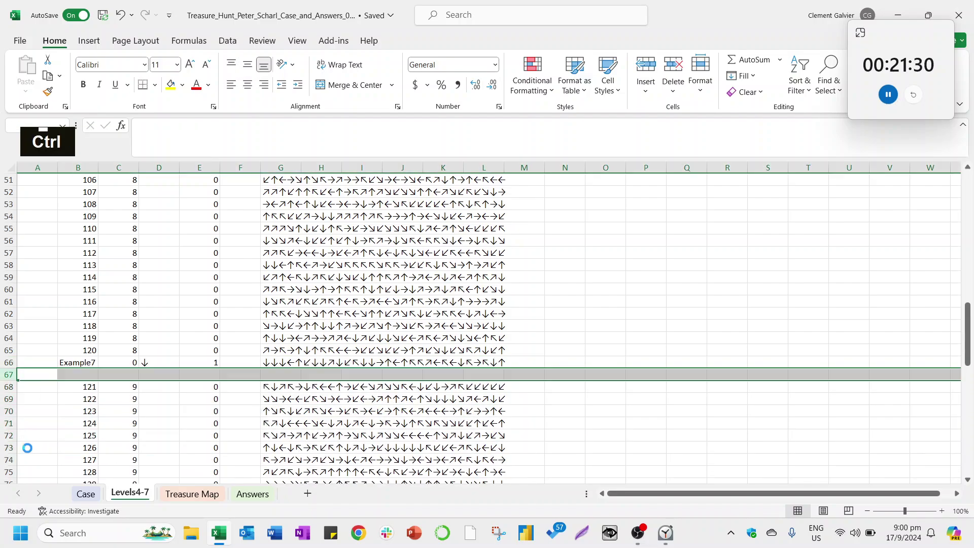
Delete column C, which holds the points, from the Levels4-7 sheet.
key("ctrl+Right")
key("Right")
key("ctrl+Up")
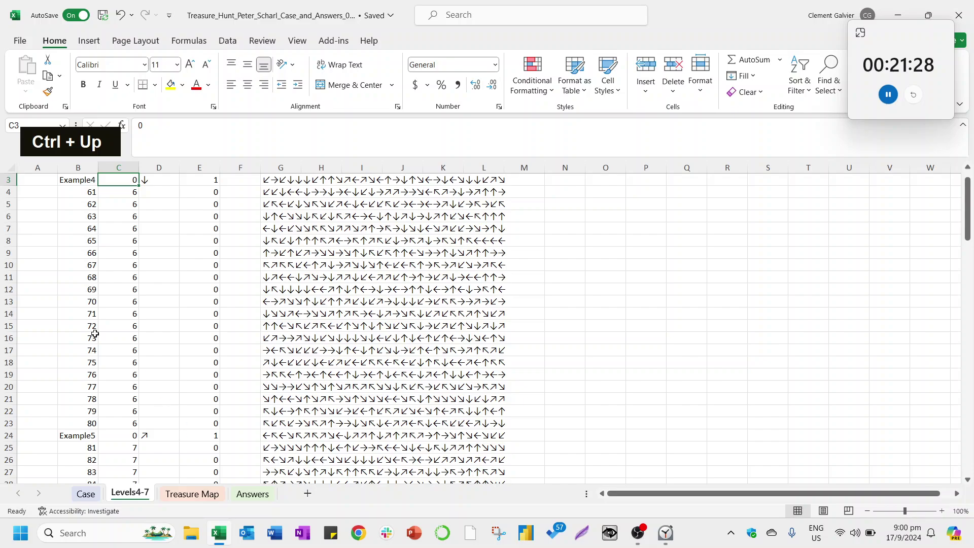
key("ctrl+shift+Down")
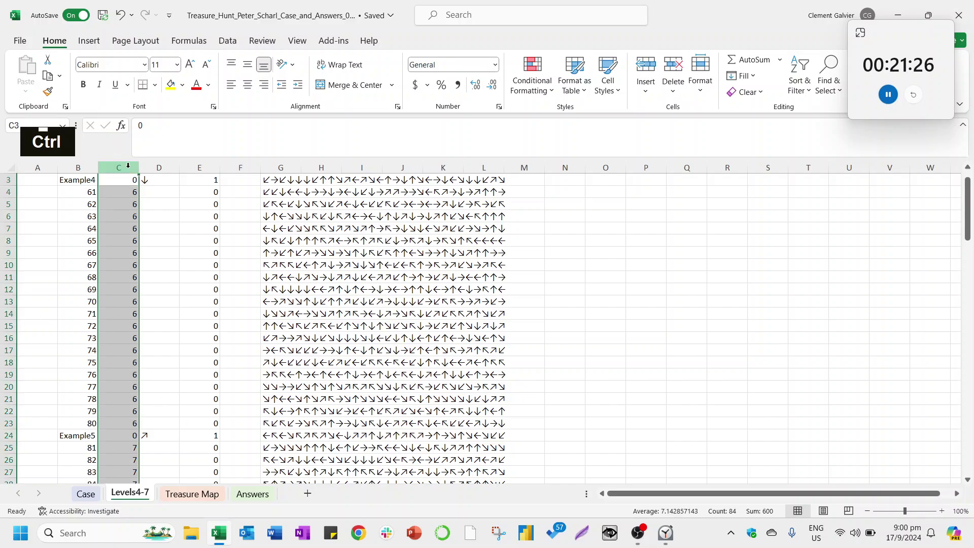
key("ctrl+minus")
Delete column D, which holds the 0 and 1 answer checks, from the Levels4-7 sheet.
left_click(168, 167)
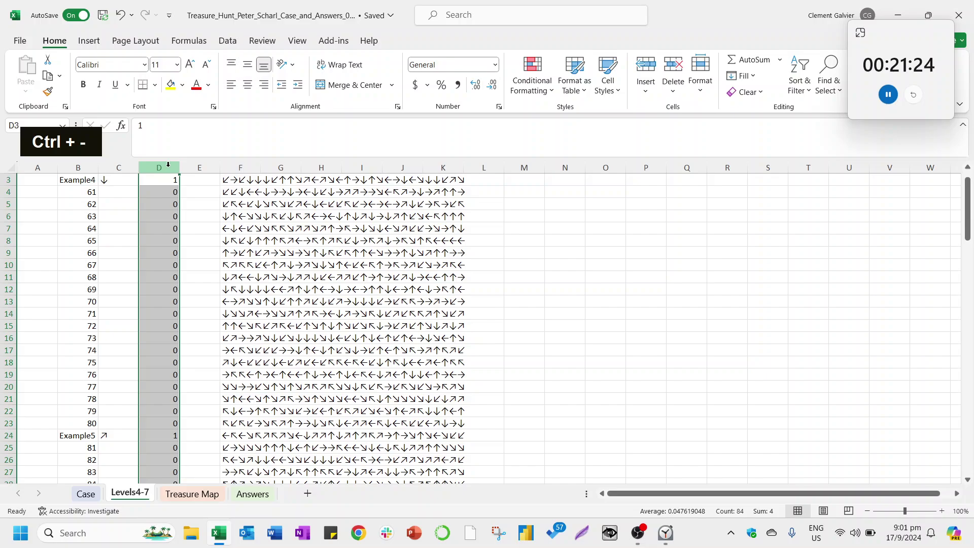
key("ctrl+minus")
key("Up")
key("Down")
key("Up")
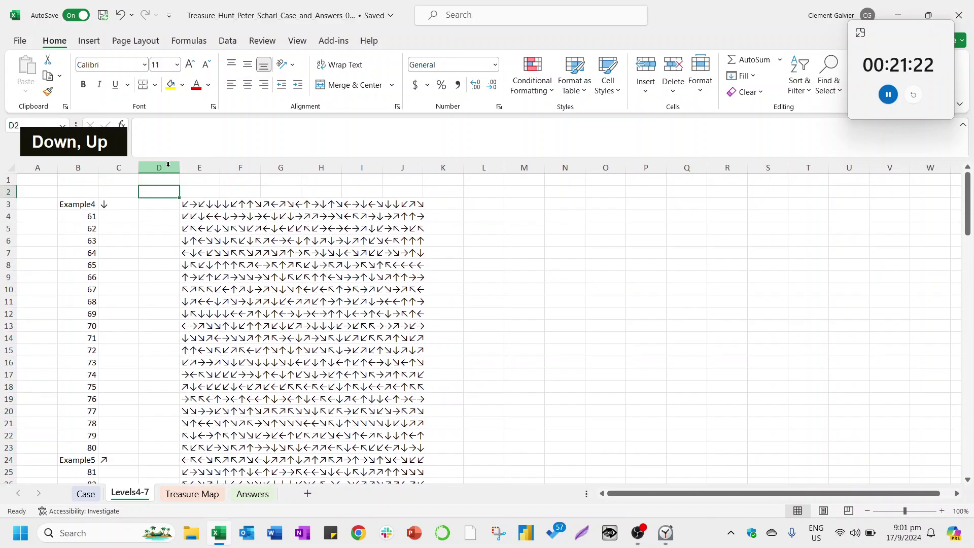
Examine the Level 4 game rows on the Case sheet, checking which column holds the direction lists.
key("Left")
key("Down")
key("ctrl+Left")
key("ctrl+Page_Up")
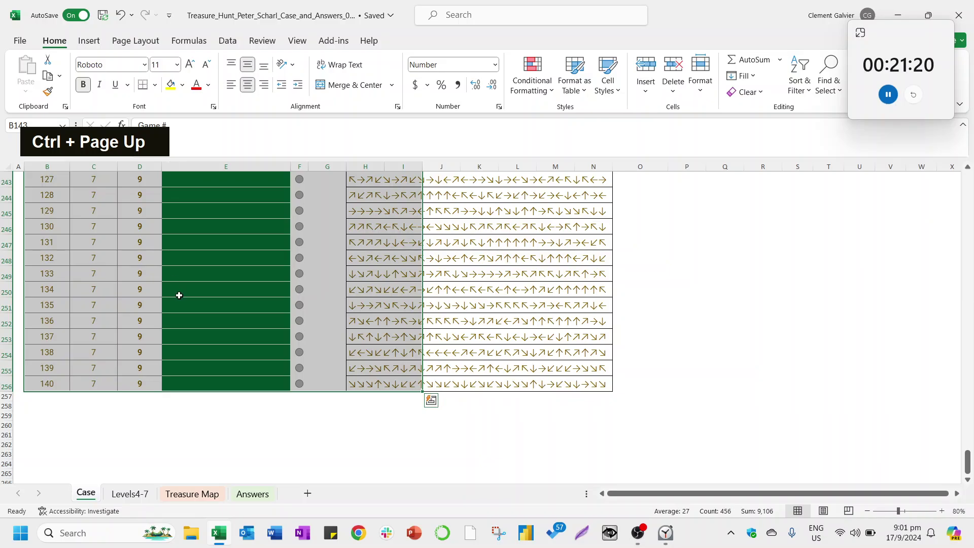
scroll(179, 295, "up", 20)
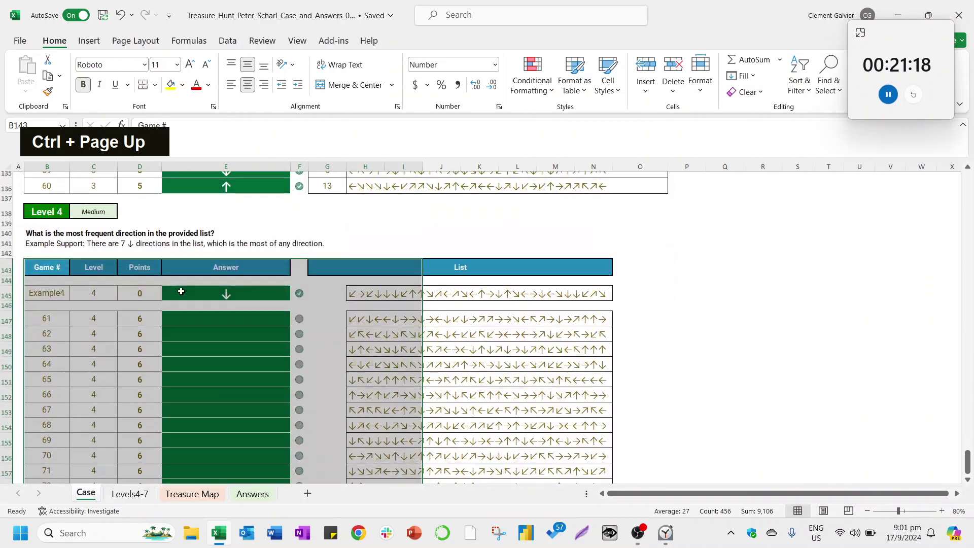
left_click(67, 295)
key("Down")
key("Down")
key("Down")
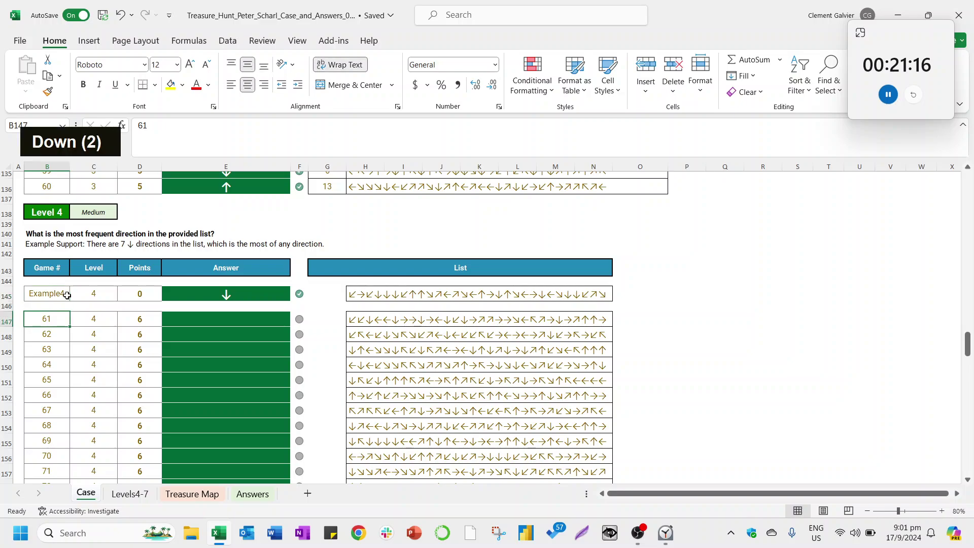
key("Up")
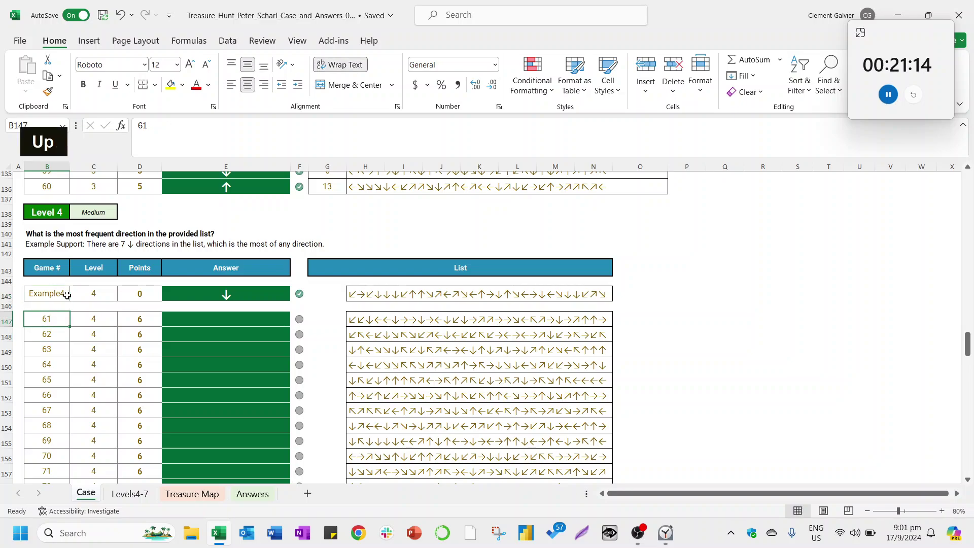
key("Right")
key("Right")
key("Right")
key("Right")
key("Right")
key("Right")
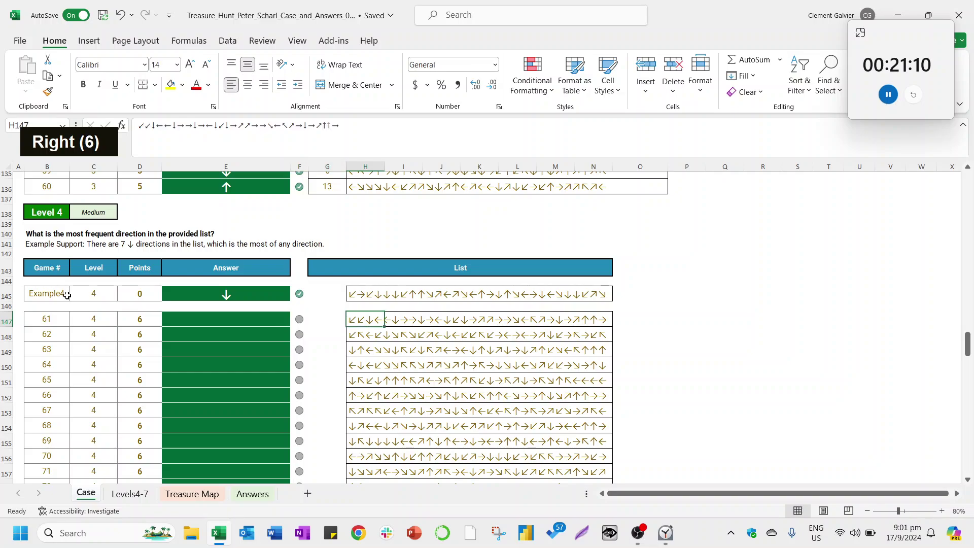
Delete the empty column D between the answers and the direction lists on the Levels4-7 sheet.
key("ctrl+Page_Down")
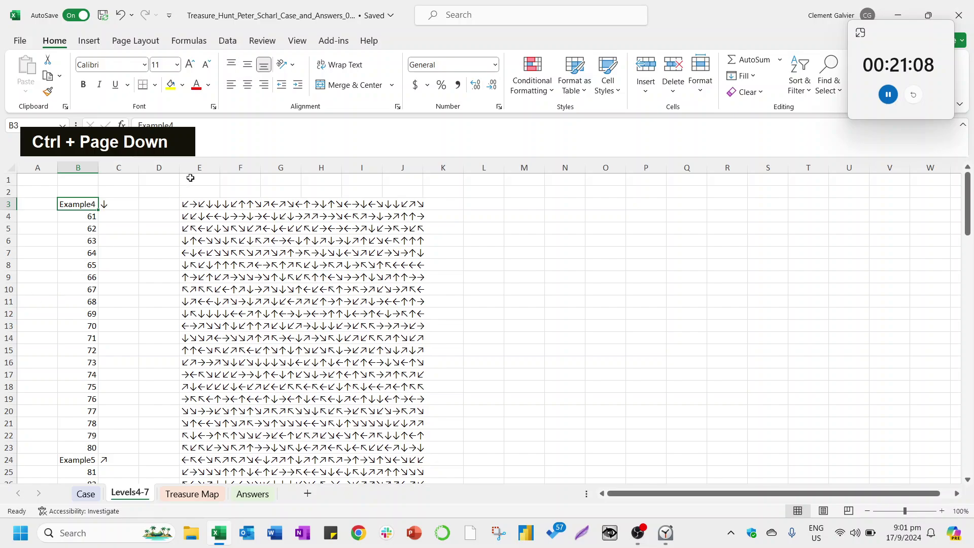
left_click(170, 163)
key("ctrl+minus")
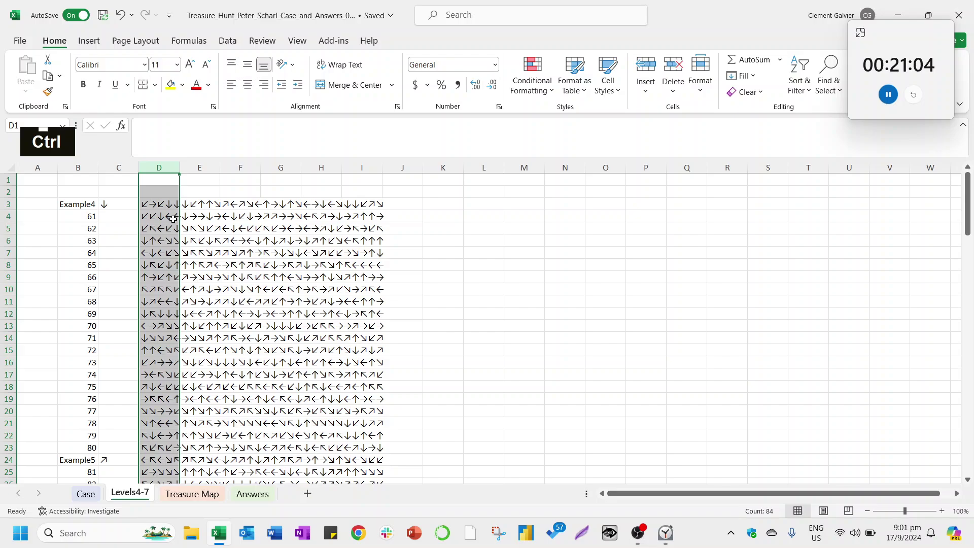
Copy the column of direction arrows from the Treasure Map sheet and paste it as values at L3 on Levels4-7.
key("ctrl+Page_Down")
key("Left")
key("Right")
key("ctrl+shift+Down")
key("ctrl+c")
key("ctrl+Page_Up")
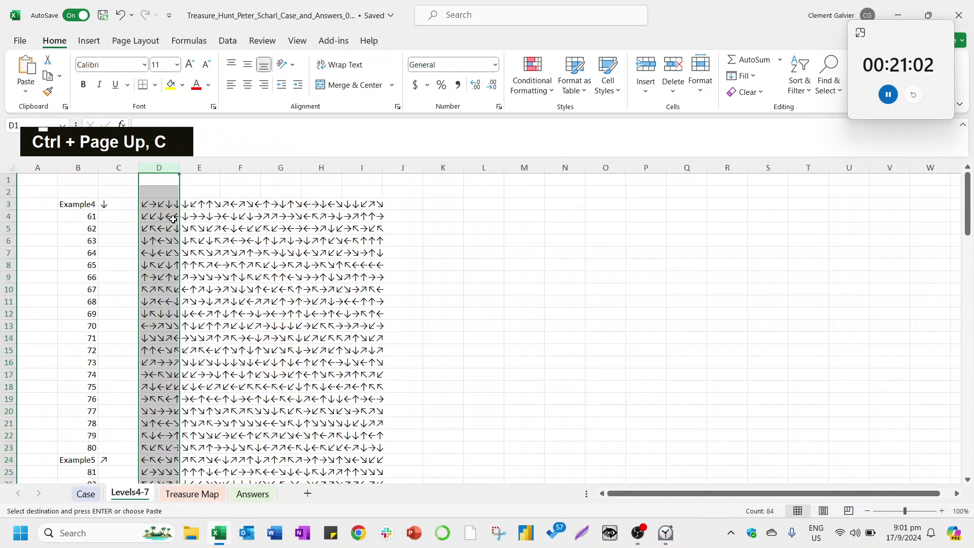
key("Right")
key("Right")
key("Right")
key("Right")
key("Right")
key("Right")
key("Right")
key("Right")
key("Down")
key("Down")
key("ctrl+alt+v")
key("v")
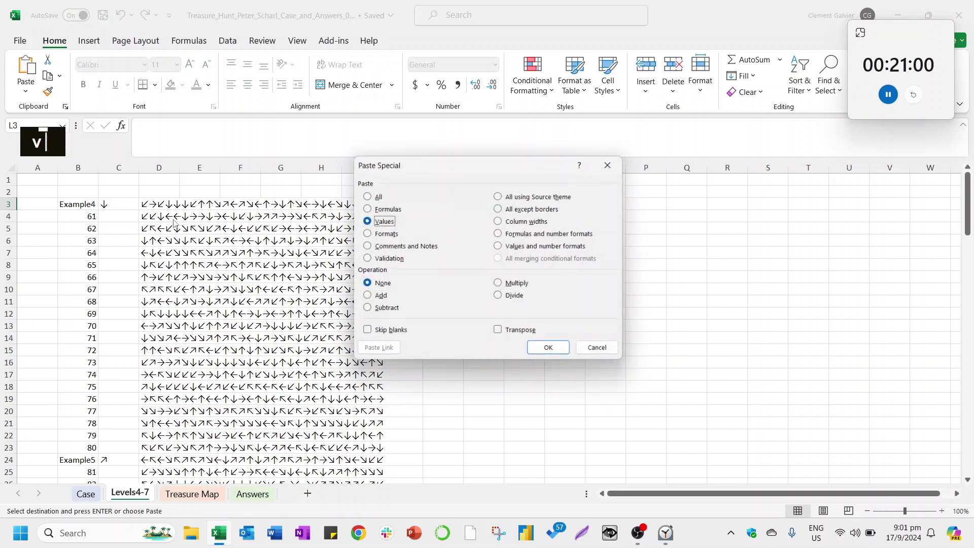
key("Return")
Replace every ↑ in column D with "↑,", using the arrow character copied from L3.
key("Left")
key("Right")
key("F2")
key("ctrl+shift+Up")
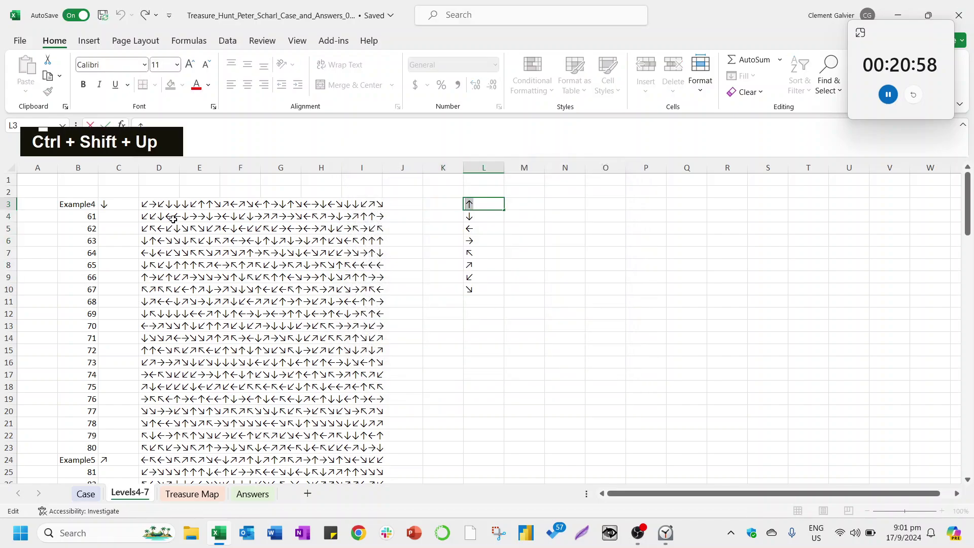
key("ctrl+c")
key("Return")
left_click(167, 167)
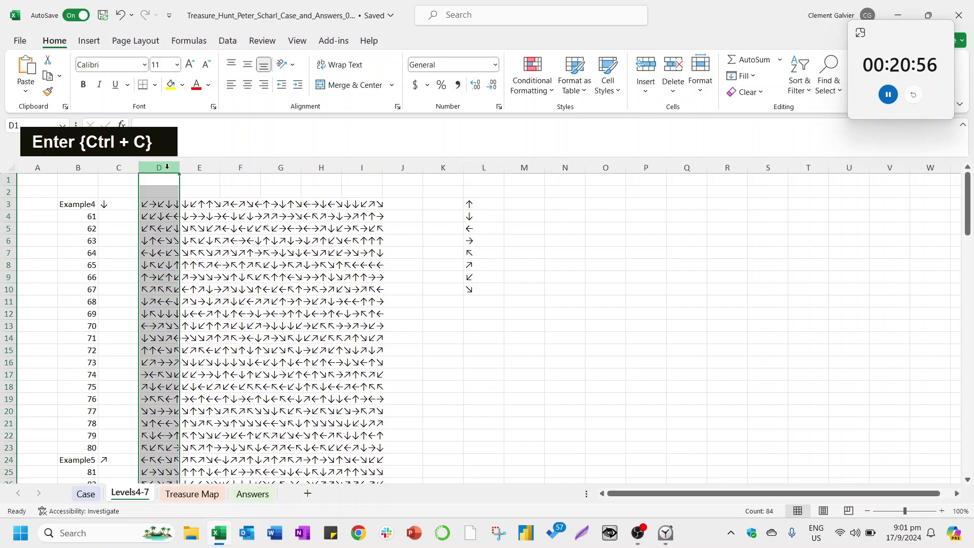
key("ctrl+h")
key("Tab")
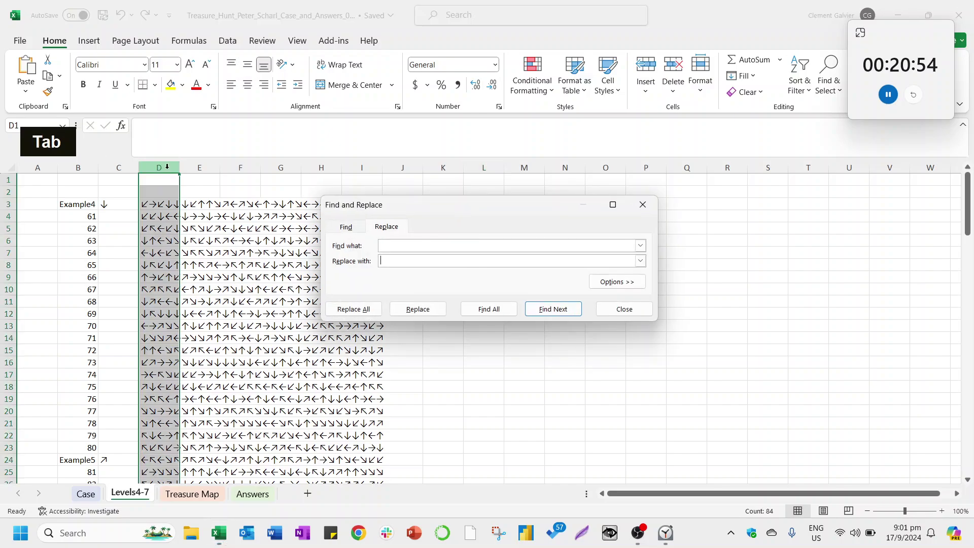
key("shift+Tab")
key("ctrl+v")
key("Tab")
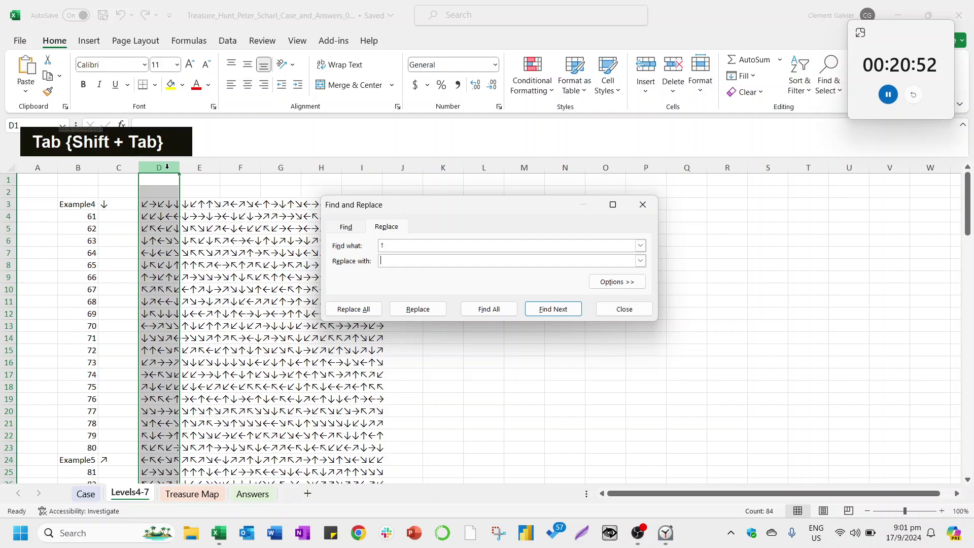
key("Up")
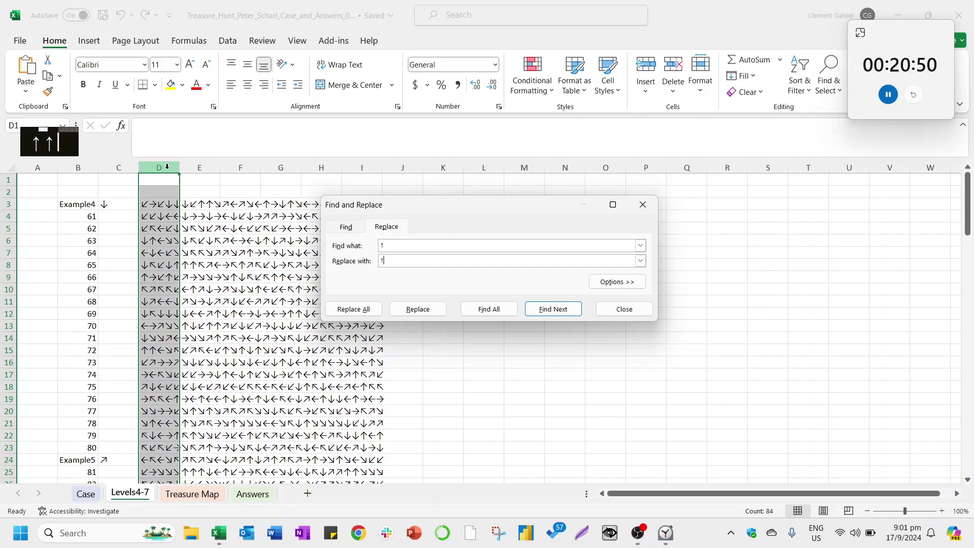
left_click(355, 308)
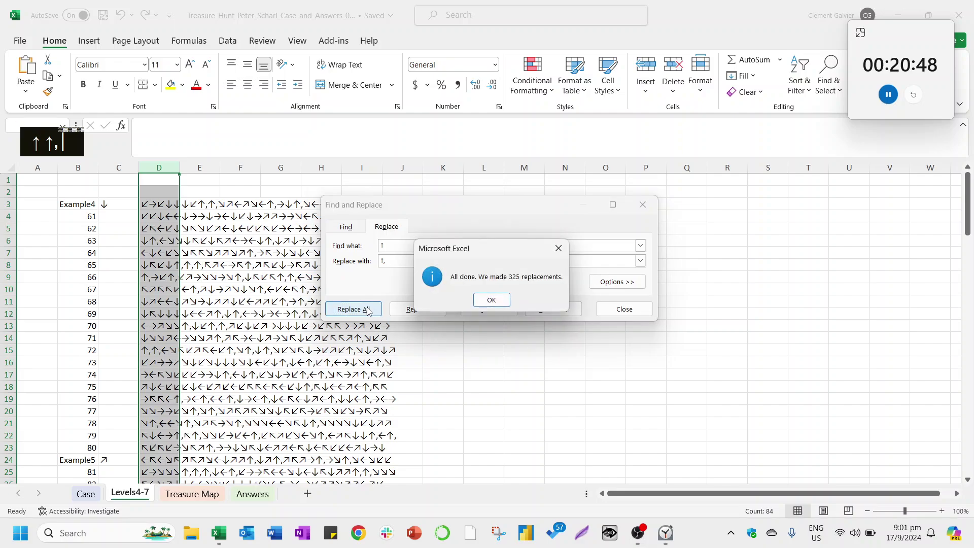
left_click(489, 299)
left_click(624, 309)
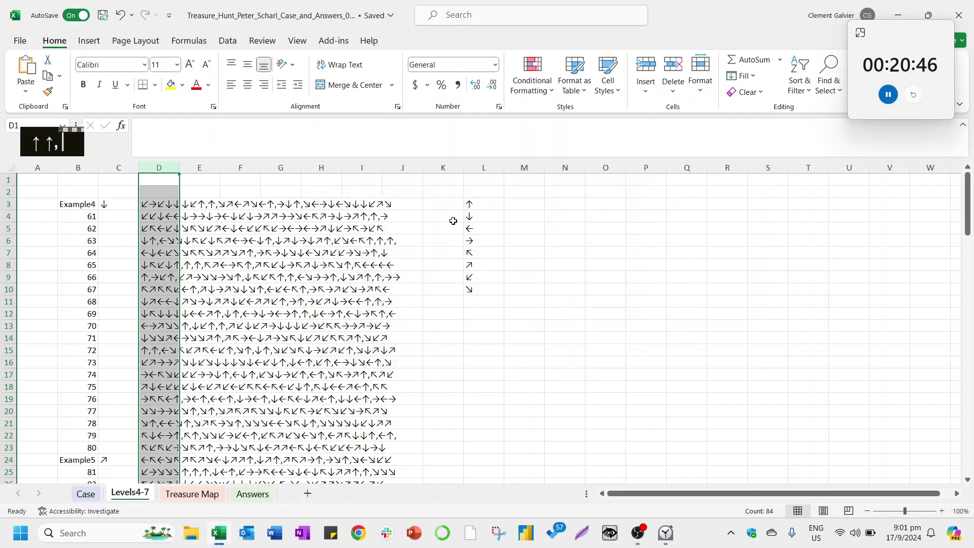
Clear the ↑ from L3 and replace every ↓ in column D with "↓,", using the arrow copied from L4.
left_click_drag(462, 201, 495, 212)
left_click(489, 203)
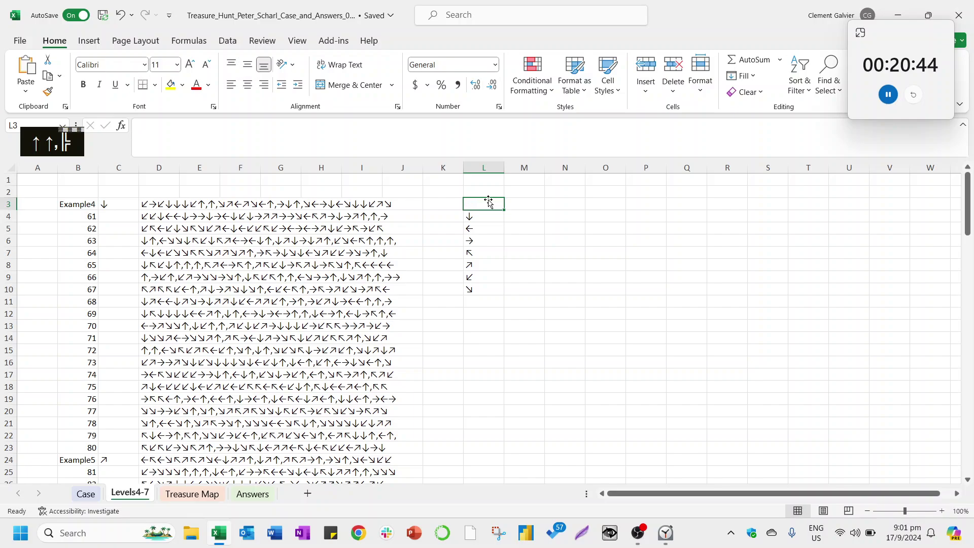
key("F2")
key("Down")
key("Return")
key("ctrl+c")
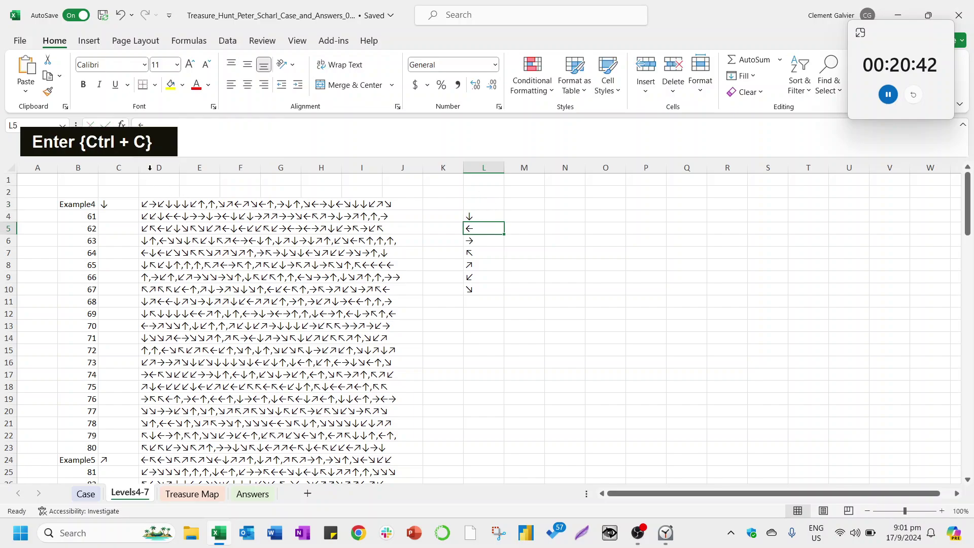
left_click(150, 167)
key("ctrl+h")
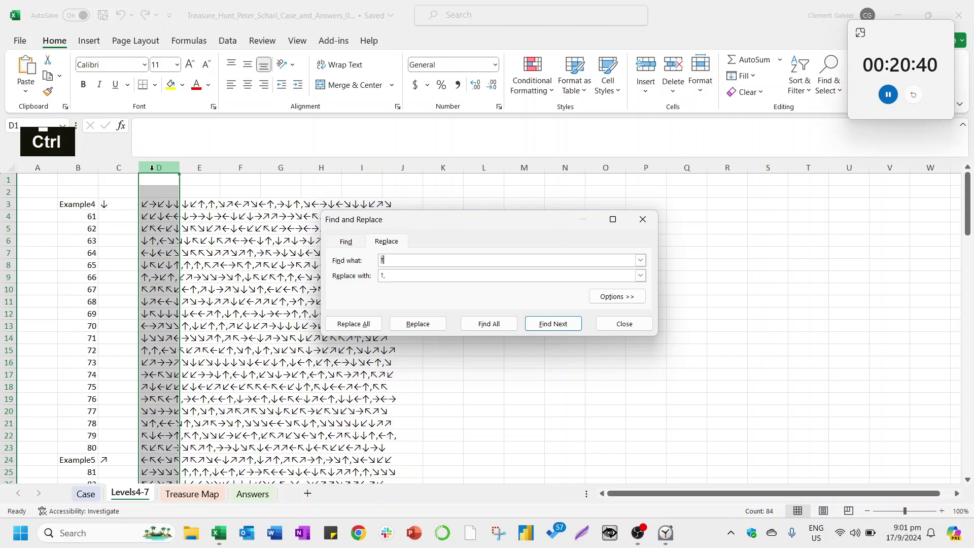
key("ctrl+v")
key("Tab")
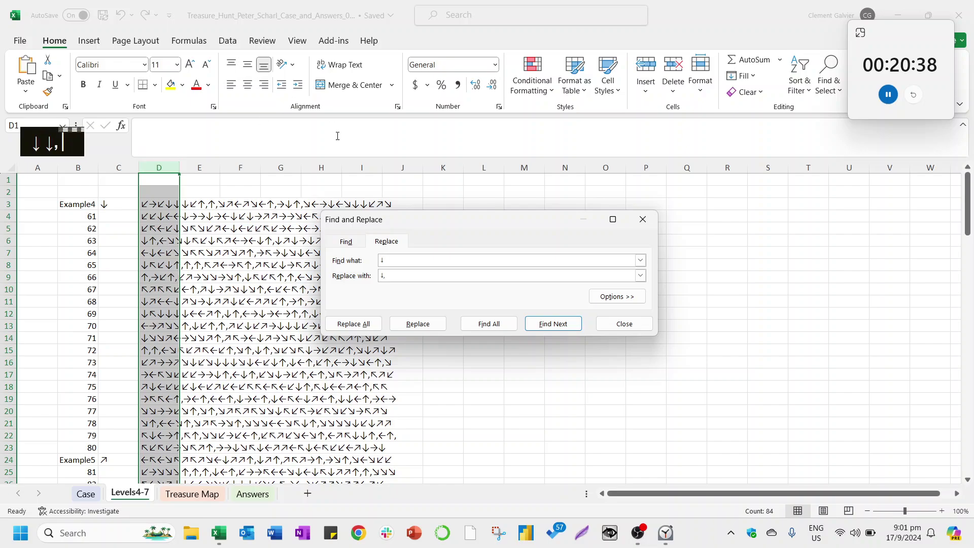
left_click(364, 323)
left_click(495, 305)
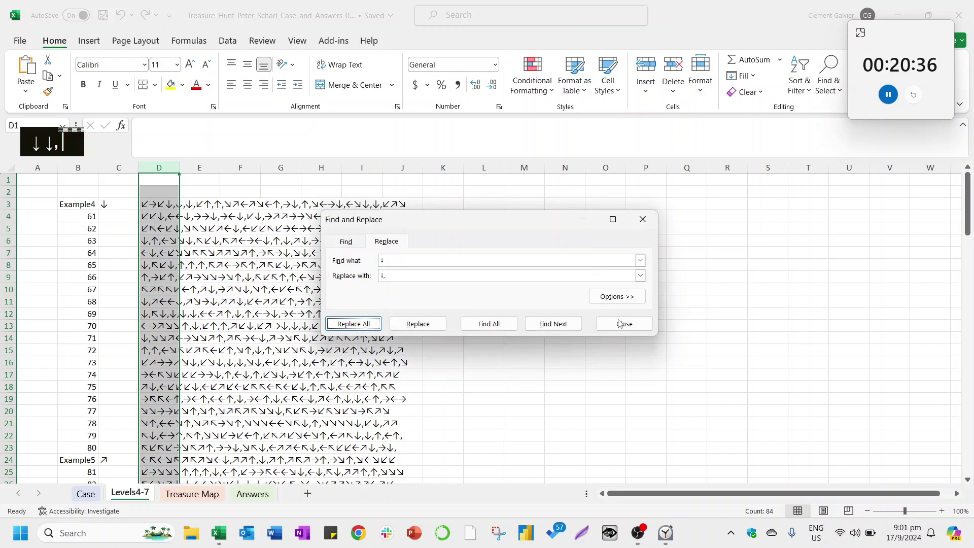
left_click(624, 323)
Clear the ↓ from L4 and replace every ← in column D with "←,", using the arrow copied from L5.
left_click(469, 213)
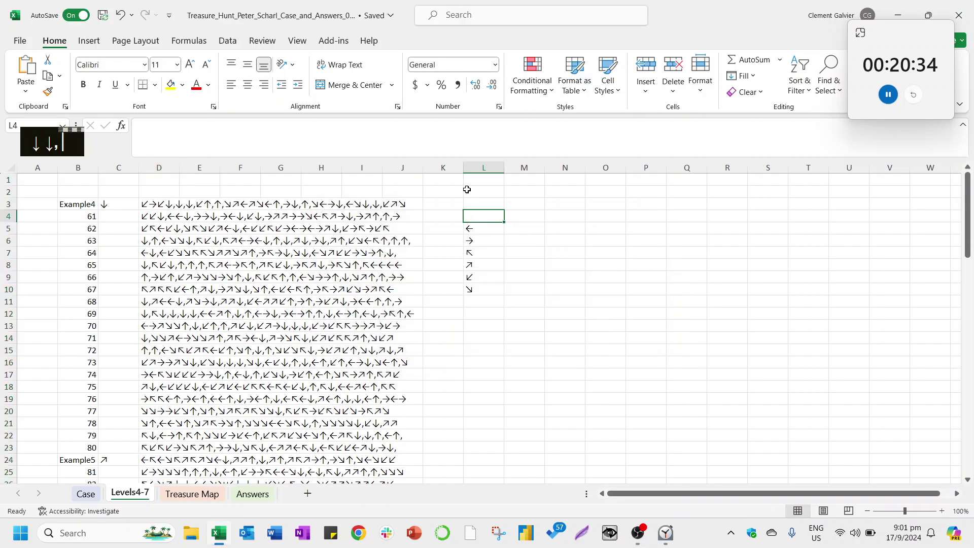
key("Down")
key("ctrl+shift+Down")
key("Up")
key("Down")
key("ctrl+shift+Left")
key("ctrl+c")
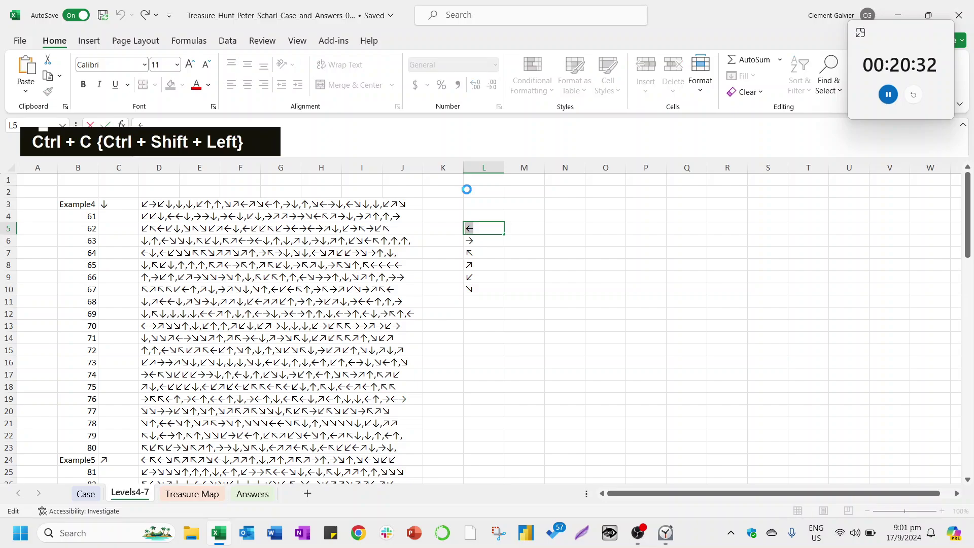
key("Return")
left_click(162, 167)
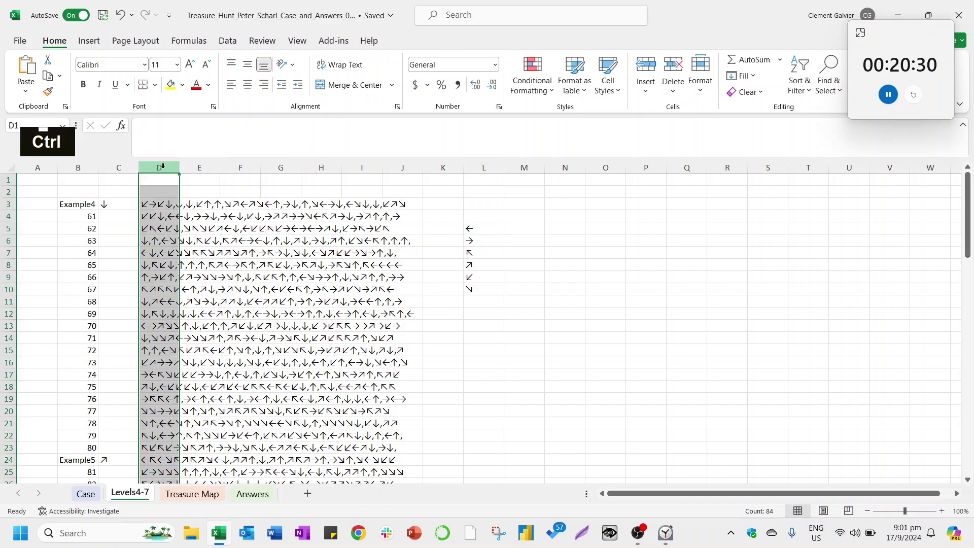
key("ctrl+h")
key("shift+Tab")
key("Tab")
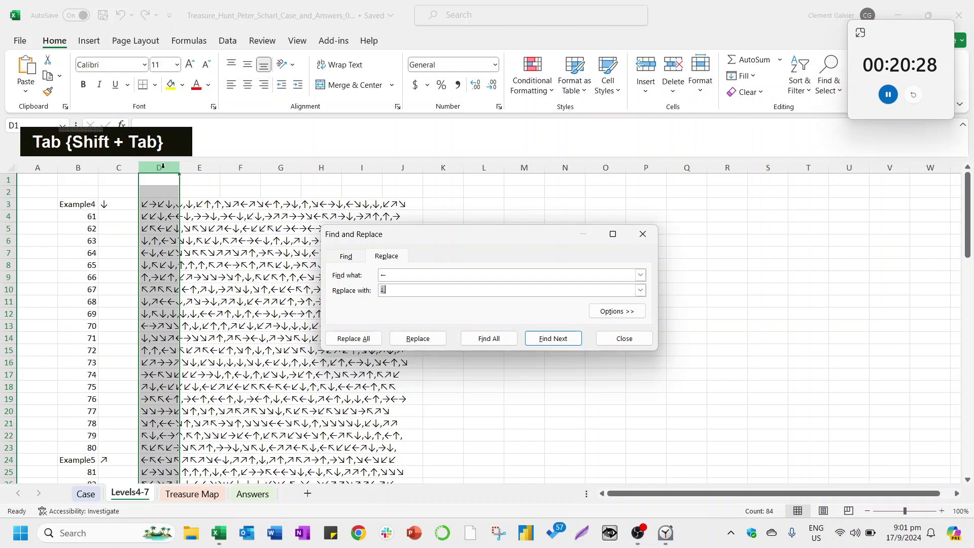
key("Left")
key("Left")
left_click(345, 336)
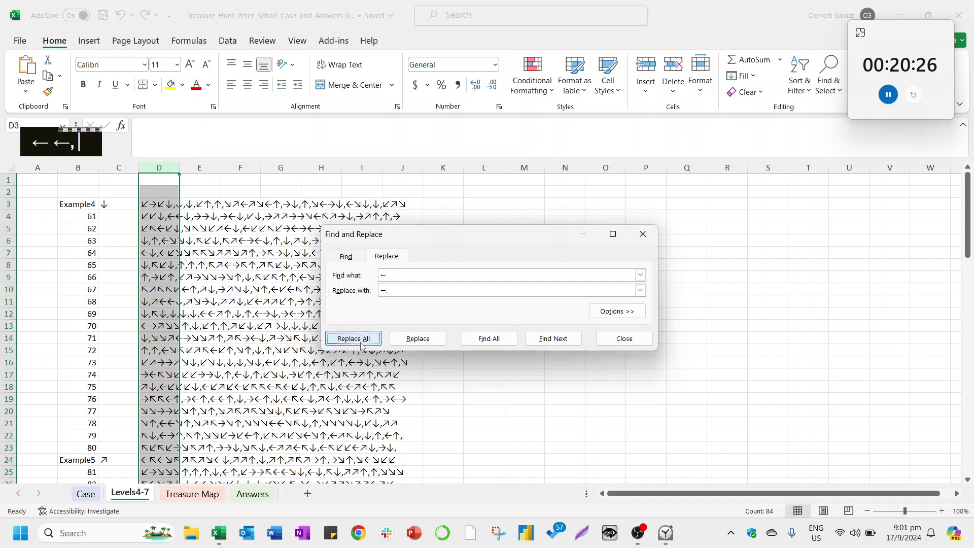
left_click(501, 302)
left_click(643, 236)
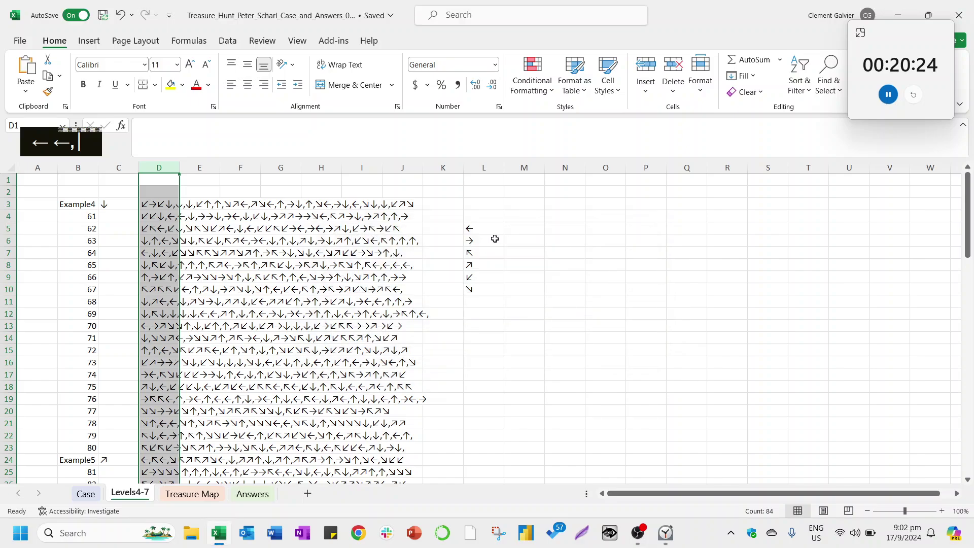
Clear the ← from L5 and copy the → character from inside L6.
left_click(480, 226)
key("Down")
key("F2")
key("BackSpace")
type("←")
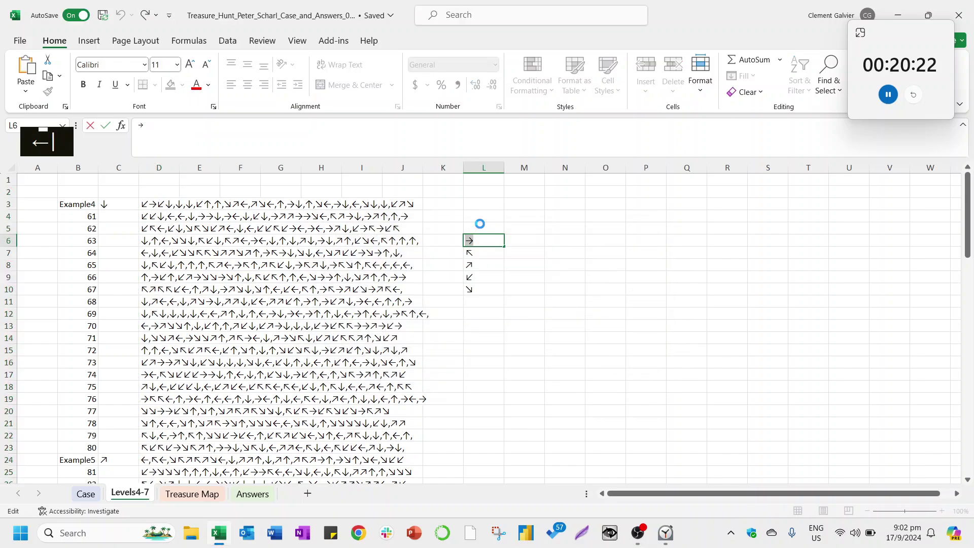
key("Return")
key("ctrl+z")
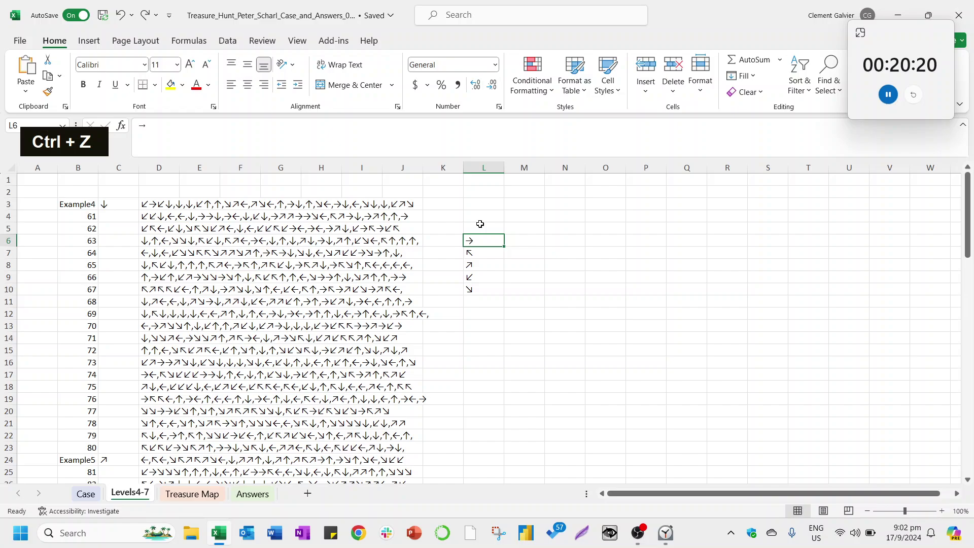
key("ctrl+c")
key("F2")
key("Return")
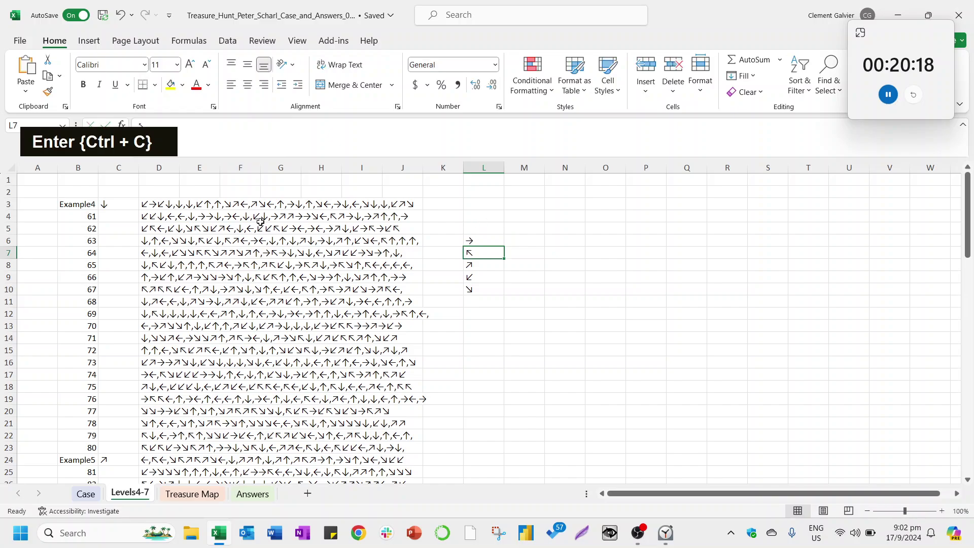
Replace every → in column D with "→,".
left_click(160, 164)
key("ctrl+h")
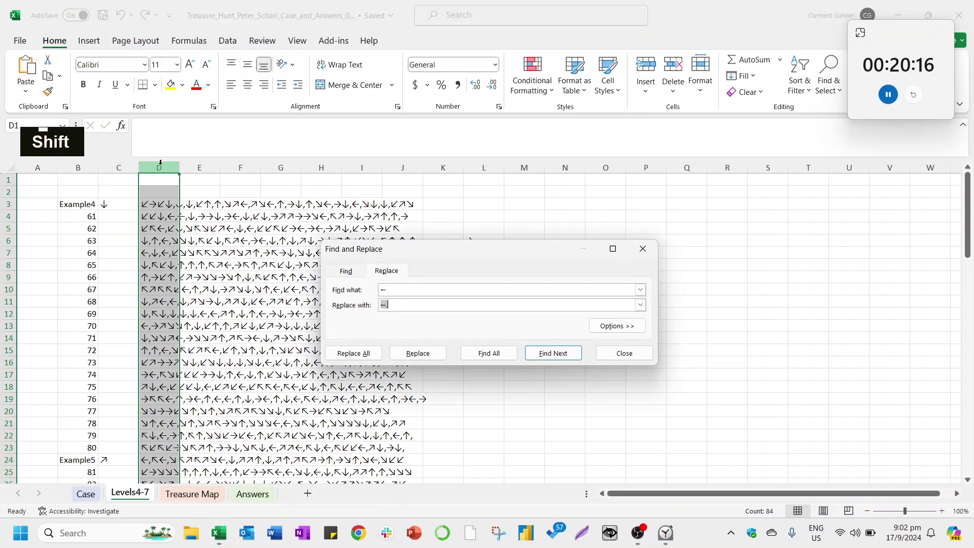
key("shift+Tab")
key("ctrl+v")
key("Tab")
key("ctrl+v")
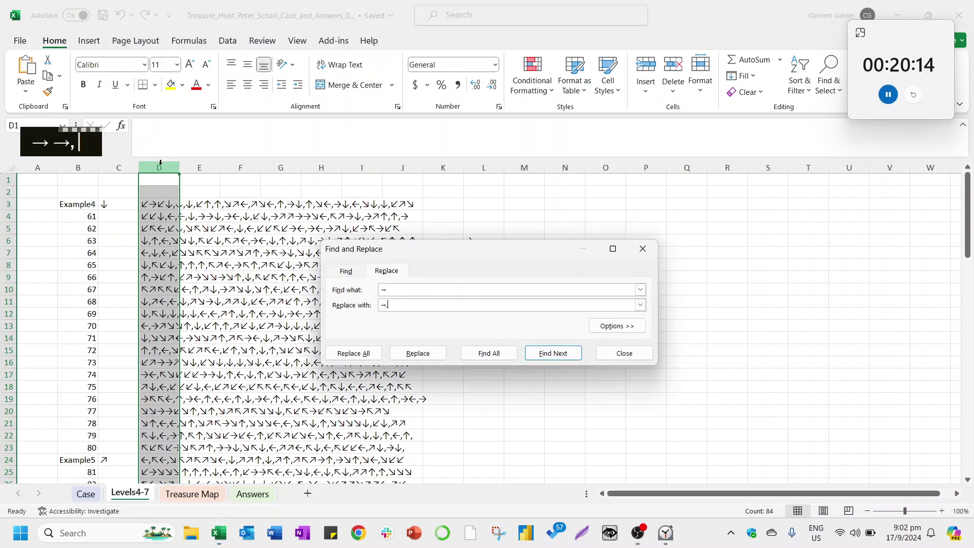
left_click(353, 354)
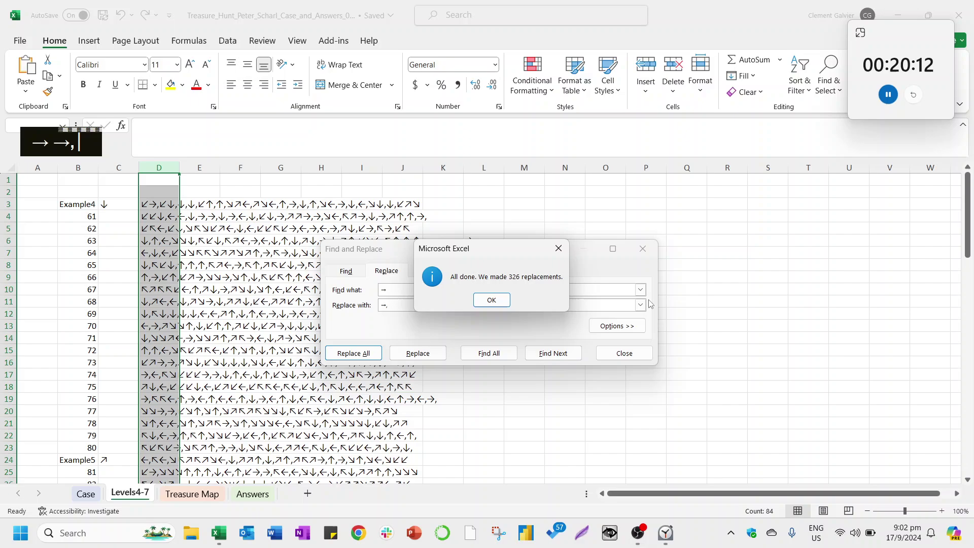
left_click(492, 300)
left_click(624, 354)
Clear L6 and copy the ↖ character from inside L7.
left_click(475, 237)
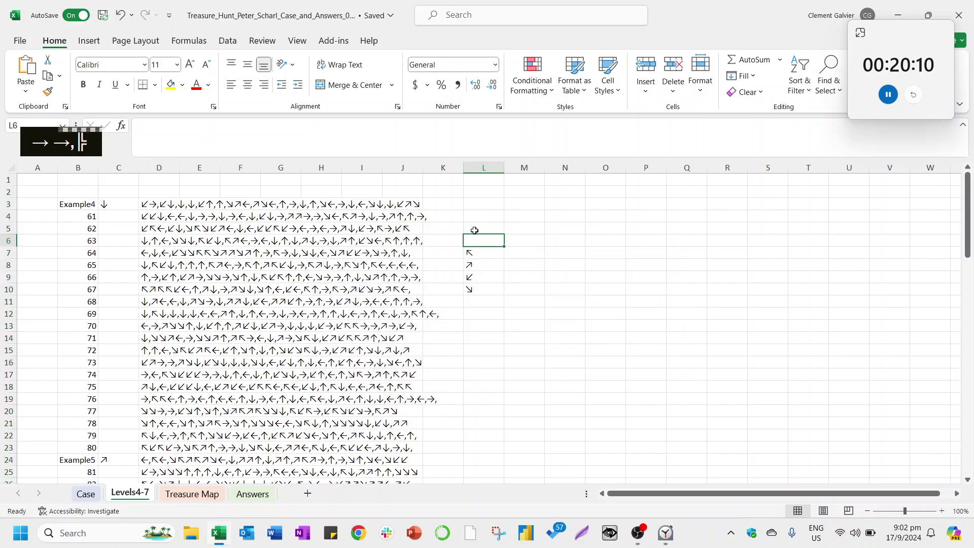
key("Down")
key("F2")
key("ctrl+c")
key("Return")
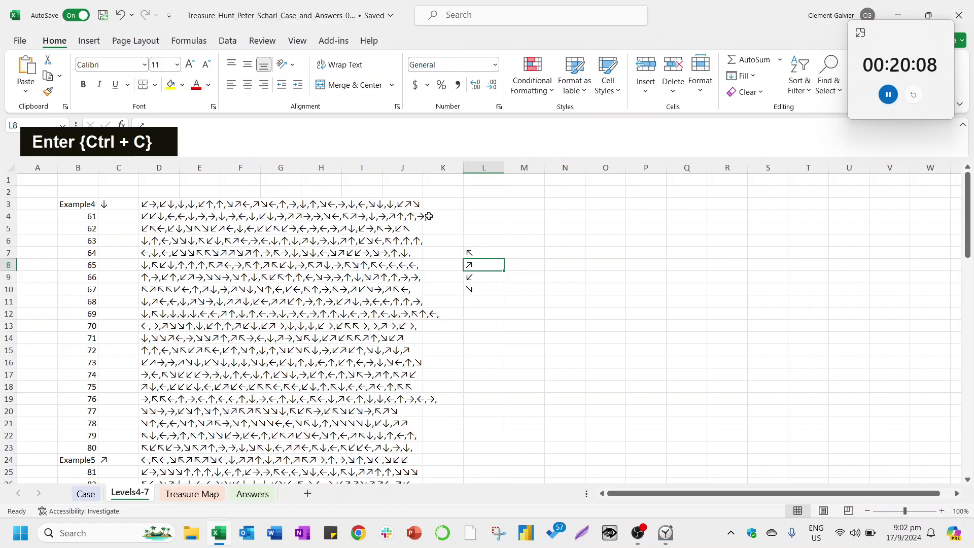
Replace every ↖ in column D with "↖,".
left_click(155, 168)
key("ctrl+h")
key("shift+Tab")
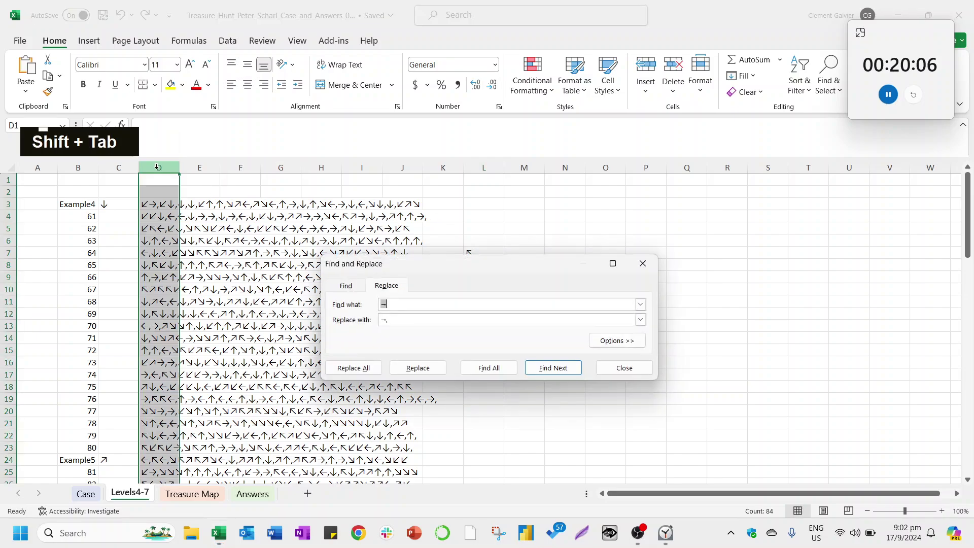
key("ctrl+v")
key("Tab")
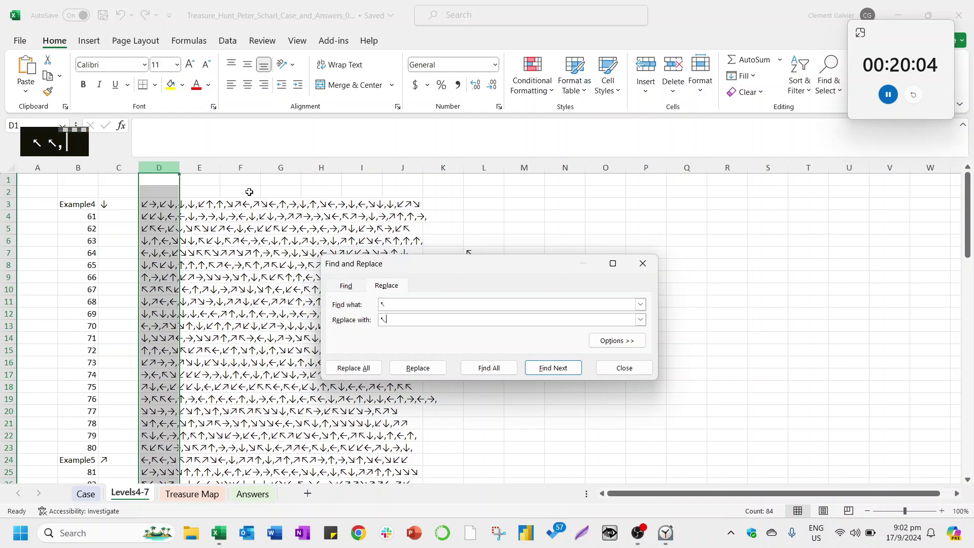
left_click(354, 367)
left_click(481, 300)
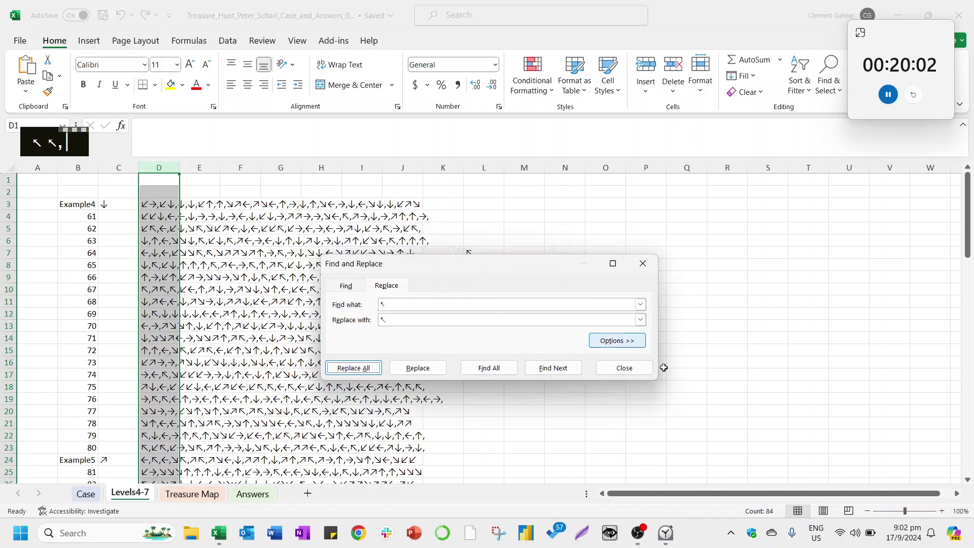
left_click(636, 368)
Clear the ↖ from L7 and copy the ↗ character from inside L8.
key("Right")
key("Right")
key("Right")
key("Right")
key("Right")
key("Right")
key("Right")
key("Right")
key("ctrl+Down")
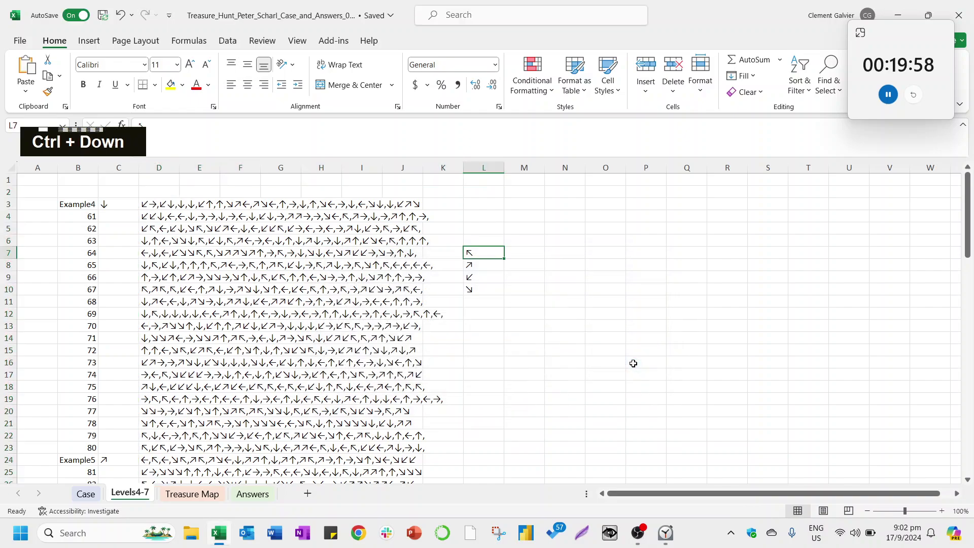
key("Delete")
key("Down")
key("F2")
key("ctrl+shift+Left")
key("ctrl+c")
key("Return")
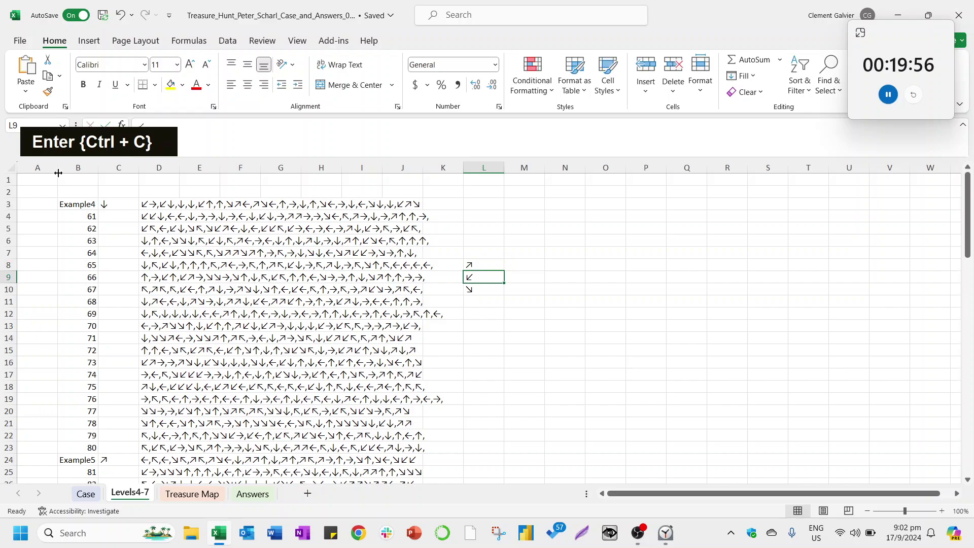
Replace every ↗ in column D with "↗,".
left_click(165, 170)
key("ctrl+h")
key("shift+Tab")
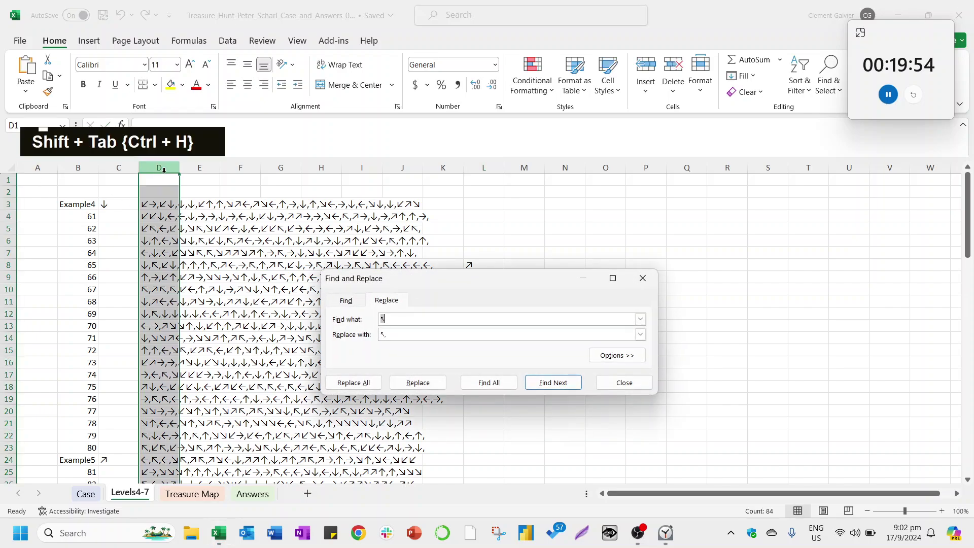
key("ctrl+v")
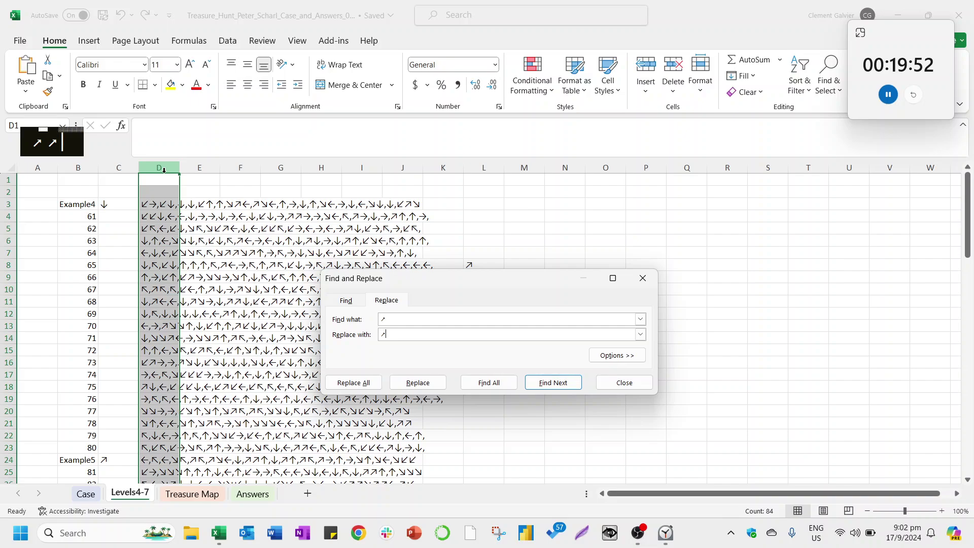
left_click(341, 378)
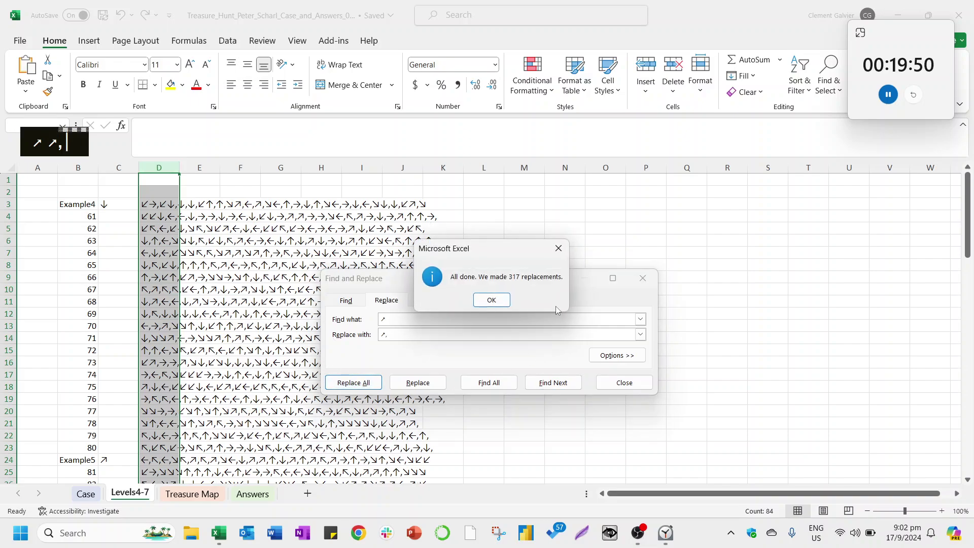
left_click(512, 303)
left_click(642, 278)
Clear the ↗ from L8 and copy the ↙ character from inside L9.
left_click(478, 265)
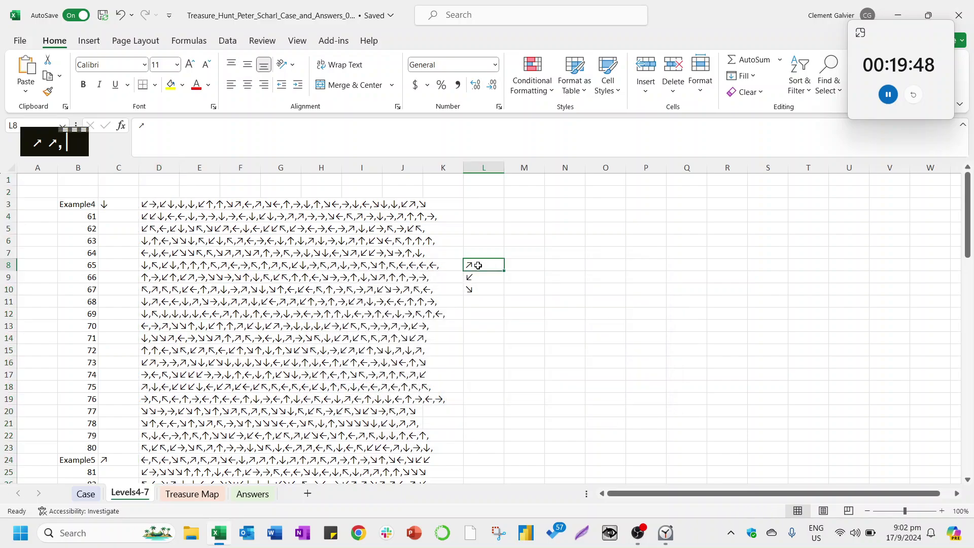
key("Delete")
key("Down")
key("F2")
key("ctrl+shift+Left")
key("ctrl+c")
key("Return")
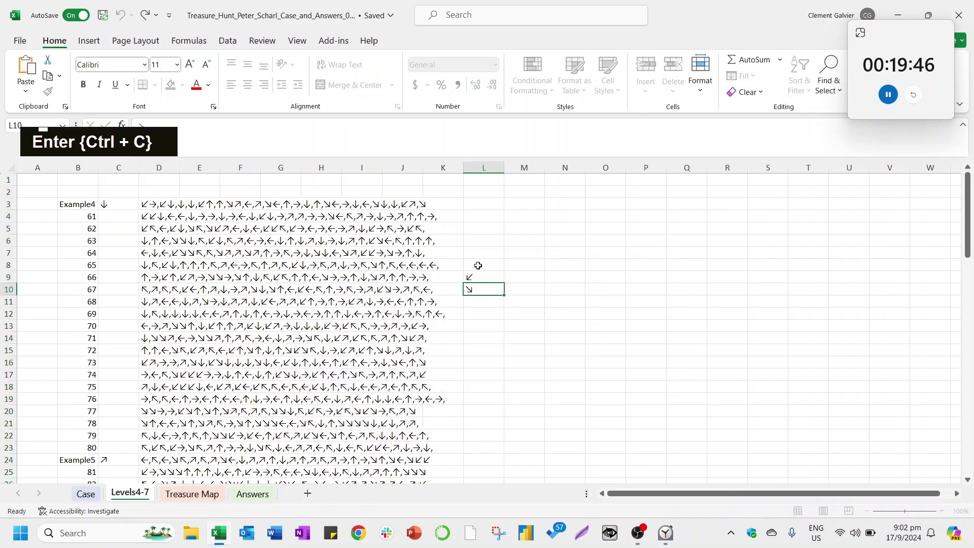
Replace every ↙ in column D with "↙,".
left_click(160, 168)
key("ctrl+h")
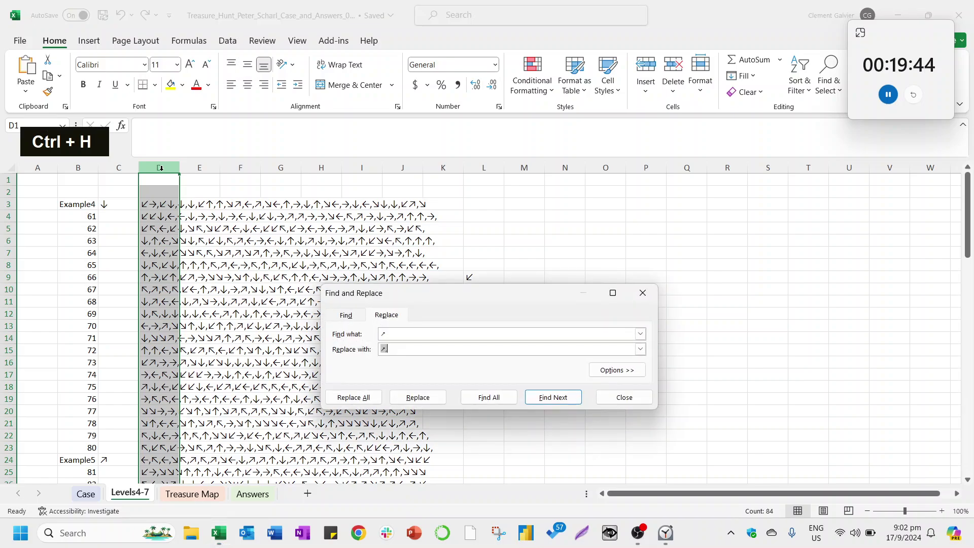
key("shift+Tab")
type("↙")
key("Tab")
type("↙")
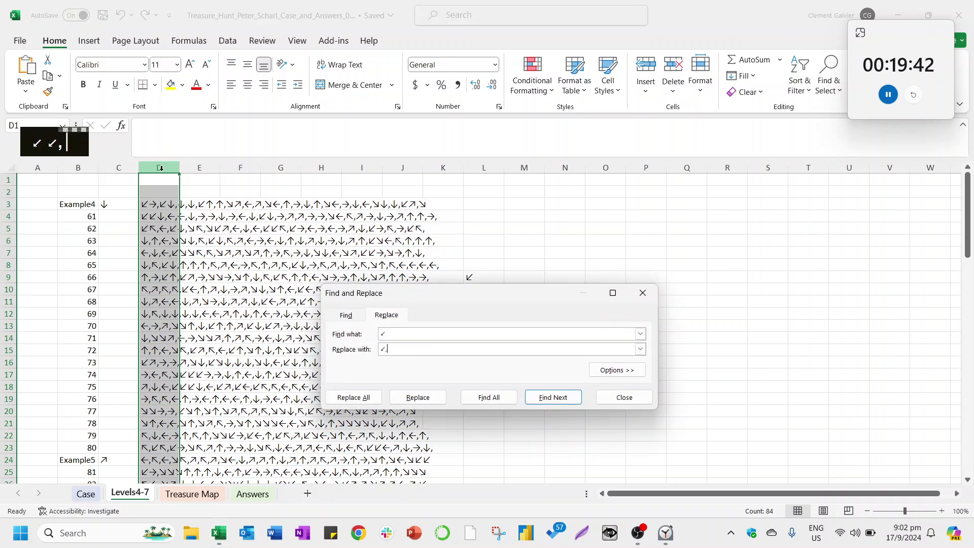
type(",")
left_click(354, 398)
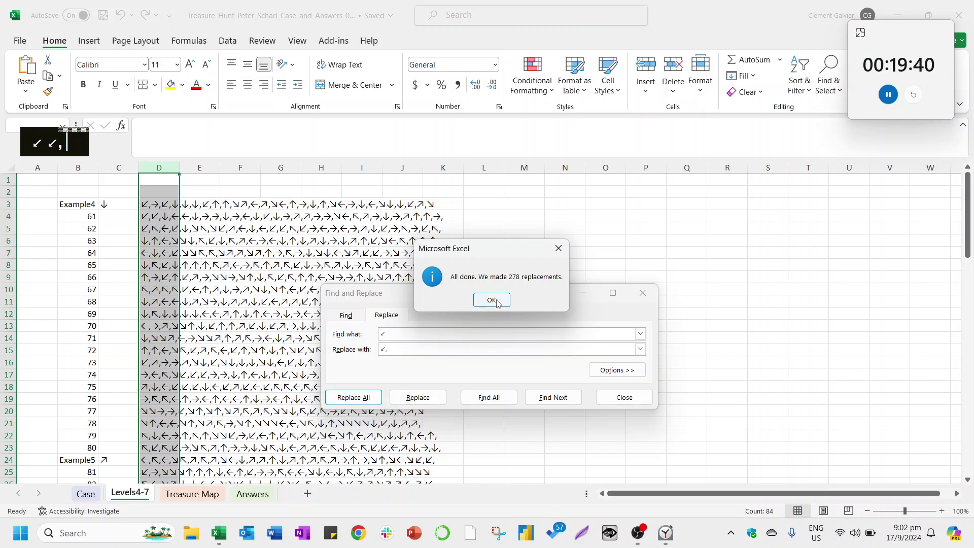
left_click(492, 300)
key("Escape")
Clear the ↙ from L9 and copy the ↘ character from inside L10.
left_click(487, 279)
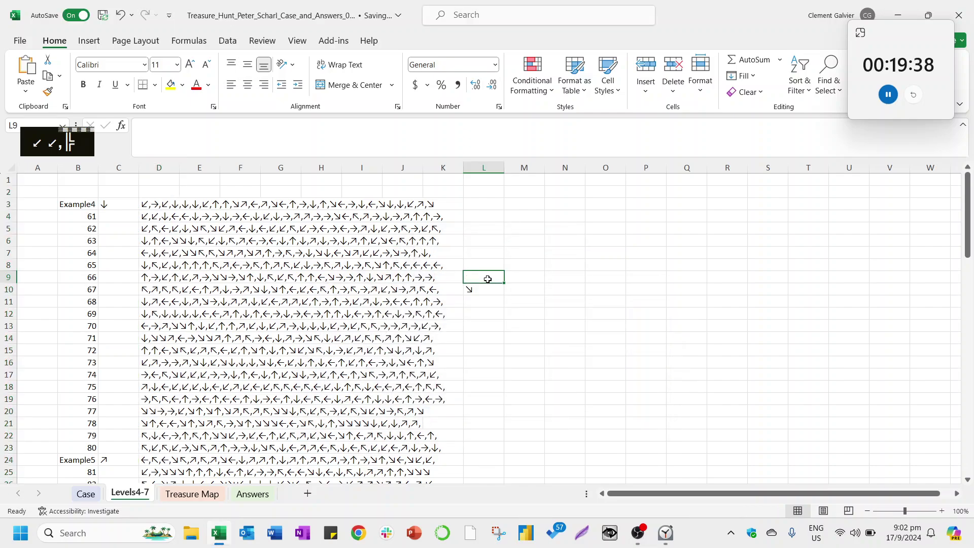
key("Down")
key("F2")
key("ctrl+shift+Left")
key("ctrl+c")
key("Return")
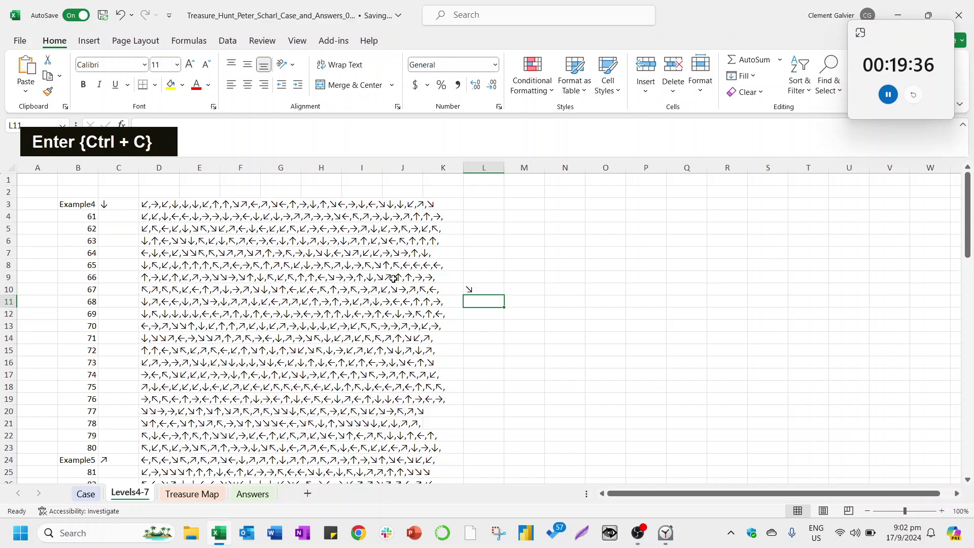
Replace every ↘ in column D with "↘," and clear the arrow from L10.
left_click(167, 168)
key("ctrl+h")
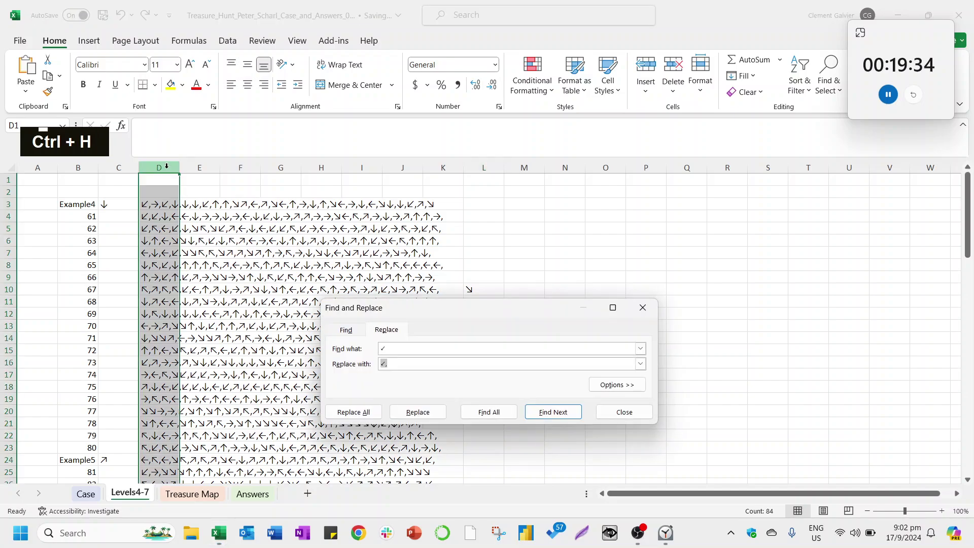
key("ctrl+v")
key("Tab")
key("ctrl+v")
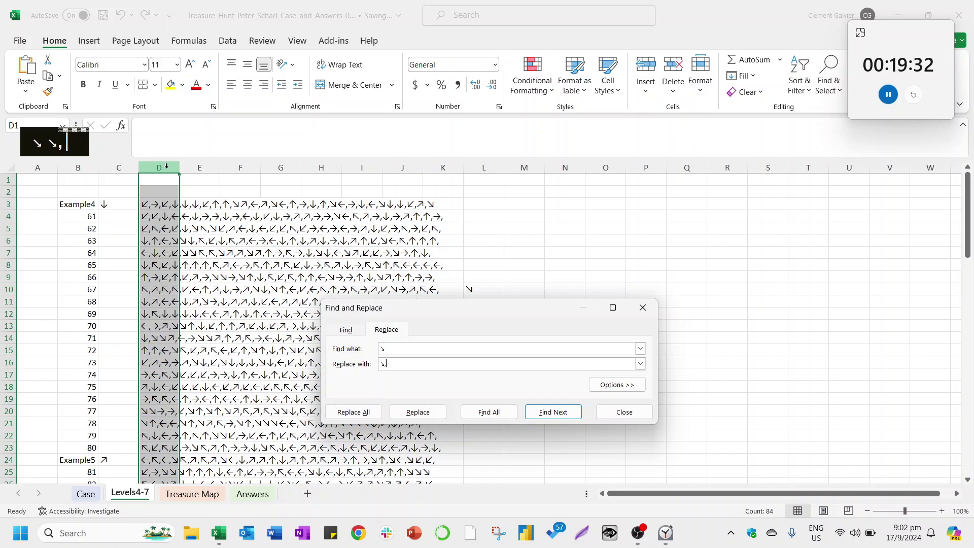
left_click(354, 412)
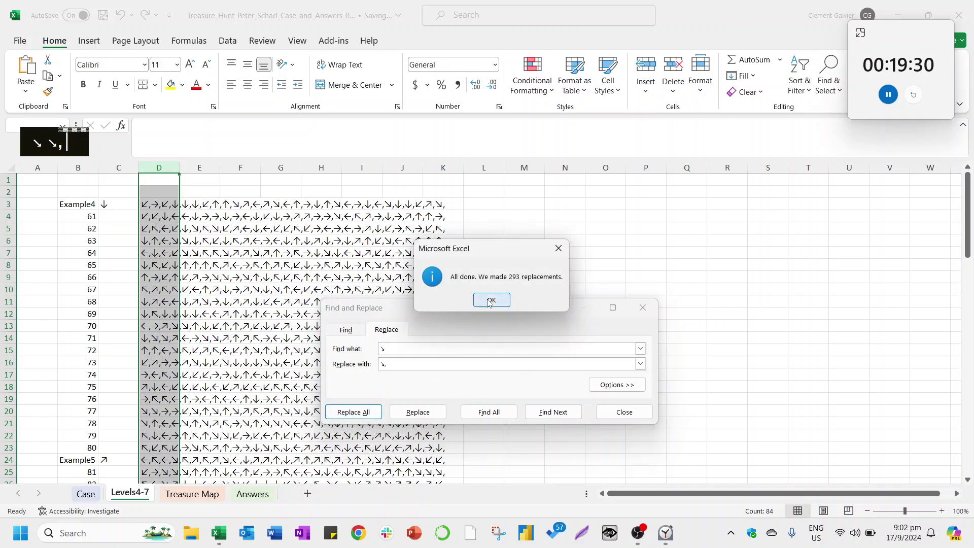
key("Return")
left_click(624, 412)
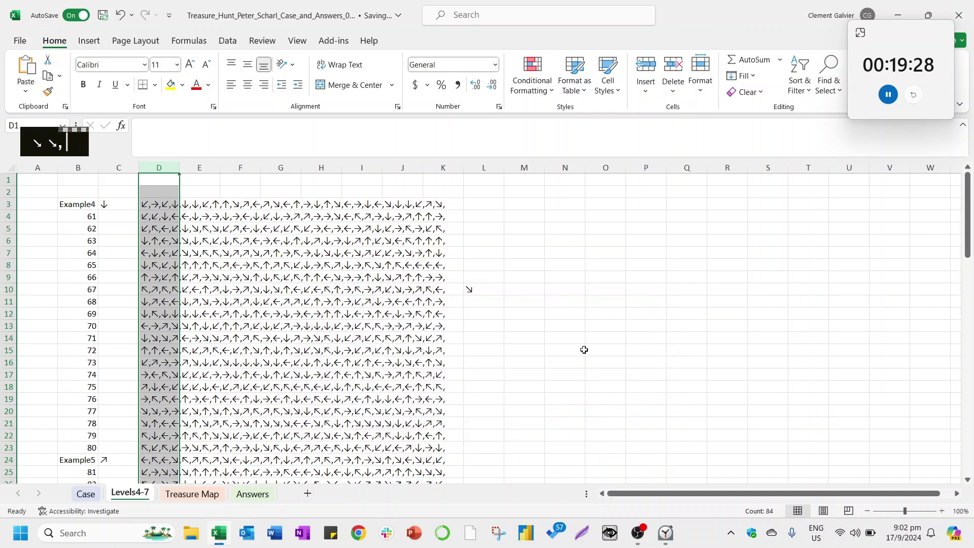
left_click(488, 293)
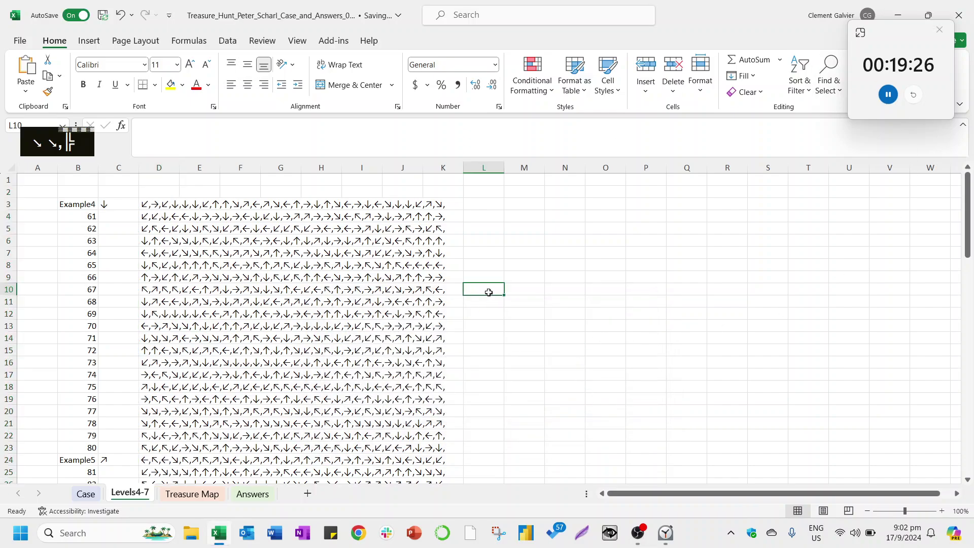
Check the Level 4 question on the Case sheet and copy the Arrow List in O3:O10 of the Treasure Map sheet.
key("ctrl+Page_Up")
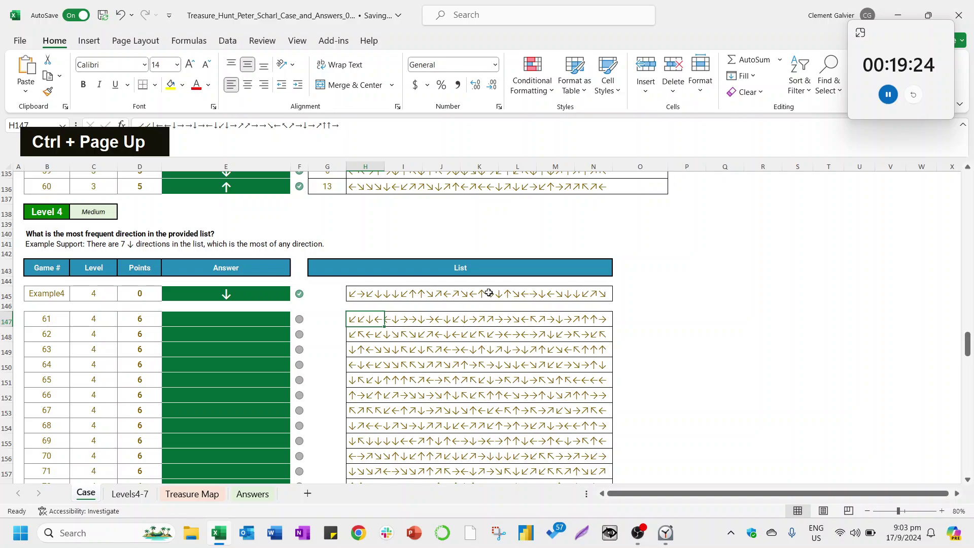
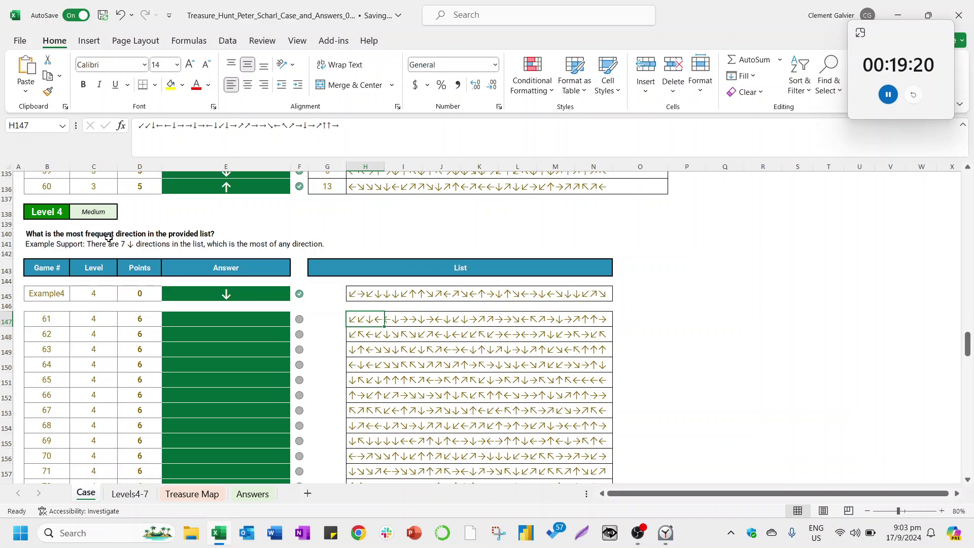
key("Up")
key("Up")
key("ctrl+Page_Down")
key("ctrl+Page_Down")
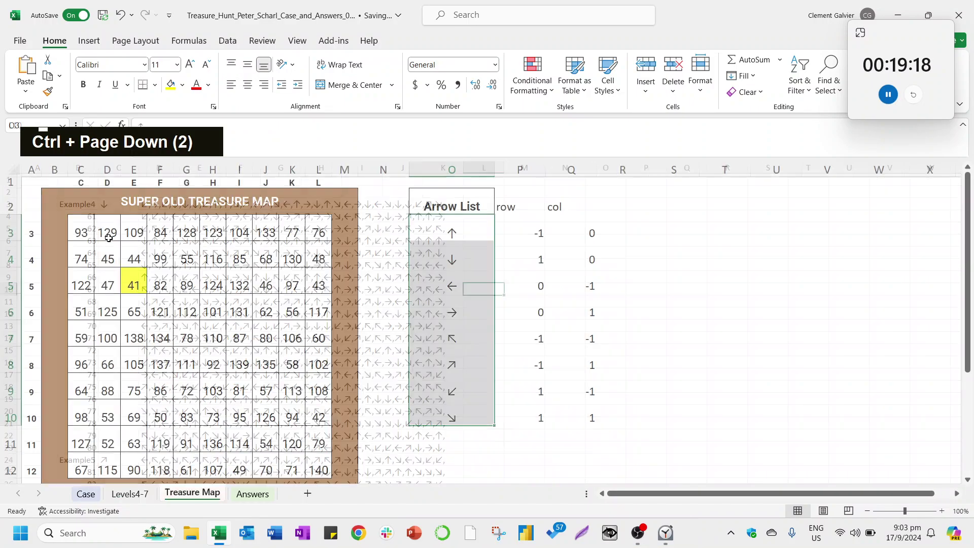
key("ctrl+shift+Down")
key("ctrl+c")
key("ctrl+Page_Up")
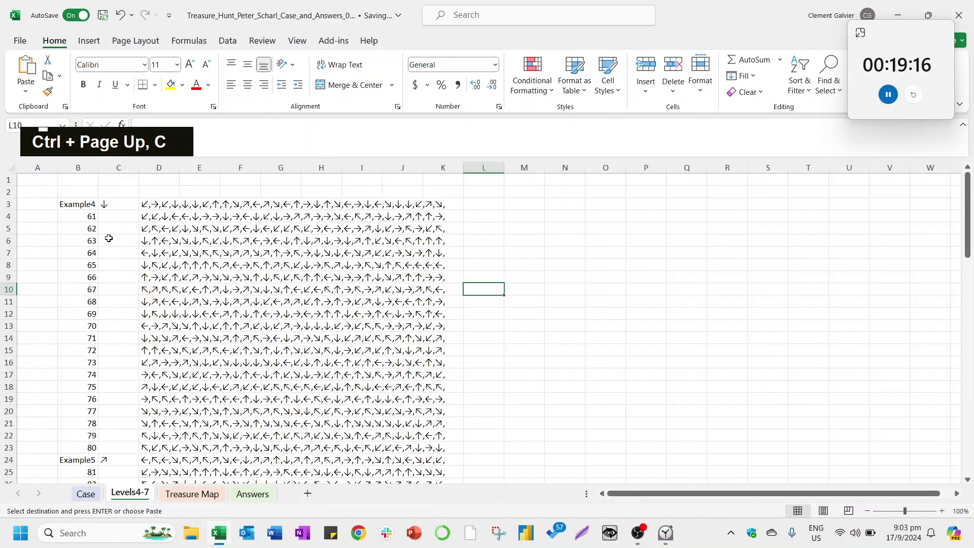
Paste the copied direction arrows as values at M3 on the Levels4-7 sheet.
key("Up")
key("Up")
key("Up")
key("Up")
key("Right")
key("Up")
key("Up")
key("Up")
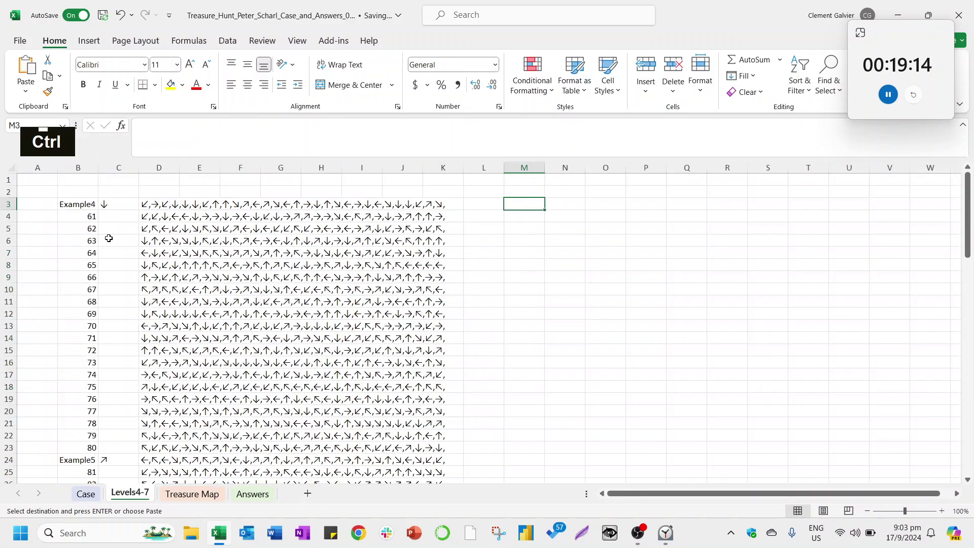
key("ctrl+alt+v")
key("Escape")
key("Return")
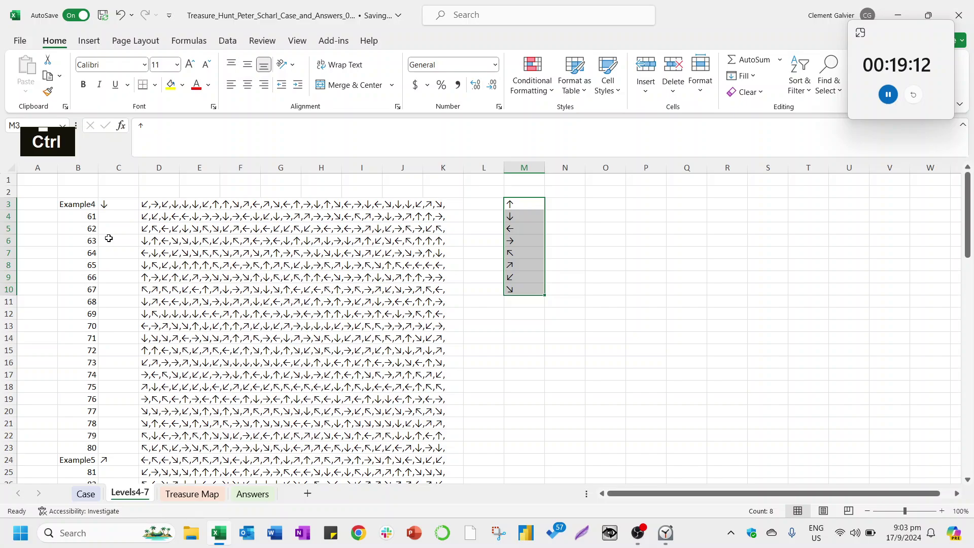
Move the arrow list on Levels4-7 from M3:M10 down to M5:M12.
key("ctrl+c")
key("Down")
key("Down")
key("ctrl+v")
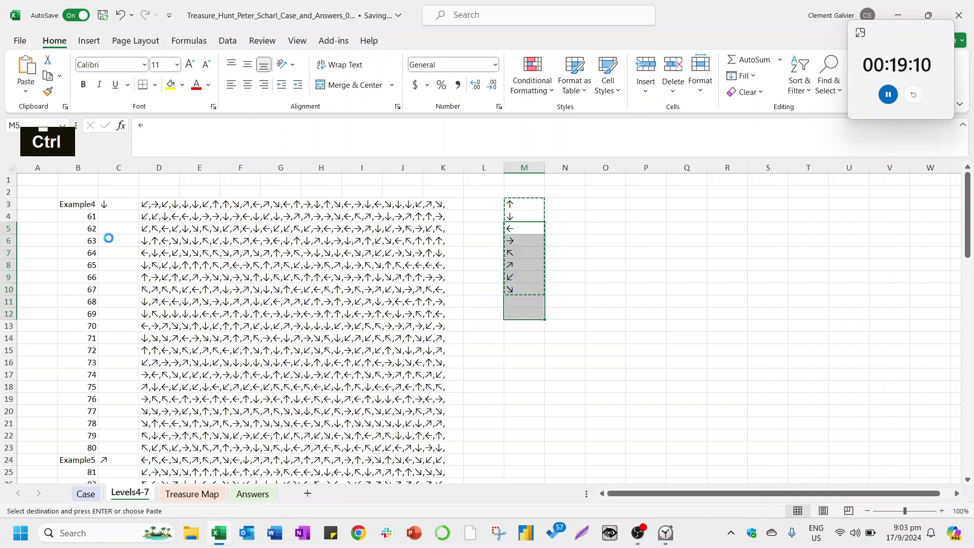
key("Up")
key("Right")
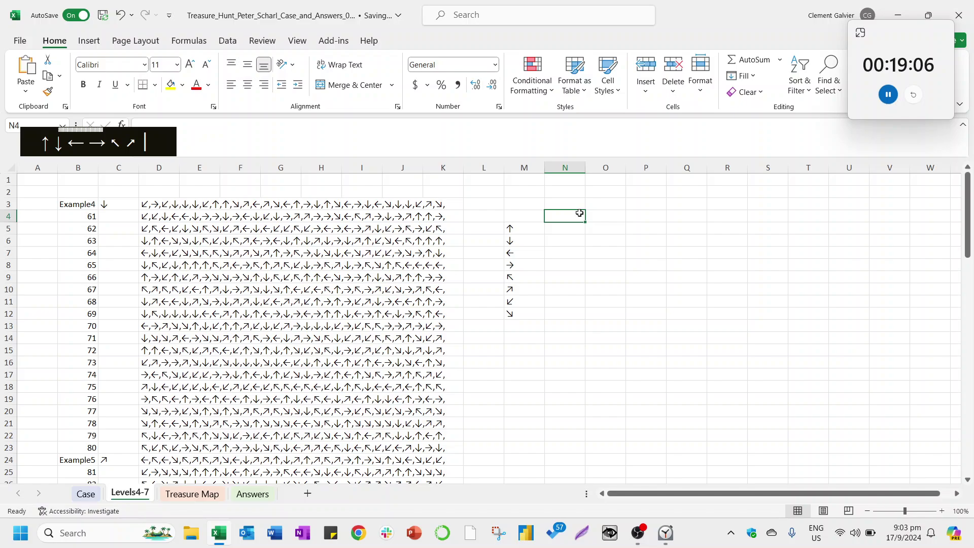
Check the extent of the Level 4 arrow strings in column D, starting from row 3.
key("shift+Right")
key("ctrl+Left")
key("Up")
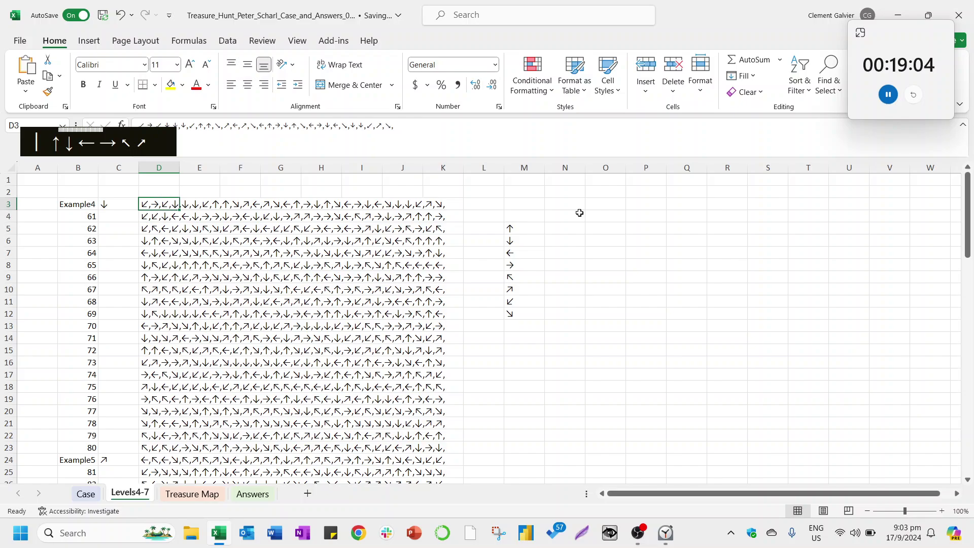
key("ctrl+shift+Down")
key("Up")
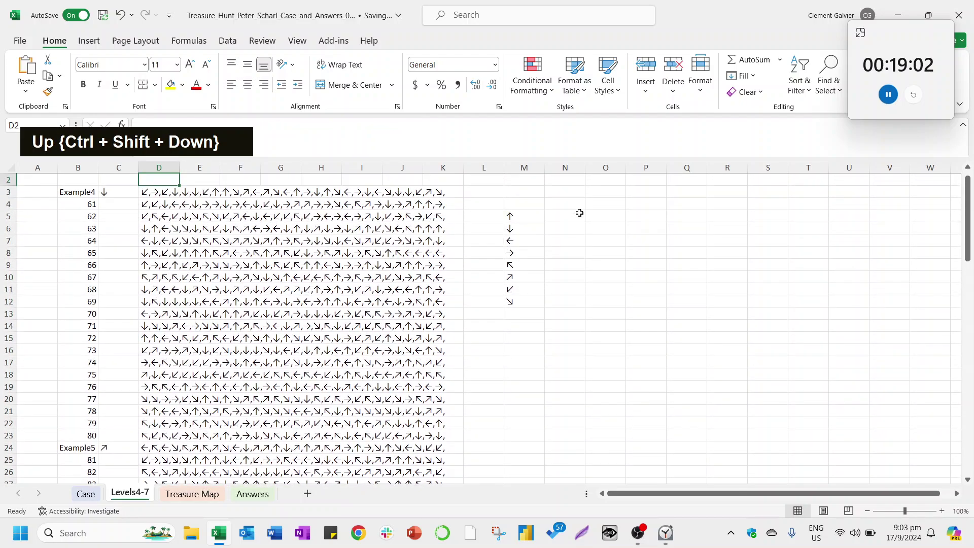
key("Down")
key("shift+Down")
key("shift+Down")
key("shift+Down")
key("shift+Down")
key("shift+Down")
key("shift+Down")
key("shift+Down")
key("shift+Down")
key("shift+Down")
key("shift+Down")
key("shift+Down")
key("shift+Down")
key("shift+Down")
key("shift+Down")
key("shift+Down")
key("shift+Down")
key("shift+Down")
key("shift+Down")
key("shift+Down")
key("shift+Down")
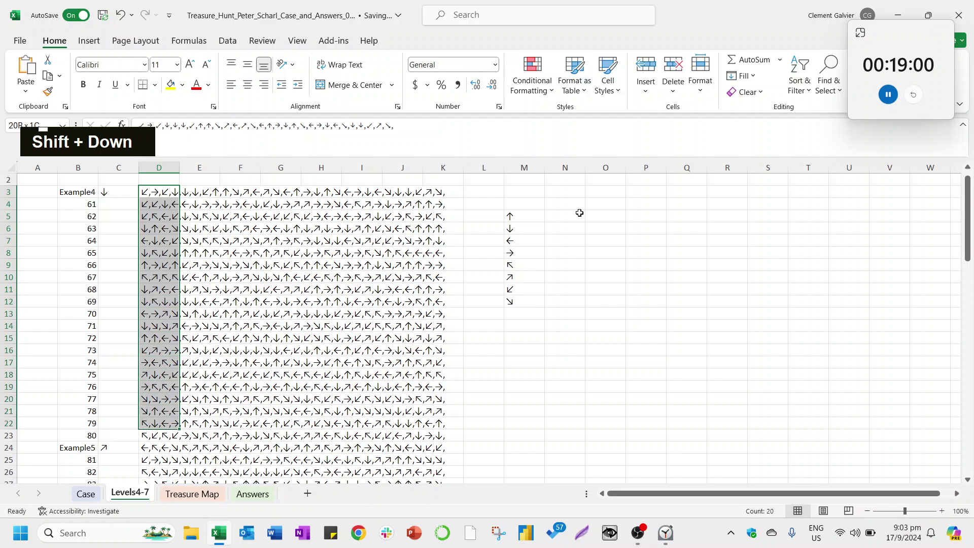
key("Right")
key("Right")
key("Right")
key("Right")
key("Right")
key("Right")
key("Right")
key("Right")
key("Right")
key("Right")
key("Right")
key("Down")
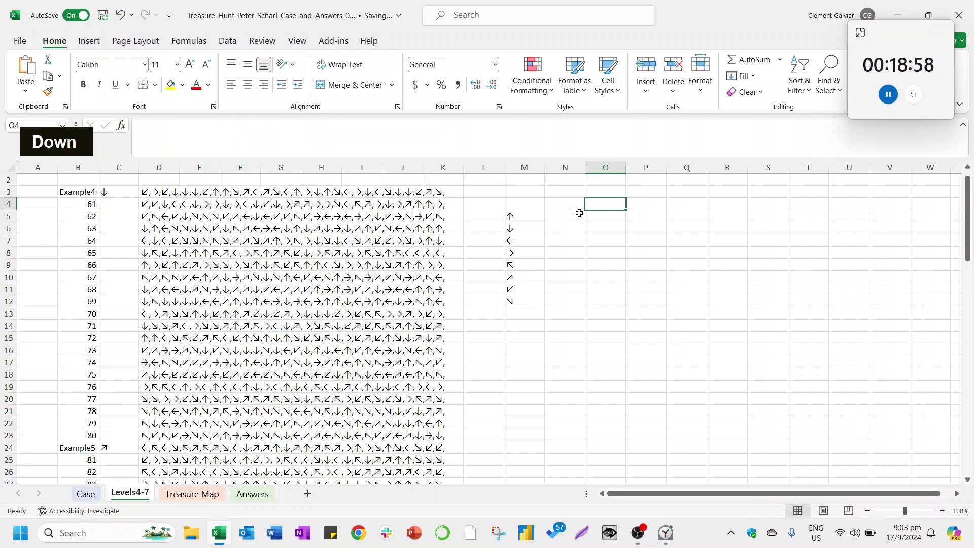
Enter =INDEX($D$3:$D$86,MATCH($N$2,$B$3:$B$86,0)) in N4 to fetch the arrow string for the list number in N2.
key("Left")
type("=index(")
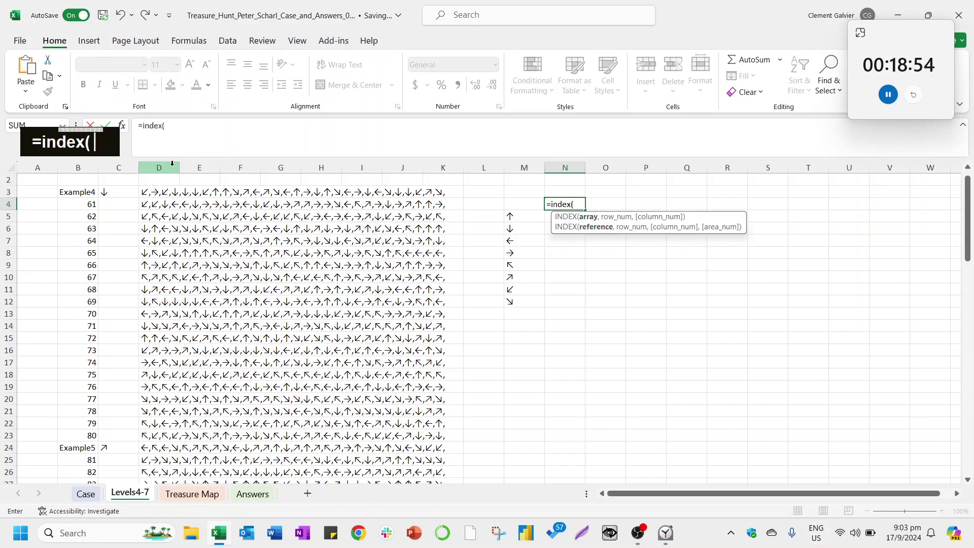
type("D3")
key("ctrl+shift+Down")
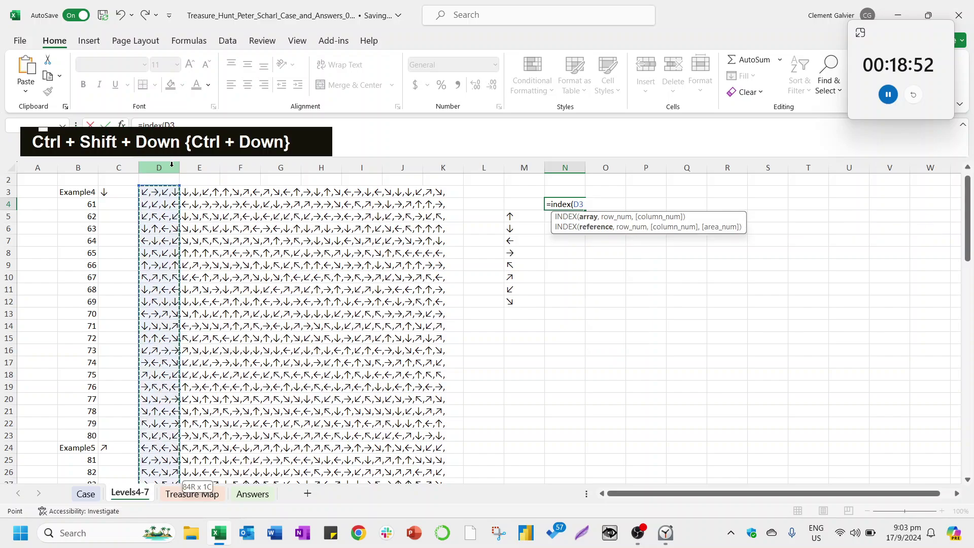
key("F4")
type(",")
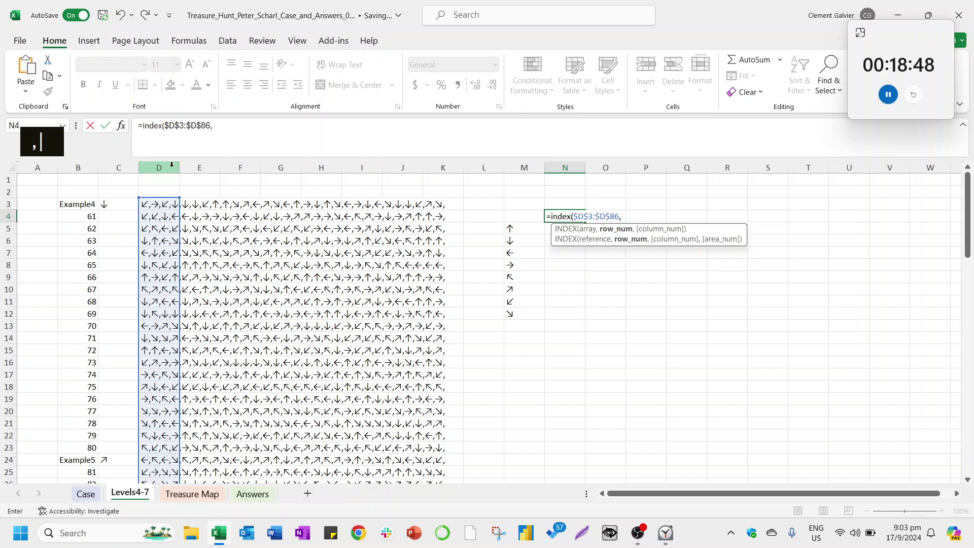
type("match(")
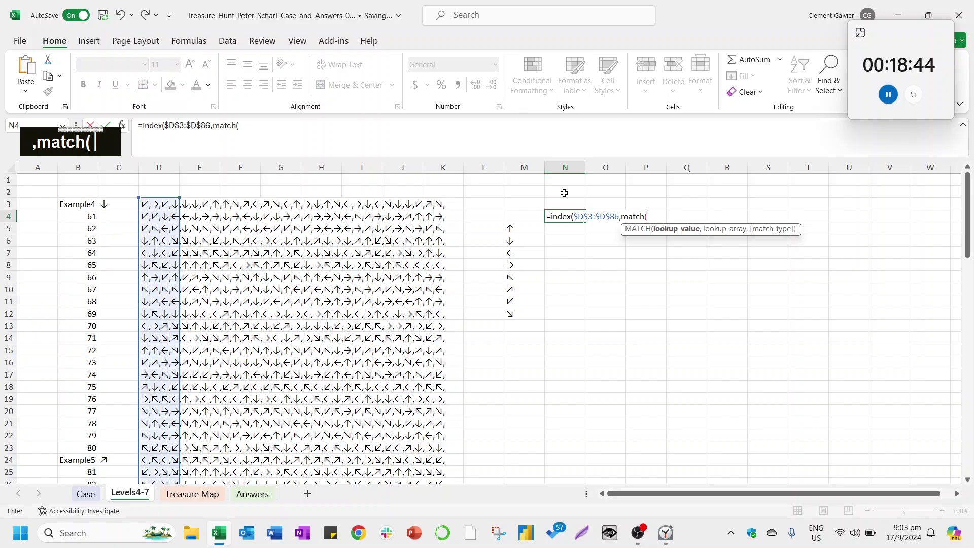
left_click(564, 193)
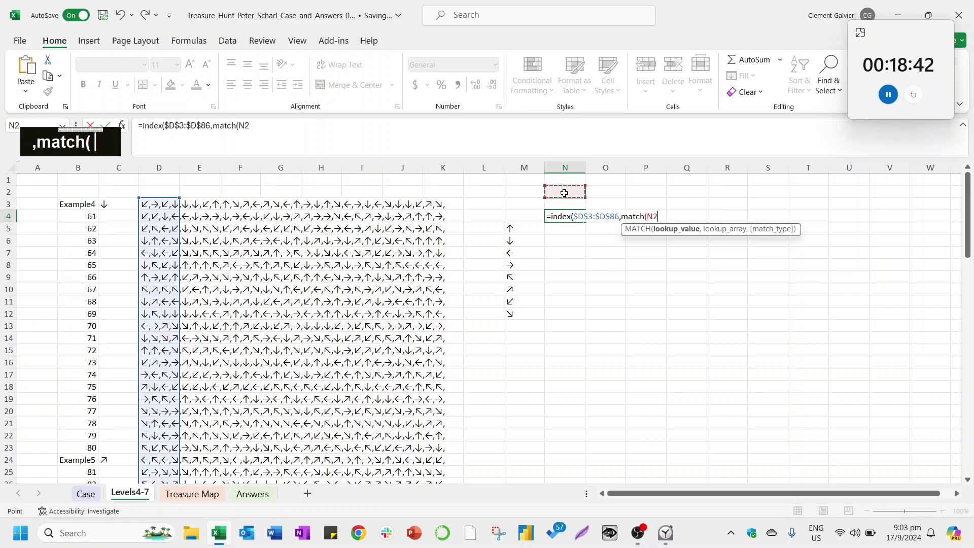
key("F4")
type(",")
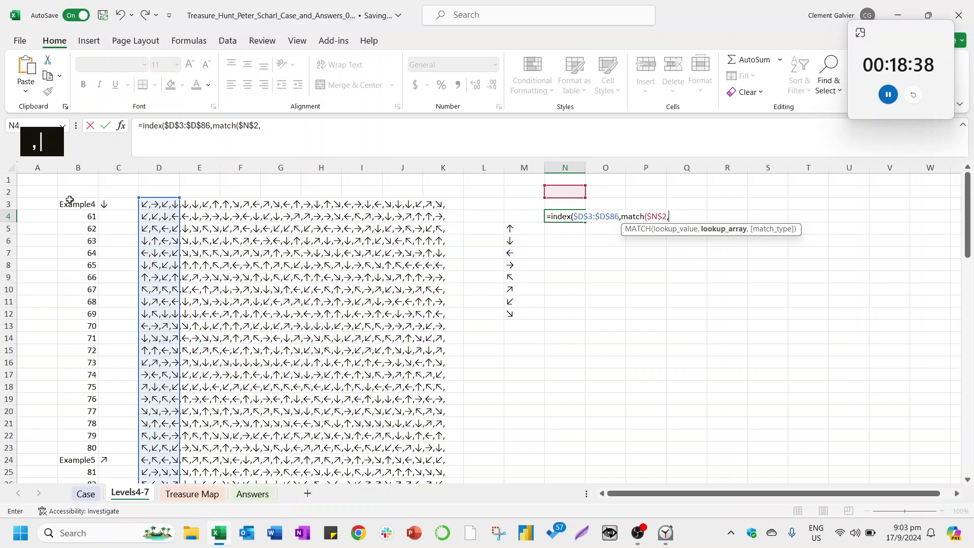
left_click(75, 195)
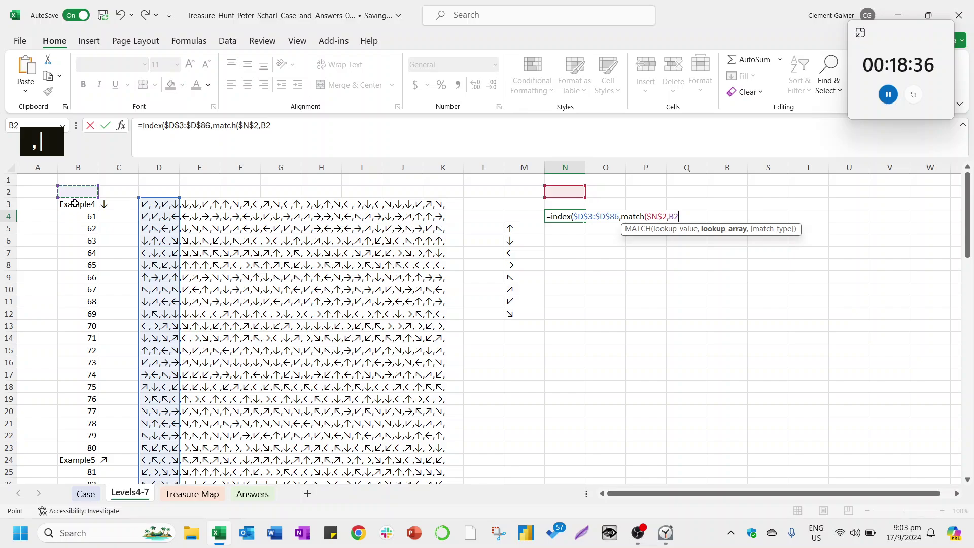
left_click(75, 204)
key("ctrl+shift+Down")
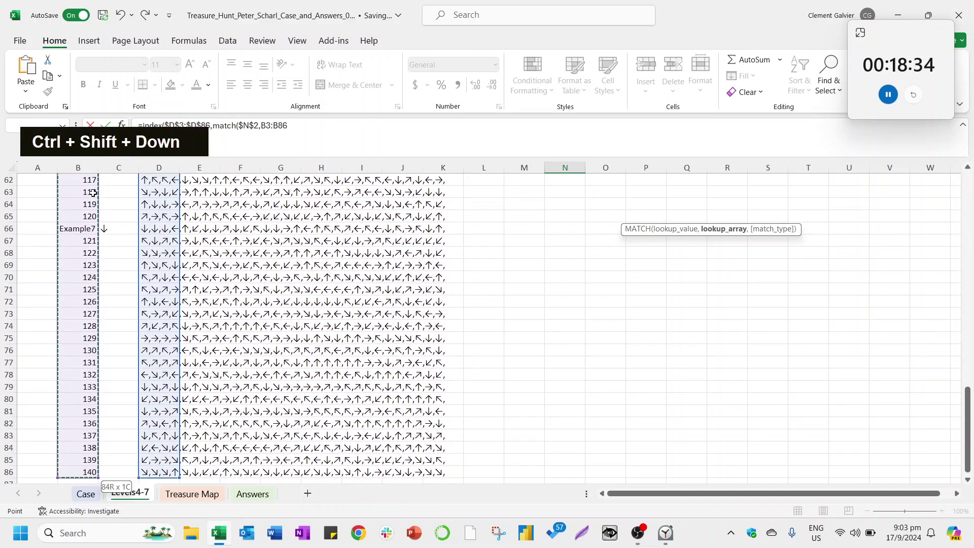
key("F4")
type(",")
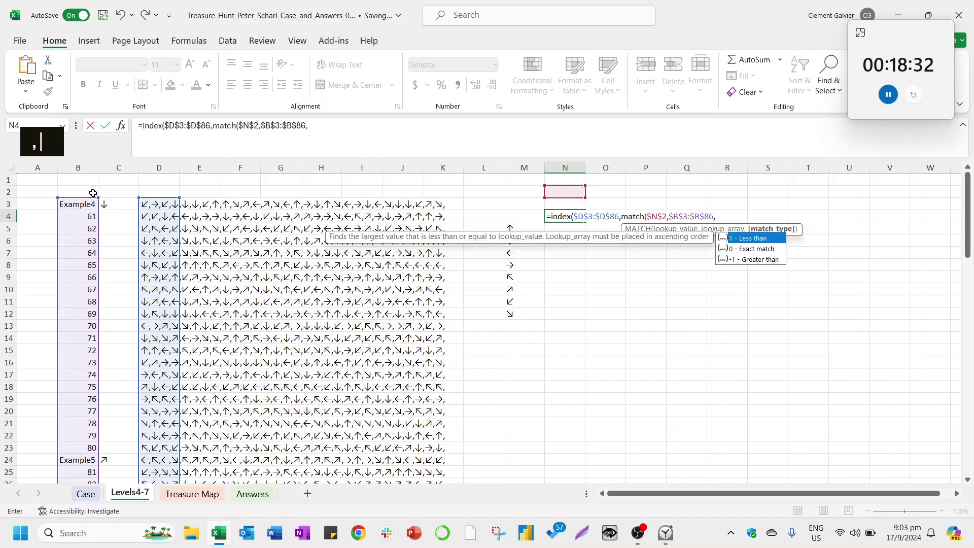
type("0)")
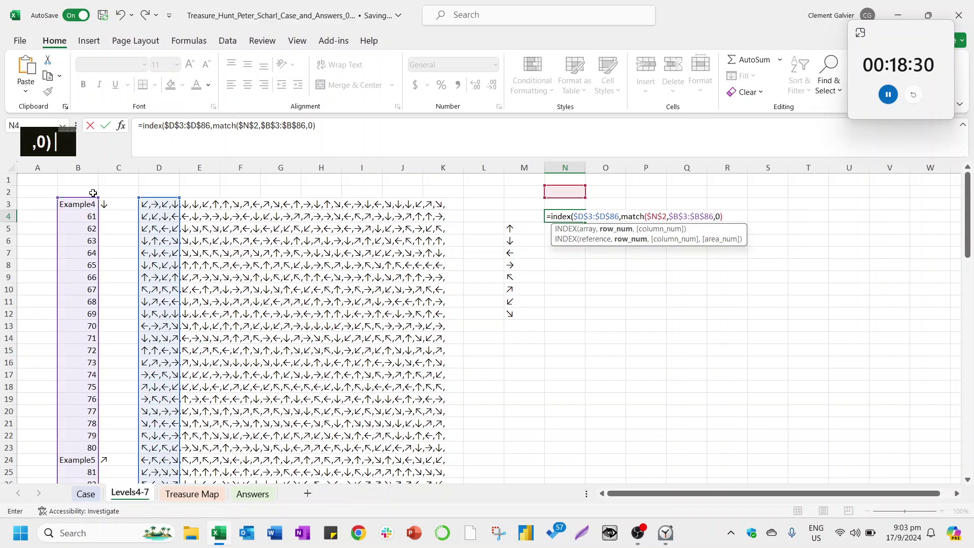
type(")")
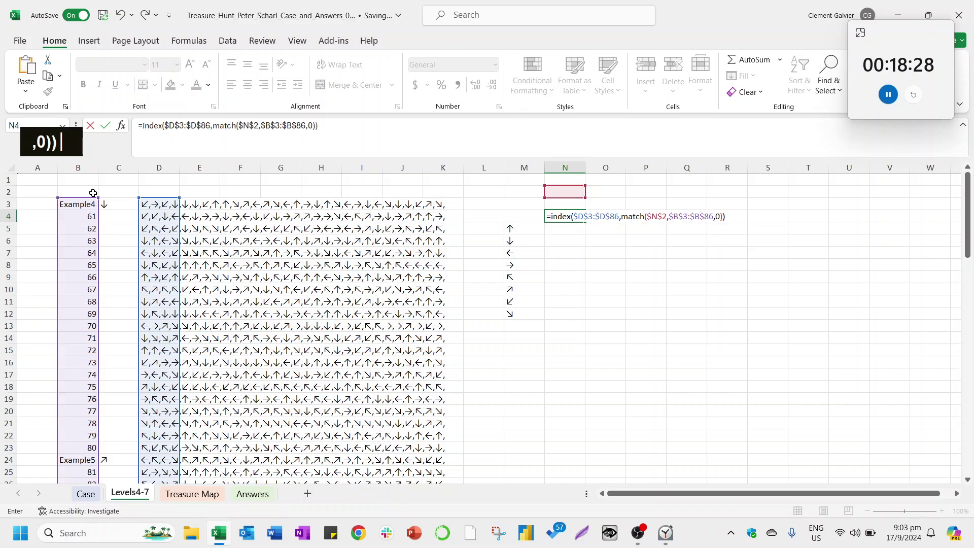
key("Return")
Test the lookup in N4 by entering list numbers 61 and 62 in N2.
key("Up")
key("Up")
key("Up")
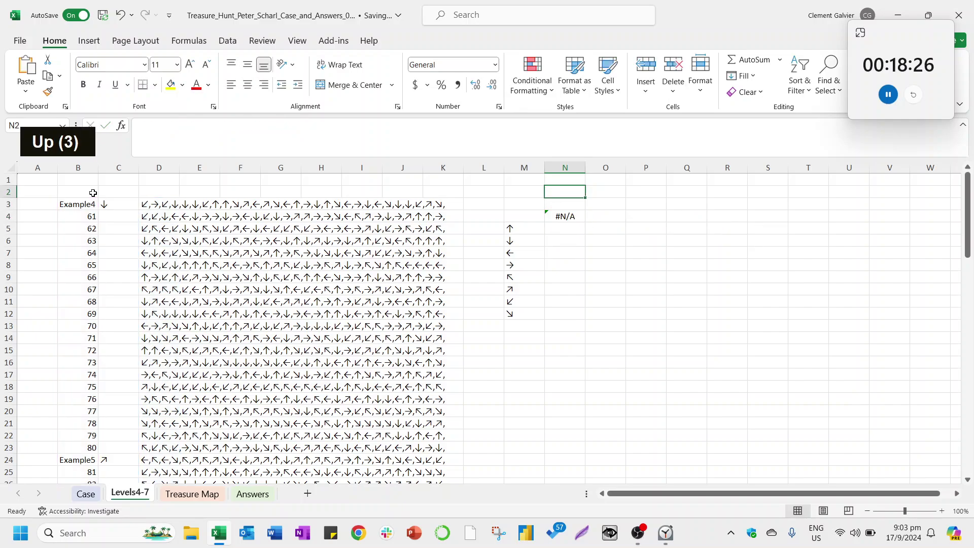
type("61")
key("Return")
key("Down")
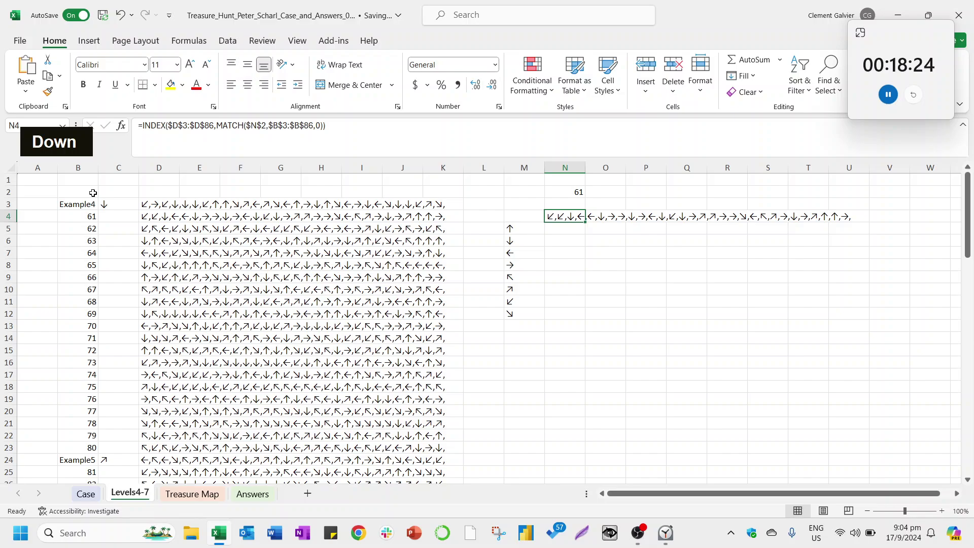
key("Up")
key("Up")
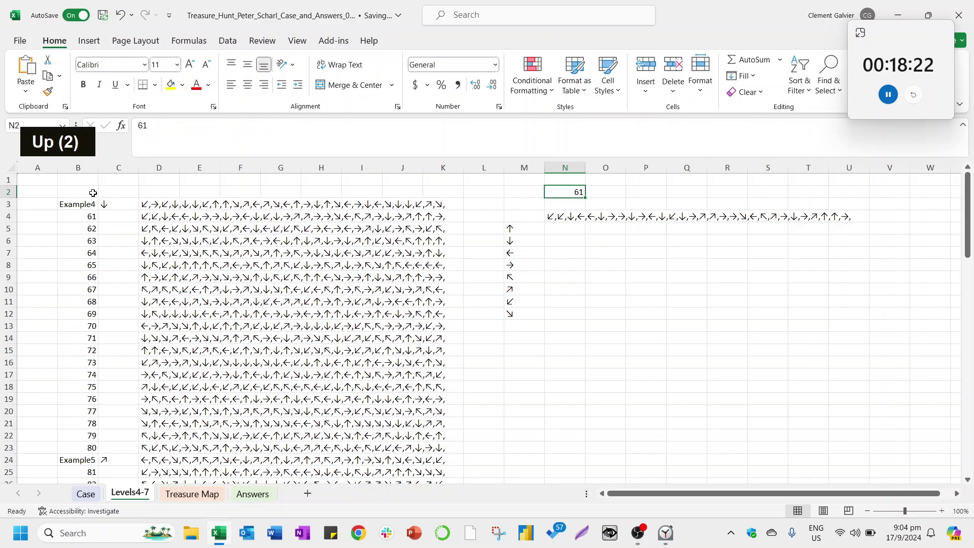
type("61")
key("Return")
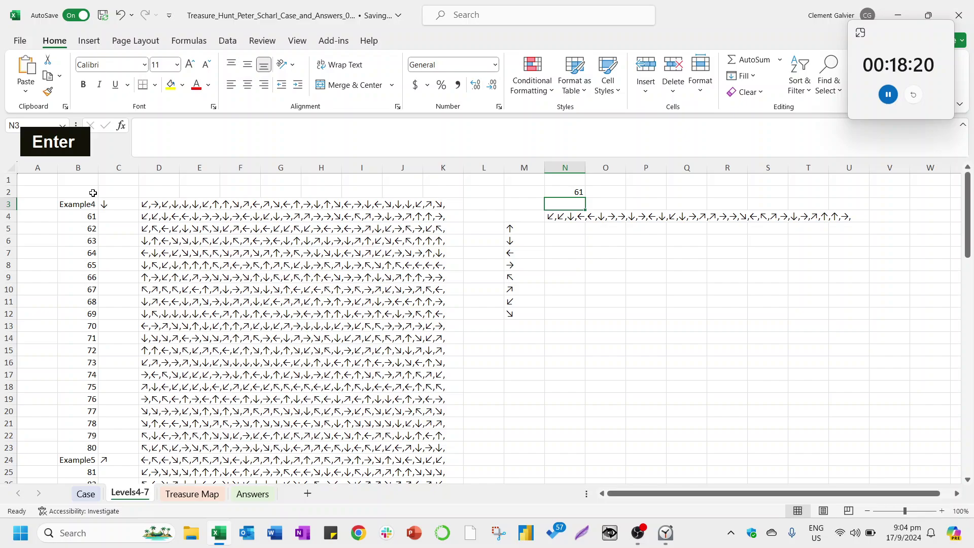
key("Up")
type("62")
key("Return")
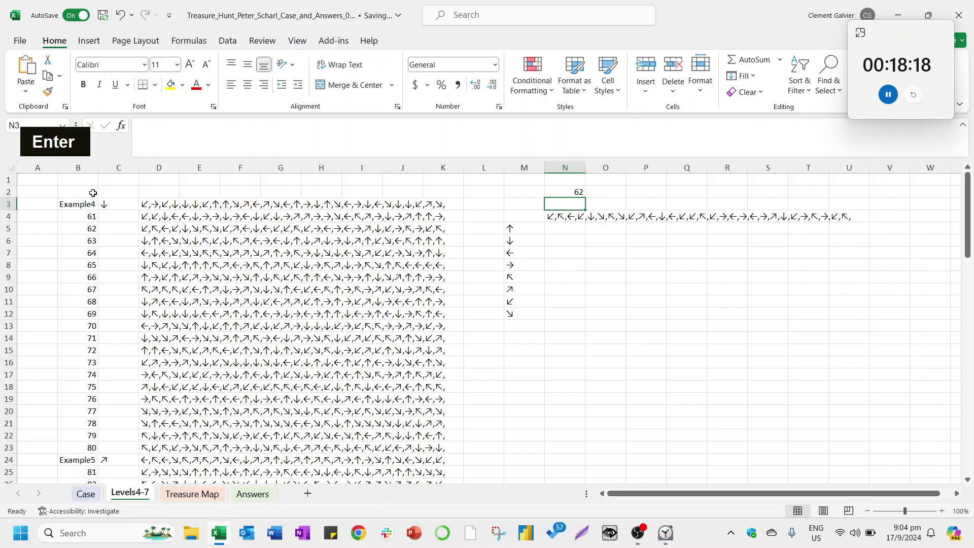
key("Down")
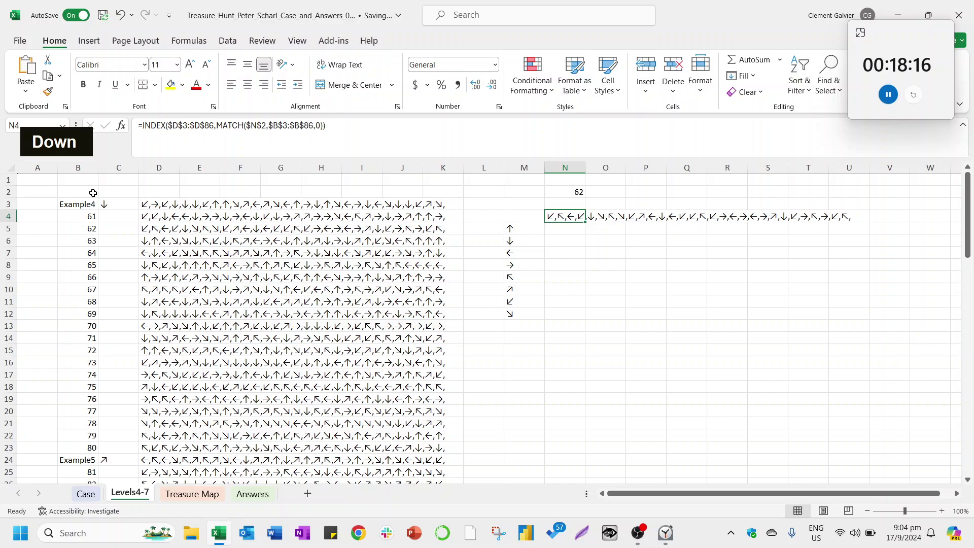
Wrap the N4 lookup formula in TEXTSPLIT with "," as the column delimiter to spread the arrows across the row.
key("Up")
key("Up")
key("Down")
key("Down")
key("F2")
key("ctrl+Up")
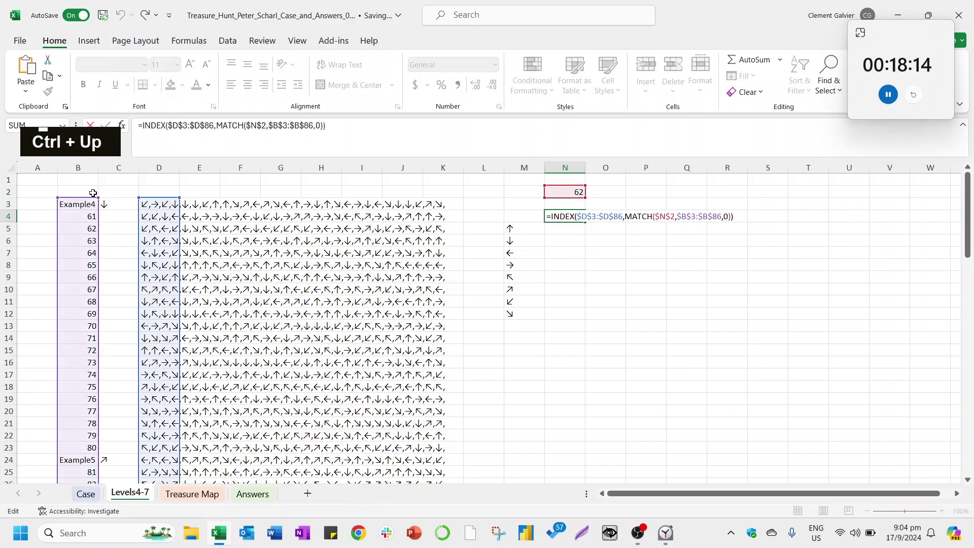
key("Right")
type("TEXT")
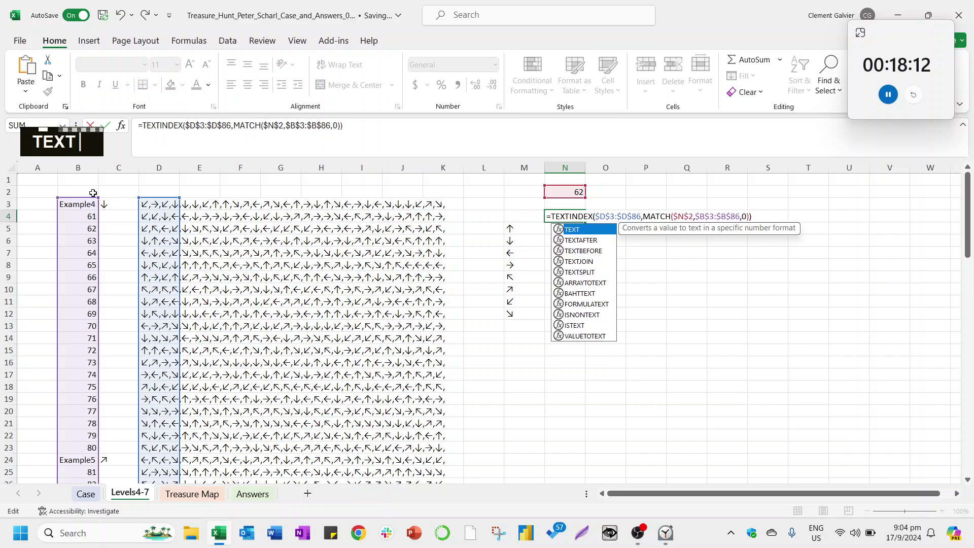
type("SPLIT(")
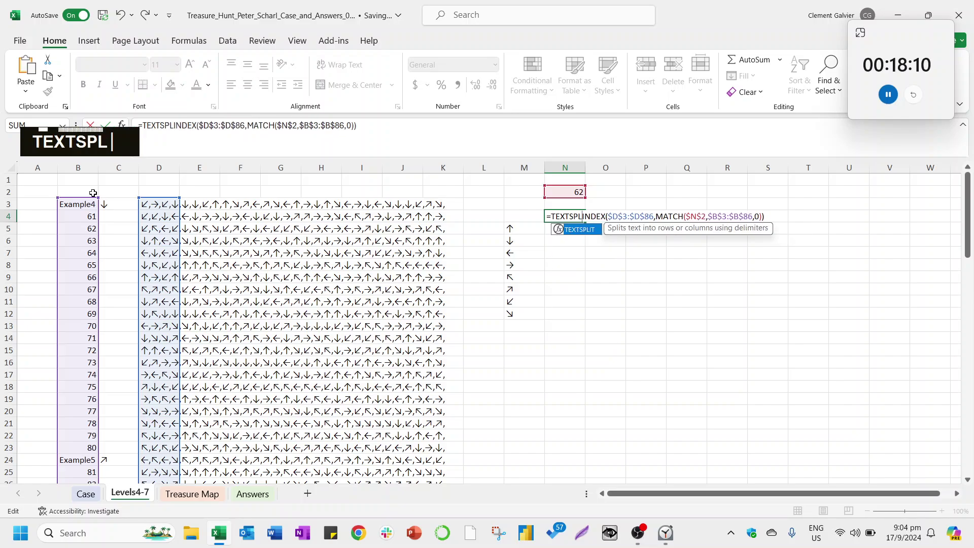
key("ctrl+Down")
type(",")
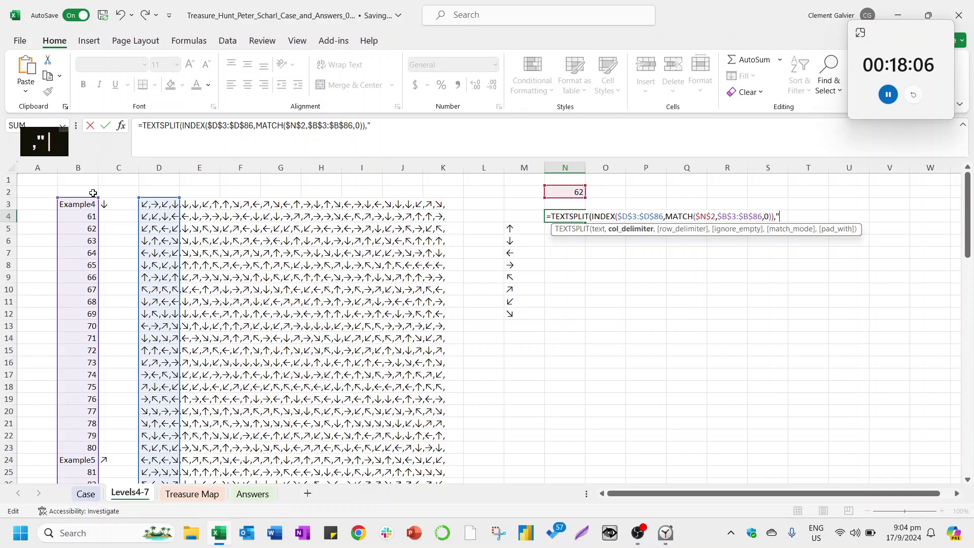
type("\",\")")
key("Return")
Set the list number in N2 to 63.
key("Up")
key("Up")
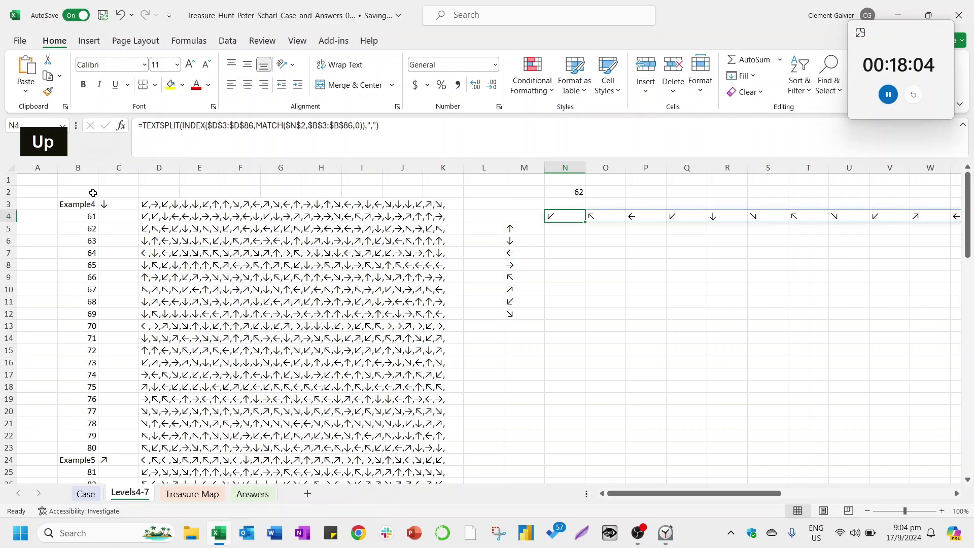
key("Down")
key("Down")
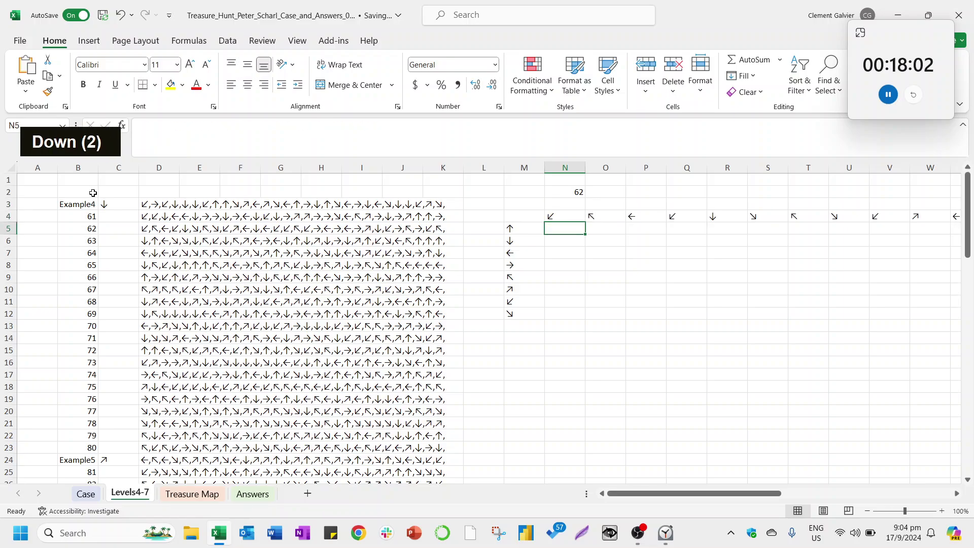
key("Up")
key("Up")
key("Up")
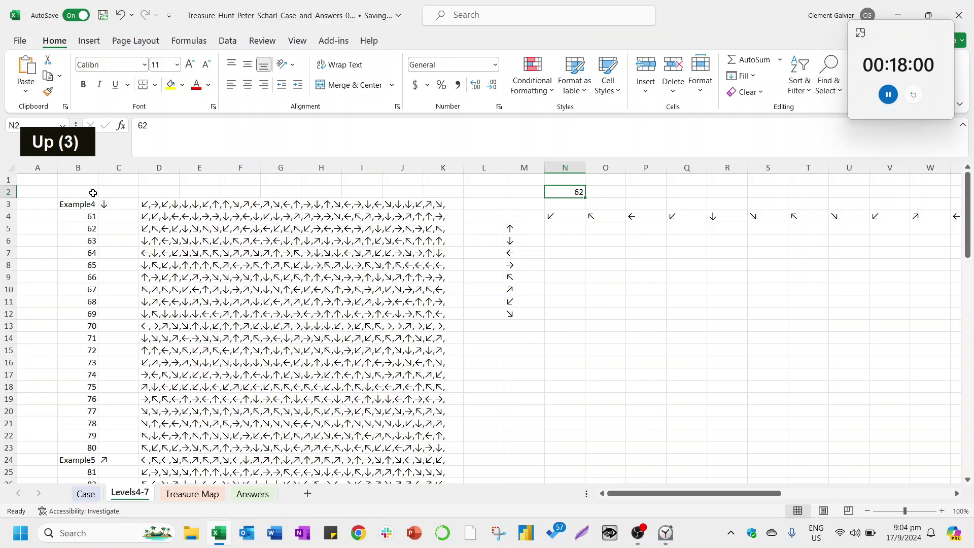
type("63")
key("Return")
Enter =IF(N$4=$M5,1,0) in N5 to flag whether the first split arrow matches the direction in M5.
key("Down")
key("Down")
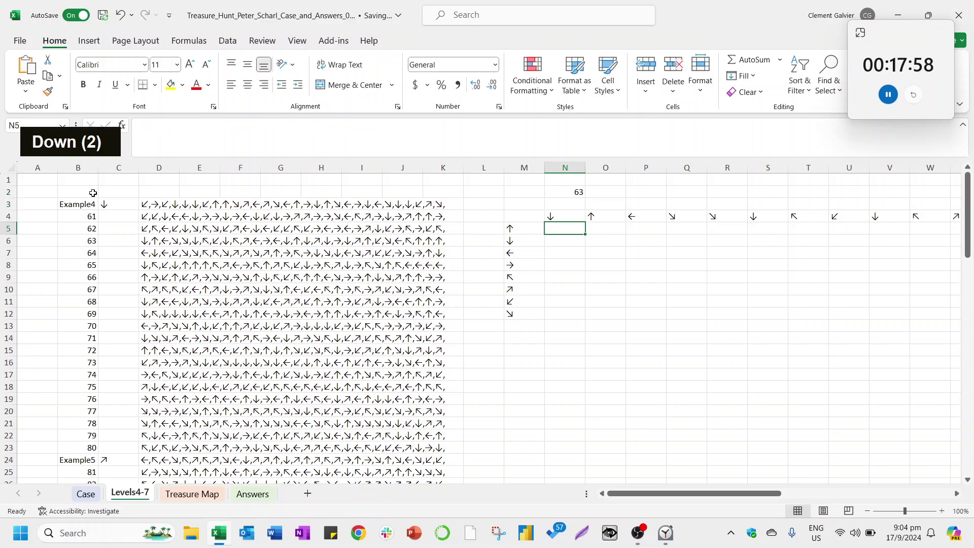
type("=if(")
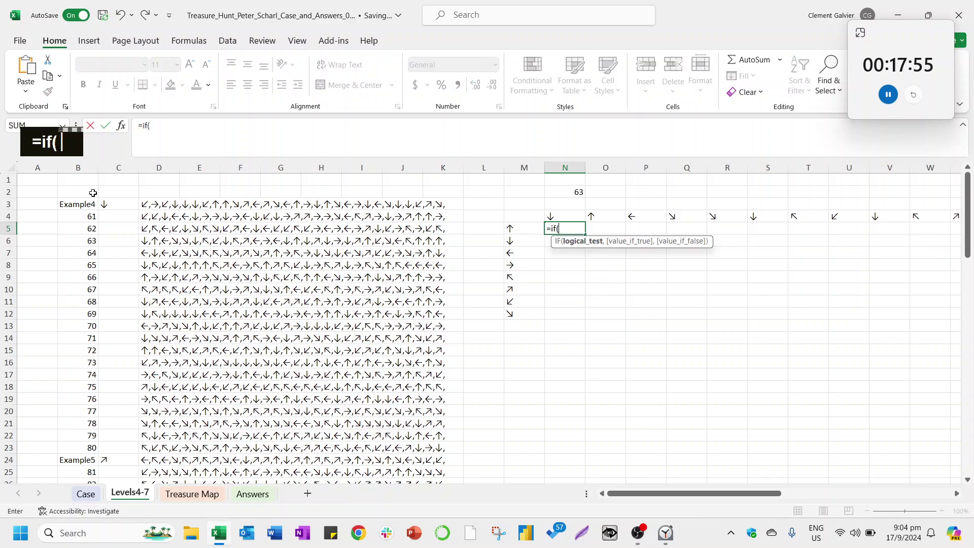
key("Left")
key("Right")
key("Up")
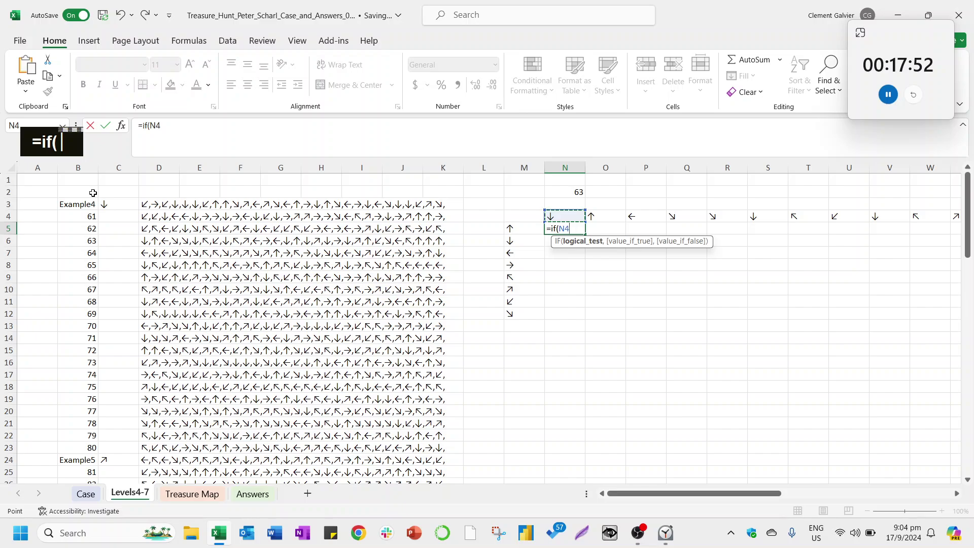
key("F4")
key("F4")
type("=")
key("Left")
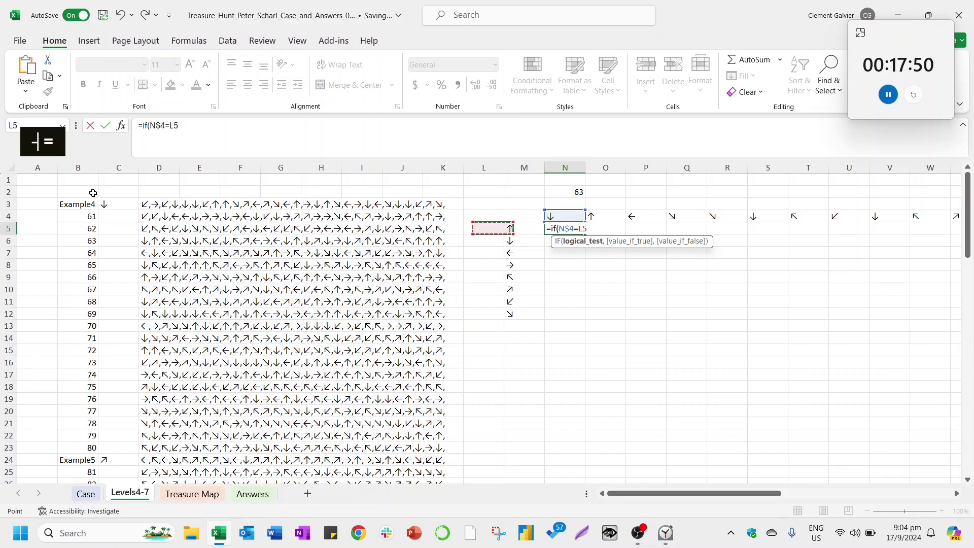
key("F4")
key("F4")
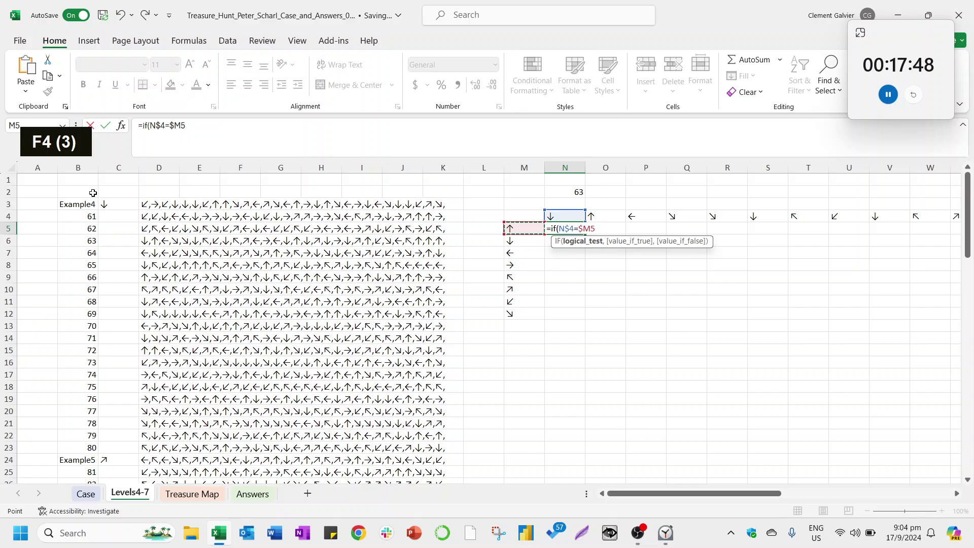
type(",1,0)")
key("Return")
key("Up")
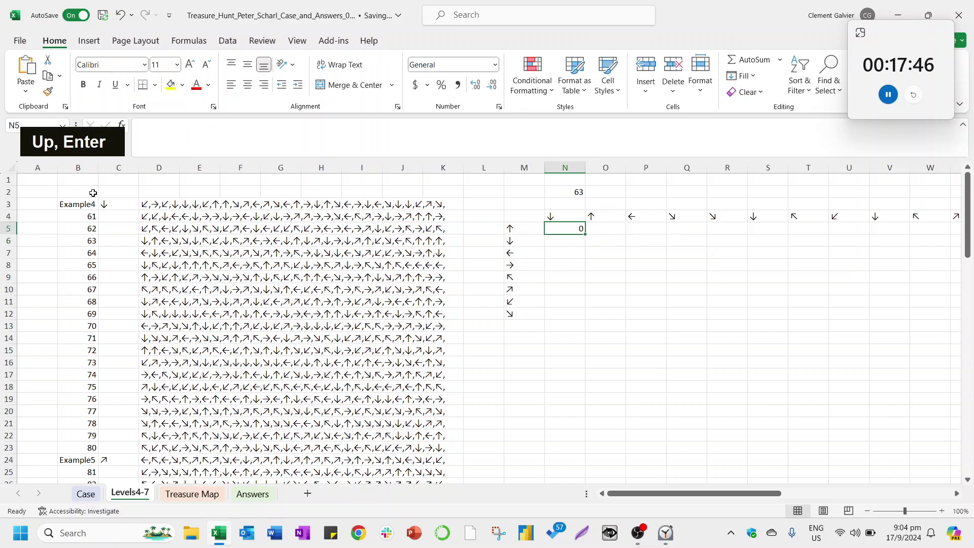
Copy the IF match formula from N5 down to N12 for all eight directions.
key("ctrl+c")
key("Down")
key("Down")
key("Down")
key("Down")
key("Down")
key("Down")
key("Down")
key("ctrl+shift+Up")
key("ctrl+v")
Copy the match formulas in N5:N12 across the grid to the last arrow's column, AQ.
key("ctrl+c")
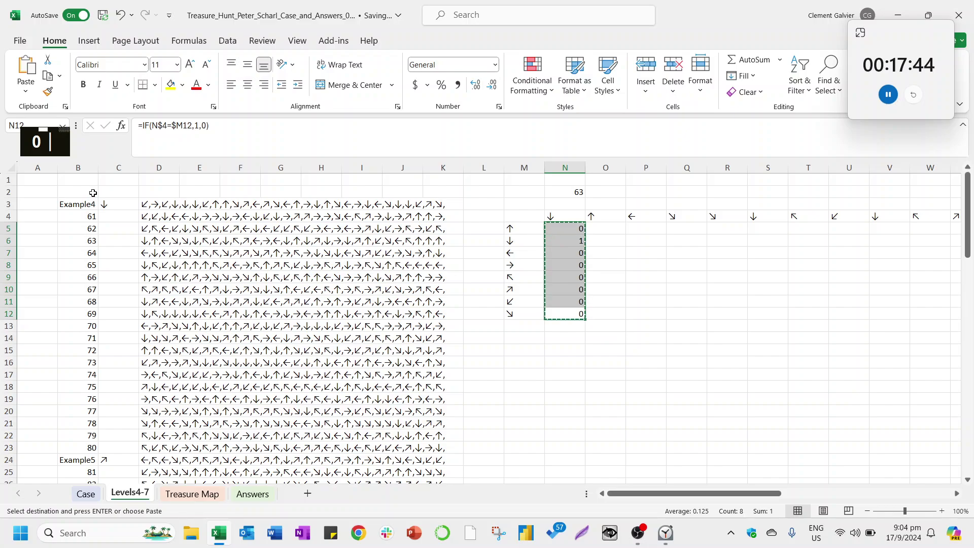
key("shift+Right")
key("shift+Right")
key("shift+Right")
key("shift+Right")
key("shift+Right")
key("shift+Right")
key("shift+Right")
key("shift+Right")
key("shift+Right")
key("shift+Right")
key("shift+Right")
key("shift+Right")
key("shift+Right")
key("shift+Right")
key("shift+Right")
key("shift+Right")
key("shift+Right")
key("shift+Right")
key("shift+Right")
key("shift+Right")
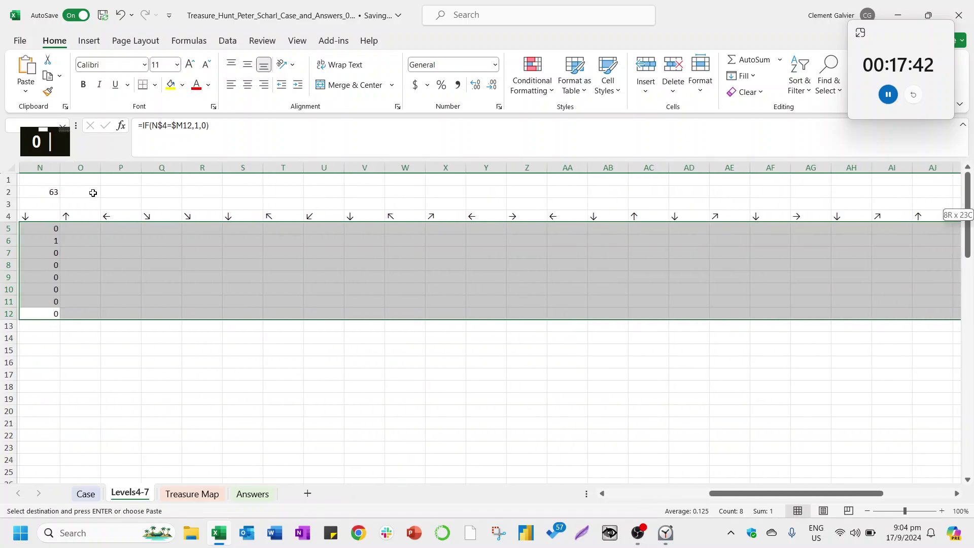
key("shift+Right")
key("shift+Right")
key("shift+Right")
key("shift+Right")
key("shift+Right")
key("shift+Right")
key("shift+Right")
key("shift+Right")
key("shift+Right")
key("ctrl+v")
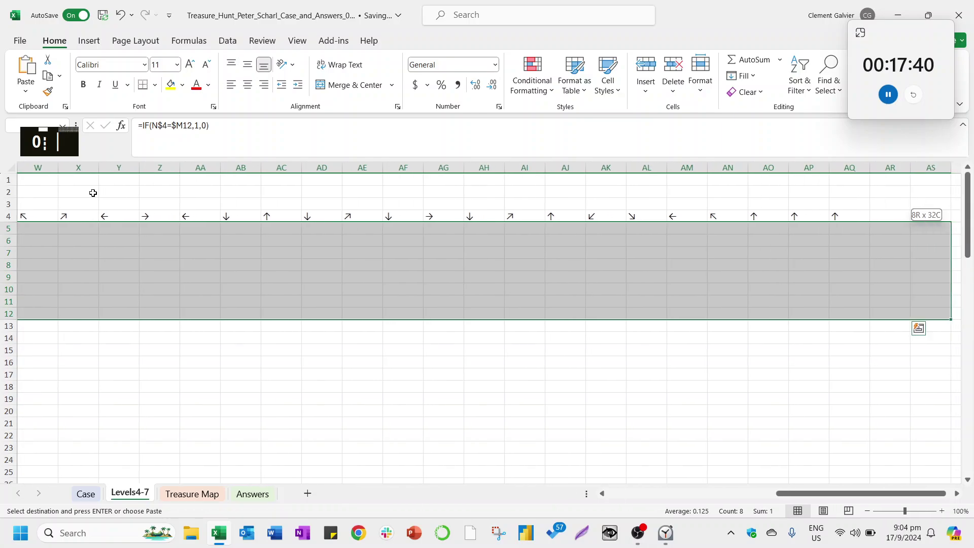
Insert three blank columns before the direction list in column M.
key("Left")
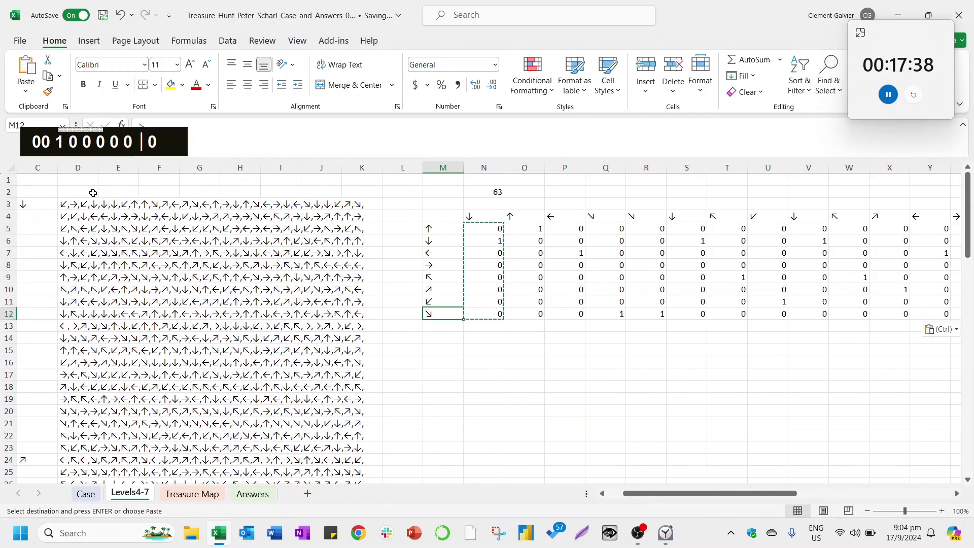
key("ctrl+Up")
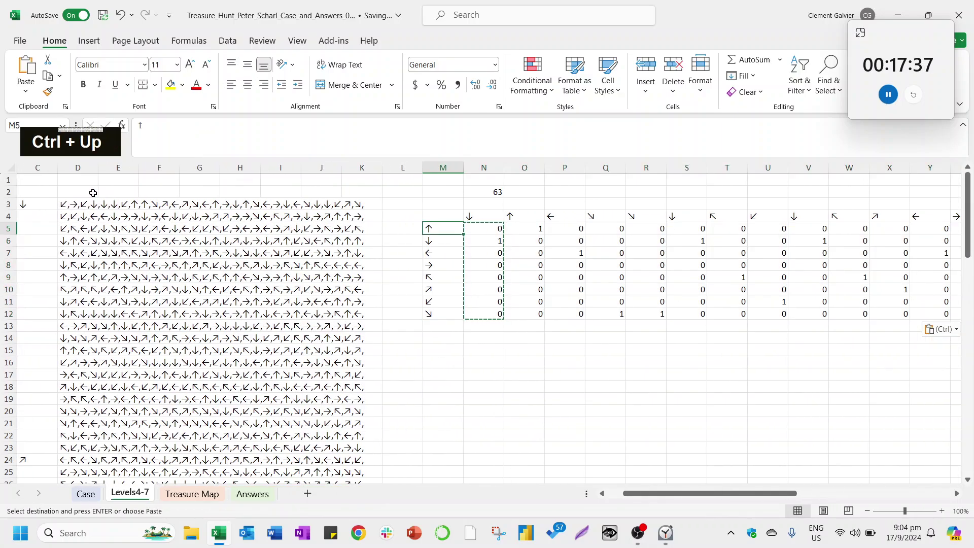
left_click(435, 166)
key("ctrl+shift+equal")
key("ctrl+shift+equal")
key("ctrl+shift+equal")
key("Down")
key("Down")
key("Down")
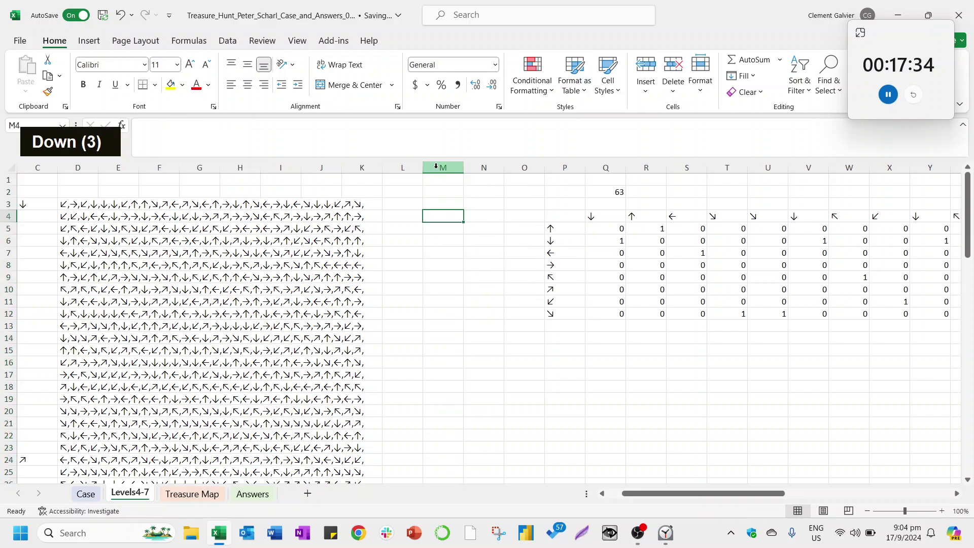
Enter =SUM(Q5:AT5) in O5 to count the matches for the up arrow.
key("Up")
key("Down")
key("Down")
key("Right")
key("Right")
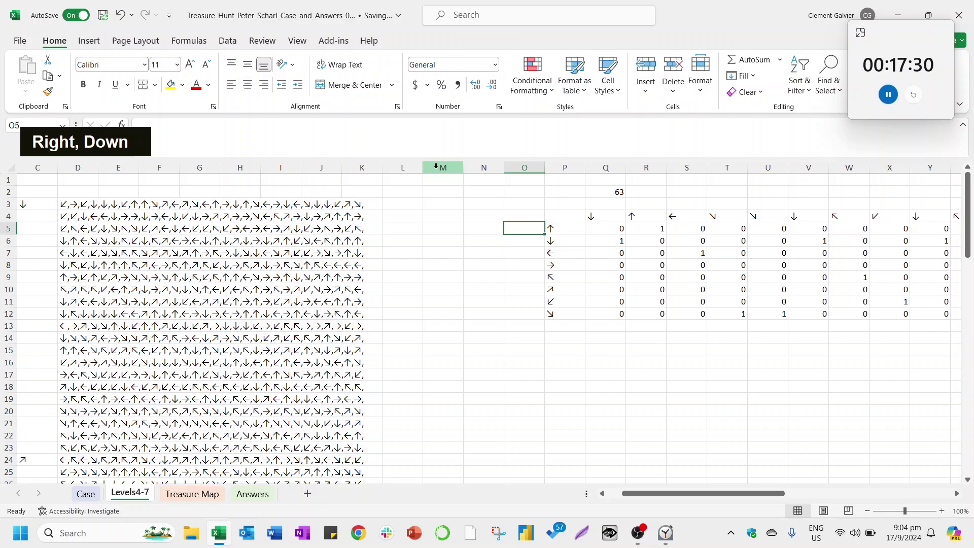
type("=sum(")
key("Right")
key("Right")
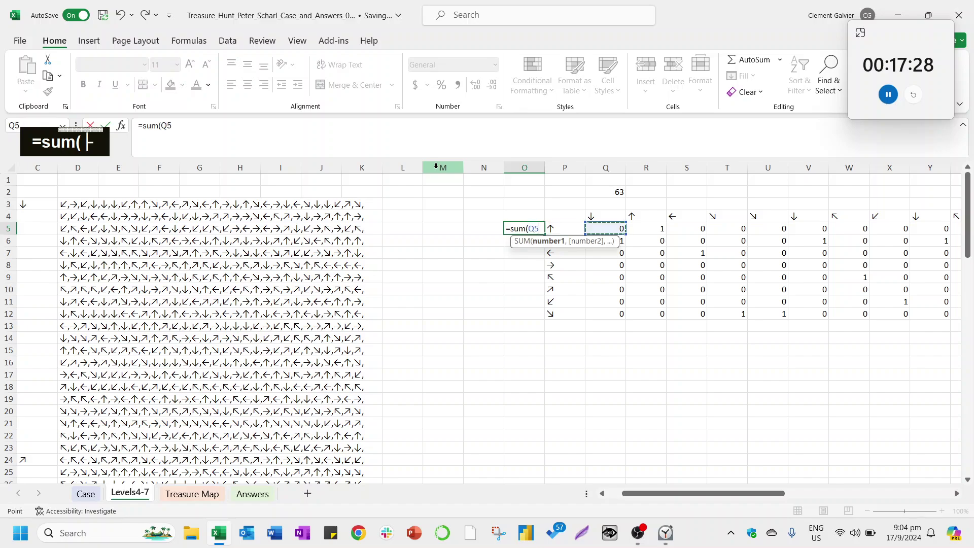
key("ctrl+shift+Right")
type(")")
key("Return")
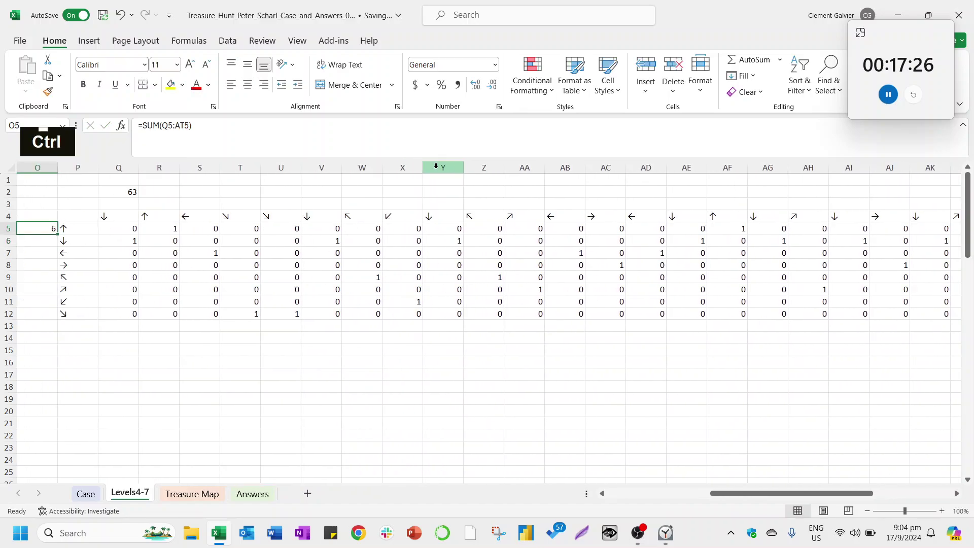
Copy the SUM formula from O5 down to O12 to count the matches for every direction.
key("ctrl+c")
key("Right")
key("ctrl+Down")
key("Left")
key("ctrl+shift+Up")
key("ctrl+v")
key("ctrl+Left")
key("Right")
key("Right")
key("Right")
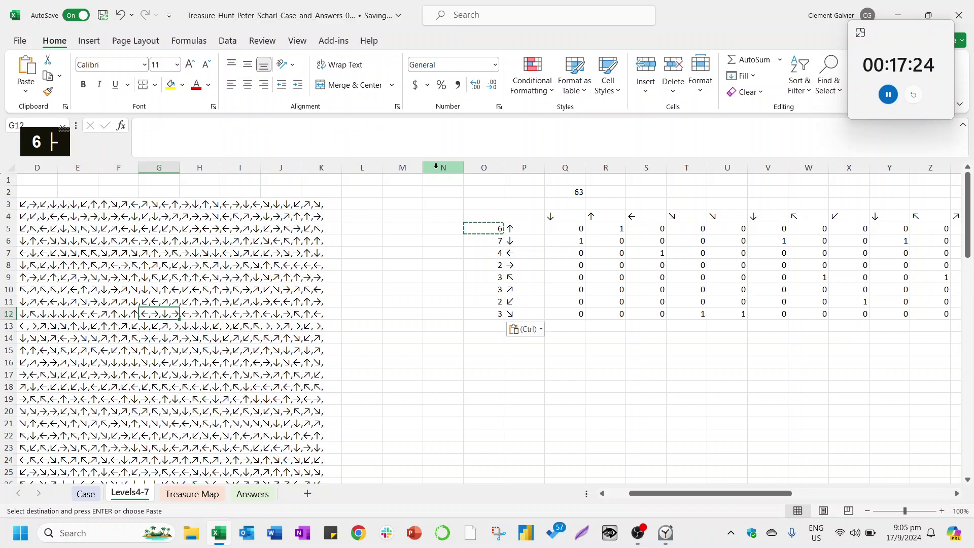
key("Right")
key("Right")
key("Right")
key("Right")
key("ctrl+Right")
key("ctrl+Up")
key("Escape")
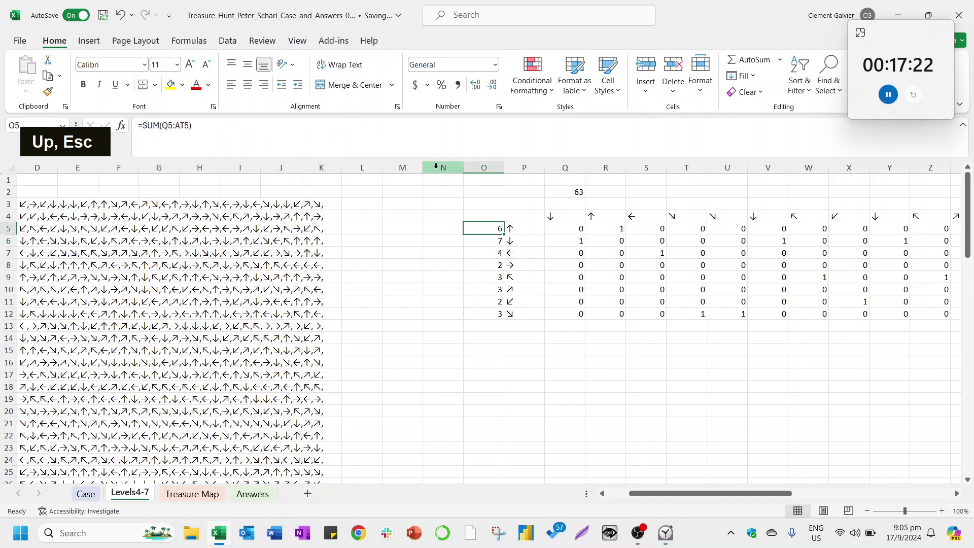
Enter the heading Max in N4 and the formula =MAX(O5:O12) in N5.
key("Left")
key("Up")
key("Escape")
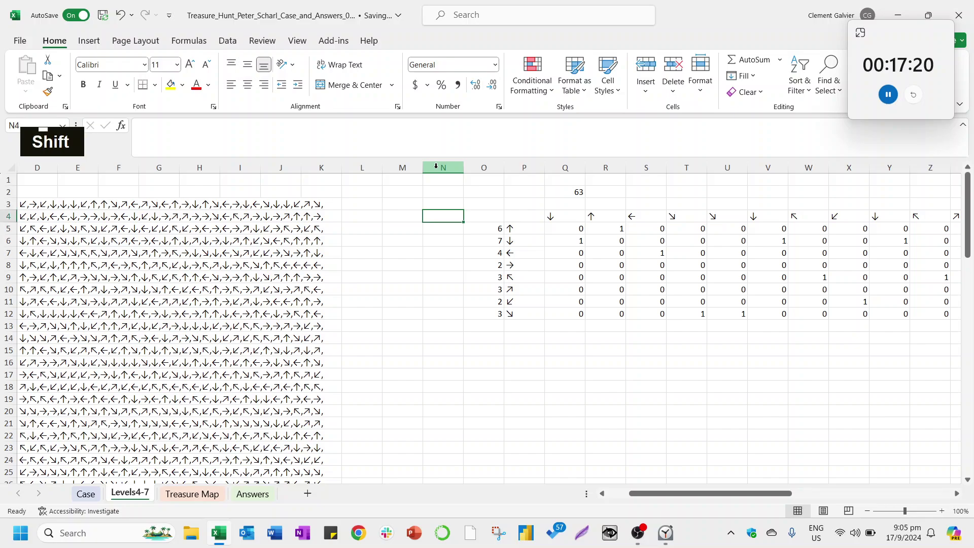
type("Max")
key("Return")
type("=max(")
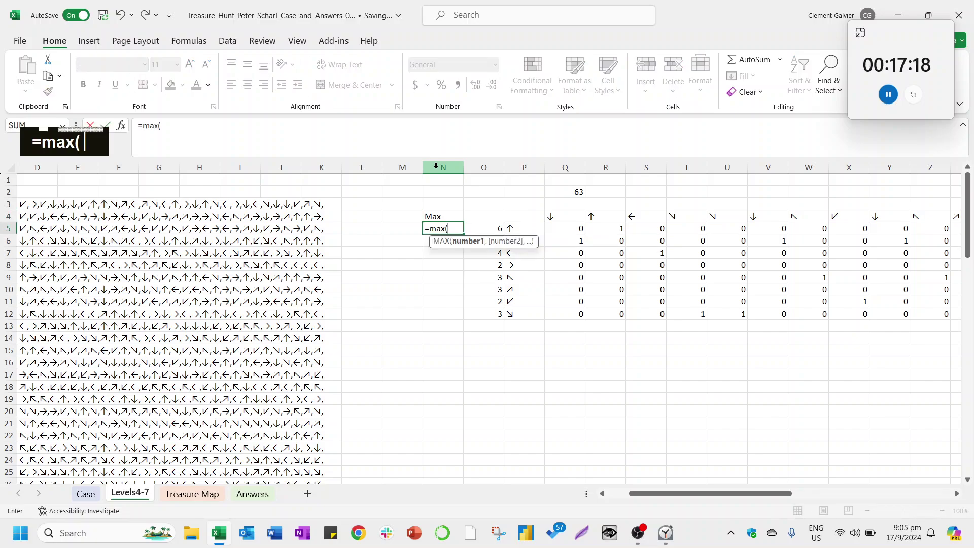
key("Up")
key("ctrl+shift+Down")
type(")")
key("Return")
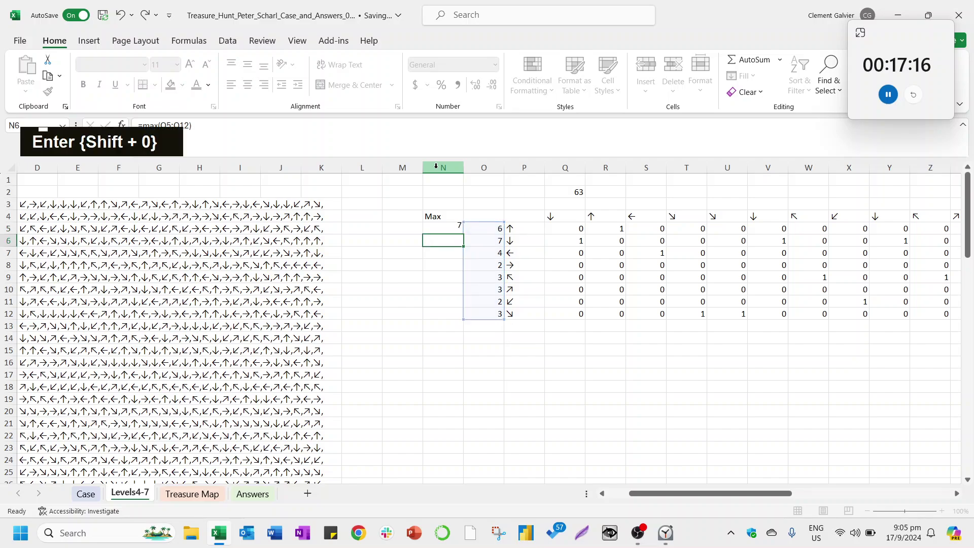
Move the Max heading and its formula from N4:N5 to M4:M5.
key("Up")
key("Up")
key("shift+Down")
key("ctrl+x")
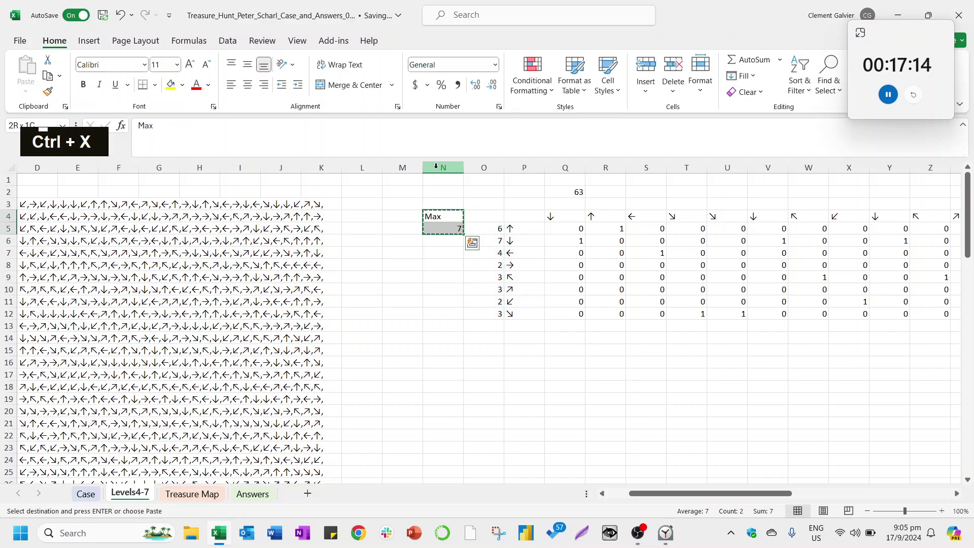
key("Left")
key("shift+Down")
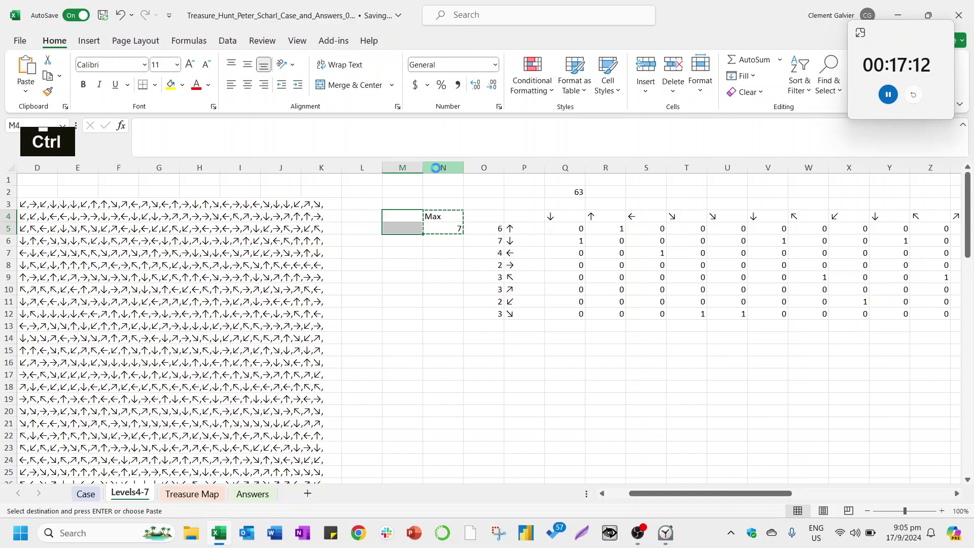
key("ctrl+v")
Enter =XLOOKUP(M5,$O$5:$O$12,$P$5:$P$12) in N5 to return the direction with the highest count.
key("Left")
key("Left")
key("Left")
type("=xl")
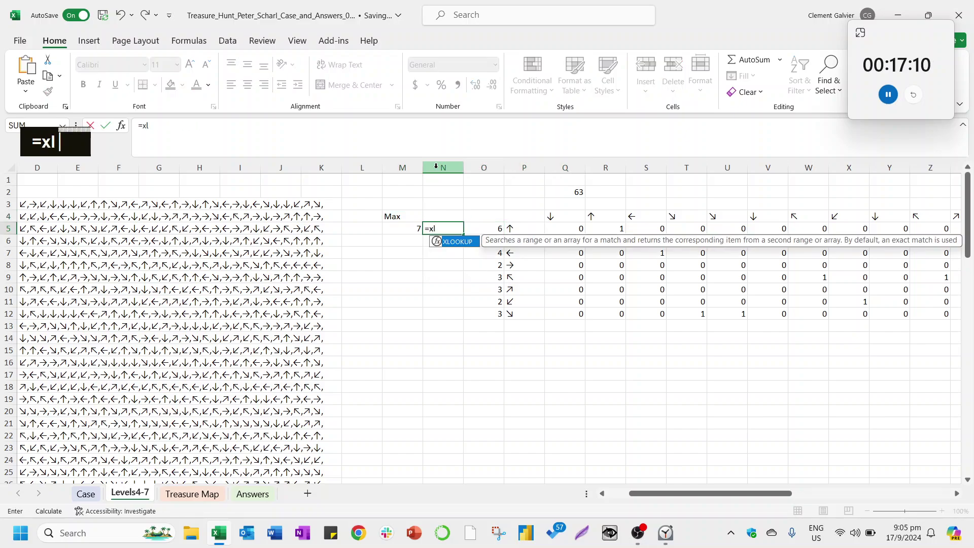
type("ookup(")
key("Left")
type(",")
key("Right")
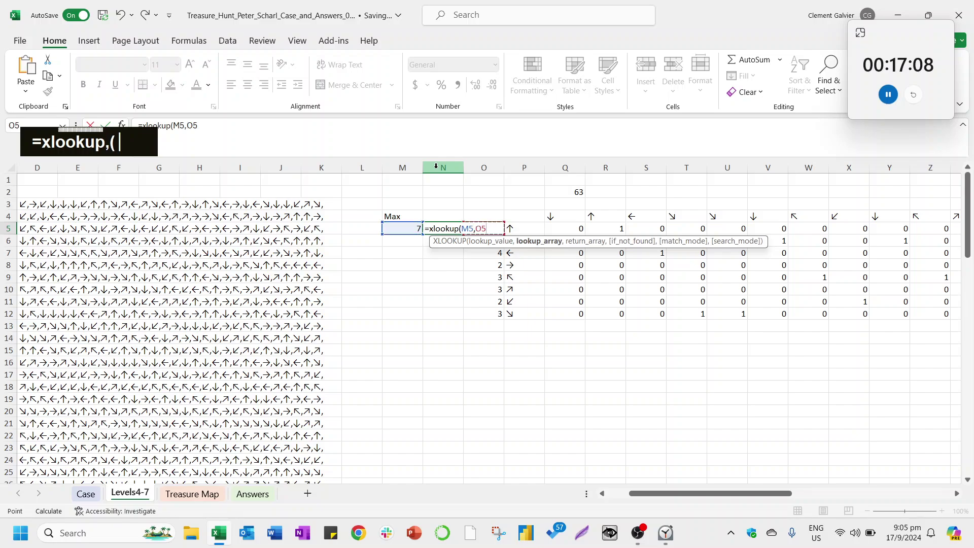
key("ctrl+shift+Down")
key("F4")
type(",")
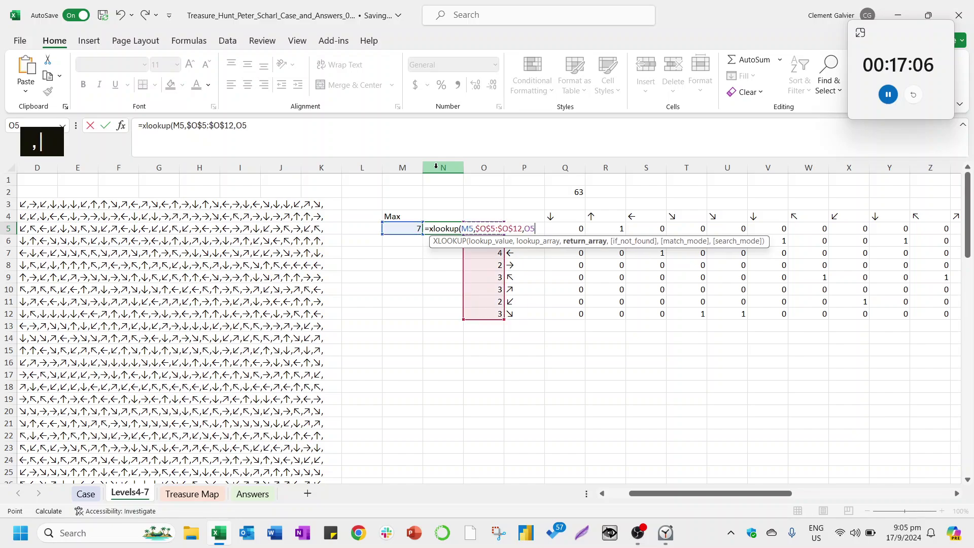
key("Right")
key("ctrl+shift+Down")
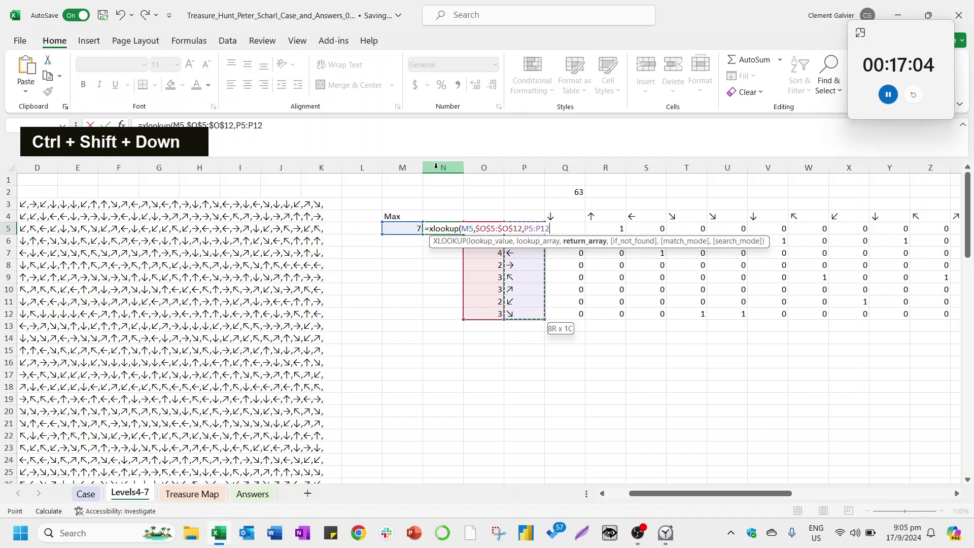
key("F4")
type(")")
key("Return")
key("Up")
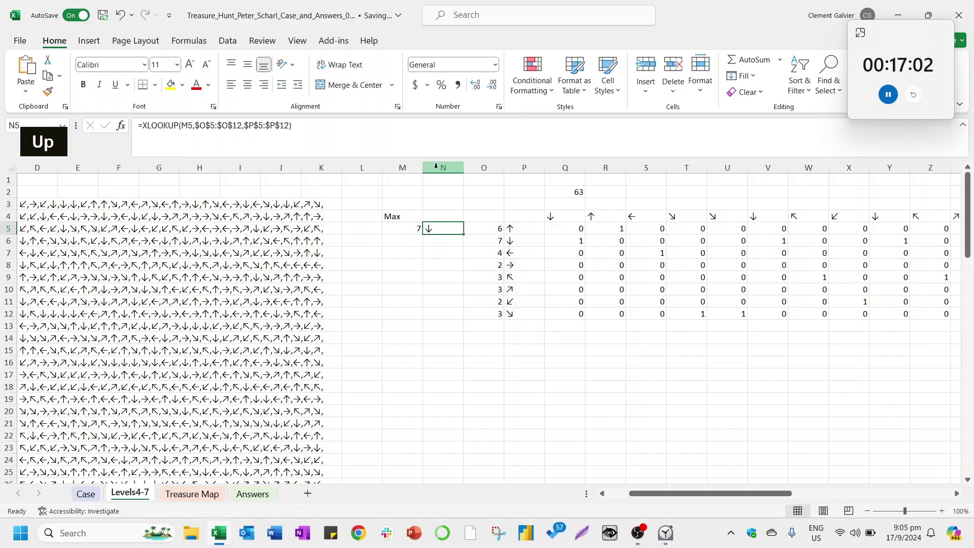
Copy the list numbers 61 to 80 from B4:B23 and paste them as values into M16:M35.
key("Down")
key("ctrl+Left")
key("ctrl+Left")
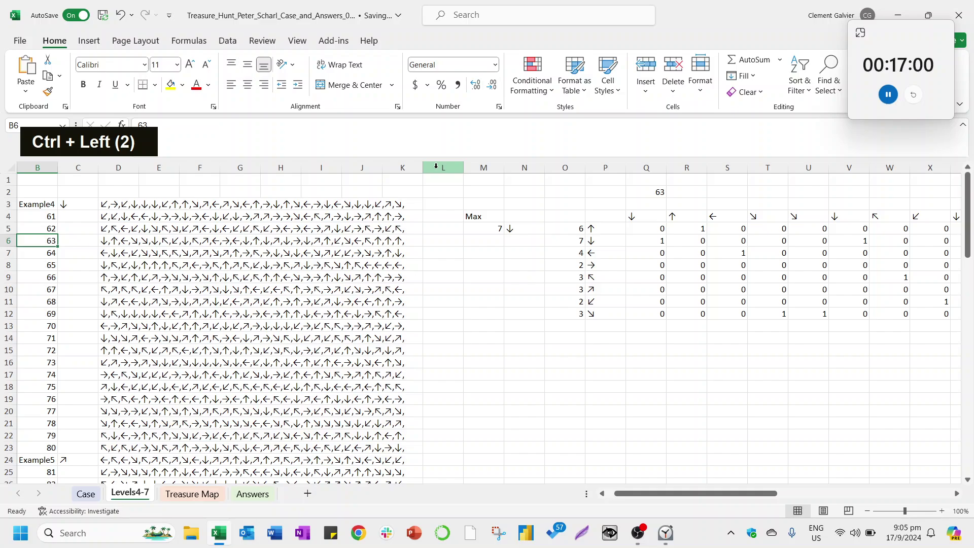
key("Right")
key("Left")
key("Up")
key("Up")
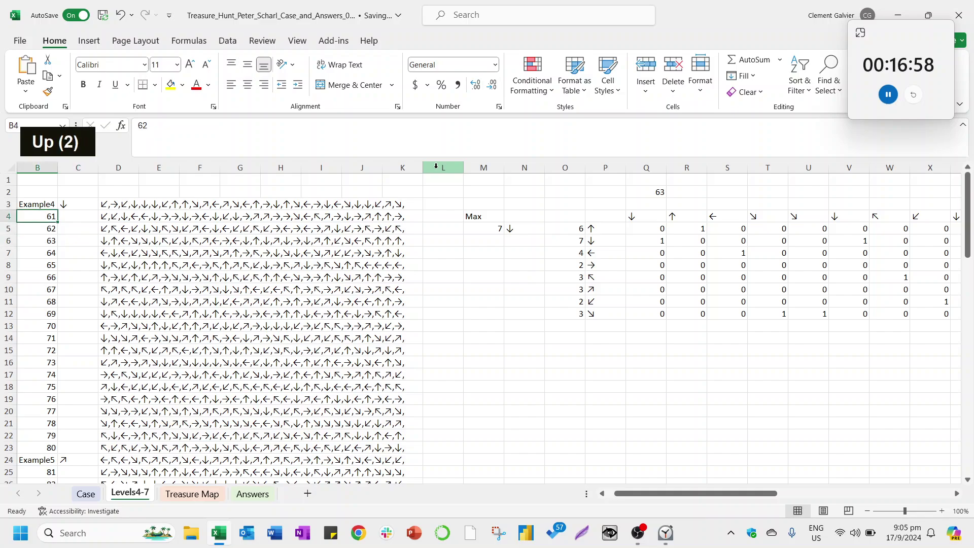
key("shift+Down")
key("shift+Down")
key("shift+Down")
key("shift+Down")
key("shift+Down")
key("shift+Down")
key("shift+Down")
key("shift+Down")
key("shift+Down")
key("shift+Down")
key("shift+Down")
key("shift+Down")
key("shift+Down")
key("shift+Down")
key("shift+Down")
key("shift+Down")
key("shift+Down")
key("shift+Down")
key("shift+Down")
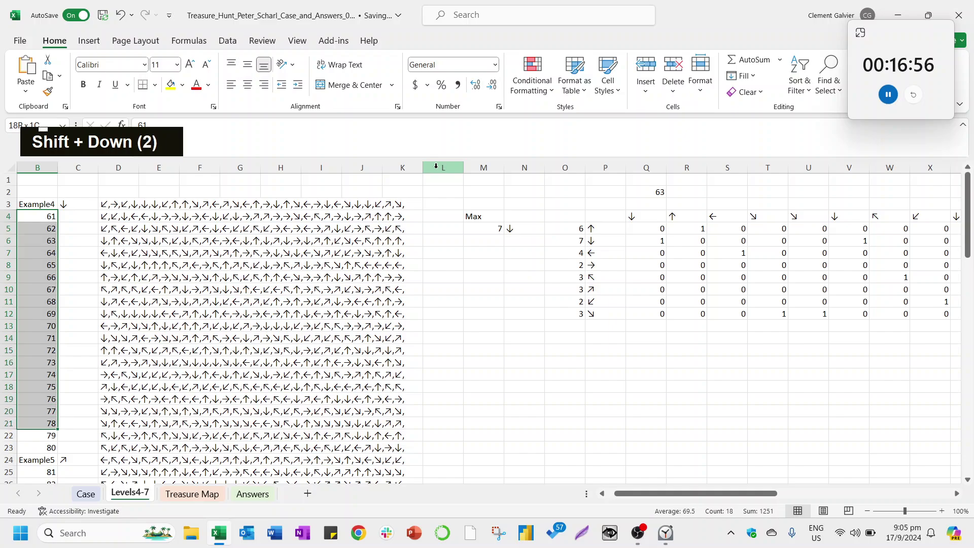
key("ctrl+c")
key("ctrl+Right")
key("ctrl+Right")
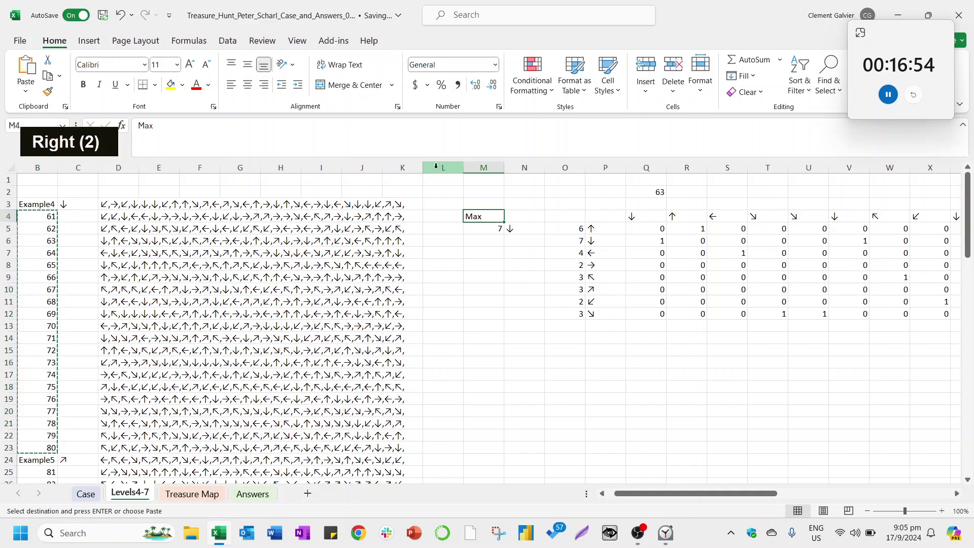
key("Down")
key("Down")
key("Down")
key("Down")
key("Down")
key("Down")
key("Down")
key("Down")
key("Down")
key("Down")
key("Down")
key("Down")
key("Up")
key("Down")
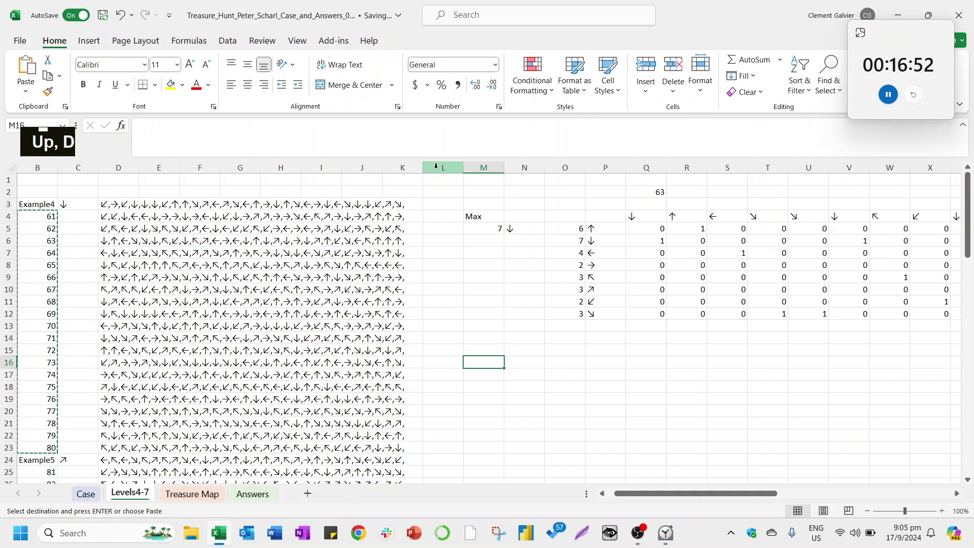
key("ctrl+alt+v")
key("v")
key("Return")
Enter =N5 in N15 to link the most frequent direction above the empty column beside the list numbers.
key("Up")
key("Right")
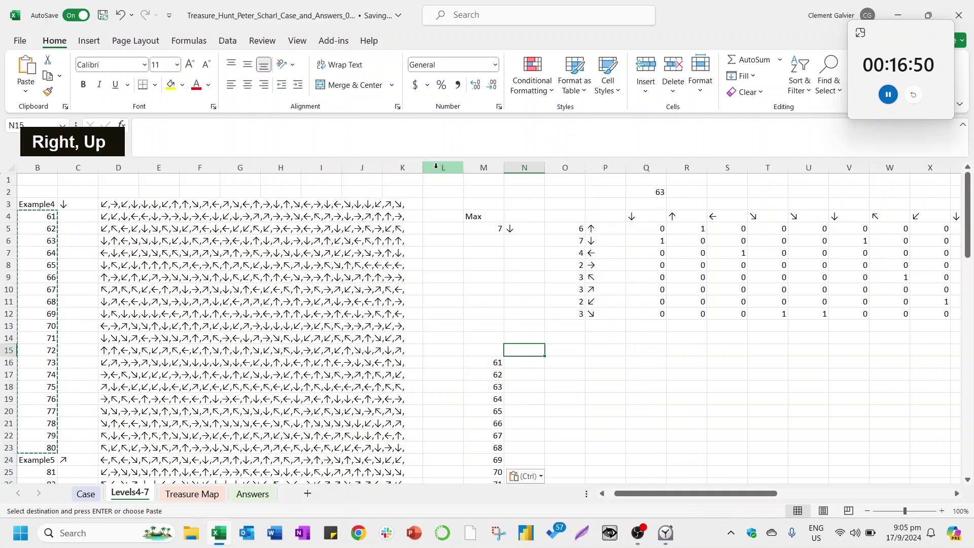
type("=")
key("ctrl+Up")
key("Return")
key("Up")
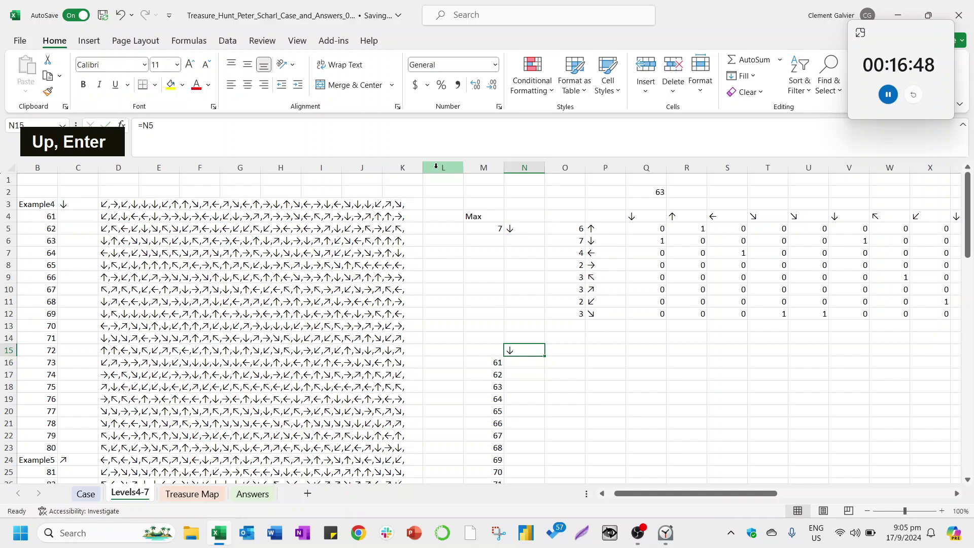
Create a what-if data table over M15:N35 with Q2 as the column input cell.
left_click_drag(497, 350, 524, 462)
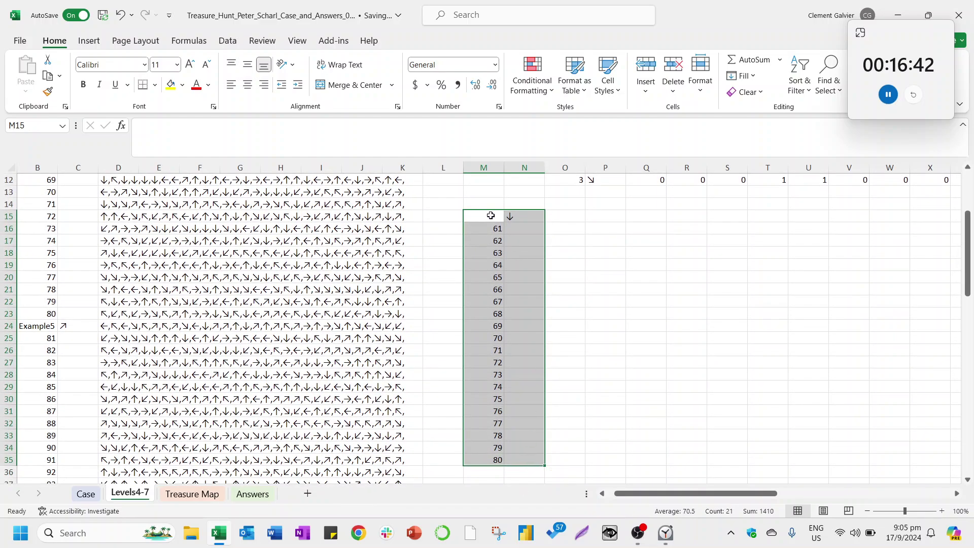
left_click(136, 41)
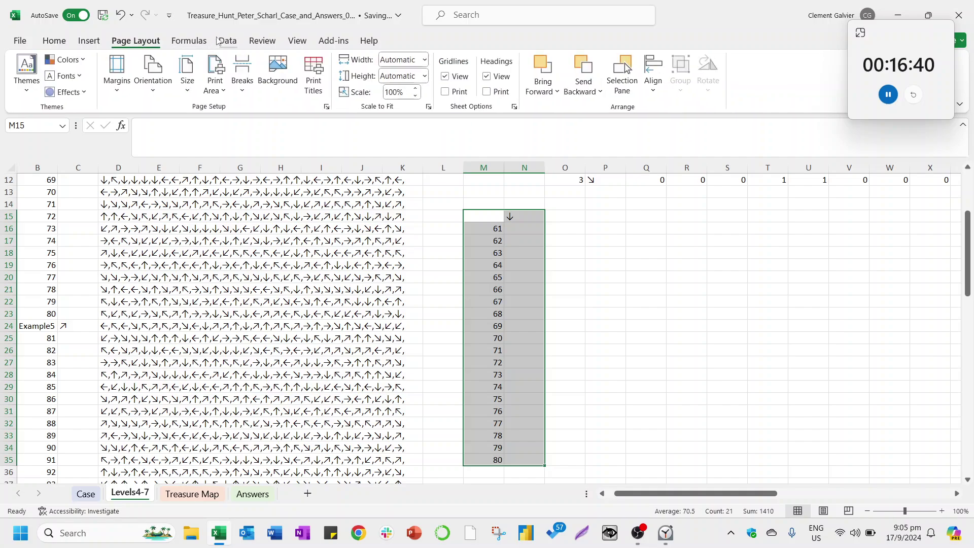
left_click(227, 41)
left_click(751, 92)
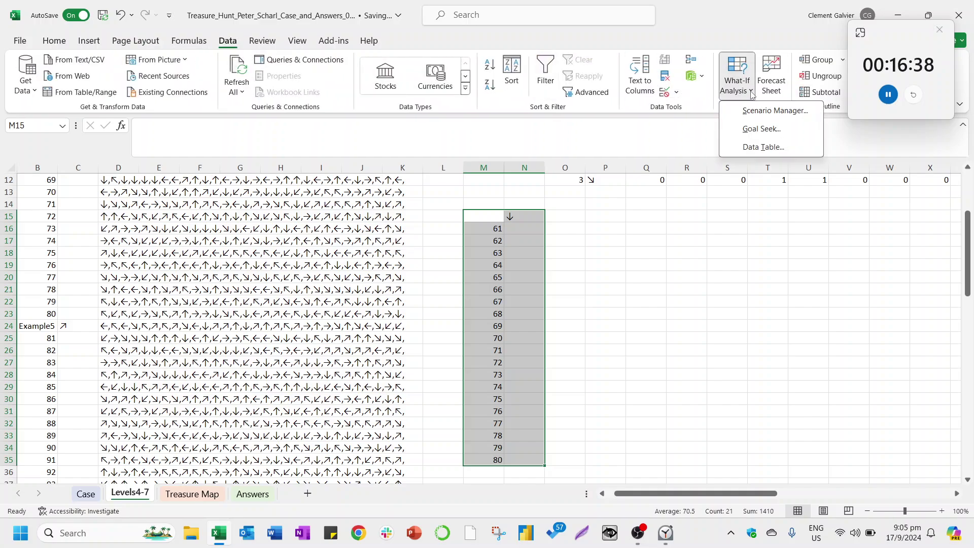
left_click(764, 147)
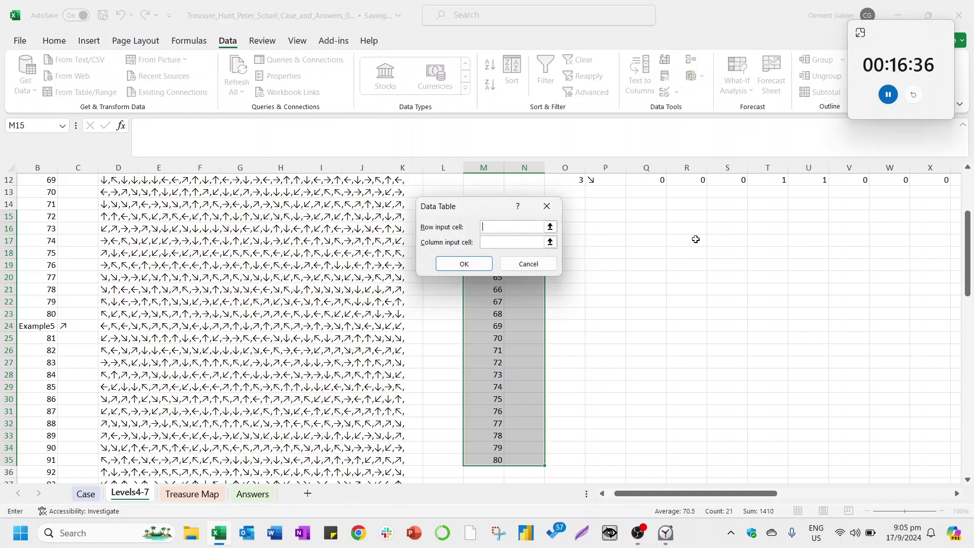
left_click(539, 242)
scroll(659, 279, "up", 4)
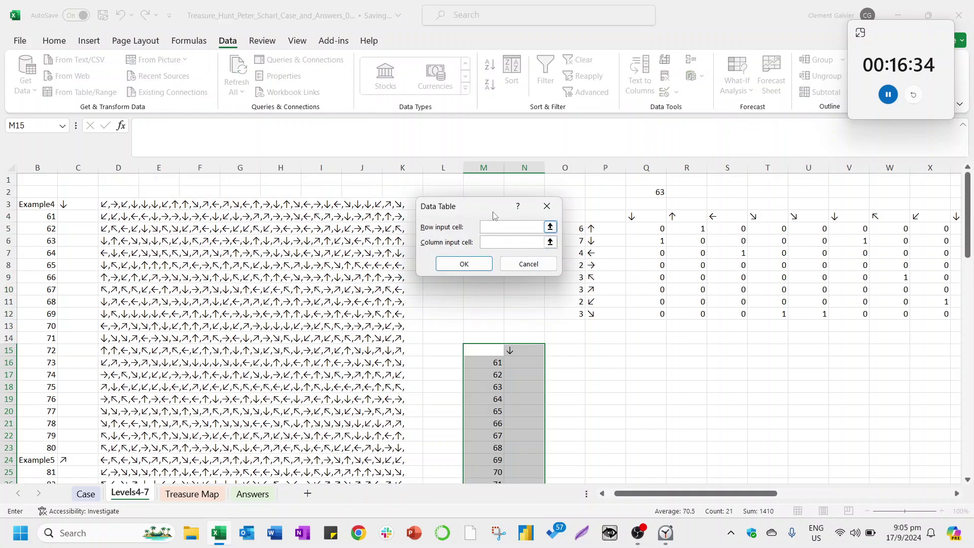
left_click_drag(495, 215, 395, 195)
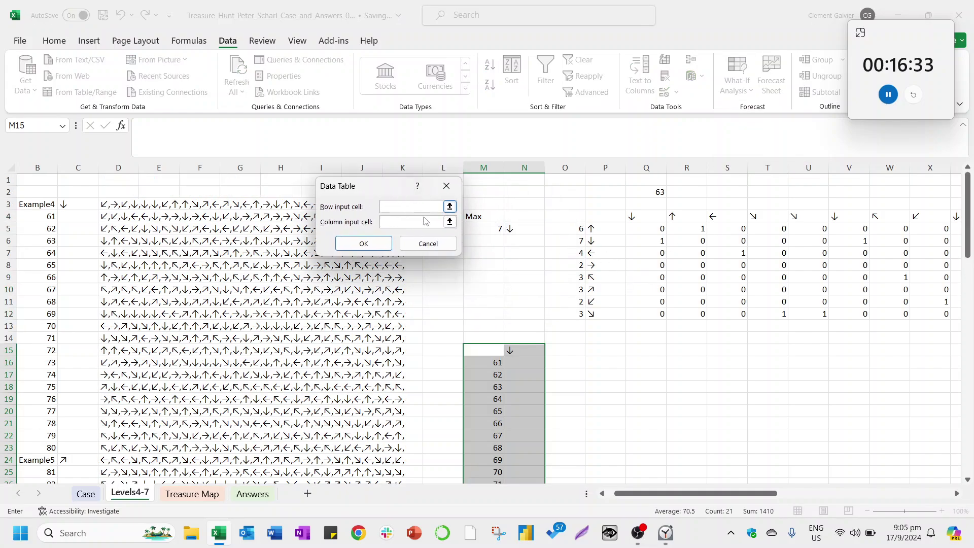
left_click(661, 192)
left_click(363, 243)
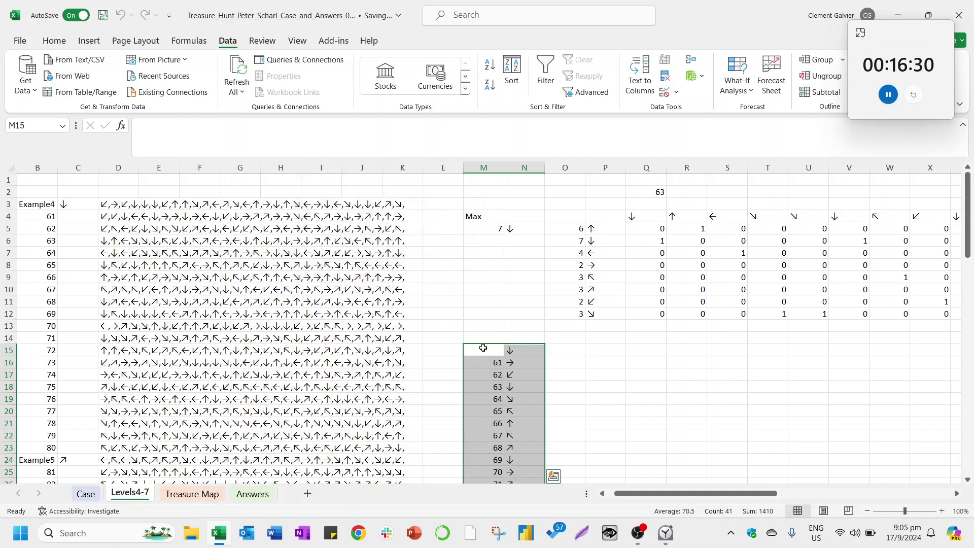
Copy the data table results in N16:N35 and paste them as values into the Level 4 answers from E147 on the Case sheet.
left_click(522, 363)
key("shift")
key("ctrl+shift+Down")
key("ctrl+c")
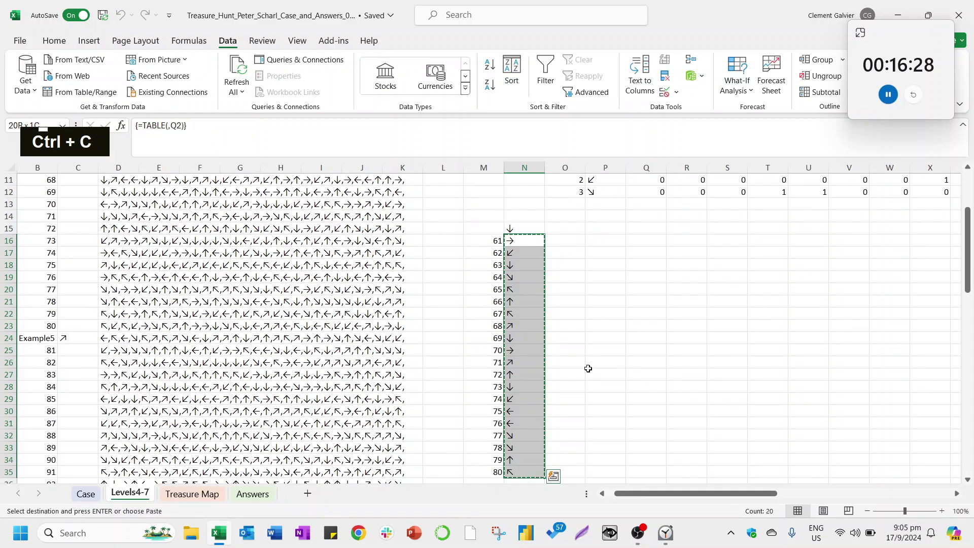
key("ctrl+Page_Up")
key("Left")
key("Left")
key("Left")
key("Down")
key("Down")
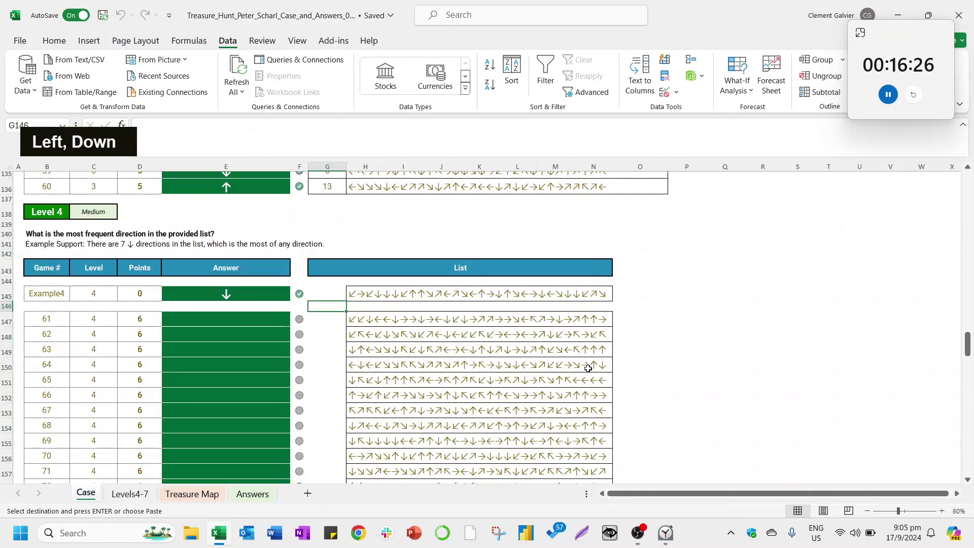
key("ctrl+alt+v")
key("v")
key("Return")
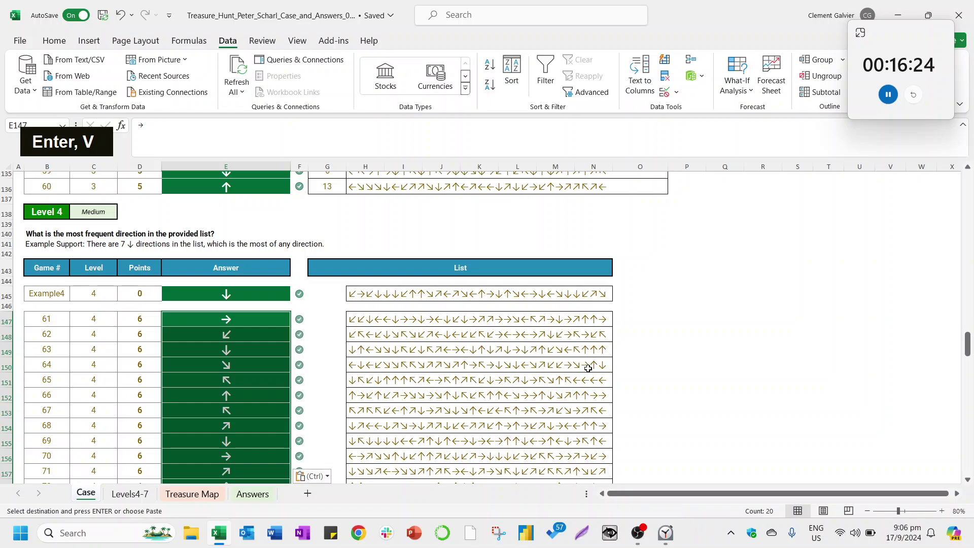
Read the Level 5 question and its example support on the Case sheet.
key("ctrl+Down")
key("Down")
key("ctrl+Down")
key("Down")
key("Down")
key("Down")
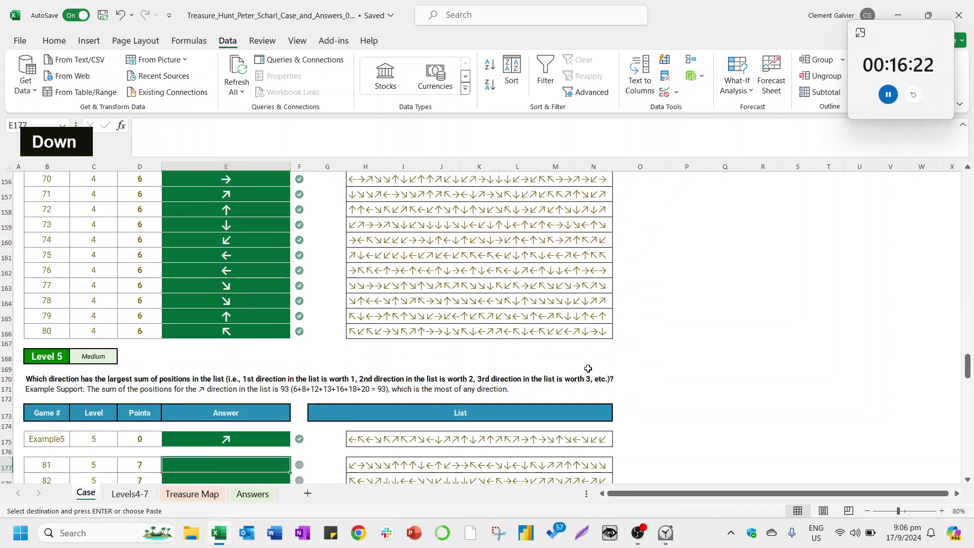
key("ctrl+Up")
key("Up")
key("Up")
key("Up")
key("Up")
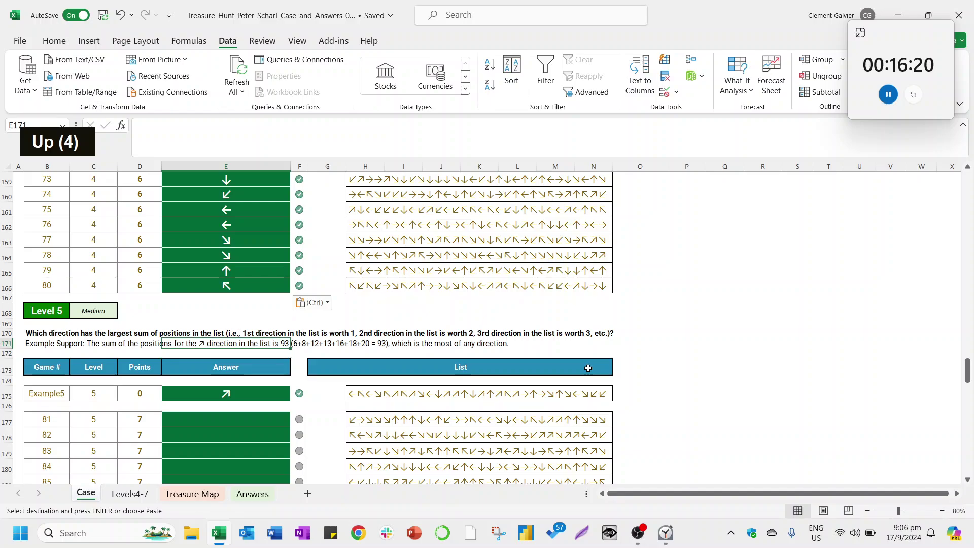
key("Up")
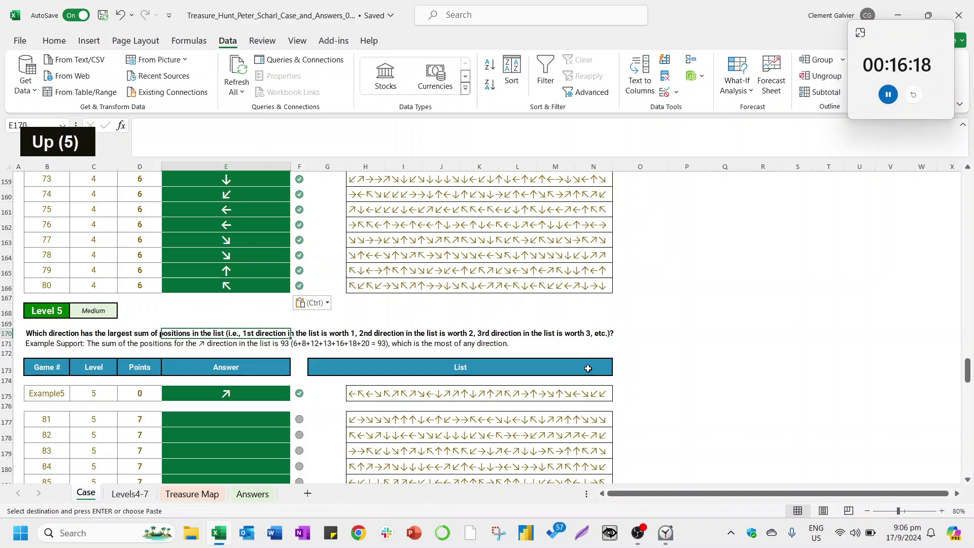
key("Down")
key("Down")
key("Down")
key("Down")
Fill the finished Level 4 rows in B3:D23 on the Levels4-7 sheet with yellow.
key("ctrl+Page_Down")
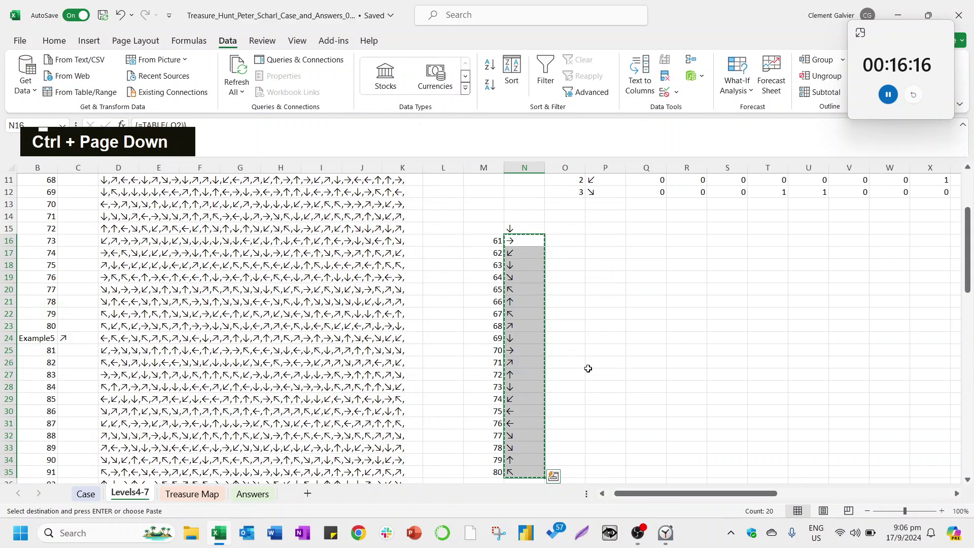
key("Up")
key("ctrl+Up")
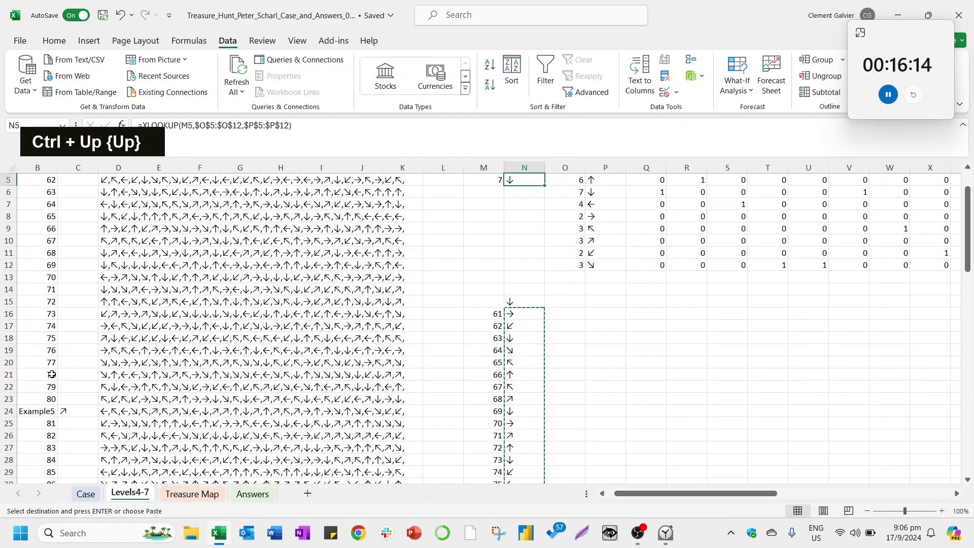
left_click_drag(53, 395, 107, 187)
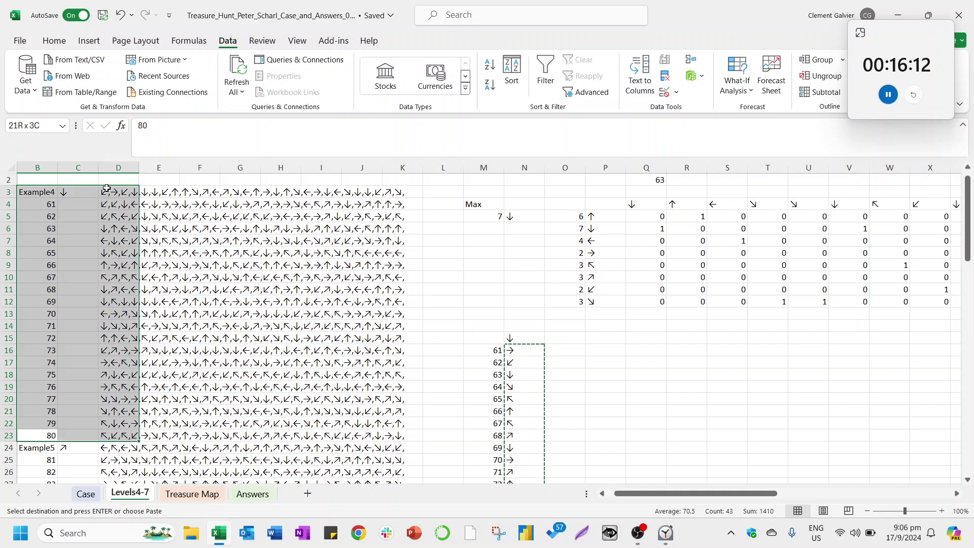
left_click(54, 41)
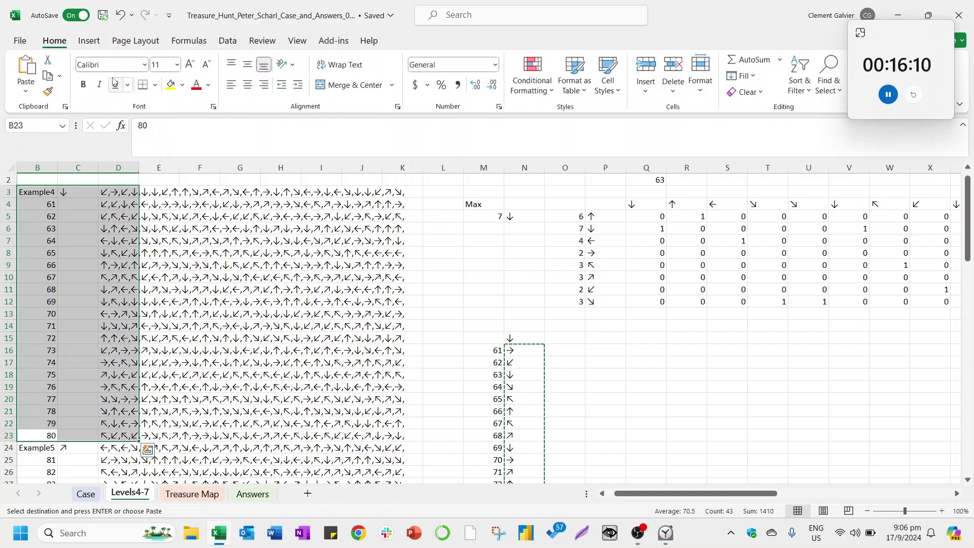
left_click(170, 86)
left_click(49, 455)
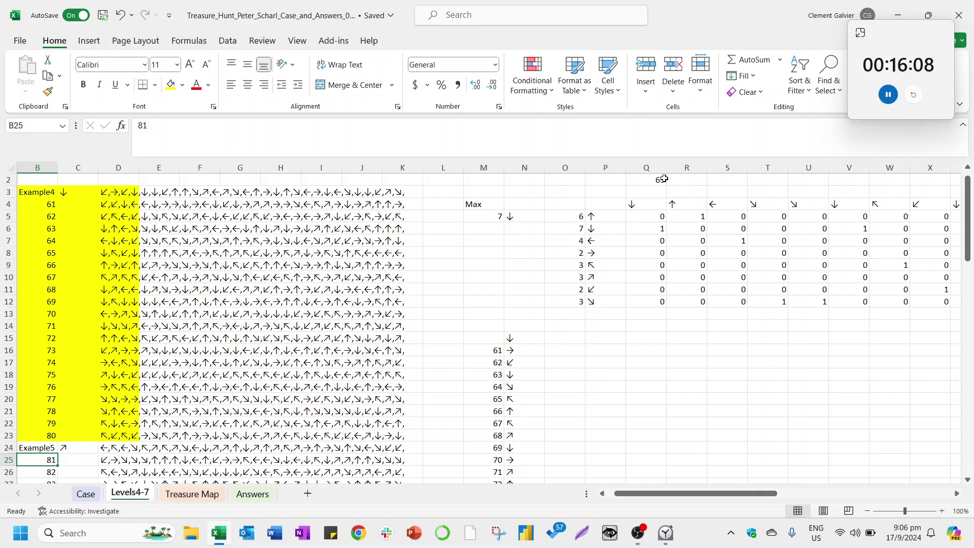
Set the list number in Q2 to 81 to load the first Level 5 list.
left_click(664, 179)
type("81")
key("Return")
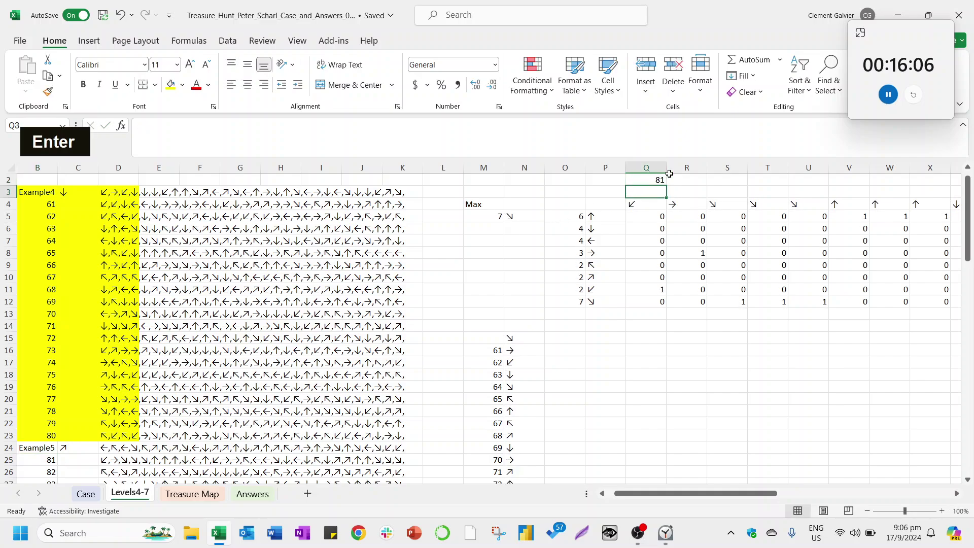
Review the direction match grid for list 81, and reread the Level 5 question on the Case sheet.
key("Down")
key("Left")
key("Down")
key("Left")
key("Right")
key("Right")
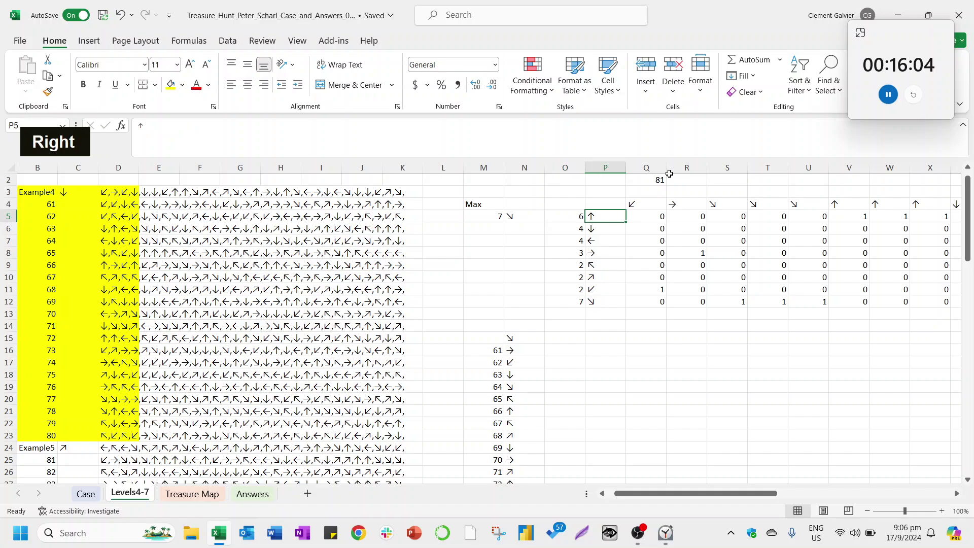
key("ctrl+Page_Up")
key("ctrl")
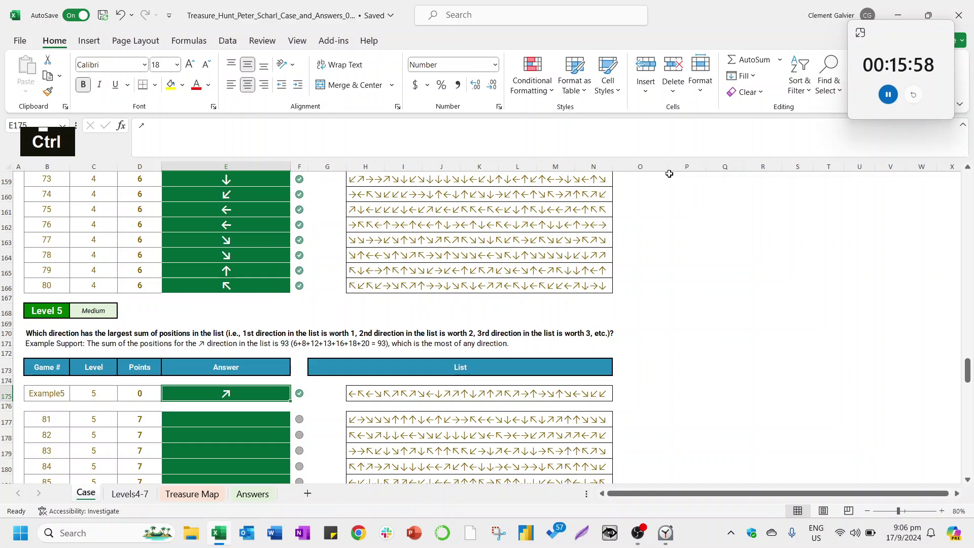
On the Levels4-7 sheet, start position numbering above the arrows with 1 in Q3 and =Q3+1 in R3.
key("ctrl+Page_Down")
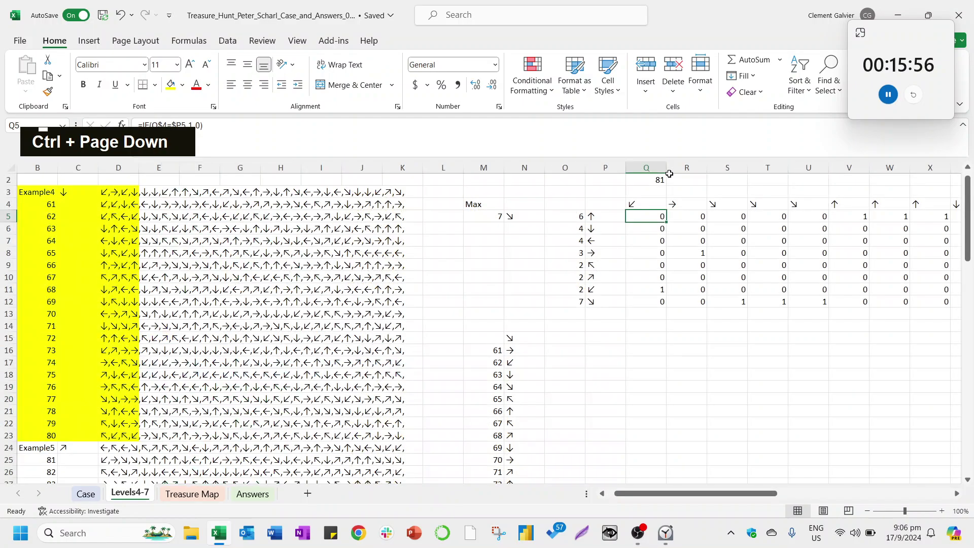
key("Right")
key("Up")
key("Up")
key("Left")
type("1")
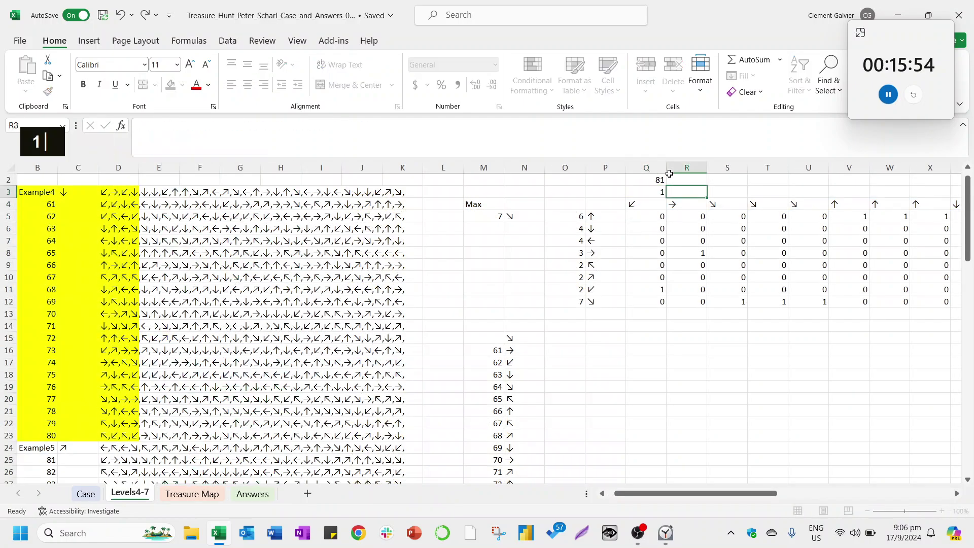
key("Right")
type("=")
key("Left")
type("+1")
key("Return")
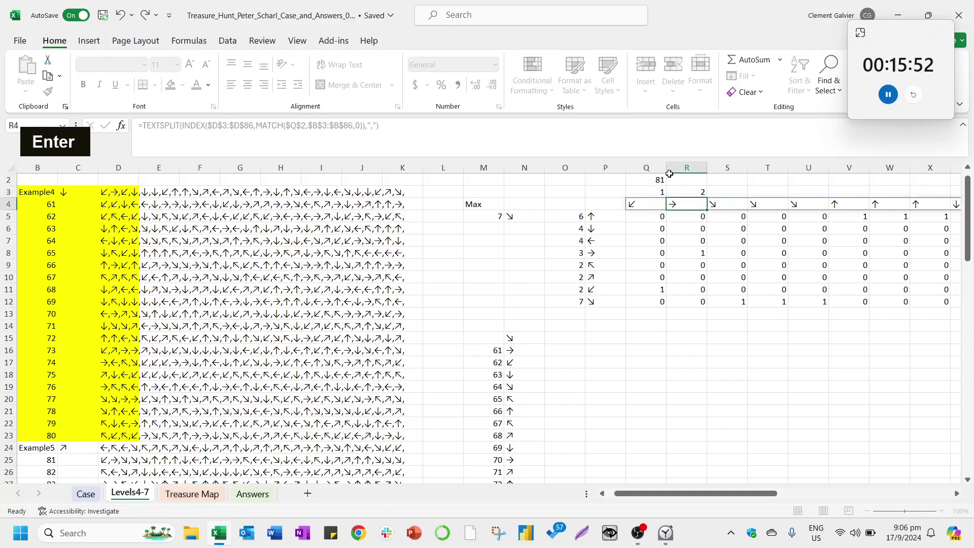
Copy the numbering formula from R3 across row 3 to column AT.
key("Up")
key("ctrl+c")
key("Down")
key("ctrl+Right")
key("Right")
key("Up")
key("ctrl+shift+Left")
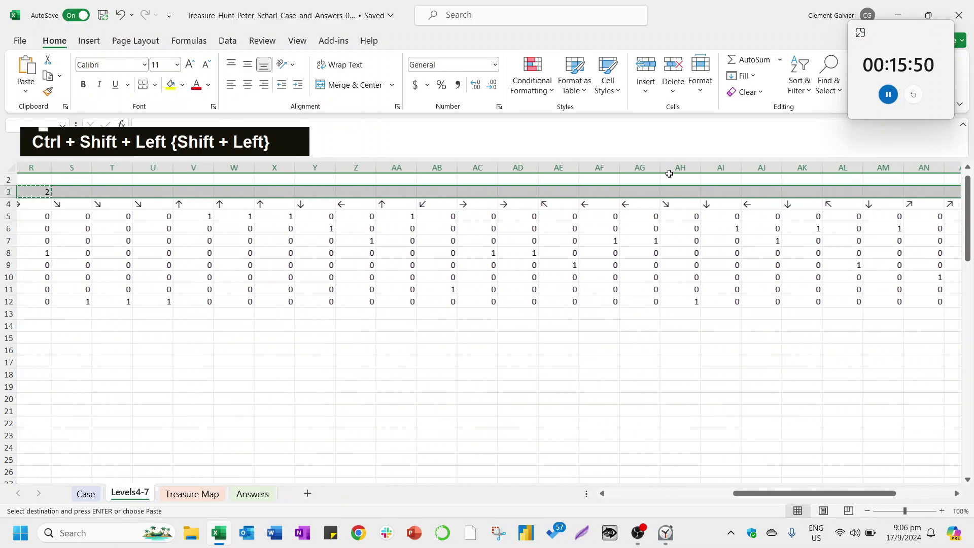
key("ctrl+v")
Change the formula in Q5 to =IF(Q$4=$P5,Q$3,0) so matches return their position number.
key("ctrl+Left")
key("Left")
key("Left")
key("Down")
key("Down")
key("Right")
key("Right")
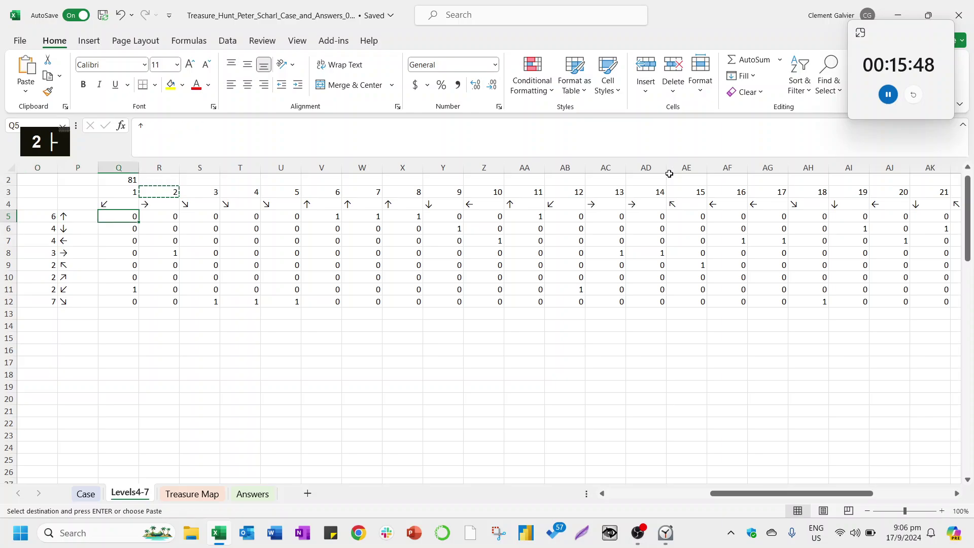
key("F2")
key("Left")
key("Left")
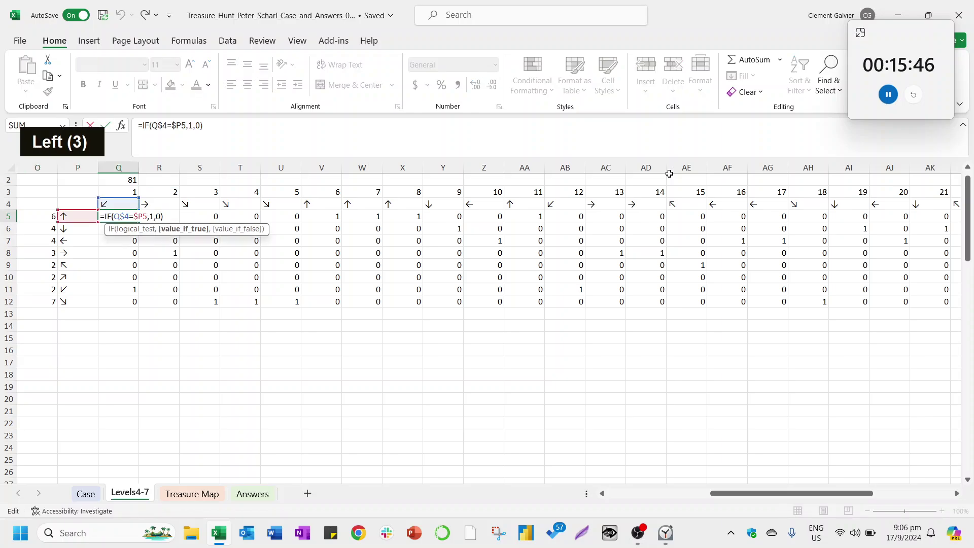
key("BackSpace")
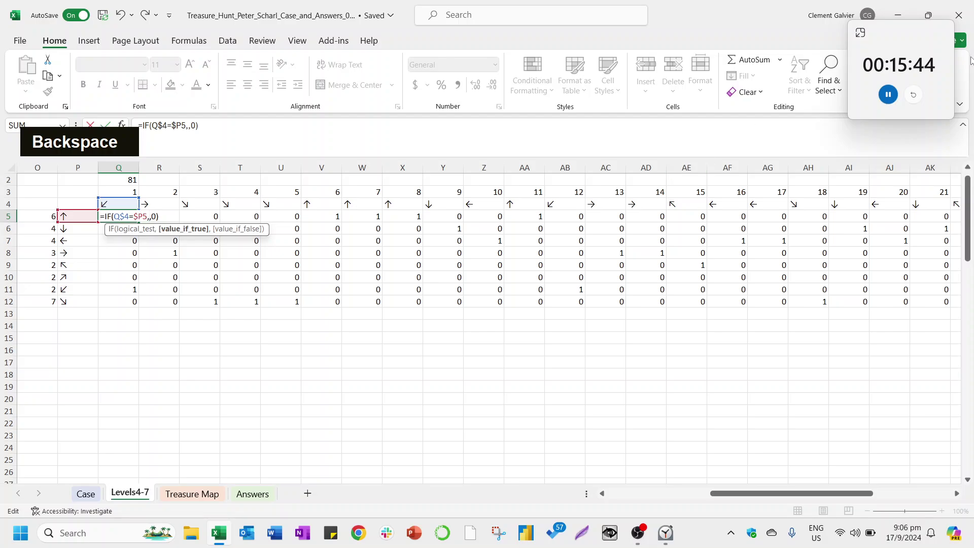
left_click(135, 191)
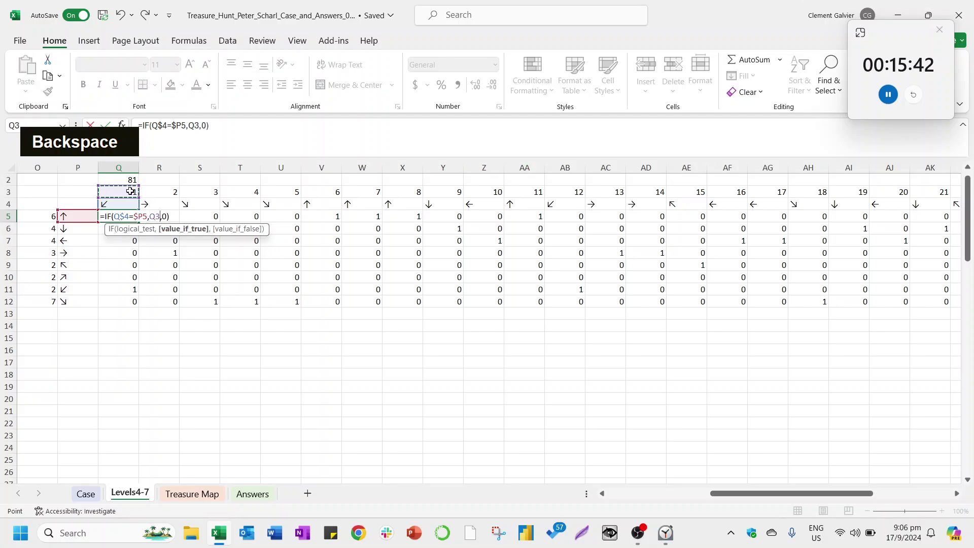
key("F4")
key("F4")
key("Return")
Copy the Q5 formula over the whole direction grid Q5:AT12.
key("Up")
key("ctrl+c")
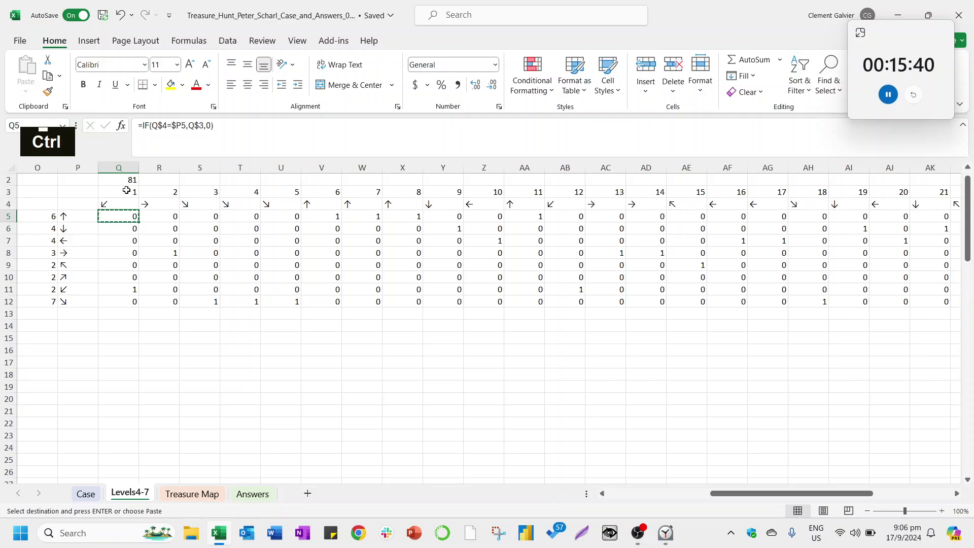
key("ctrl+shift+Right")
key("ctrl+shift+Down")
key("ctrl+v")
key("Left")
key("Left")
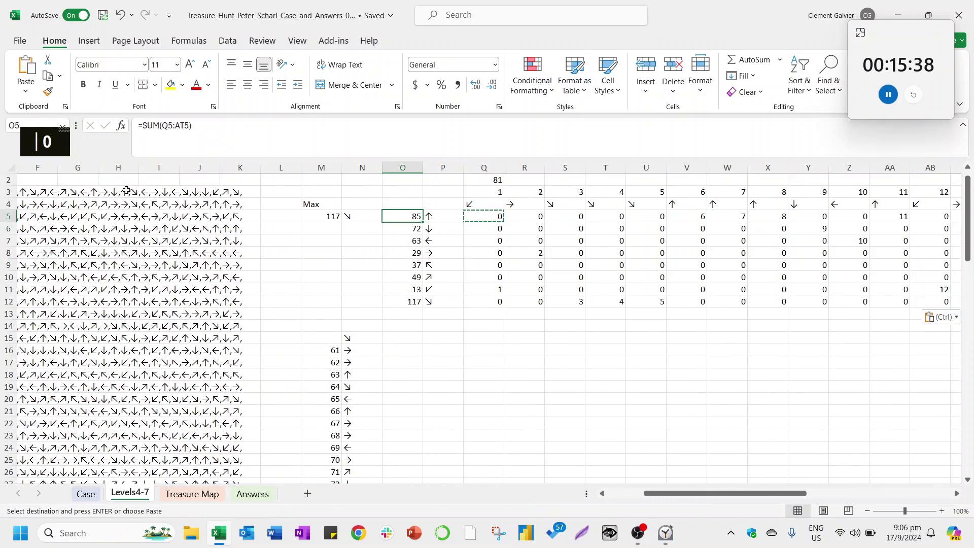
key("Left")
key("Left")
key("Right")
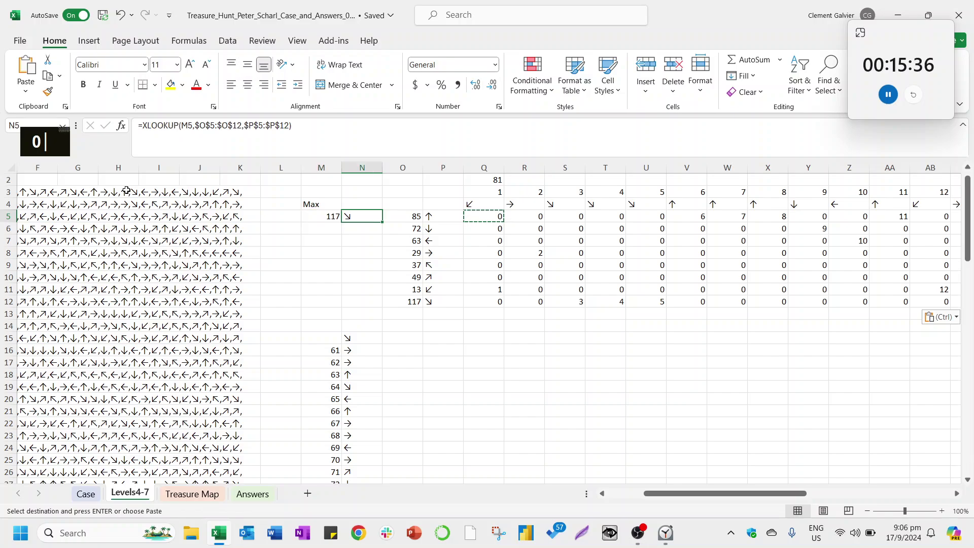
Copy game numbers 81 to 100 from column B and paste them as values from M16 down.
key("Left")
key("ctrl+Down")
key("Left")
key("Left")
key("Left")
key("Left")
key("Left")
key("Left")
key("Left")
key("Left")
key("Left")
key("Left")
key("Left")
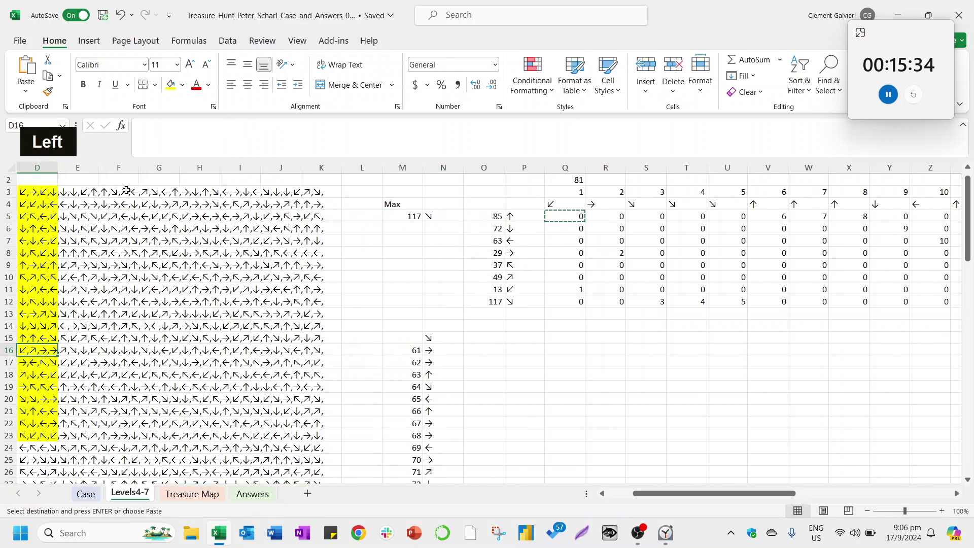
scroll(179, 322, "down", 7)
left_click_drag(87, 216, 86, 447)
key("ctrl+c")
scroll(518, 376, "up", 7)
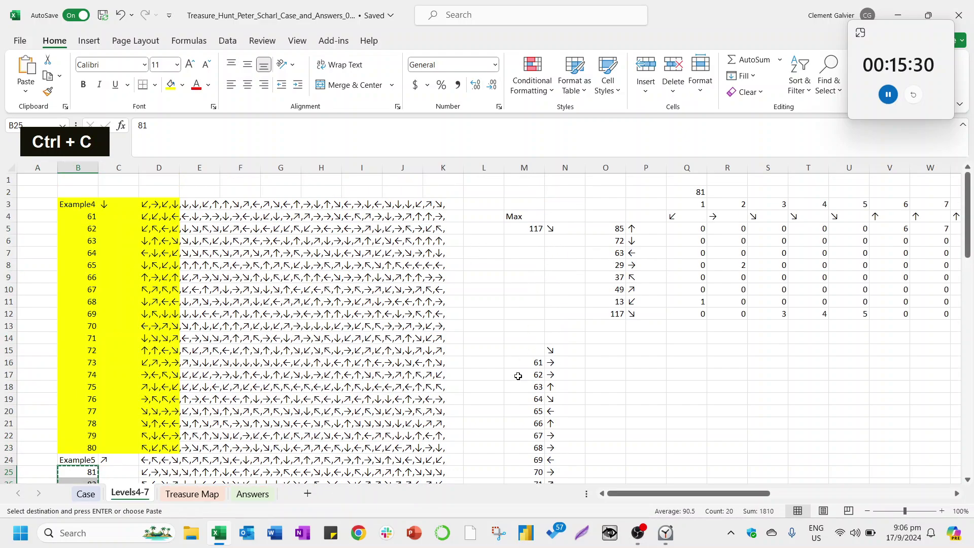
left_click(526, 361)
key("ctrl+alt+v")
key("v")
key("Return")
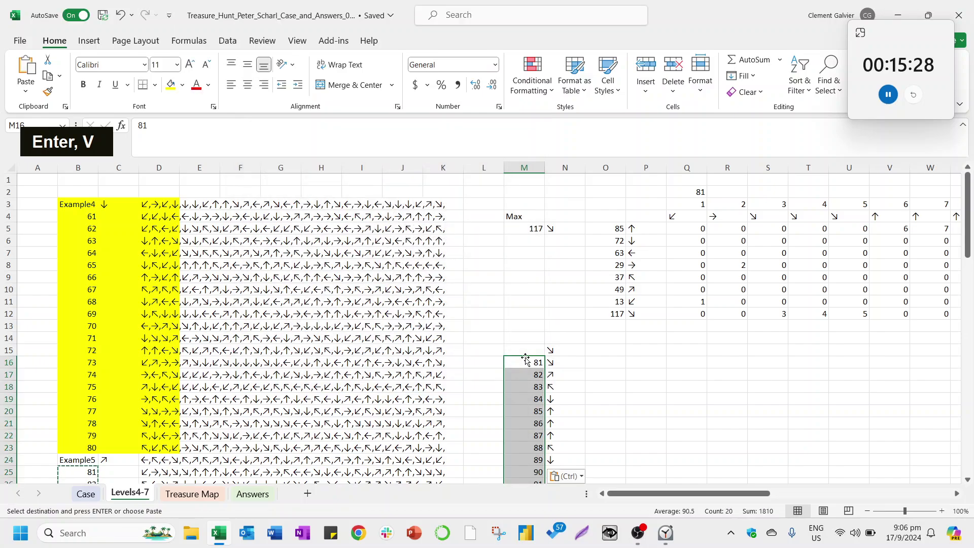
Copy the arrow results in N16:N35 and paste them as values into the Level 5 answers for games 81 to 100 on the Case sheet.
key("Right")
key("ctrl+shift+Down")
key("ctrl+c")
key("ctrl+Page_Up")
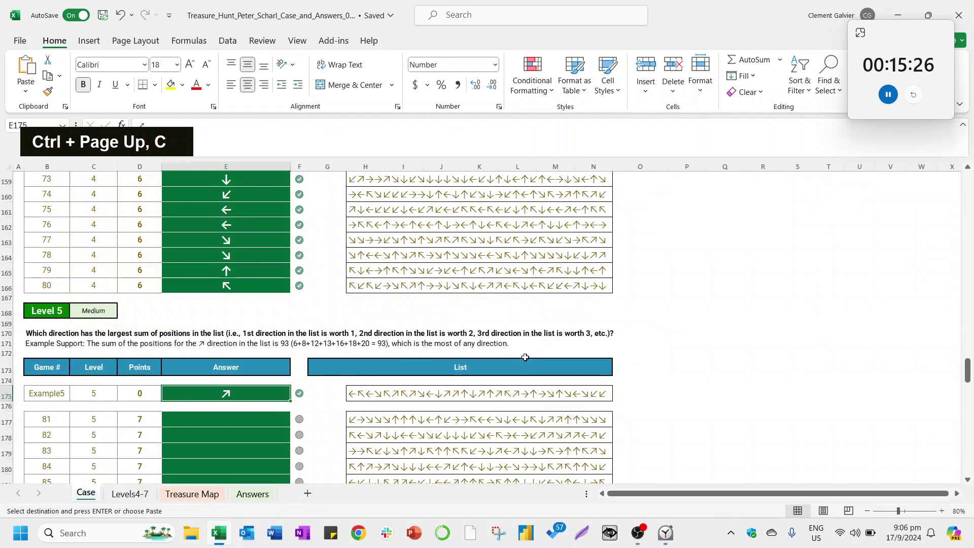
key("Down")
key("Down")
key("ctrl+alt+v")
key("v")
key("Return")
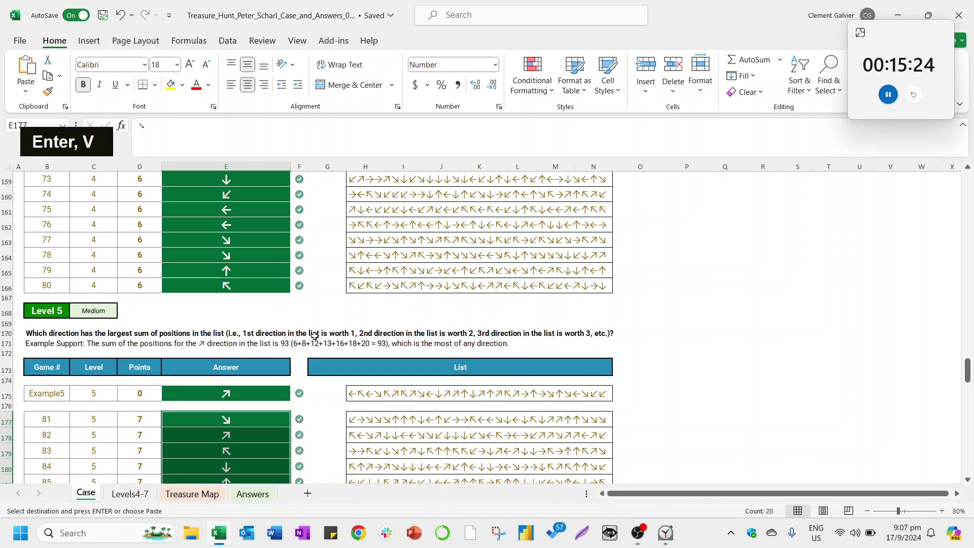
Read the Level 6 question and its example on the Case sheet.
scroll(314, 335, "down", 12)
left_click(250, 321)
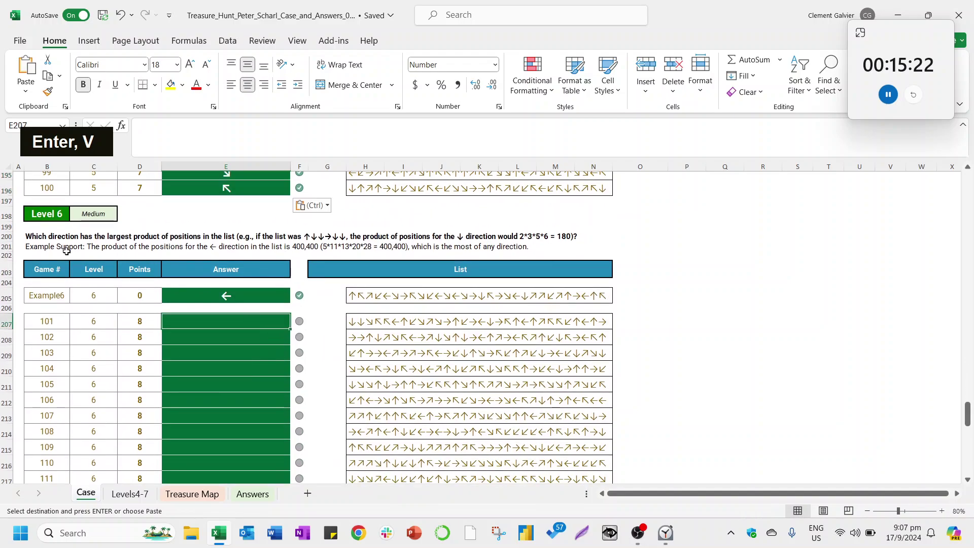
left_click(66, 251)
key("Up")
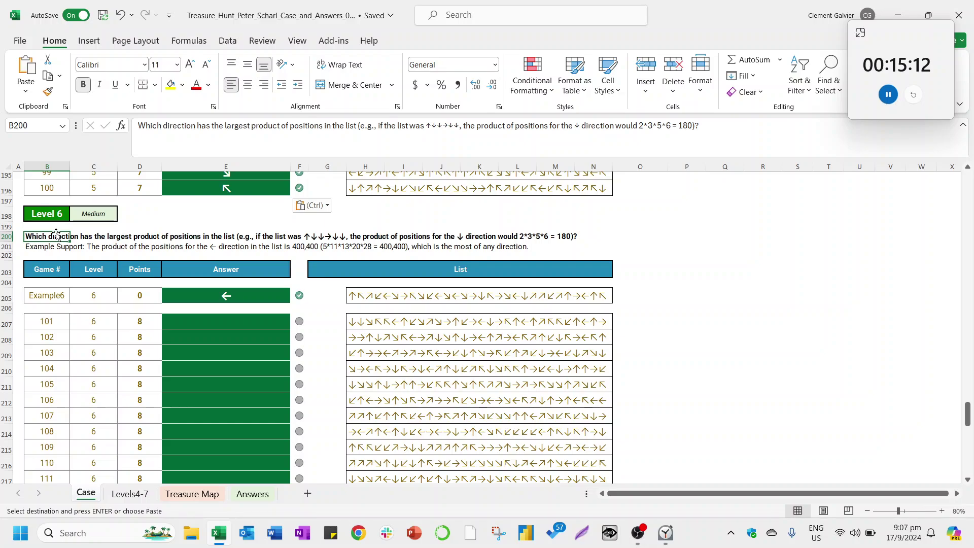
On the Levels4-7 sheet, highlight the completed Level 5 rows B24:D44 in yellow.
key("ctrl")
key("ctrl+Page_Down")
key("ctrl+q")
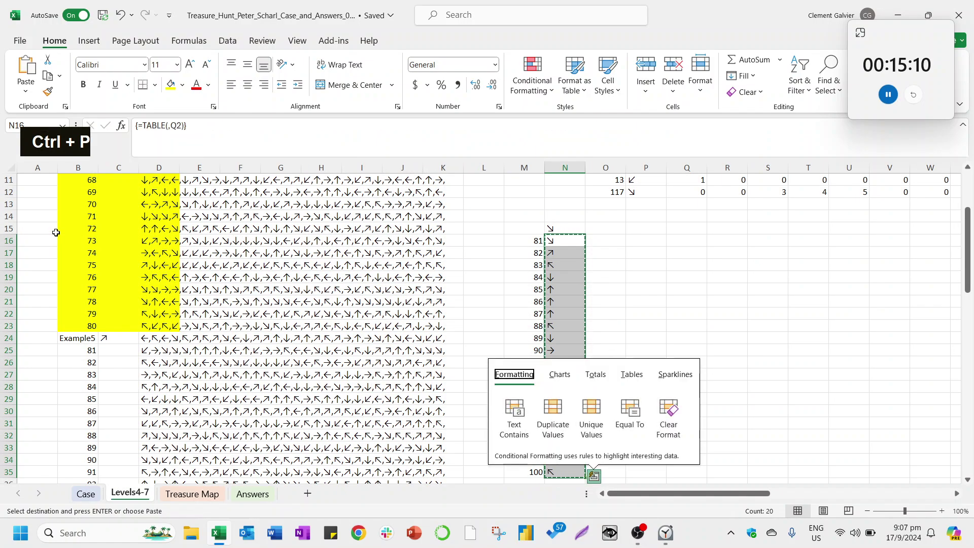
key("Escape")
key("Right")
key("Right")
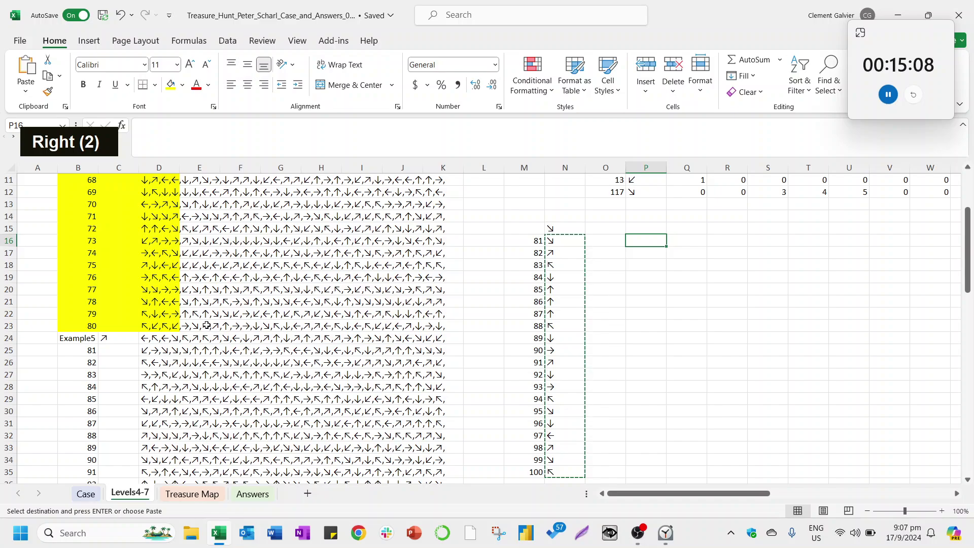
scroll(167, 335, "down", 6)
scroll(167, 335, "up", 3)
left_click_drag(78, 216, 188, 462)
left_click(170, 85)
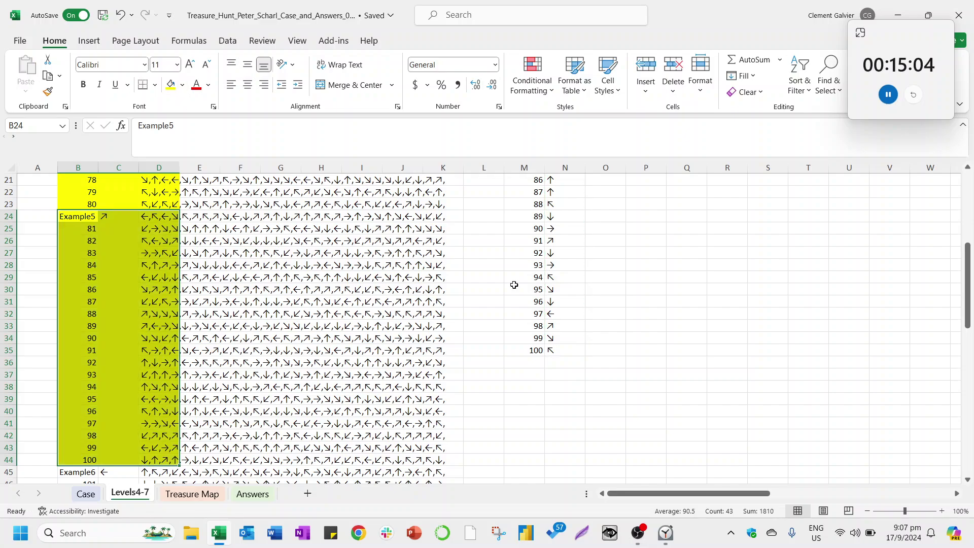
scroll(598, 310, "up", 7)
left_click(646, 235)
left_click(611, 231)
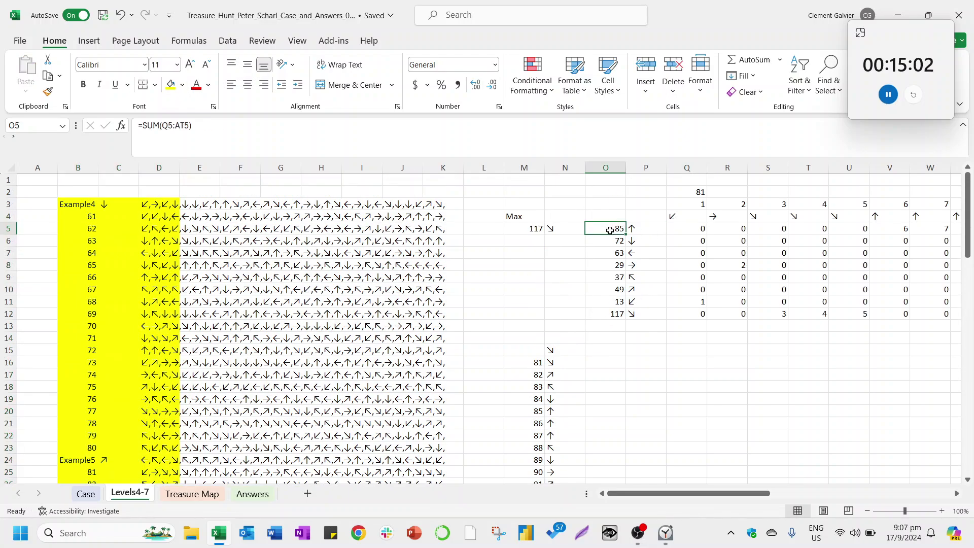
key("F2")
type("PRODUCT(")
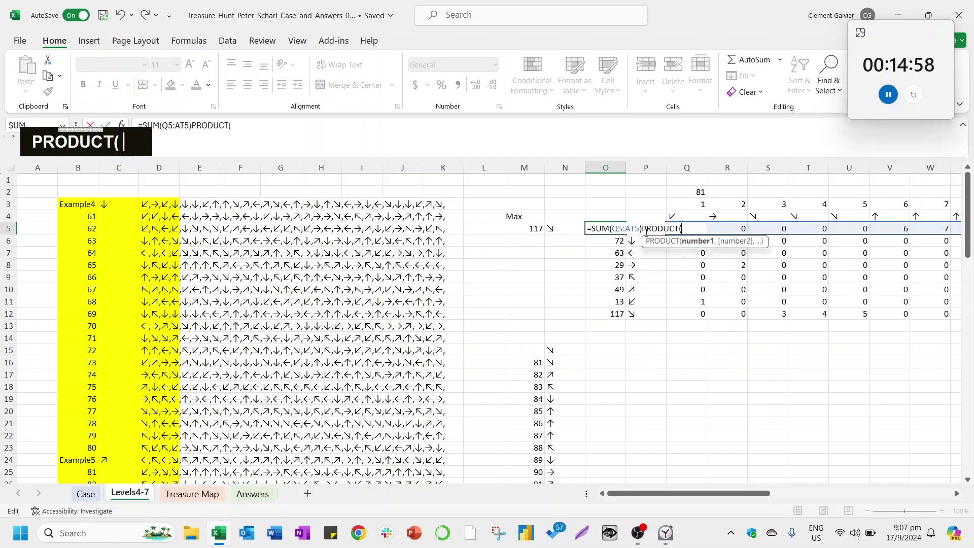
key("Escape")
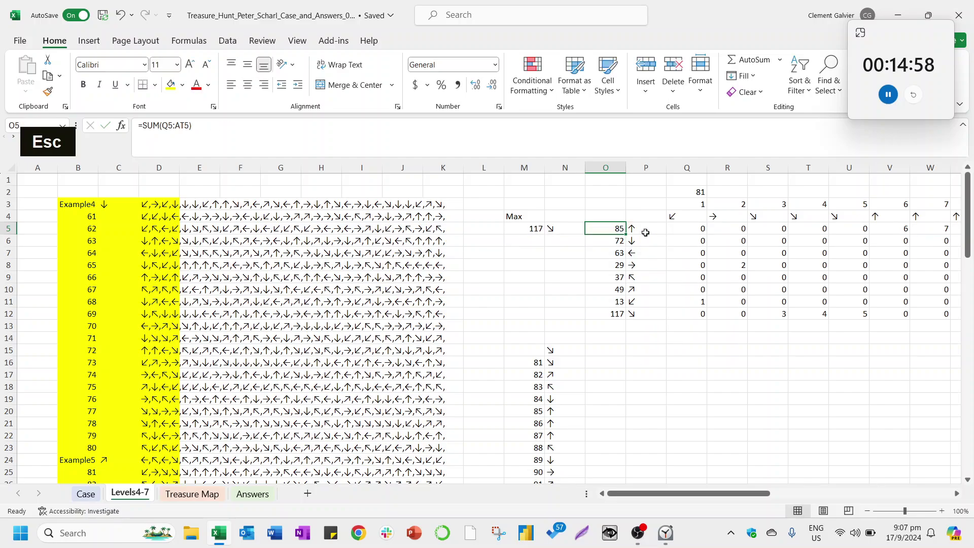
Replace the formula in O5 with =PRODUCT(Q5:AT5).
key("BackSpace")
type("=PRODUCT(")
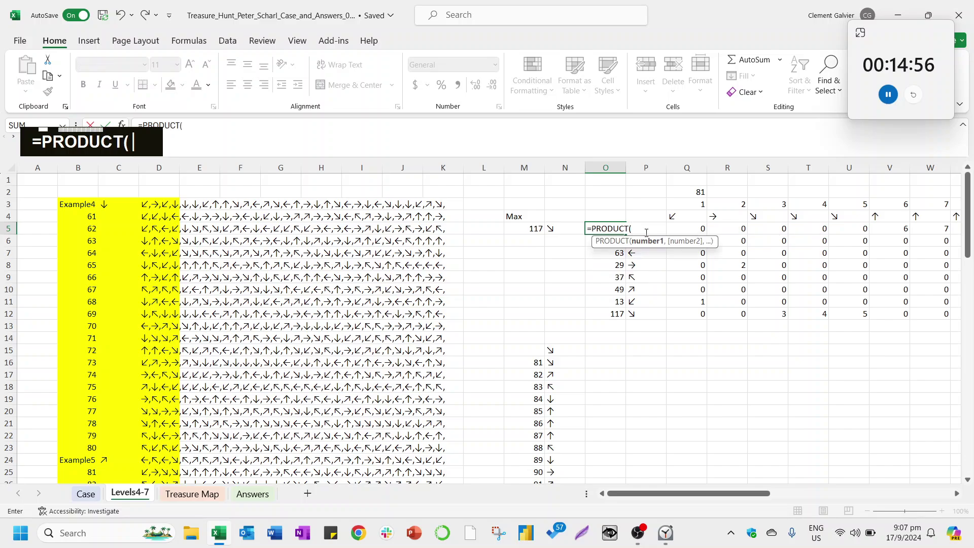
key("Right")
key("Right")
key("ctrl+shift+Right")
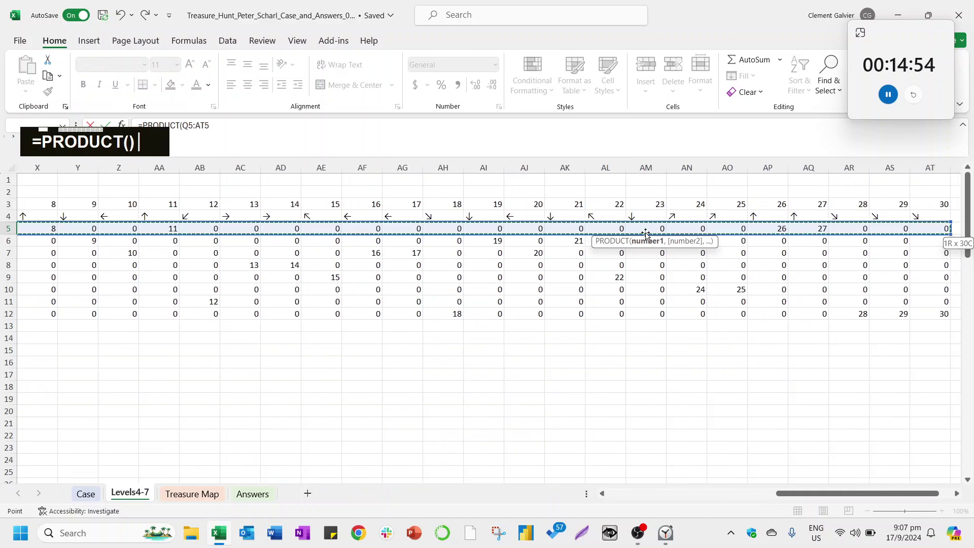
key("Return")
Change the formula in Q5 to =IF(Q$4=$P5,Q$3,"") so non-matching positions return empty text.
key("Up")
key("Right")
key("Right")
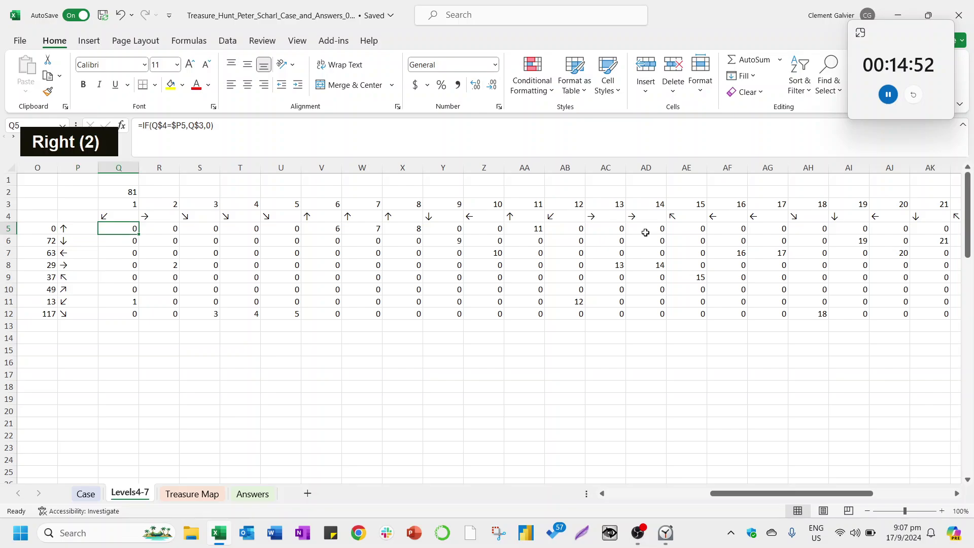
key("F2")
key("Left")
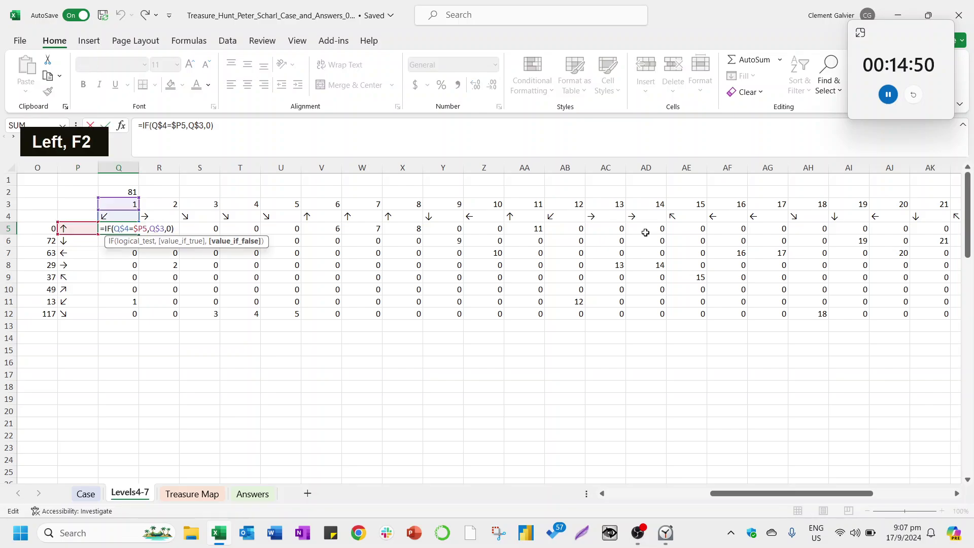
key("BackSpace")
type("\"\"")
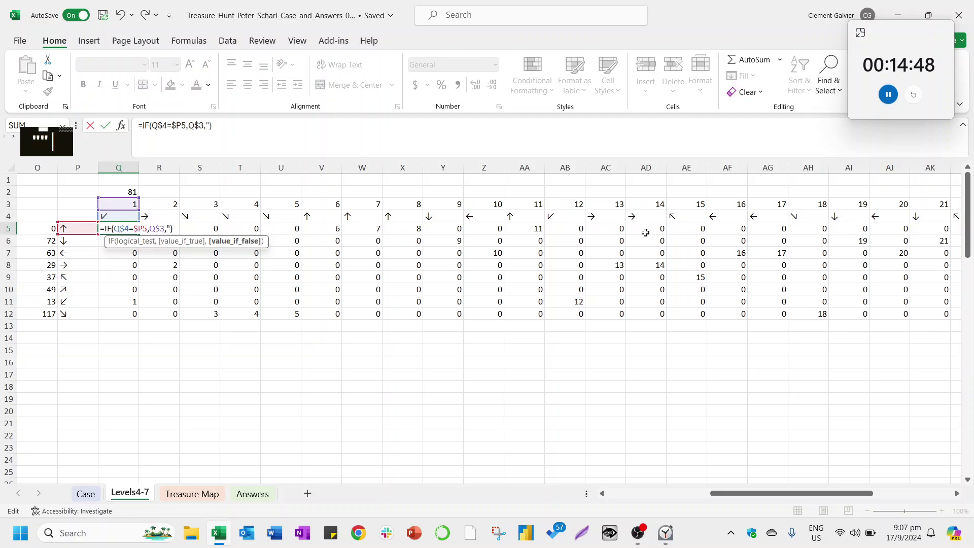
key("Return")
Copy the revised Q5 formula across row 5 and down over the grid Q5:AT12.
key("Up")
key("ctrl+c")
key("ctrl+shift+Right")
key("ctrl+v")
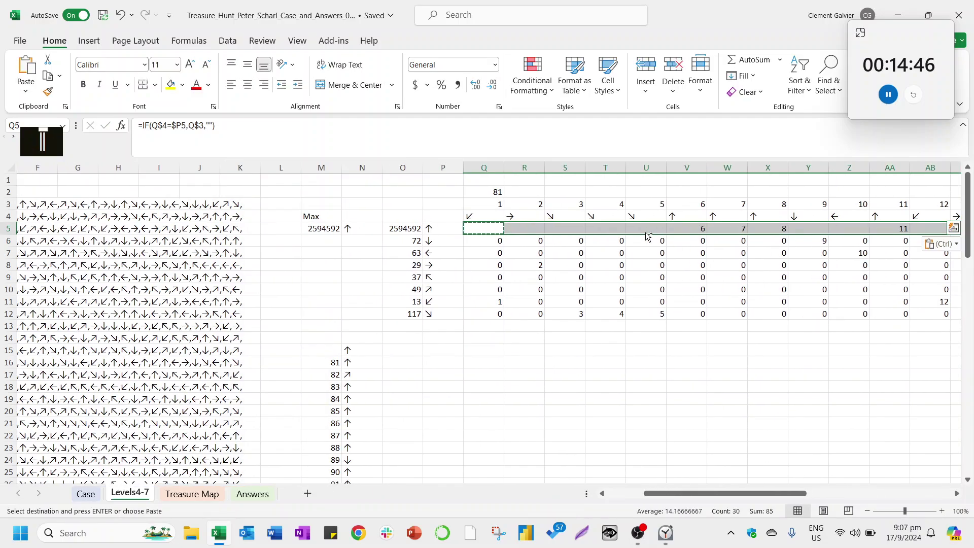
key("ctrl+c")
key("ctrl+shift+Down")
key("ctrl+v")
key("Left")
key("Left")
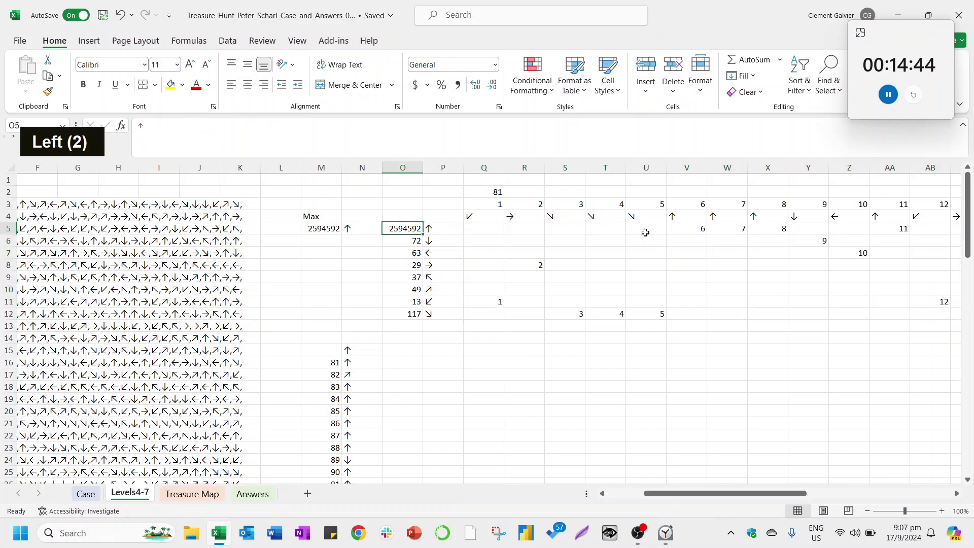
key("Left")
key("Left")
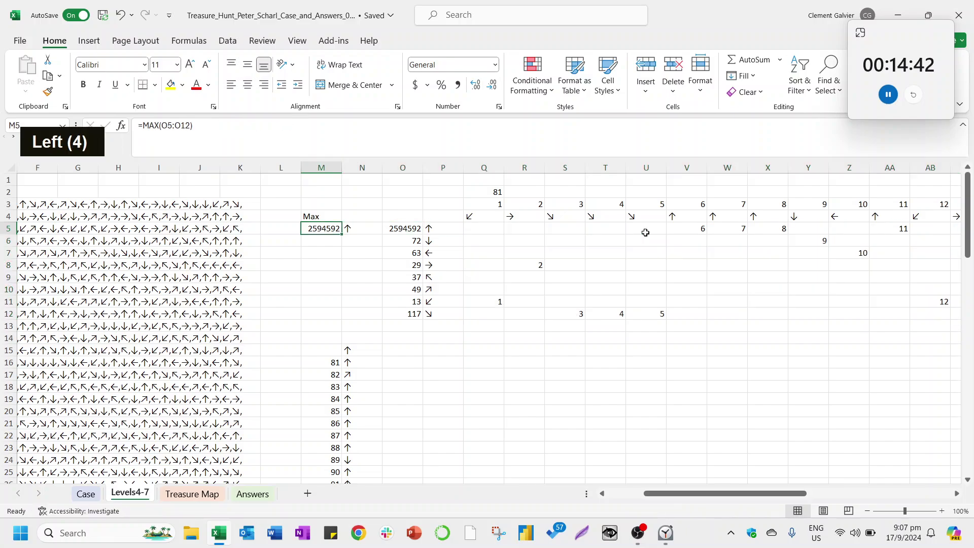
Copy the PRODUCT formula from O5 down through O12 for all eight directions.
left_click_drag(660, 489, 623, 490)
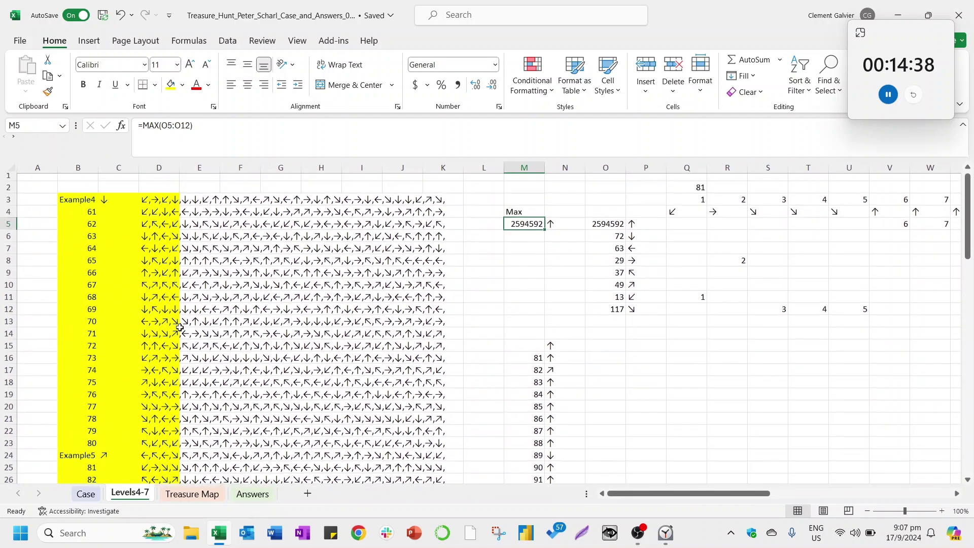
left_click(620, 305)
key("ctrl+Up")
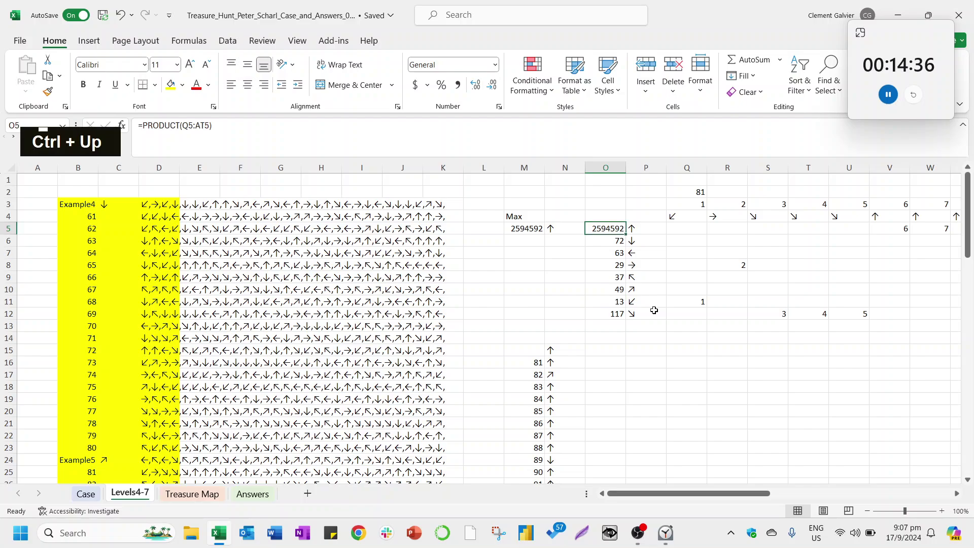
key("ctrl+c")
key("ctrl+shift+Down")
key("ctrl+v")
key("ctrl+Down")
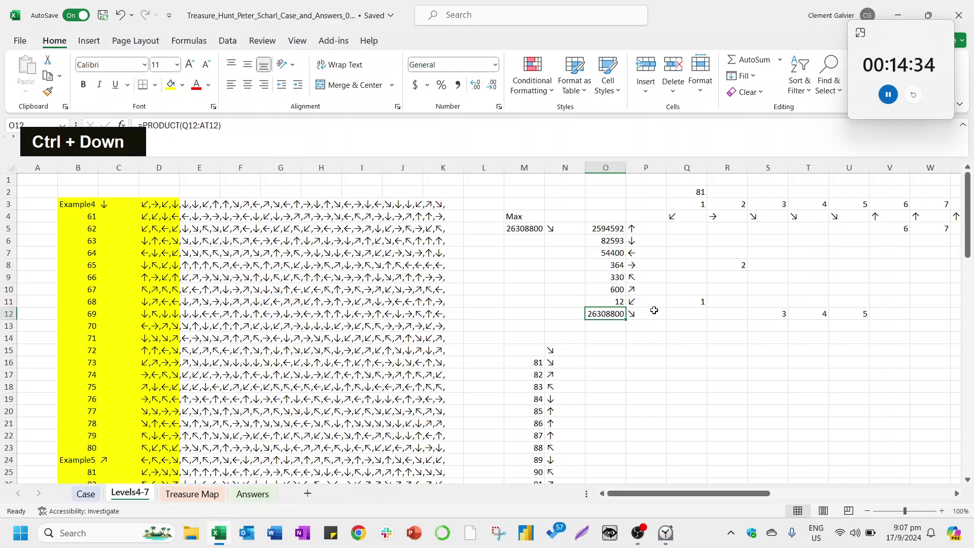
Copy the Level 6 game numbers 101 to 120 from column B and paste them as values starting at M16.
scroll(145, 309, "down", 12)
left_click(92, 301)
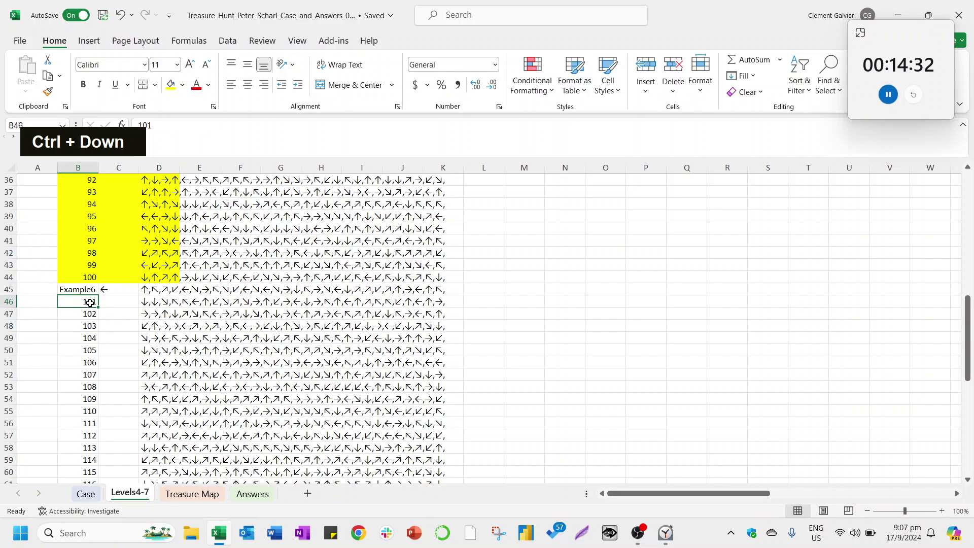
key("shift+Down")
key("shift+Down")
key("shift+Down")
key("shift+Down")
key("shift+Down")
key("shift+Down")
key("shift+Down")
key("shift+Down")
key("shift+Down")
key("shift+Down")
key("shift+Down")
key("shift+Down")
key("shift+Down")
key("shift+Down")
key("shift+Down")
key("shift+Down")
key("shift+Down")
key("shift+Up")
key("shift+Down")
key("shift+Down")
key("shift+Down")
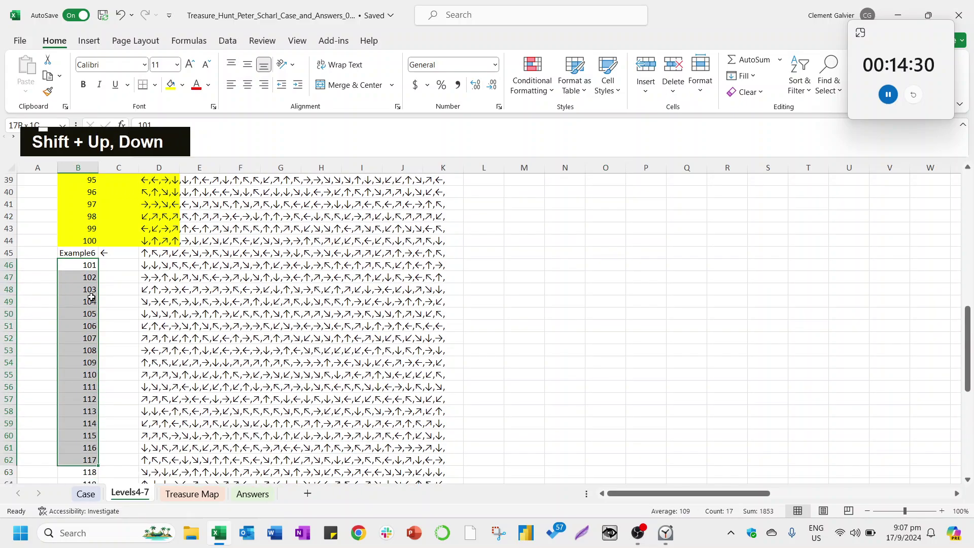
key("ctrl+c")
scroll(595, 357, "up", 13)
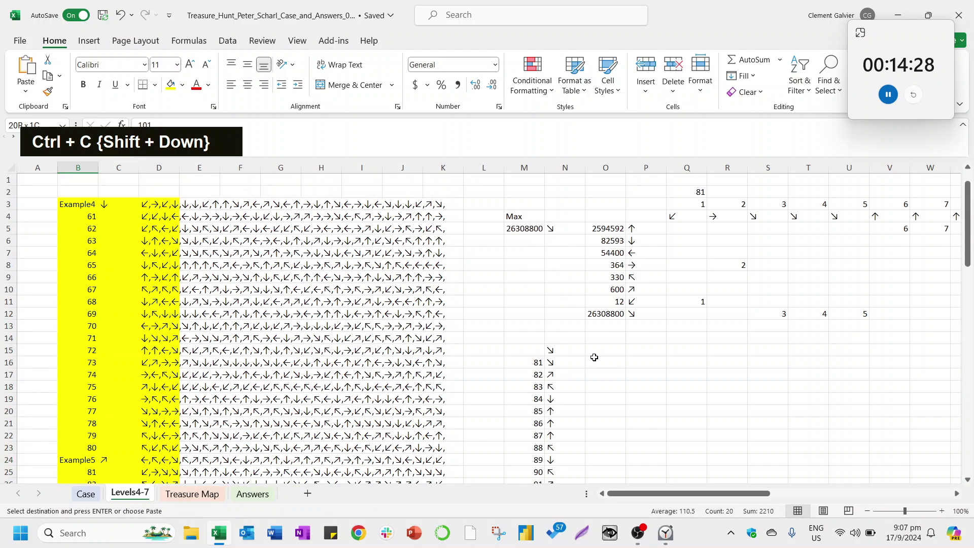
left_click(537, 364)
key("ctrl+alt+v")
key("v")
key("Return")
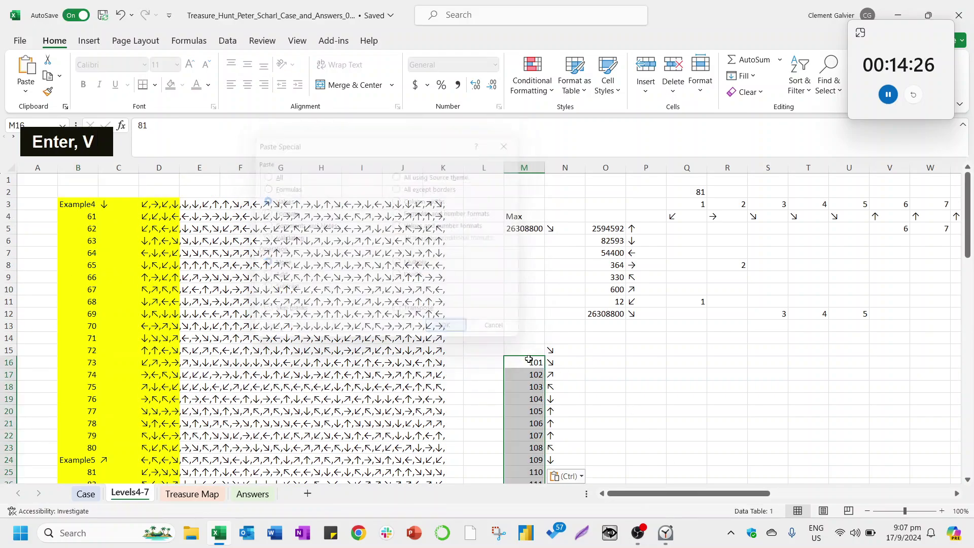
Copy the direction results beside games 101 to 120 and paste them as values into the Case sheet's Level 6 answers from E207.
key("Right")
key("ctrl+shift+Down")
key("ctrl+c")
key("ctrl+Page_Up")
key("Down")
key("Down")
key("Down")
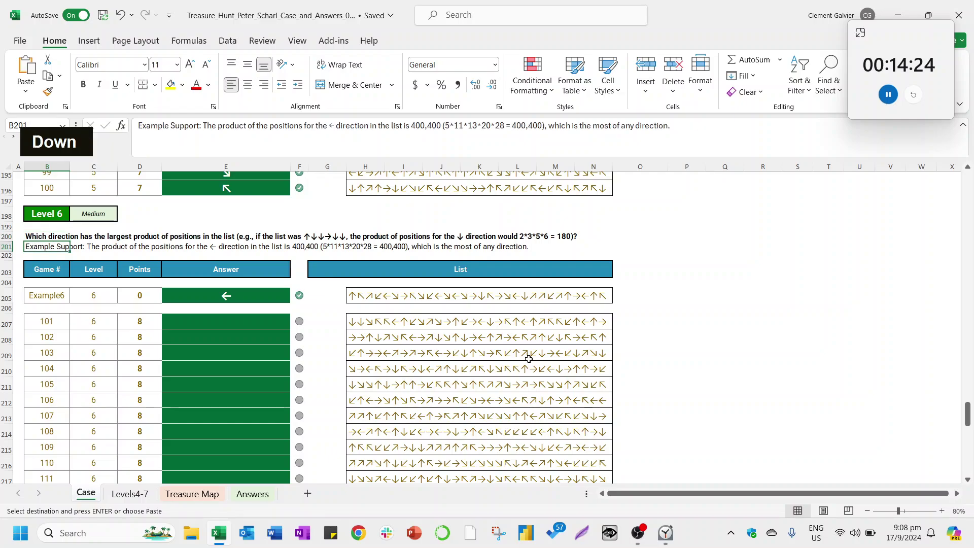
key("Right")
key("Down")
key("Down")
key("Down")
key("Down")
key("Down")
key("Up")
key("Right")
key("Right")
key("ctrl+alt+v")
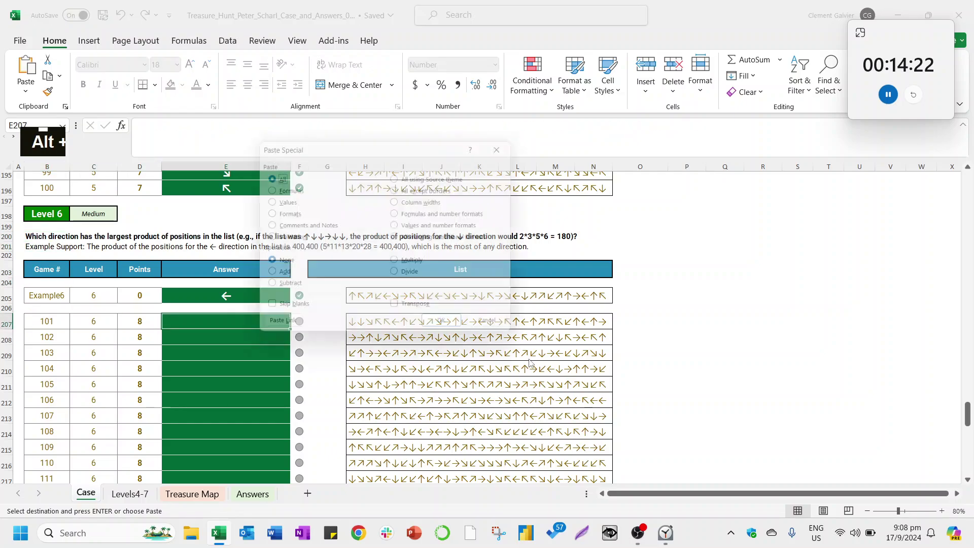
key("v")
key("Return")
Examine the Level 7 question on the longest consecutive streak, its example and the games starting at 121.
key("ctrl+Down")
key("Down")
key("Down")
key("Down")
key("Down")
key("Down")
key("Down")
key("Down")
key("Down")
key("Down")
key("Down")
key("Down")
key("Down")
key("Down")
key("Down")
key("Down")
key("Down")
key("Down")
key("Down")
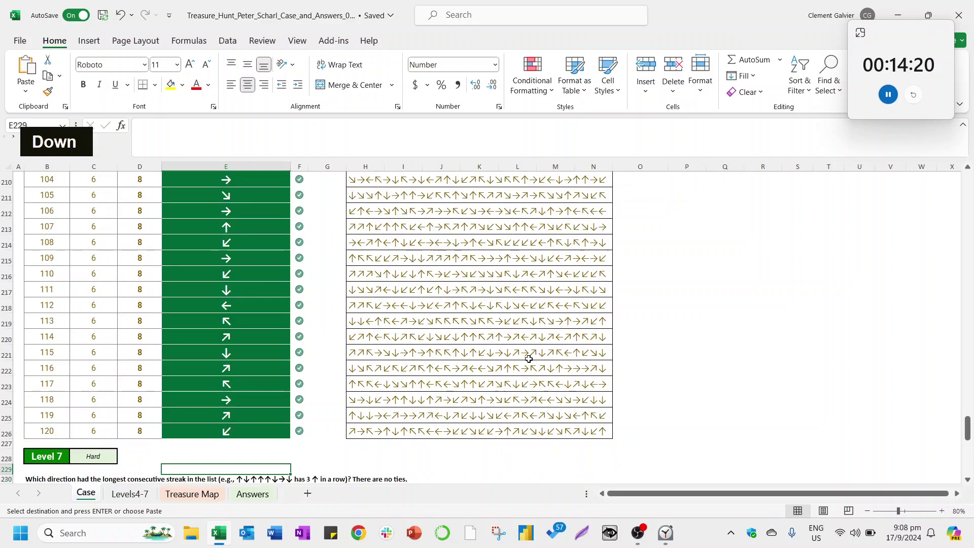
key("ctrl+Up")
key("Down")
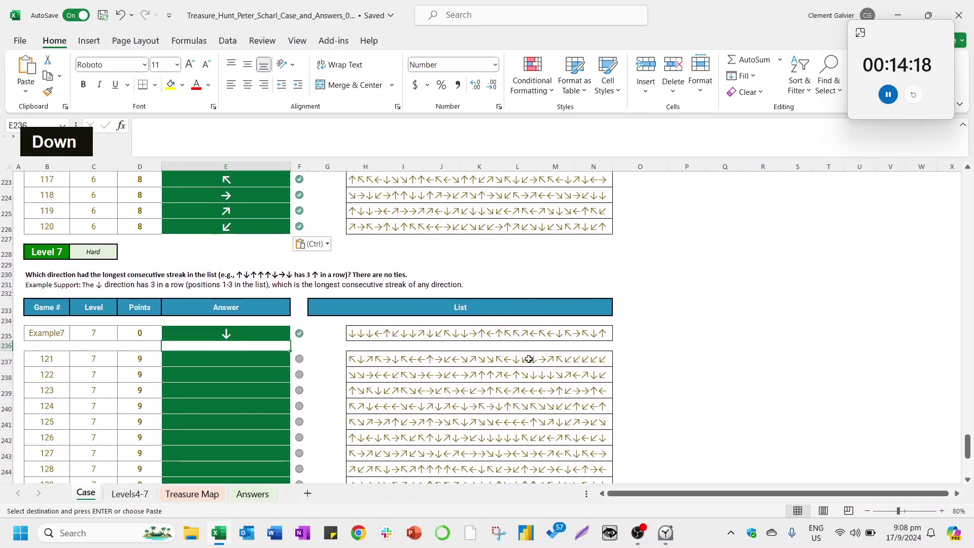
key("Down")
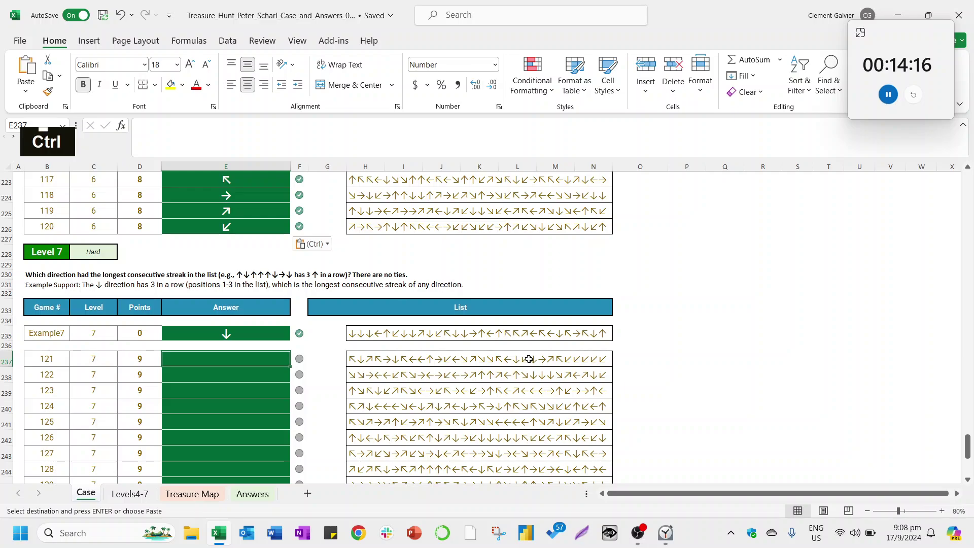
key("ctrl")
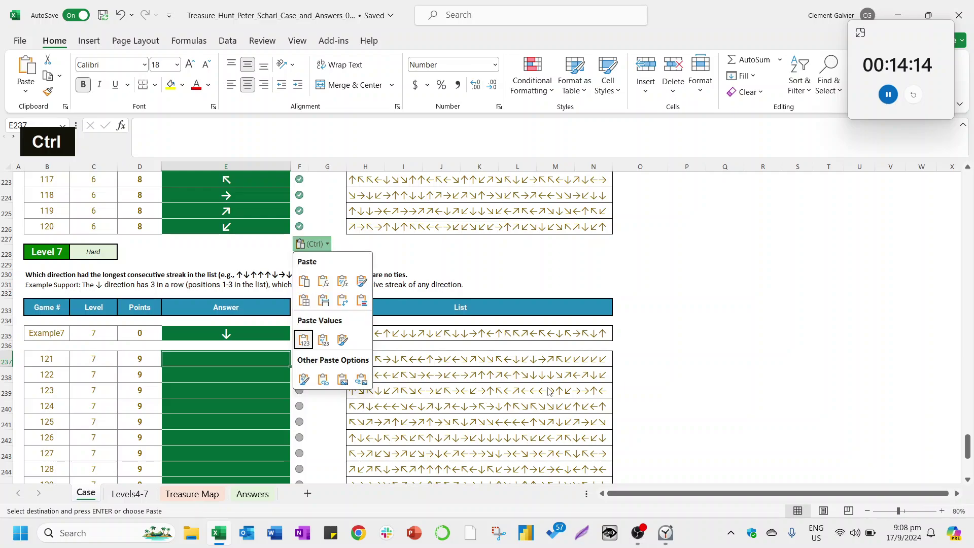
key("ctrl")
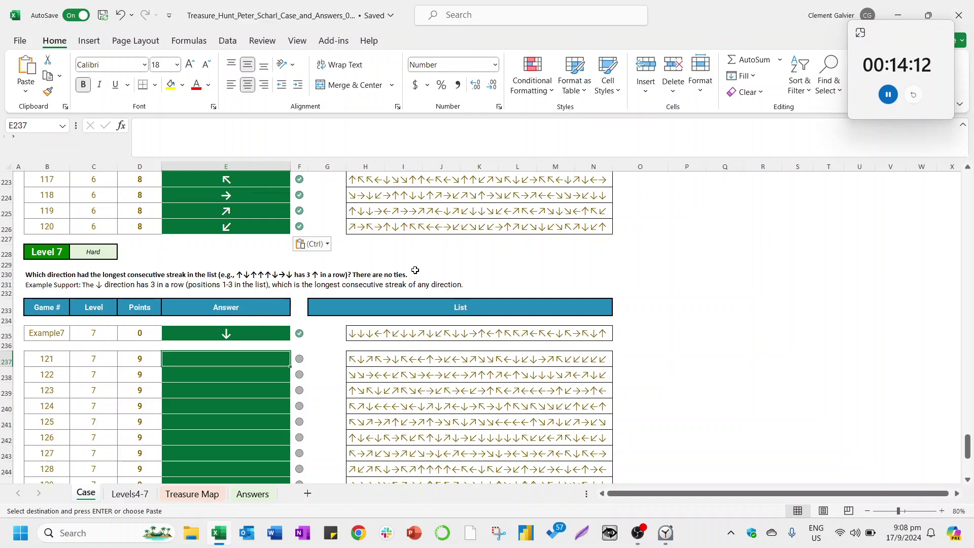
key("ctrl")
key("ctrl")
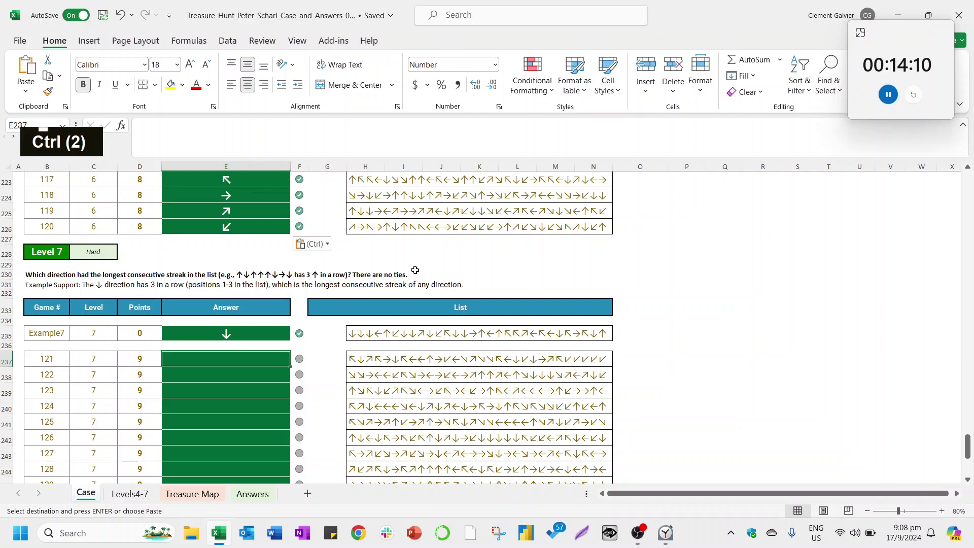
Clear the old position formulas from the direction grid starting at Q5 on the Levels4-7 sheet.
key("ctrl+Page_Down")
key("Right")
key("Right")
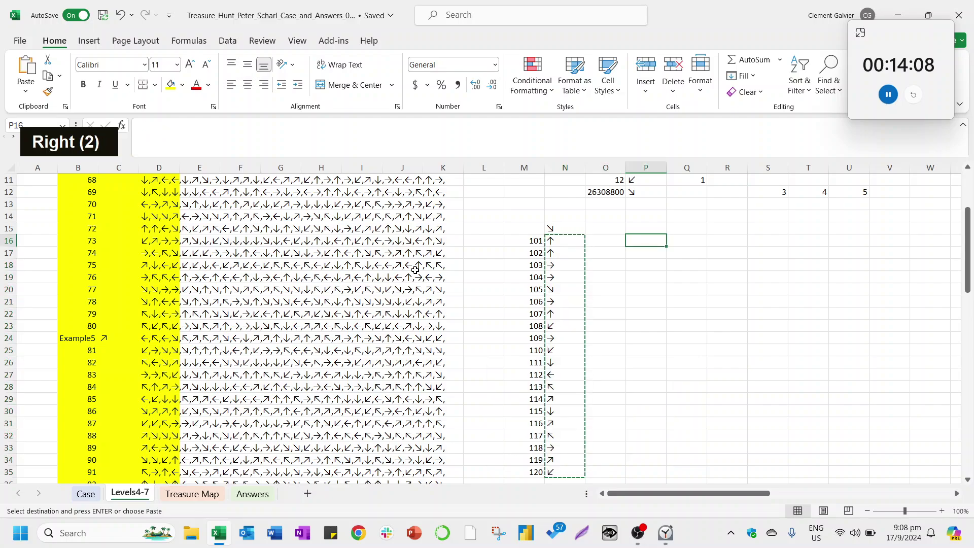
key("ctrl+Up")
key("ctrl+Up")
key("Right")
key("ctrl+Up")
key("Down")
key("Up")
key("ctrl+shift+Down")
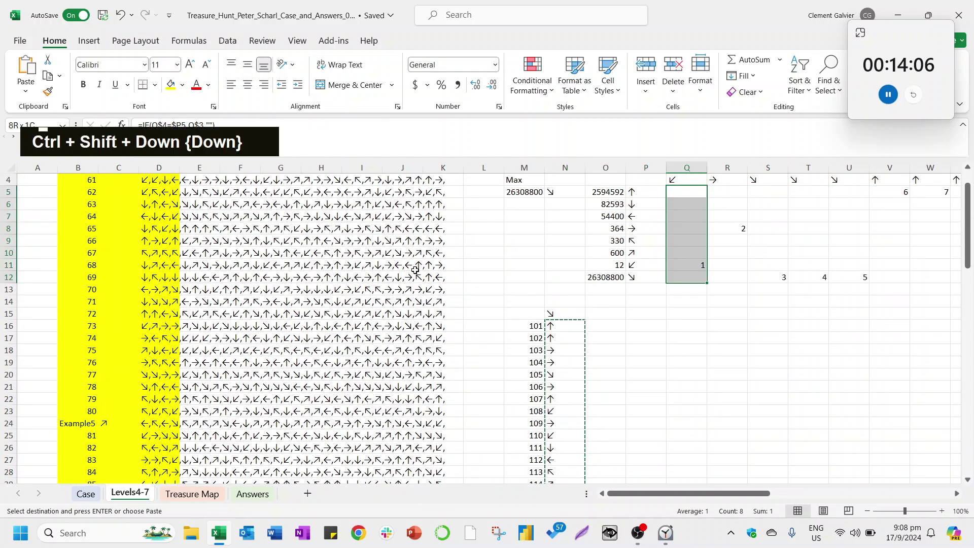
key("ctrl+shift+Right")
key("Delete")
key("Left")
key("Delete")
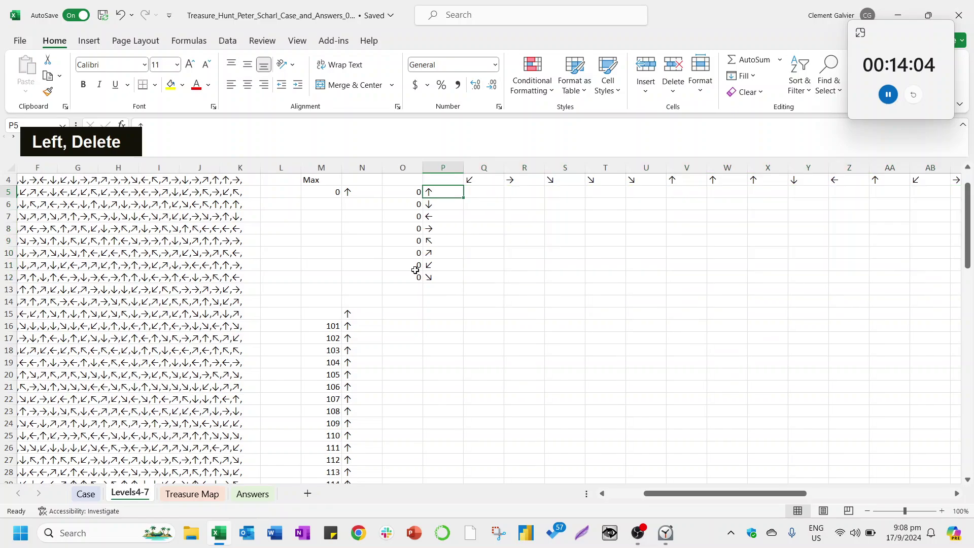
Enter =IF(Q$4=$P5,1,0) in Q5 to flag whether the first arrow matches the row's direction.
key("Left")
key("Right")
key("Right")
type("=")
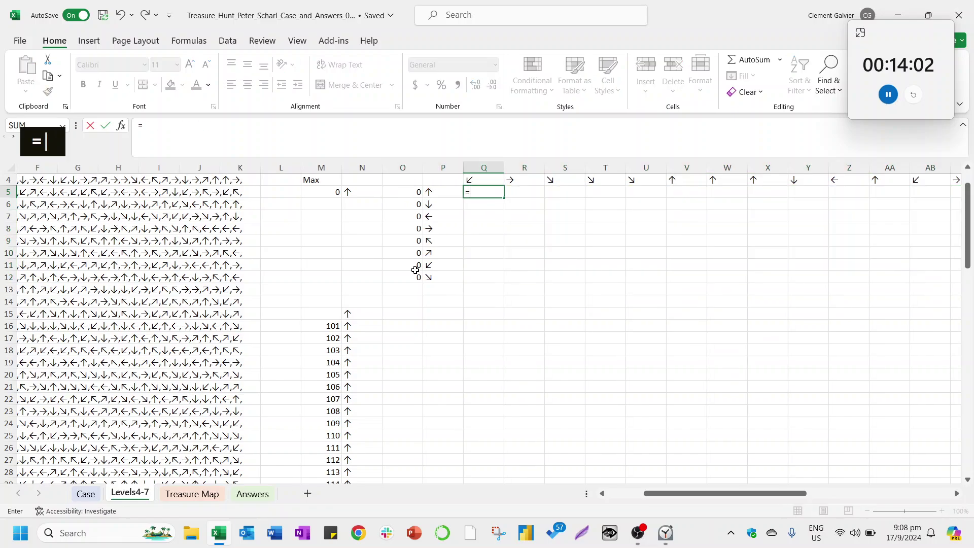
type("if(")
key("Up")
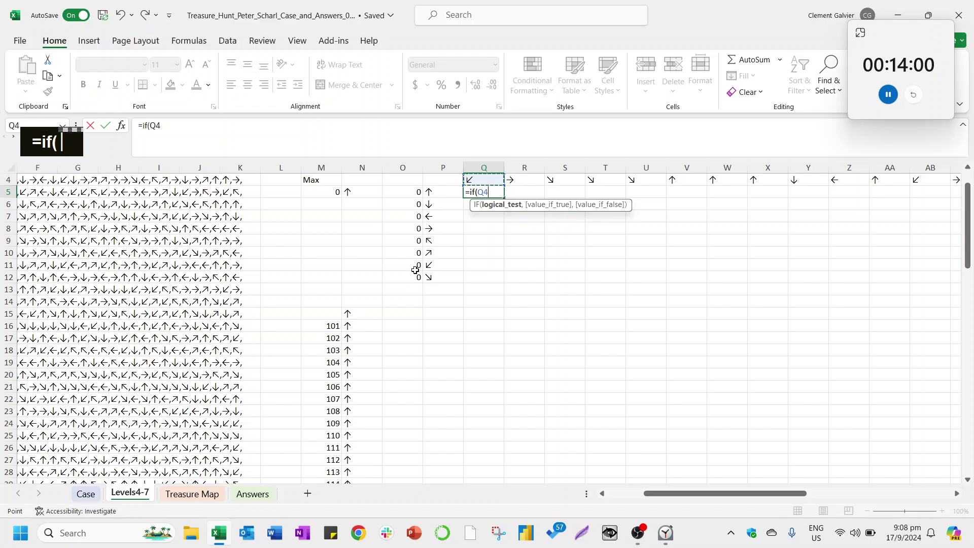
key("F4")
type(",")
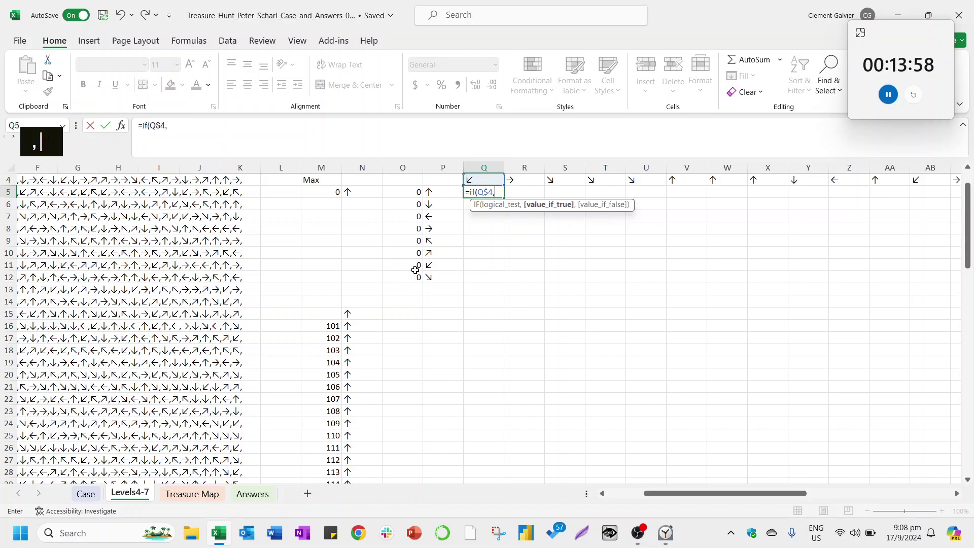
key("BackSpace")
type("=")
key("Left")
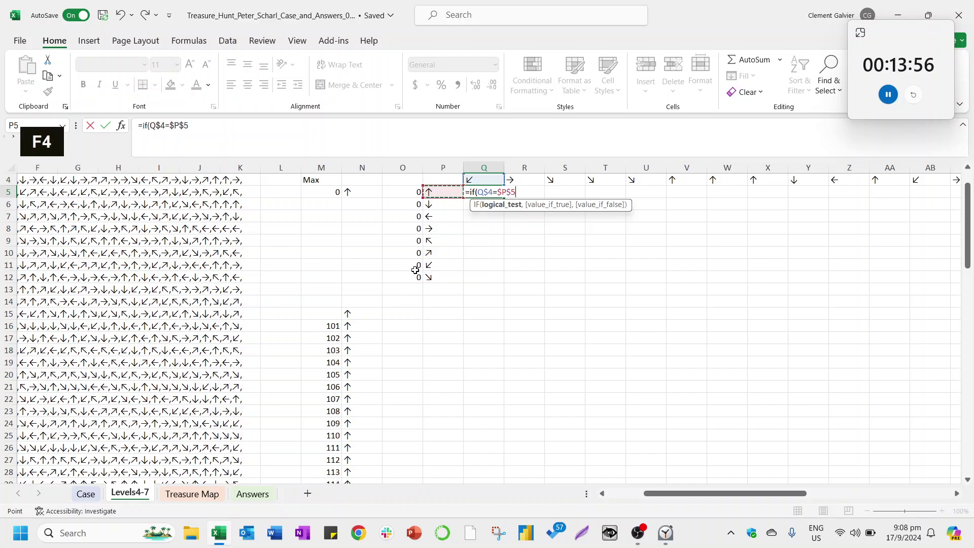
key("F4")
type(",")
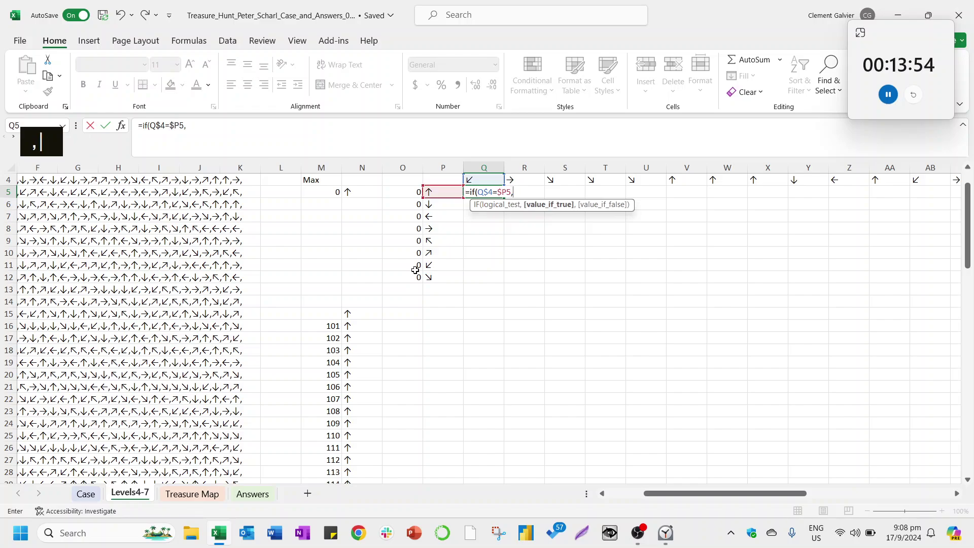
type("1,0)")
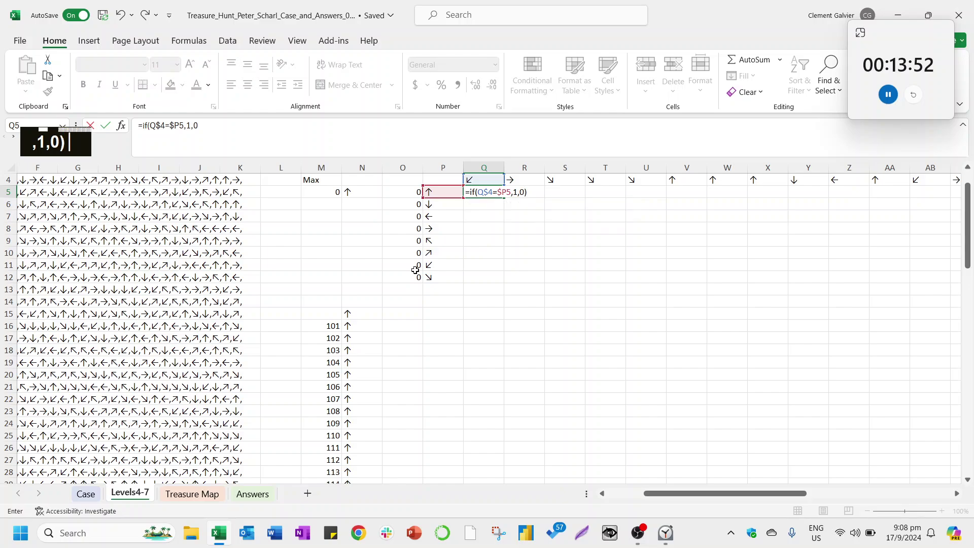
key("Return")
Copy the Q5 formula down through Q12 for all eight directions.
key("Up")
key("ctrl+c")
key("Left")
key("ctrl+Down")
key("Right")
key("ctrl+shift+Up")
key("ctrl+v")
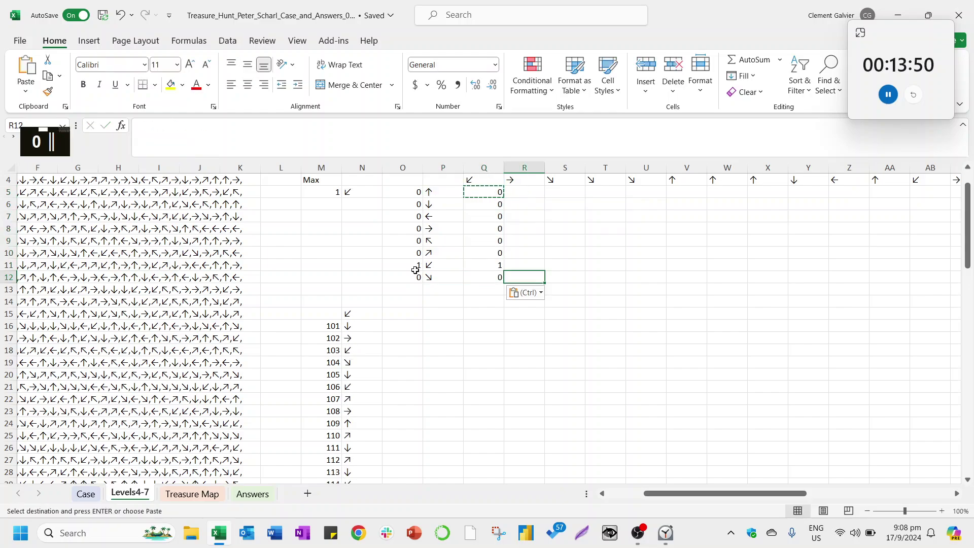
Enter =IF(R$4=$P5,Q5+1,0) in R5 to build a running streak count from the second position.
key("Escape")
key("Right")
type("=")
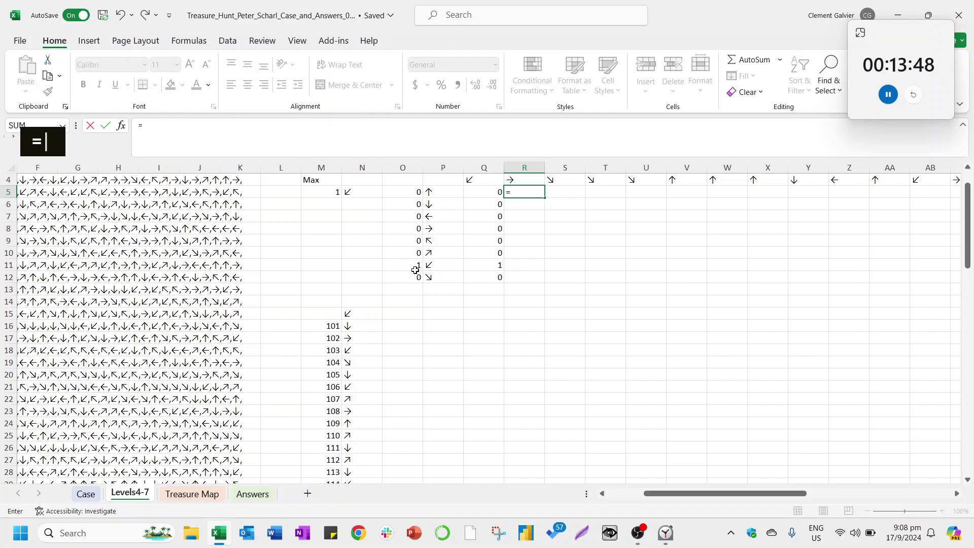
type("if(")
key("Up")
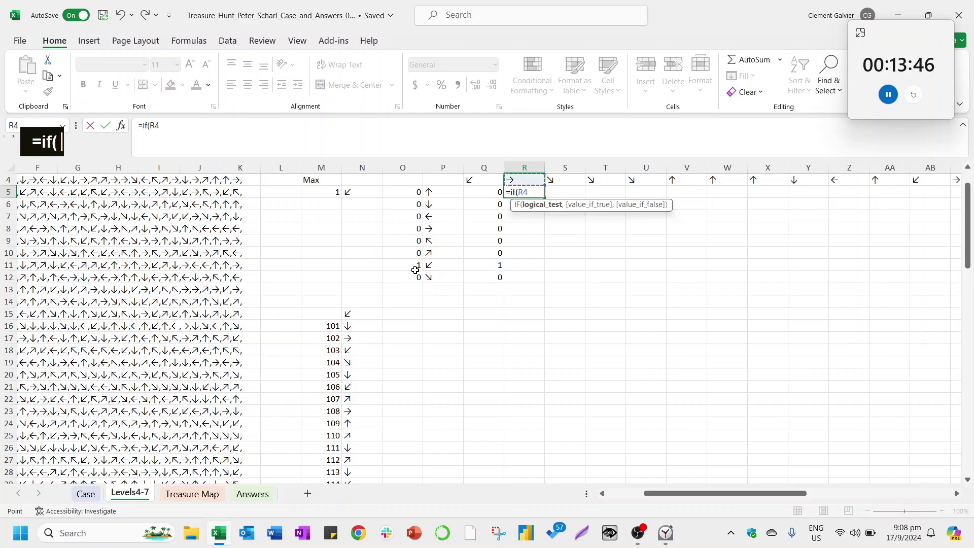
key("F4")
key("F4")
type("=")
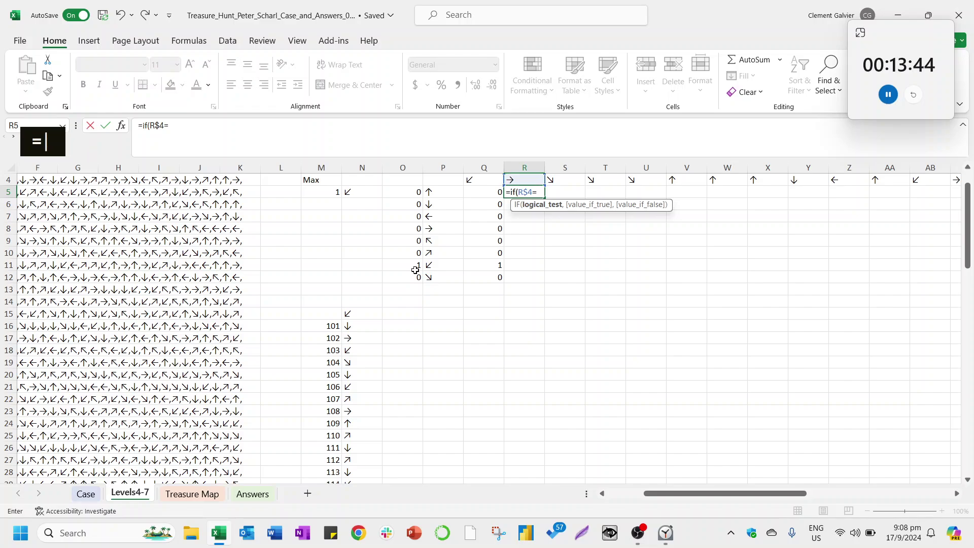
key("Left")
key("Left")
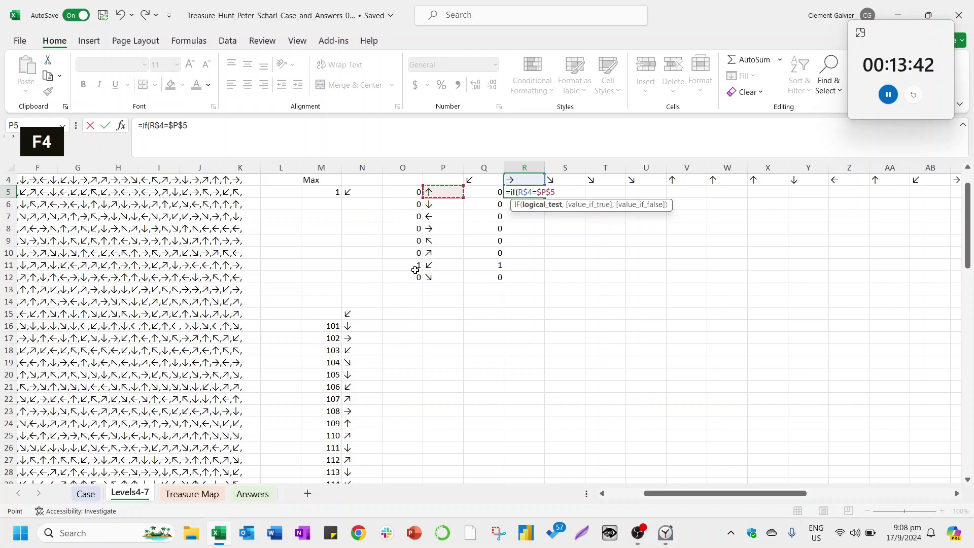
key("F4")
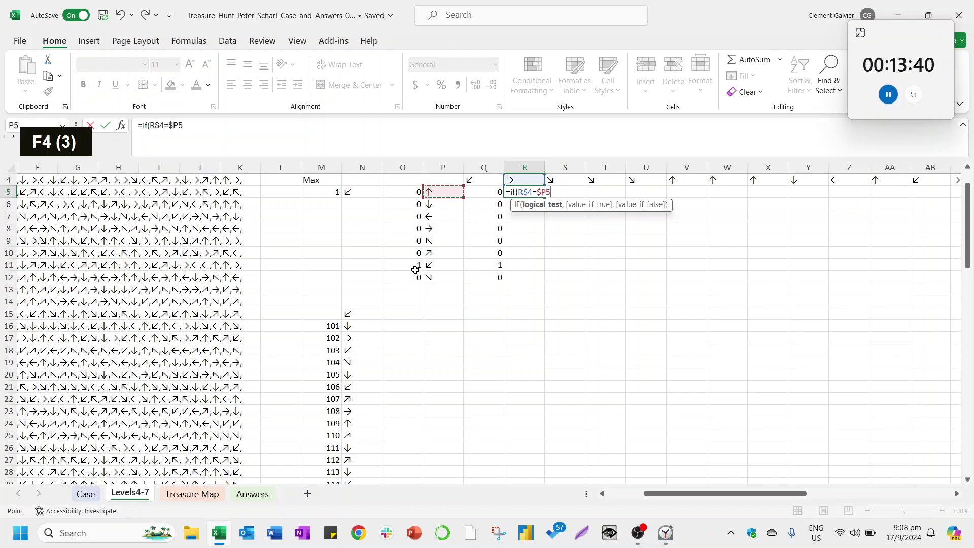
type(",")
key("Left")
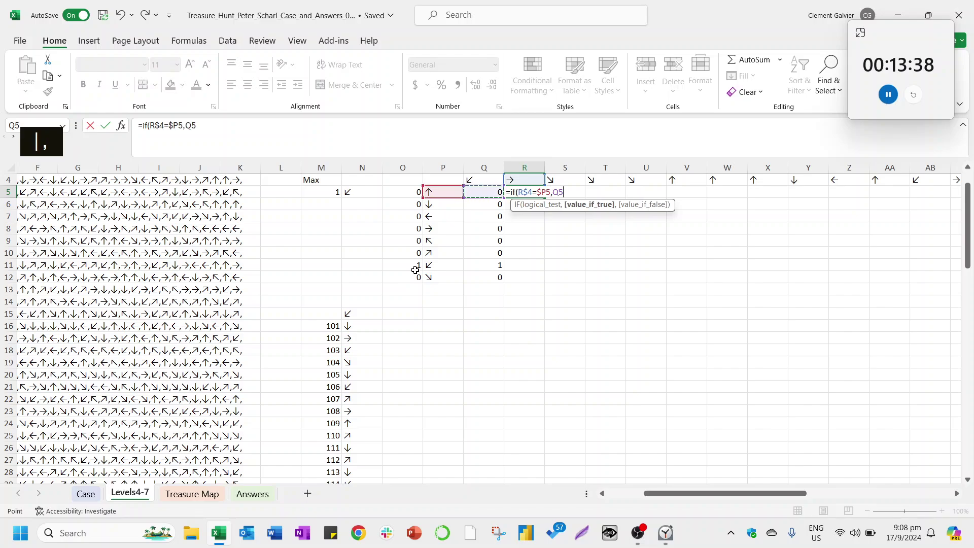
type("+")
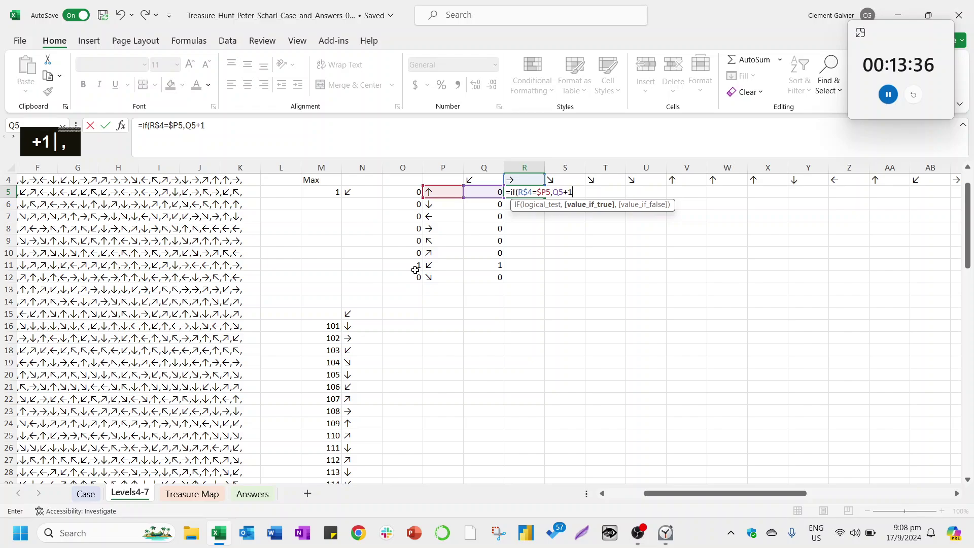
type("1,0)")
key("Return")
Copy the R5 streak formula down through R12.
key("ctrl+c")
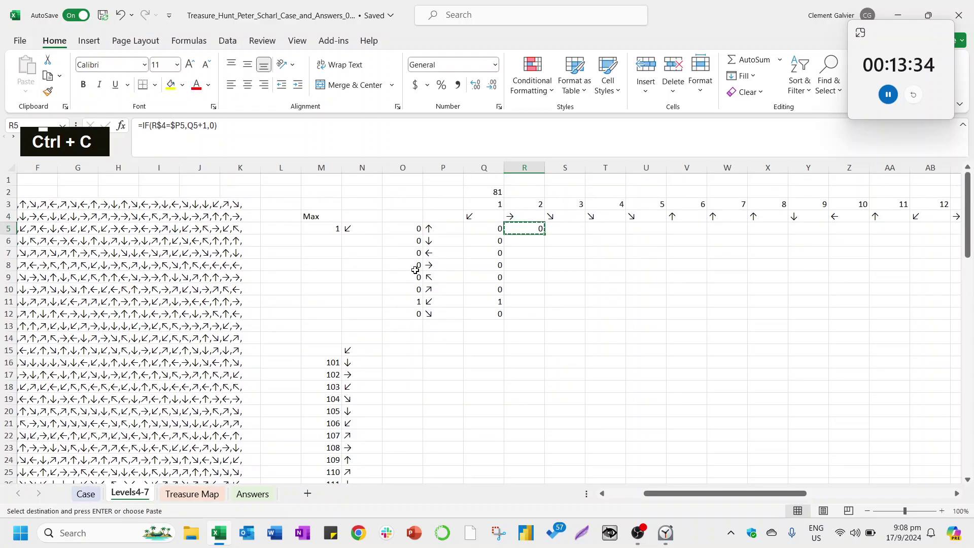
key("Left")
key("ctrl+Down")
key("Right")
key("ctrl+shift+Up")
key("ctrl+v")
Copy the R5:R12 streak formulas across through column AT so all 30 positions are covered.
key("ctrl+Up")
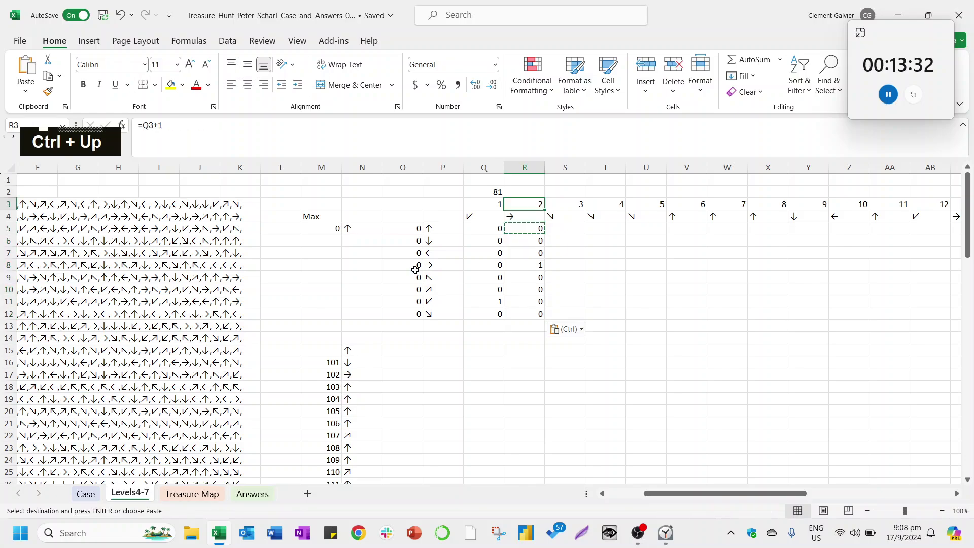
key("Down")
key("Down")
key("ctrl+shift+Down")
key("ctrl+c")
key("shift+Right")
key("shift+Right")
key("shift+Right")
key("shift+Right")
key("shift+Right")
key("shift+Right")
key("shift+Right")
key("shift+Right")
key("shift+Right")
key("shift+Right")
key("shift+Right")
key("shift+Right")
key("shift+Right")
key("shift+Right")
key("shift+Right")
key("shift+Right")
key("shift+Right")
key("shift+Right")
key("shift+Right")
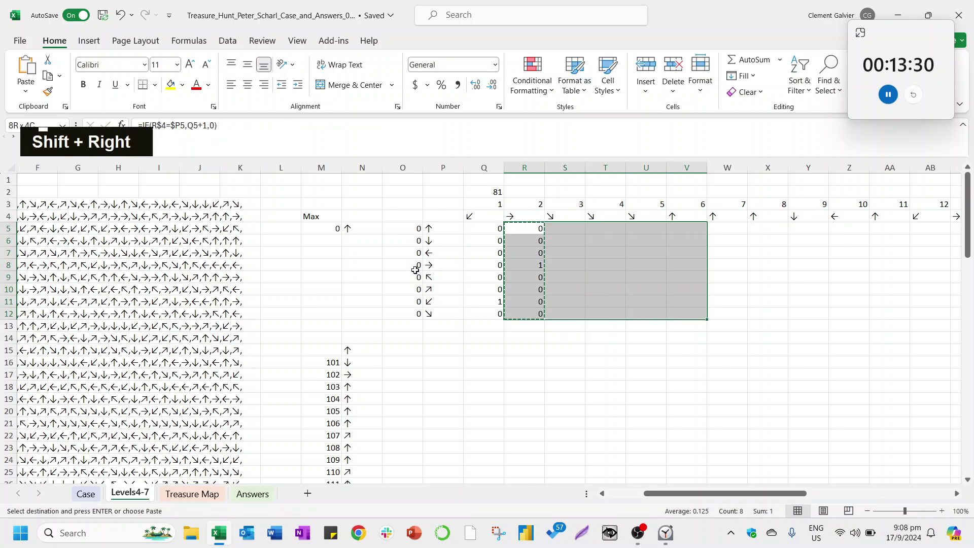
key("shift+Right")
key("shift+Right")
key("shift+Right")
key("shift+Right")
key("shift+Right")
key("shift+Right")
key("shift+Right")
key("shift+Right")
key("shift+Right")
key("shift+Right")
key("shift+Right")
key("shift+Left")
key("shift+Left")
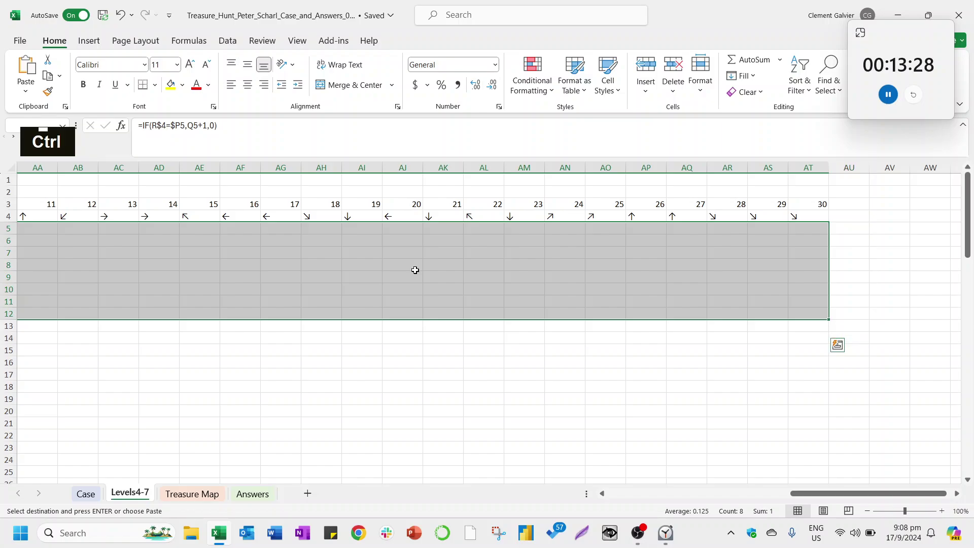
key("ctrl+v")
Try to enter a MAX formula in O5 over the streak counts in row 5.
key("Left")
key("Left")
key("Left")
key("Down")
key("Left")
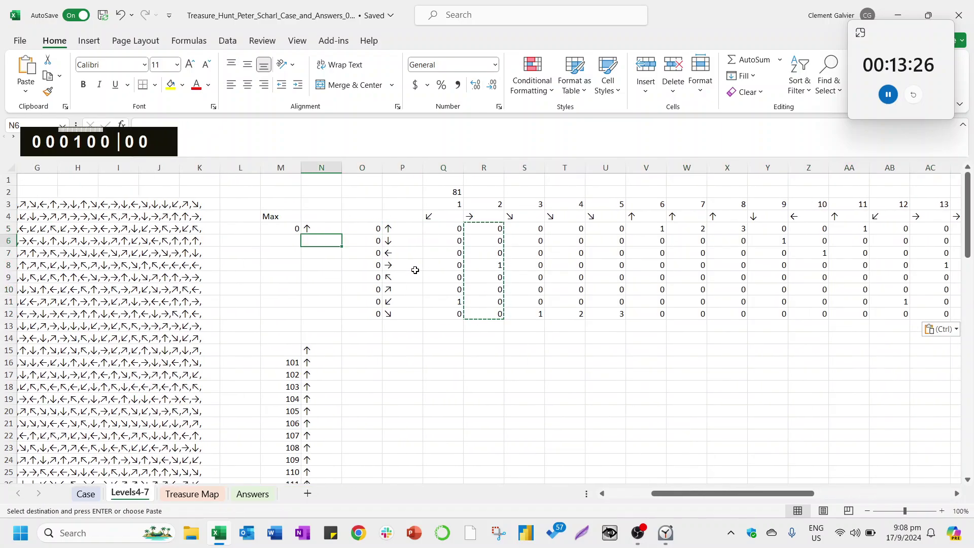
left_click(368, 229)
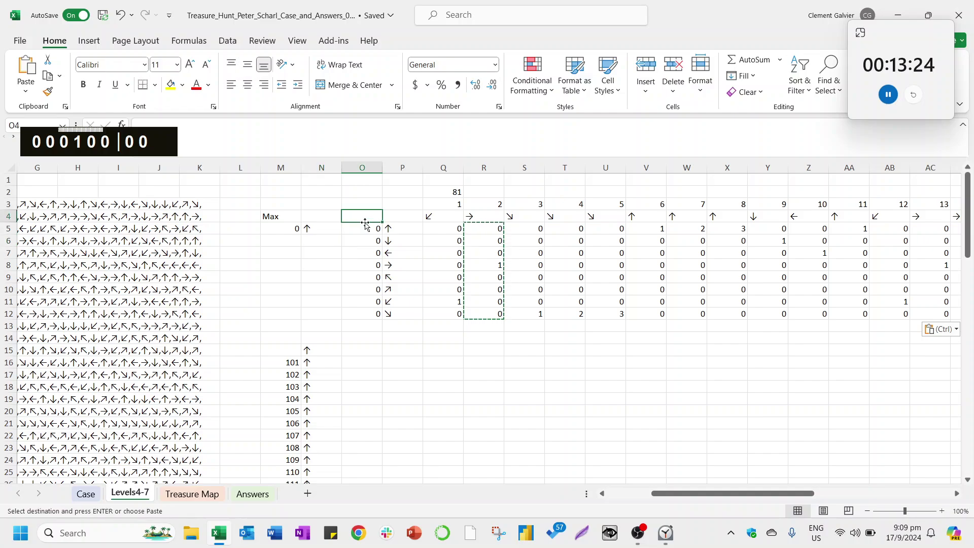
type("max(")
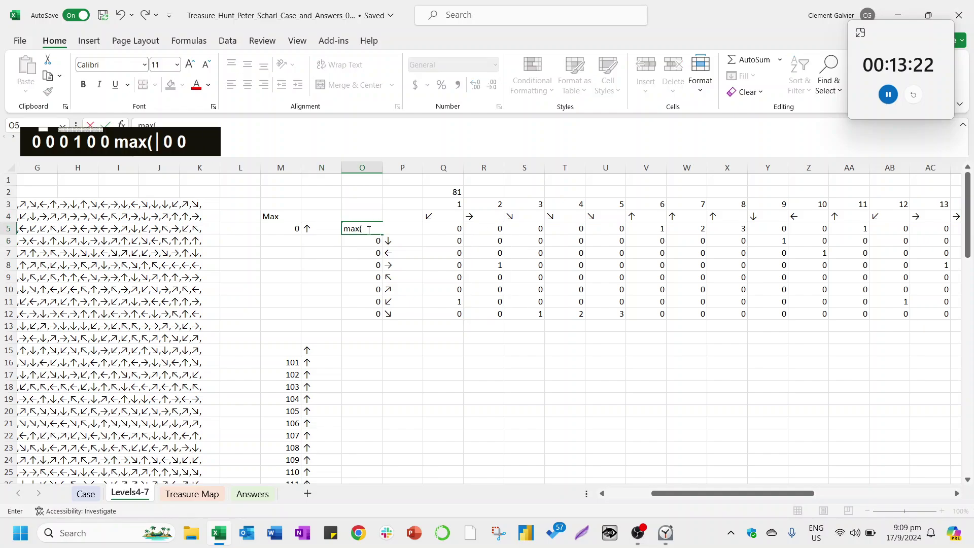
key("Right")
key("Right")
key("ctrl+shift+Right")
type(")")
key("Return")
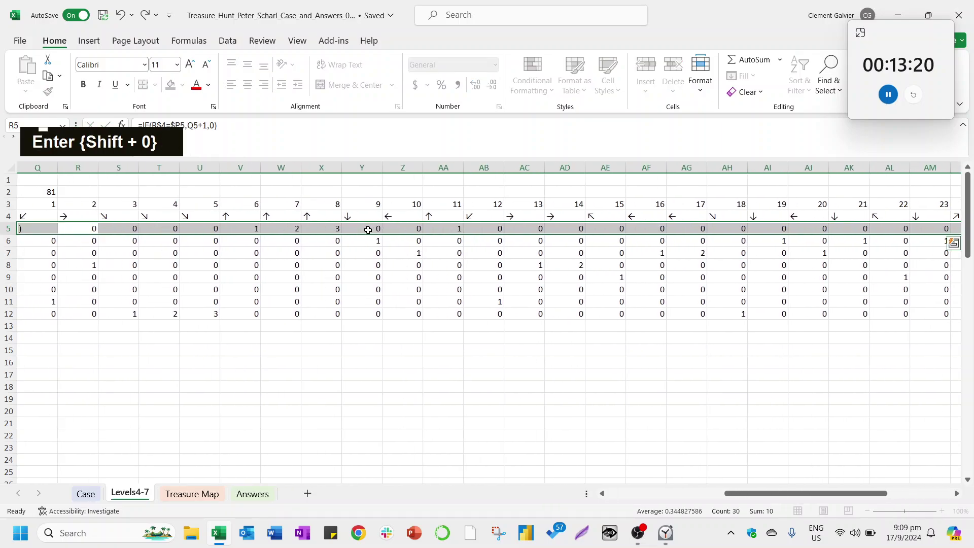
Restore the overwritten Q5 formula by copying the one from Q6.
key("Left")
key("Left")
key("Right")
key("Down")
key("ctrl+c")
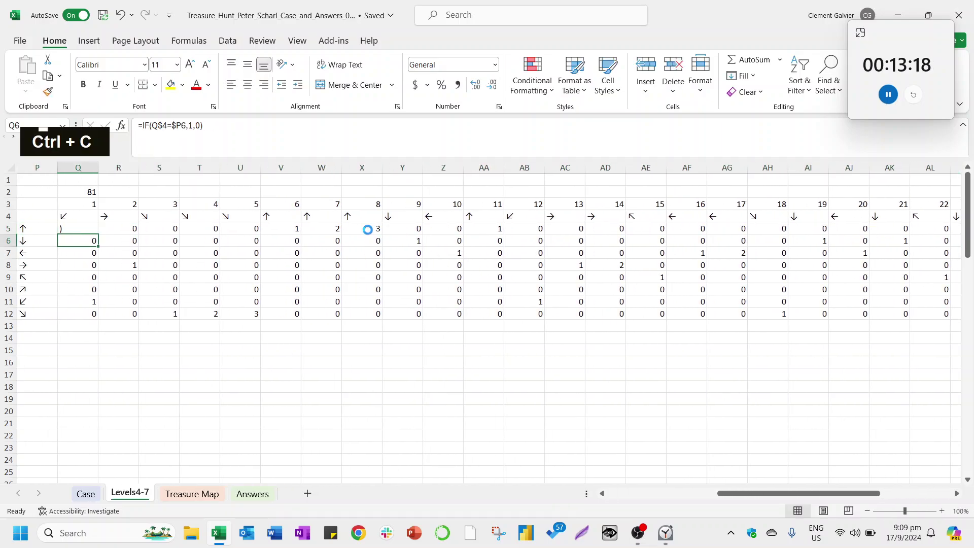
key("Up")
key("ctrl+v")
Complete the formula in O5 as =MAX(Q5:AT5) to get the first direction's longest streak.
key("Left")
key("Left")
key("Left")
key("Left")
key("Right")
key("Right")
key("F2")
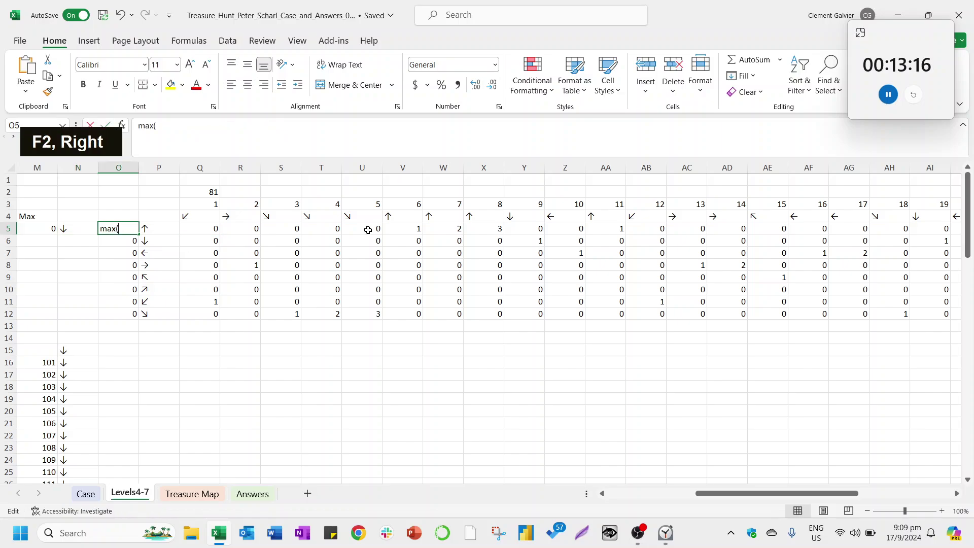
key("ctrl+Up")
type("=")
key("ctrl+Down")
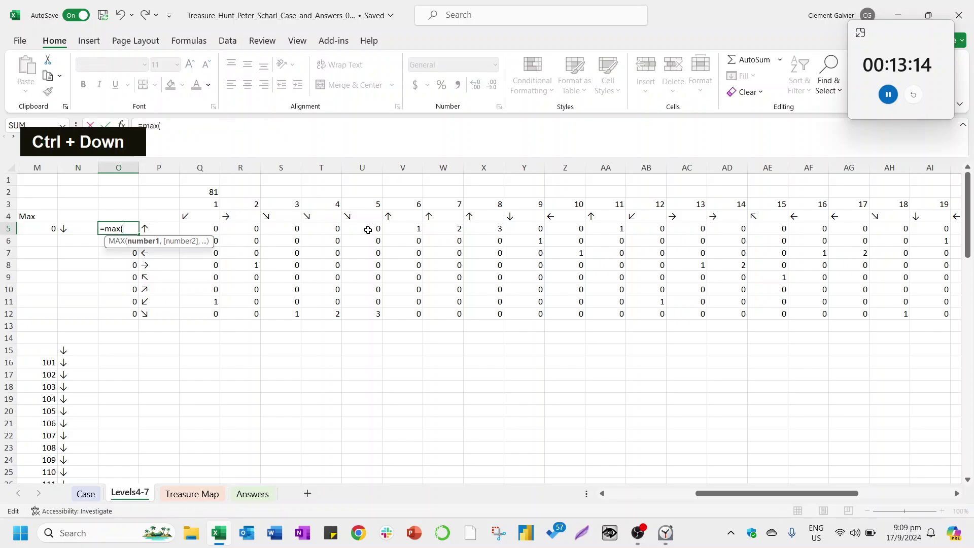
left_click(227, 229)
key("ctrl+shift+Right")
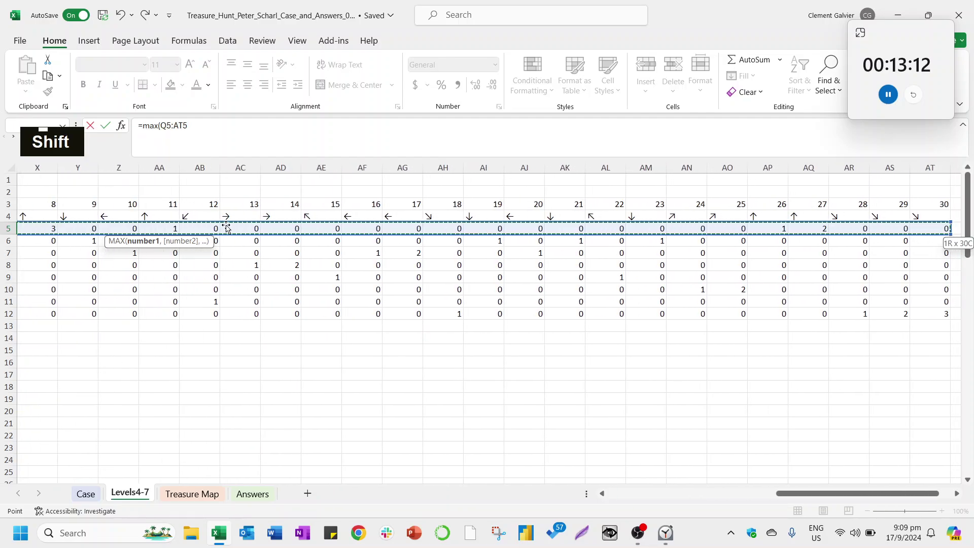
type(")")
key("Return")
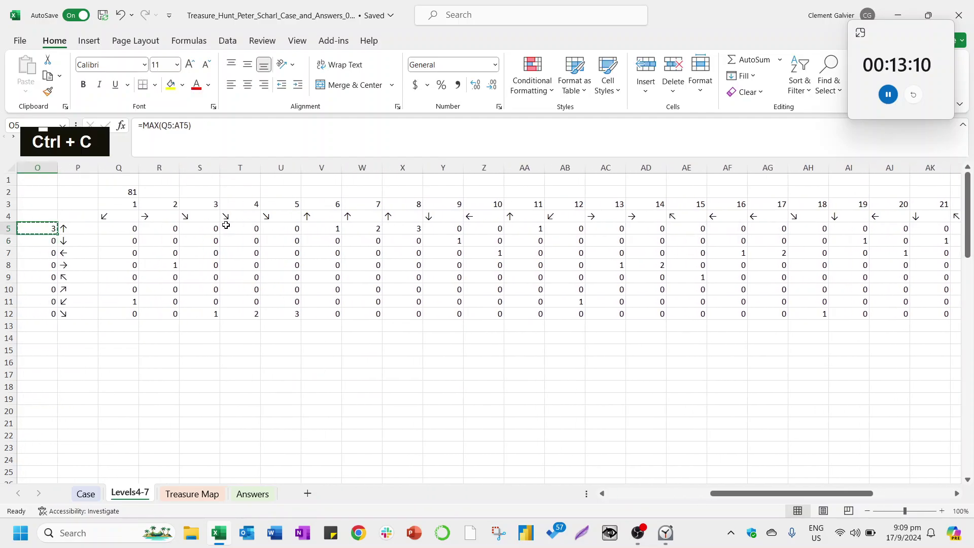
Copy the O5 MAX formula down through O12 and review the maximum and XLOOKUP formulas in M5 and N5.
key("ctrl+shift+Down")
key("ctrl+v")
key("Left")
key("Left")
key("Left")
key("Left")
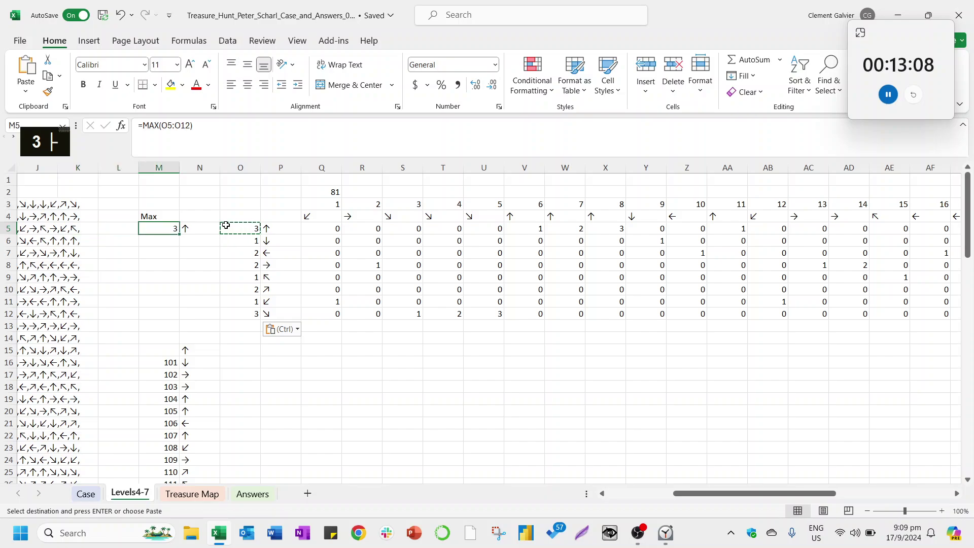
key("F2")
key("F2")
key("Right")
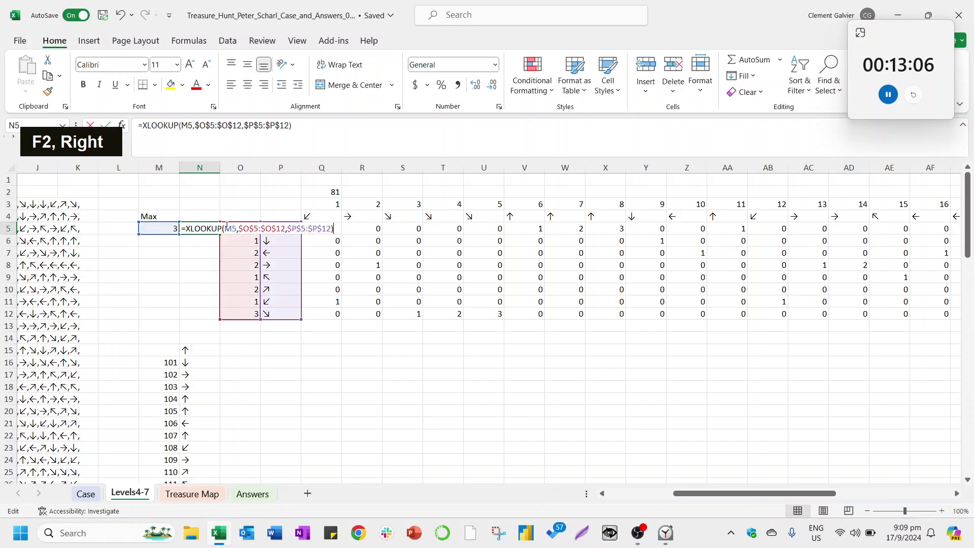
key("Left")
key("Escape")
Copy Game numbers 121 to 140 from column B and paste them as values starting at M16.
key("ctrl+Left")
key("Left")
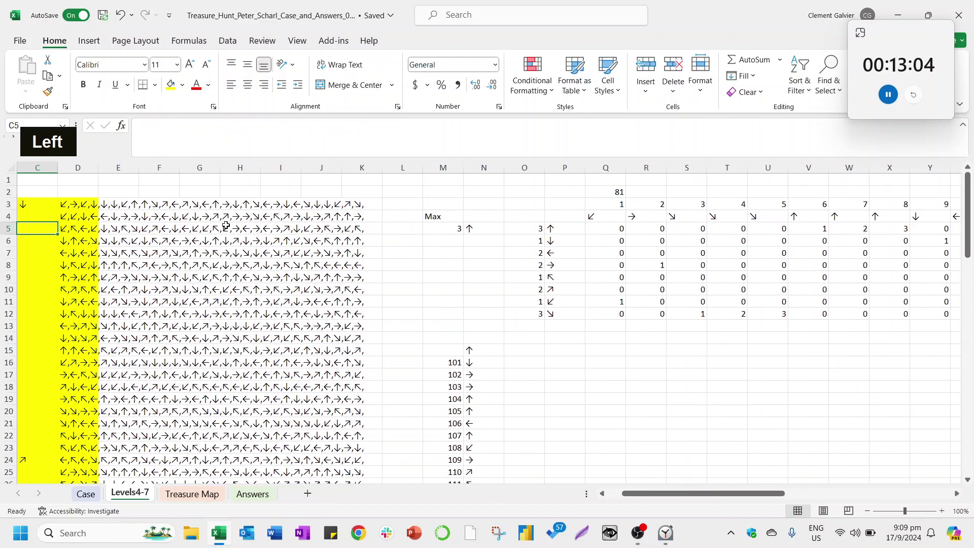
key("Left")
key("Page_Down")
key("Page_Down")
key("Down")
key("Down")
key("Down")
key("Down")
key("Down")
key("Down")
key("Down")
key("Down")
key("Down")
key("Down")
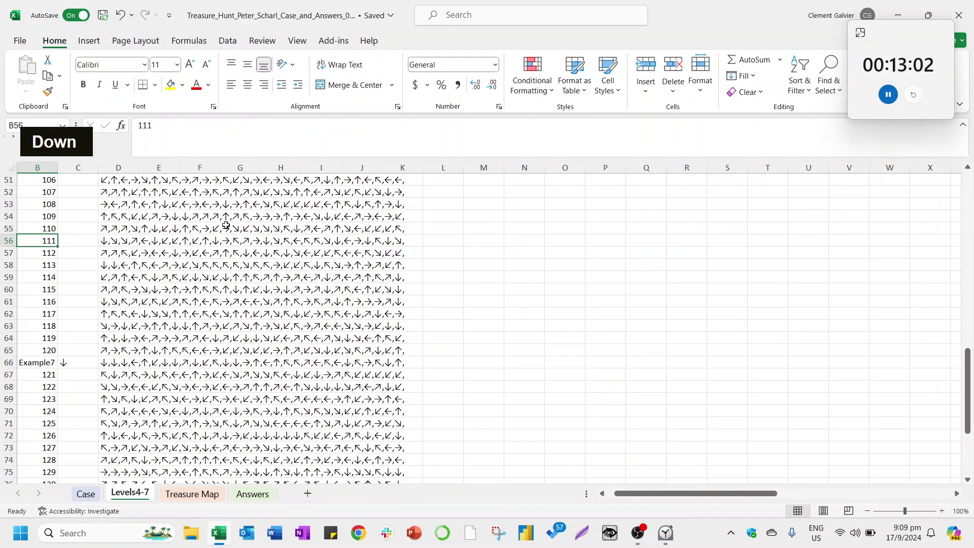
key("Down")
key("Down")
key("ctrl+shift+Down")
key("ctrl+c")
key("Right")
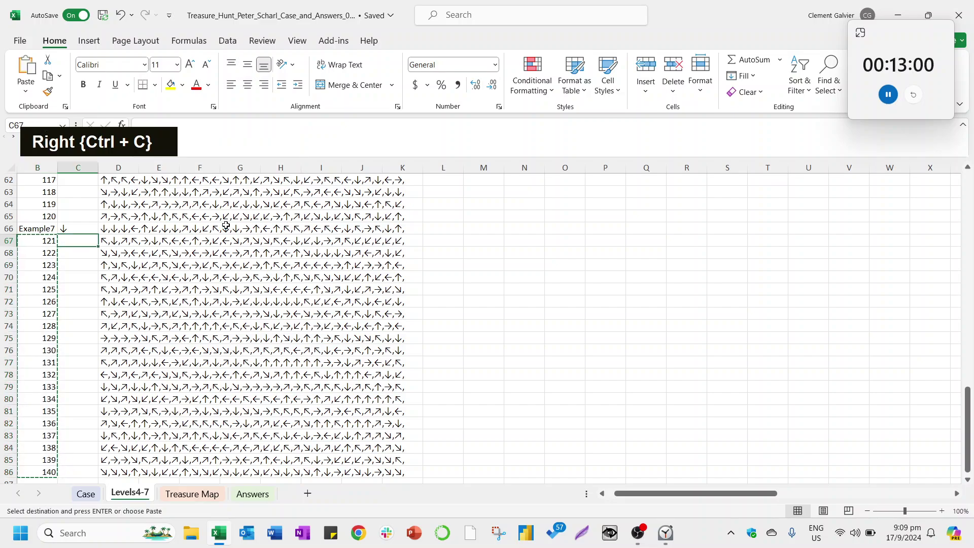
key("Right")
key("Right")
key("Right")
key("Right")
key("ctrl+Up")
key("ctrl+Up")
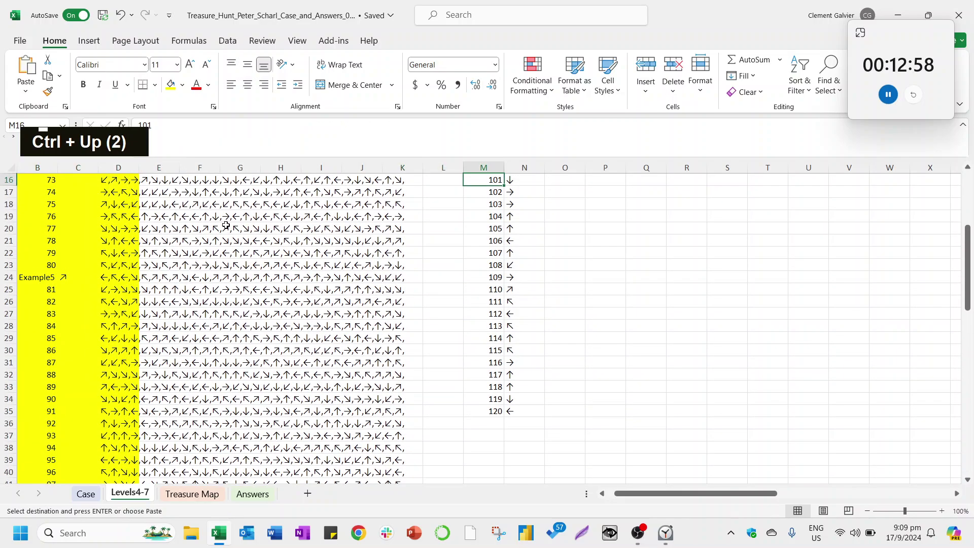
key("ctrl+alt+v")
key("v")
key("Return")
Copy the resulting directions from N16 down and paste them as values into the Level 7 answers on the Case sheet, starting at E237.
key("ctrl+Up")
key("Down")
key("Right")
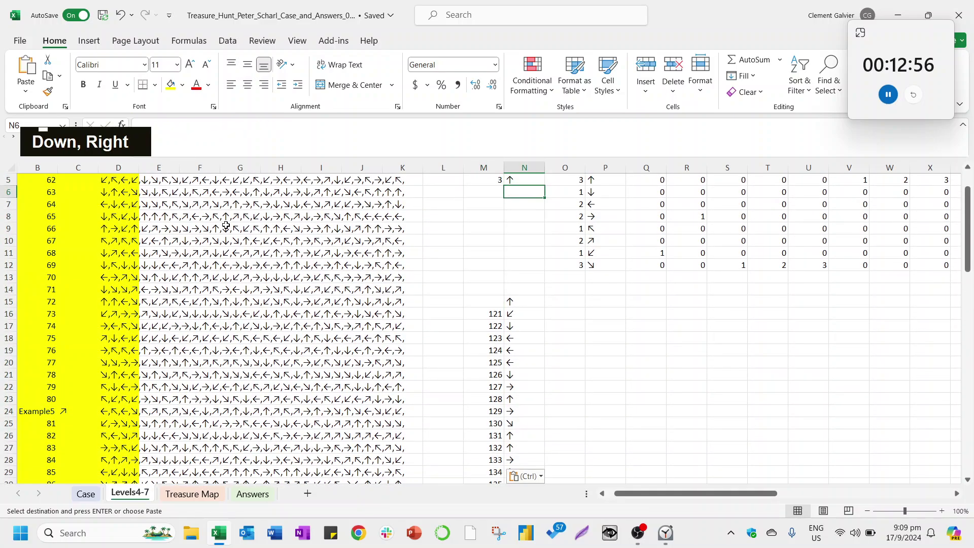
key("ctrl+Down")
key("Down")
key("ctrl+shift+Down")
key("ctrl+c")
key("ctrl+Page_Up")
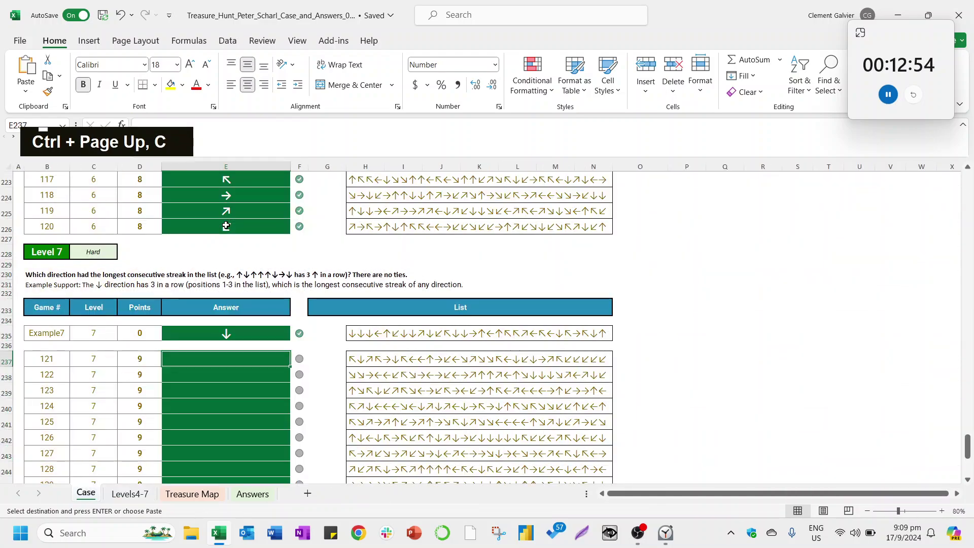
key("Down")
key("ctrl+alt+v")
key("v")
key("Return")
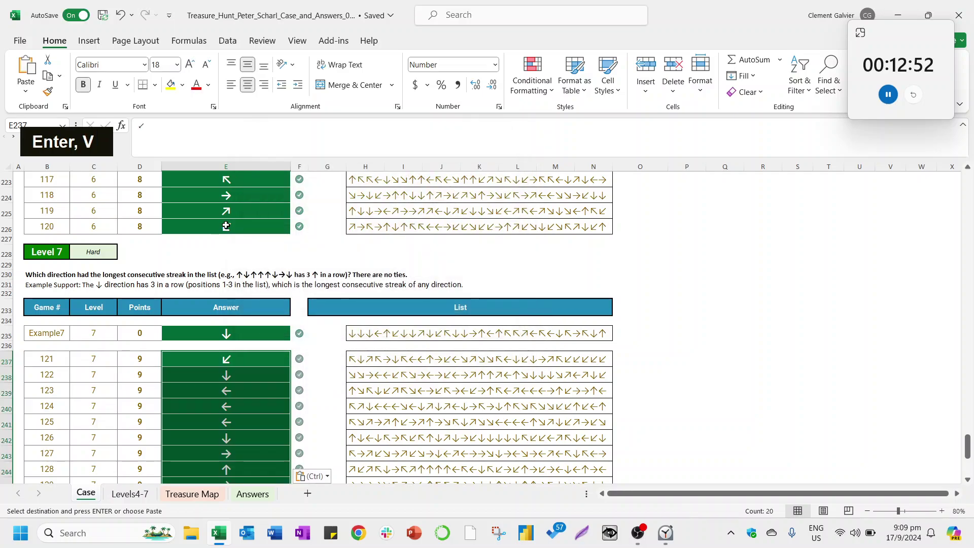
Add a new sheet after Case and name it Bonus Questions.
key("Down")
scroll(263, 200, "up", 20)
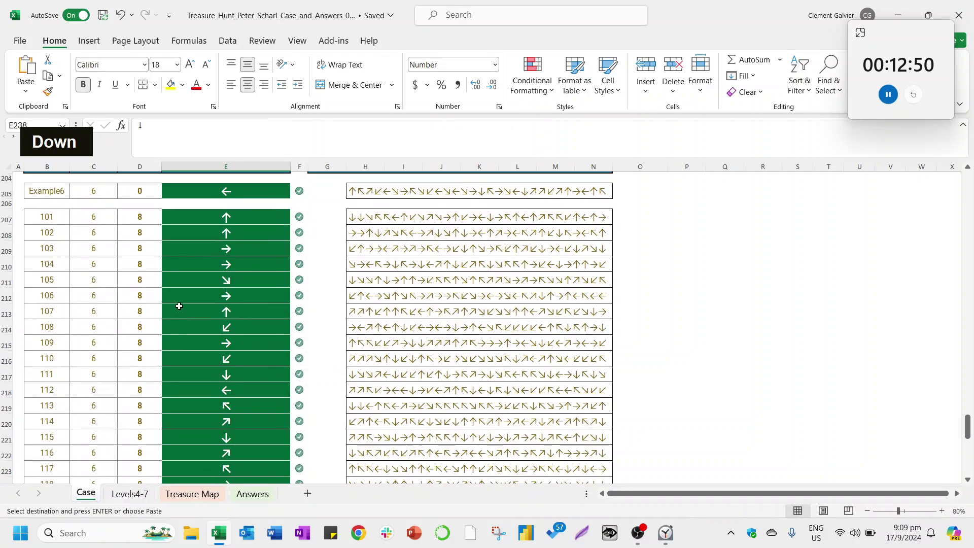
scroll(176, 318, "up", 17)
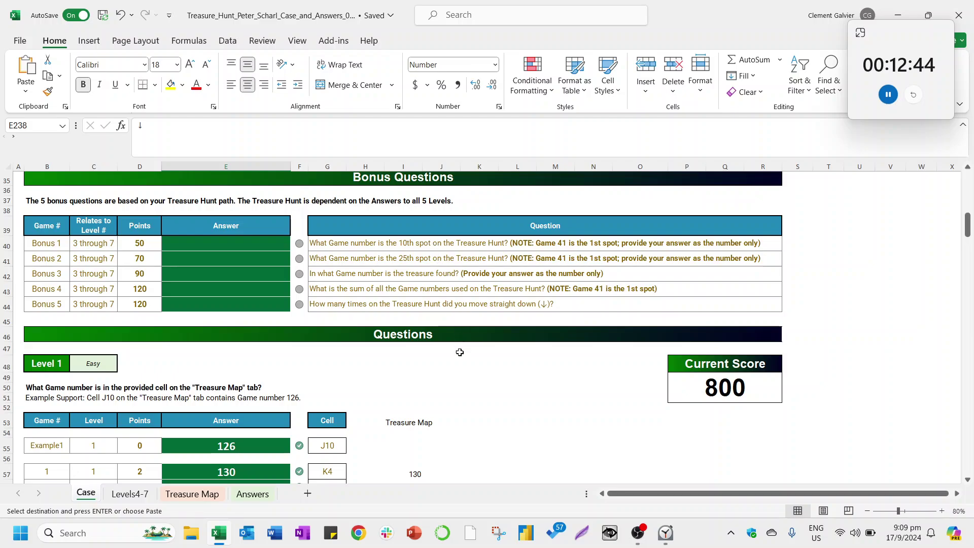
left_click(309, 494)
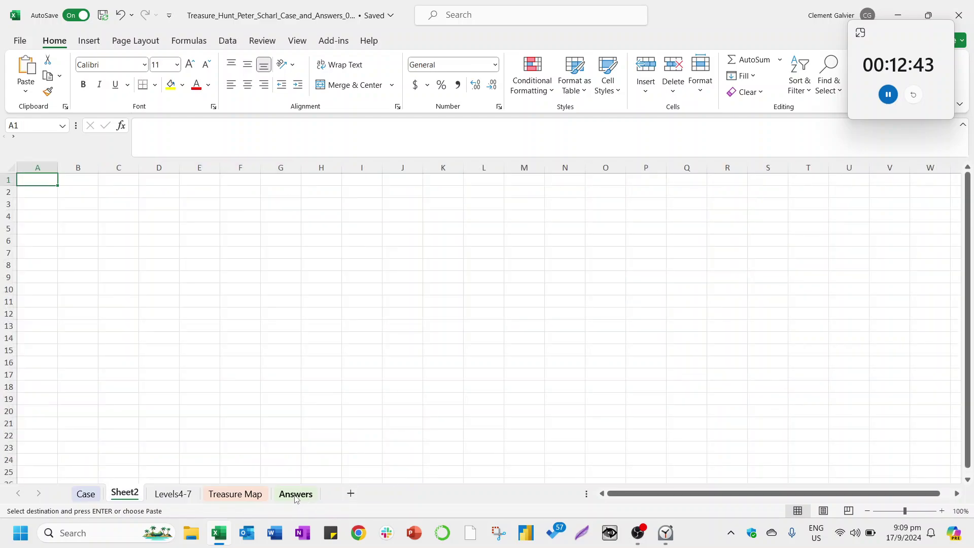
double_click(117, 494)
type("Bo")
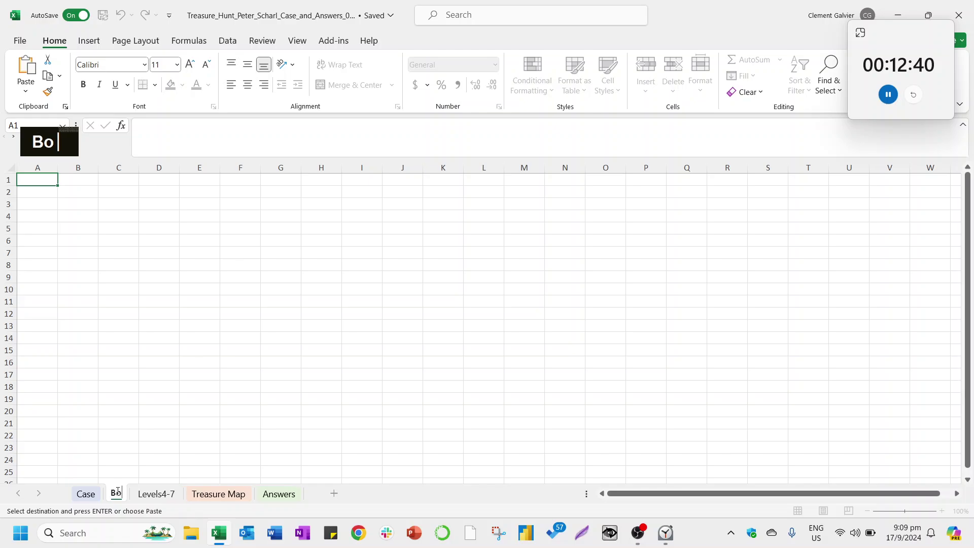
type("nus Questions")
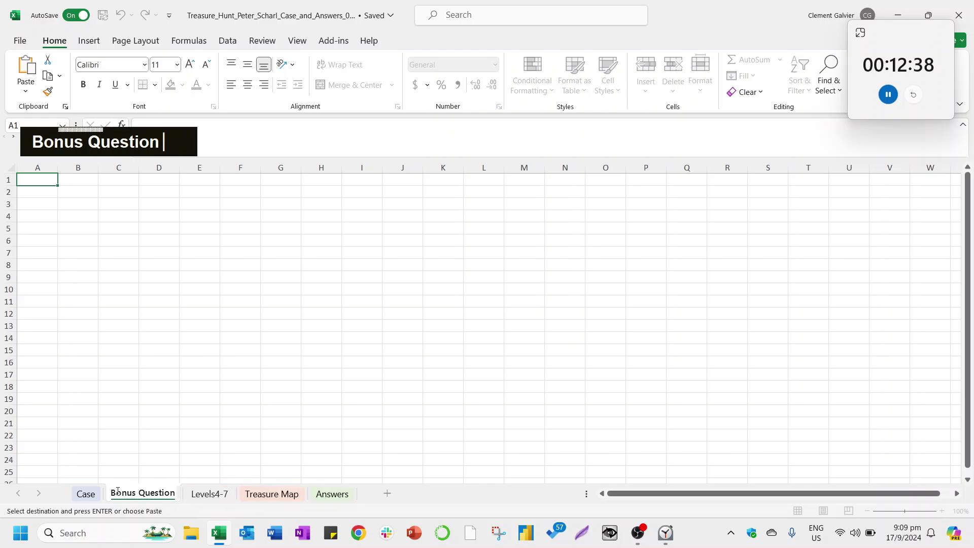
key("Return")
Read the bonus questions and their instructions on the Case sheet.
key("ctrl+Page_Up")
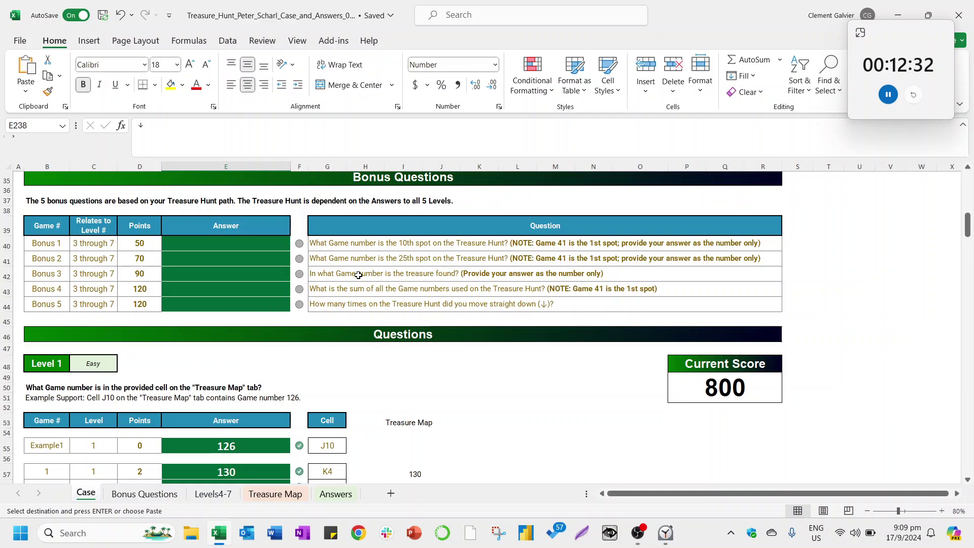
scroll(322, 282, "down", 7)
scroll(263, 335, "up", 14)
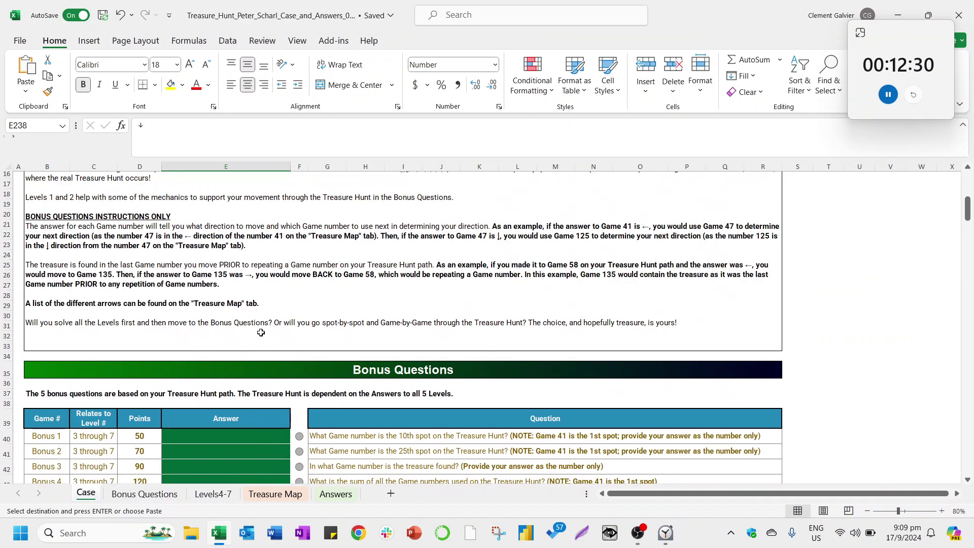
scroll(138, 268, "up", 2)
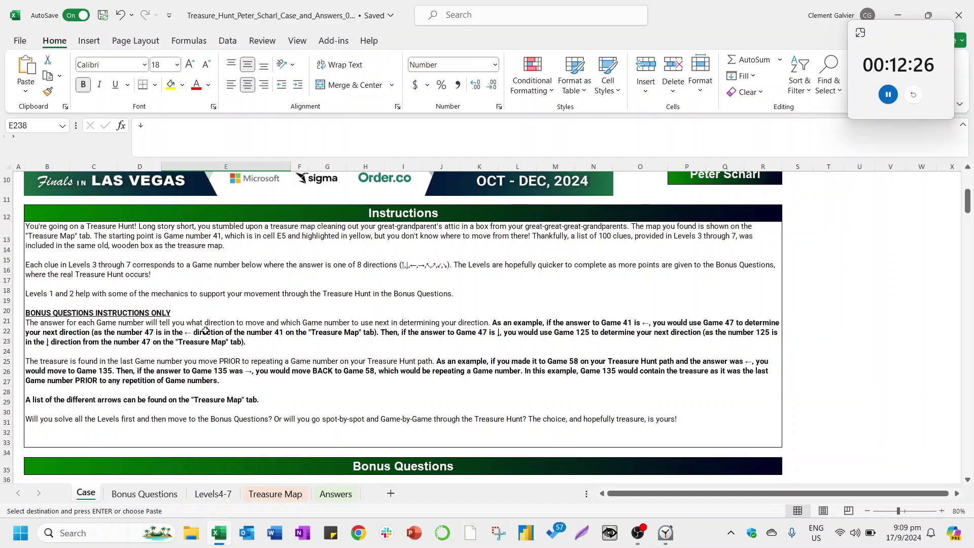
left_click(268, 332)
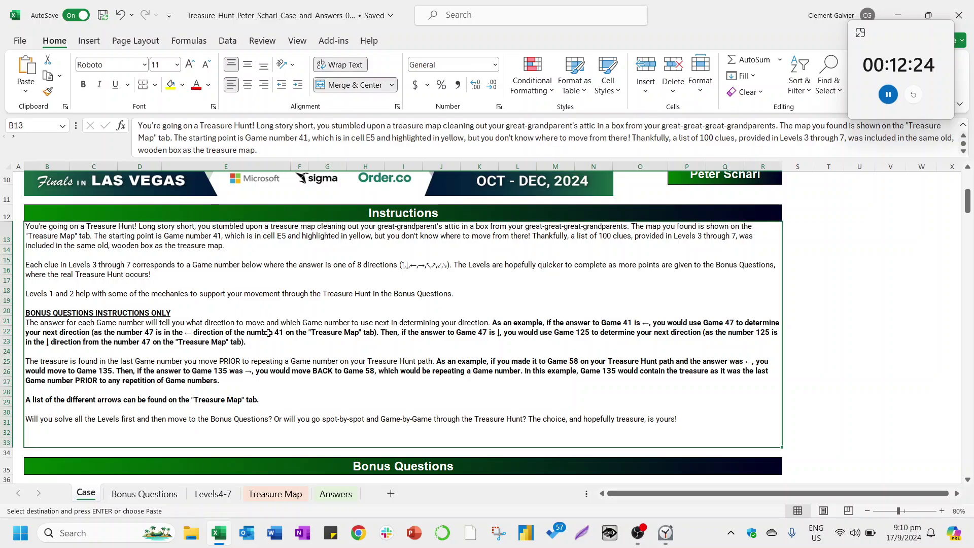
Check the Level 3 answer for Game 41 and locate Game 41 on the Treasure Map sheet.
scroll(303, 335, "down", 20)
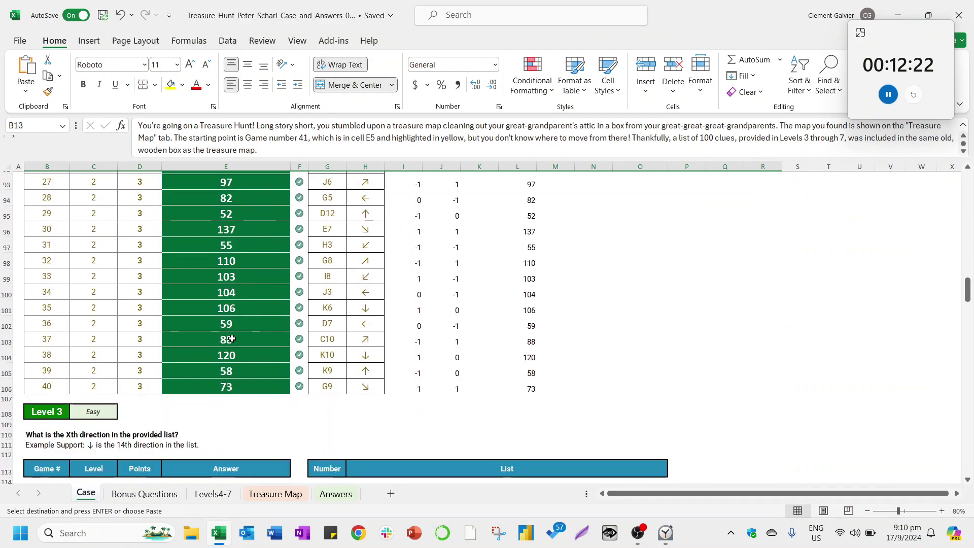
scroll(192, 332, "up", 4)
left_click(202, 333)
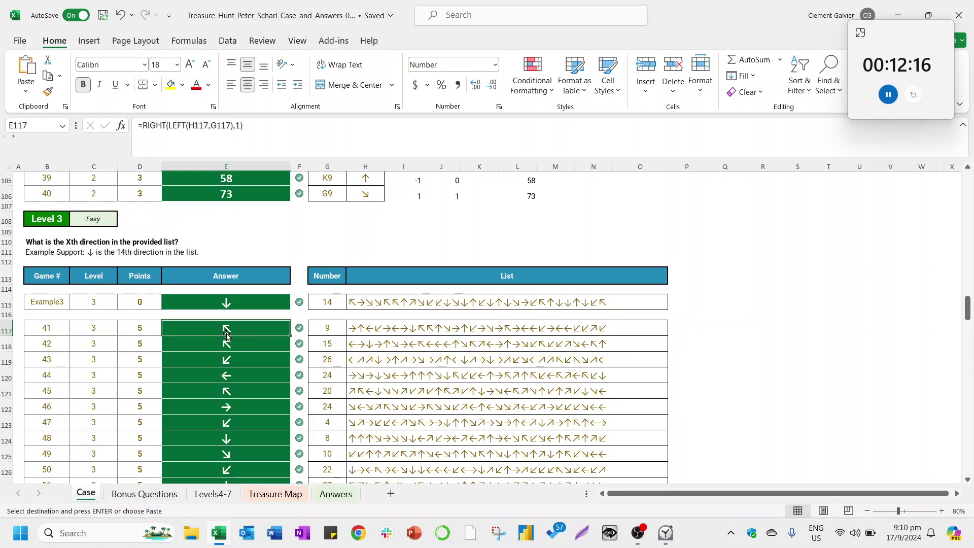
left_click(50, 329)
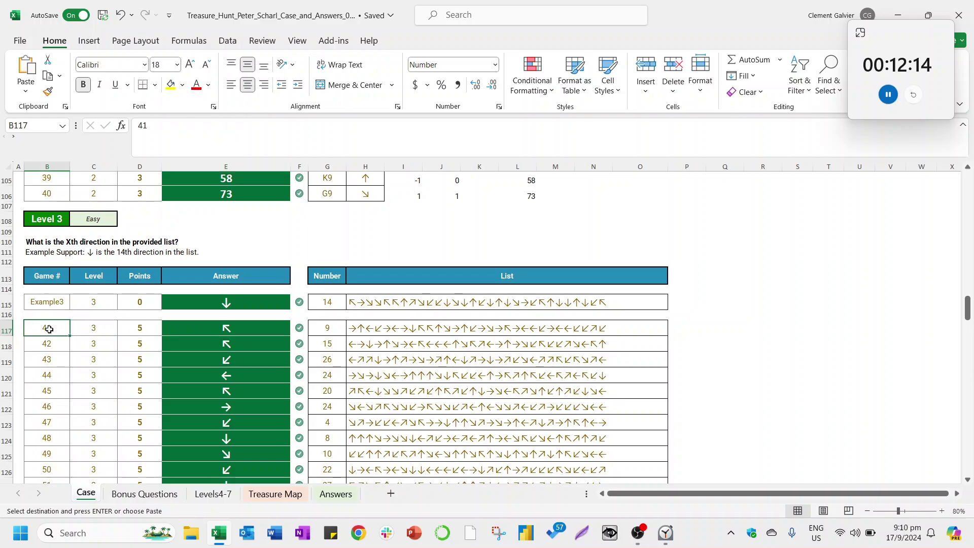
left_click(217, 333)
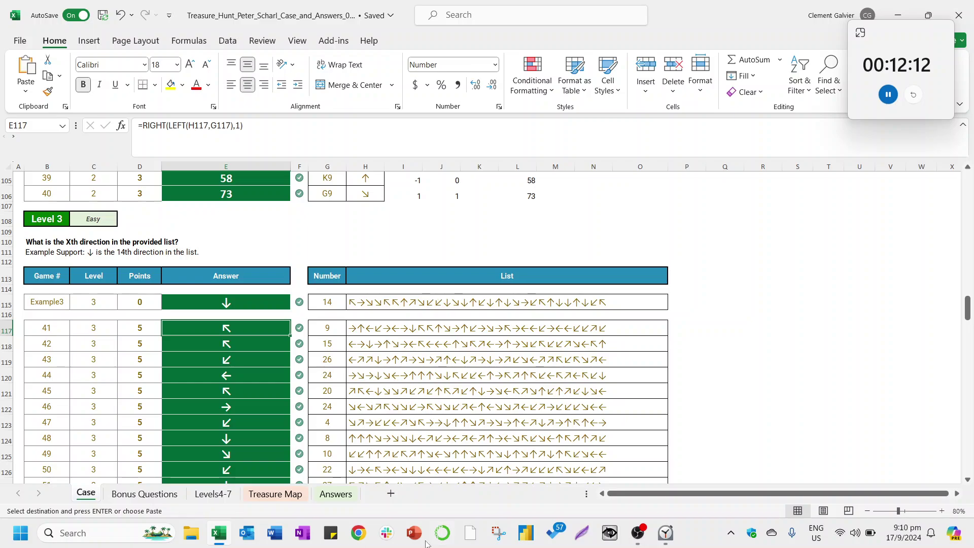
left_click(281, 495)
left_click(135, 284)
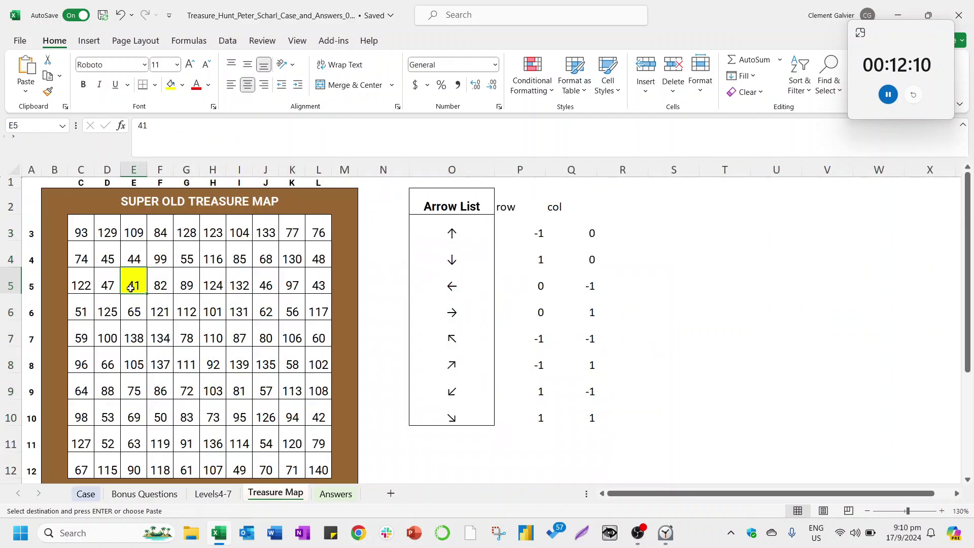
Trace the path from Game 41 on the Treasure Map, checking the Level 3 answer for Game 45 on the Case sheet.
left_click(108, 279)
left_click(108, 258)
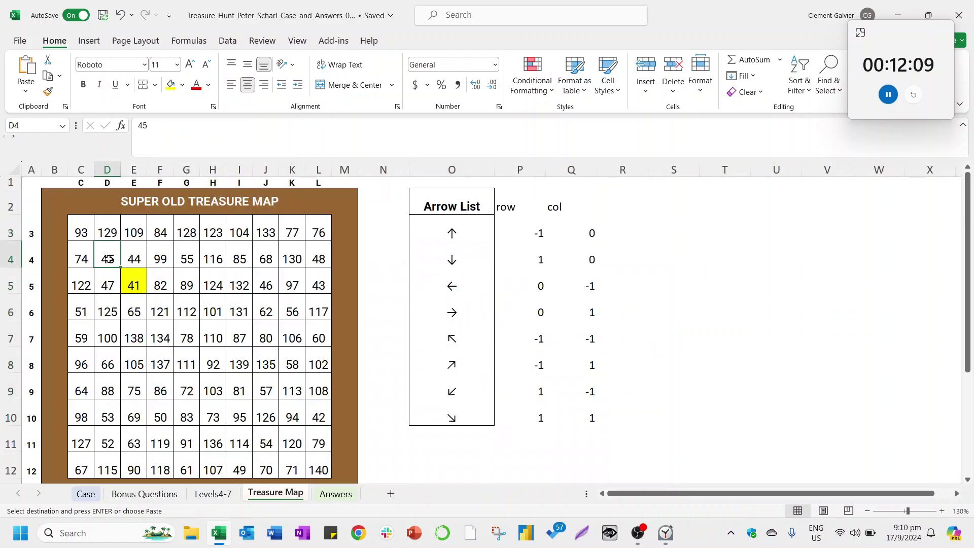
left_click(86, 494)
left_click(52, 399)
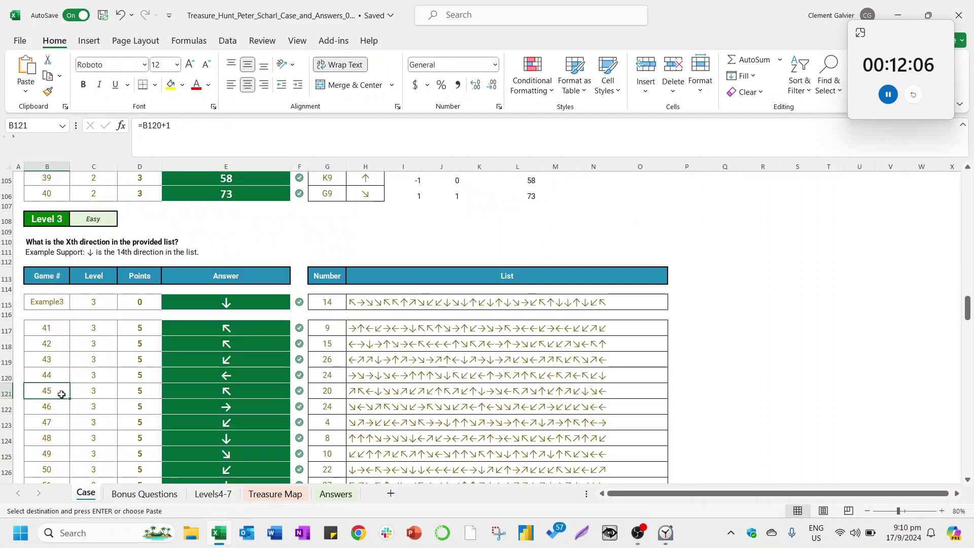
left_click(238, 395)
left_click(213, 495)
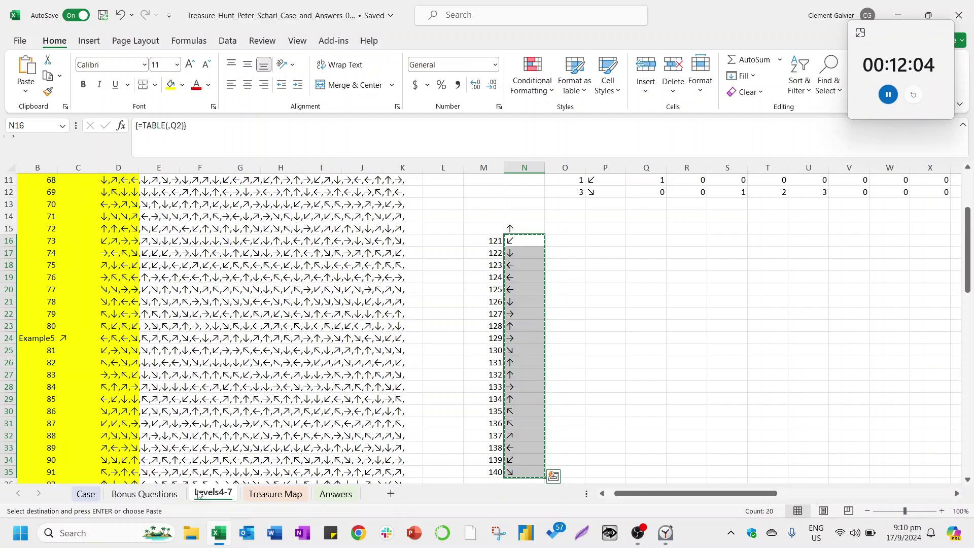
left_click(166, 495)
left_click(275, 494)
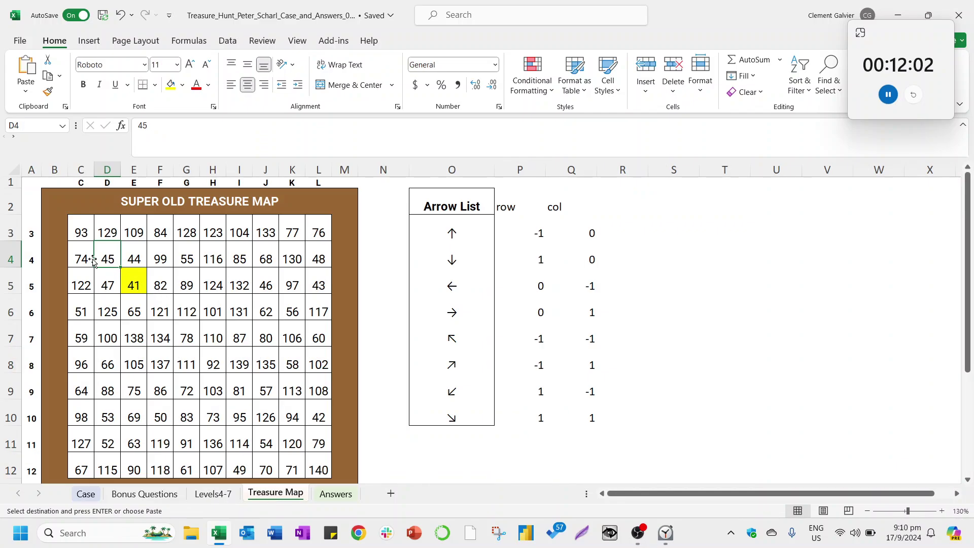
left_click(81, 233)
Reread the five bonus questions on the Case sheet.
left_click(105, 495)
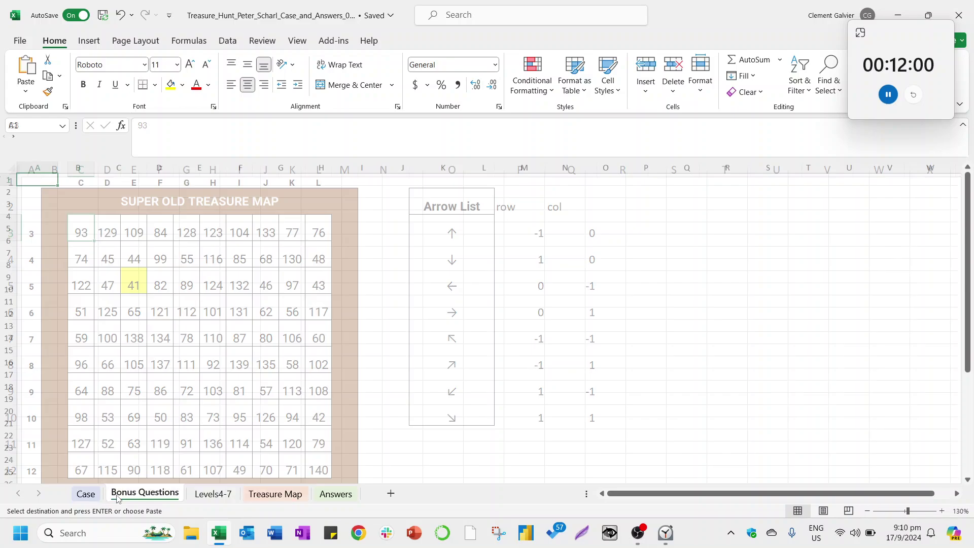
left_click(95, 495)
scroll(301, 360, "up", 20)
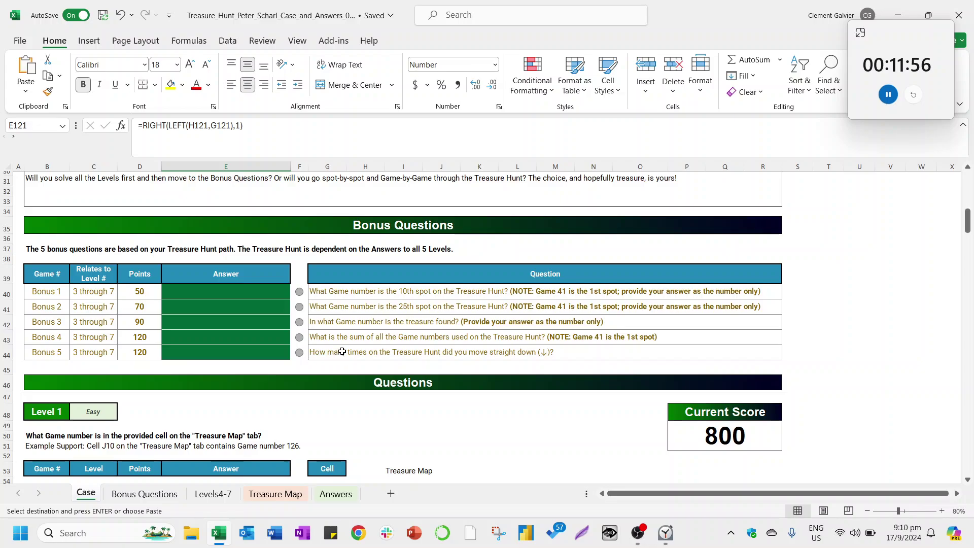
scroll(288, 376, "down", 1)
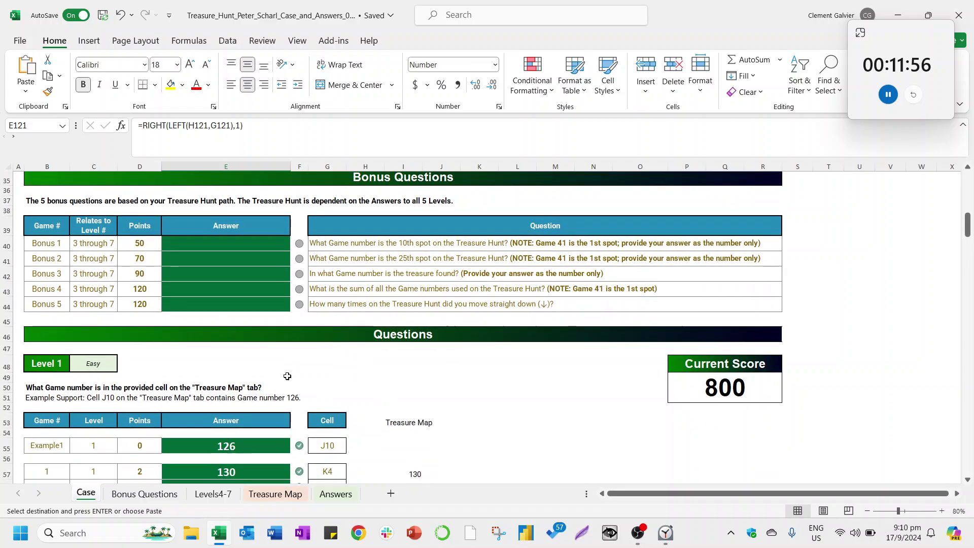
Copy the game number column from Example3 through Game 140 on the Case sheet and paste it as values at B3 of Bonus Questions.
left_click(148, 502)
left_click(91, 193)
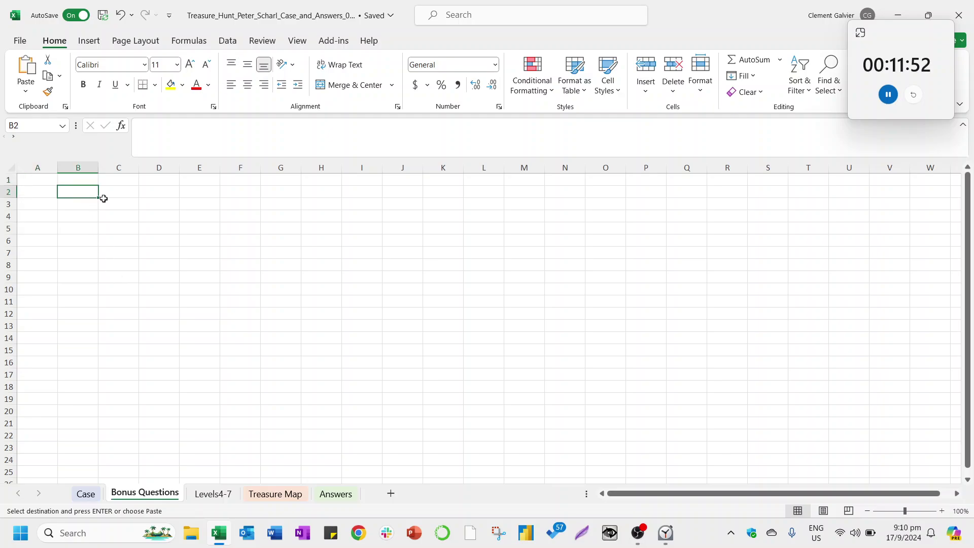
key("ctrl+Page_Up")
key("Page_Down")
key("Page_Down")
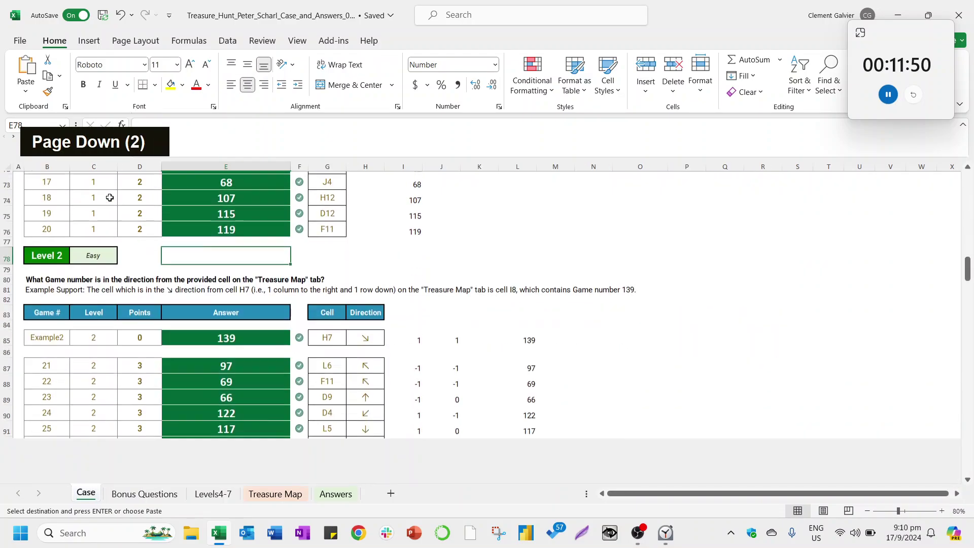
scroll(201, 356, "down", 9)
scroll(182, 345, "down", 5)
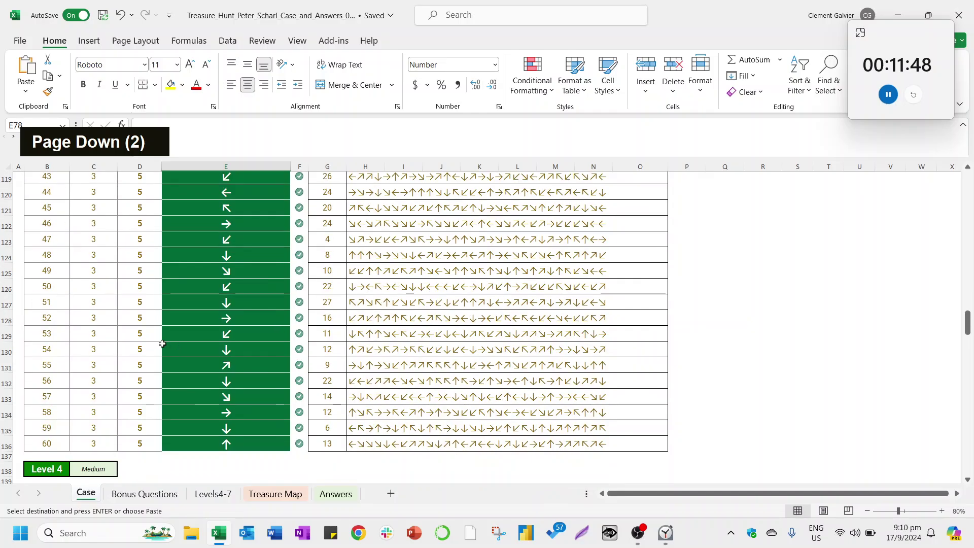
scroll(163, 341, "up", 5)
left_click(48, 311)
key("shift")
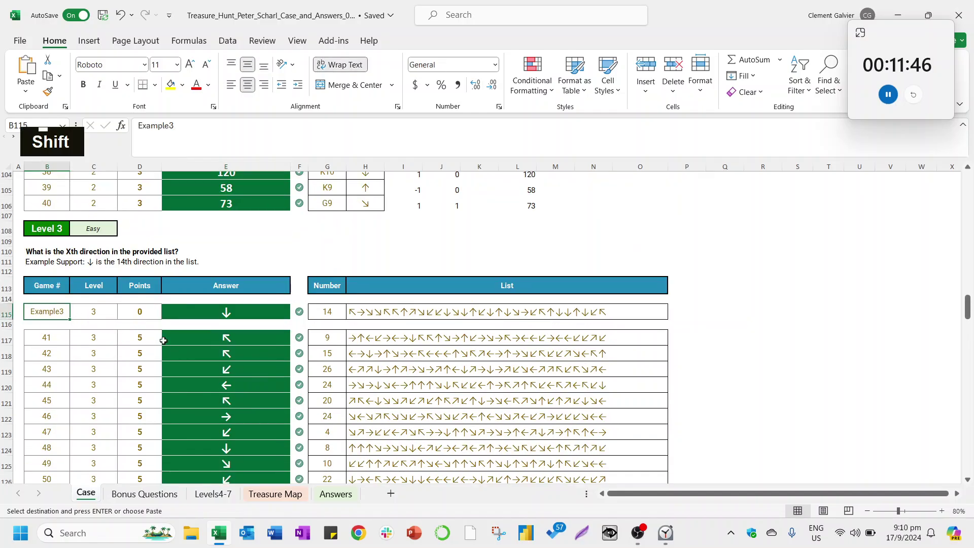
key("shift+Page_Down")
key("shift+Page_Down")
key("shift+Page_Down")
key("shift+Page_Down")
key("shift+Page_Down")
key("ctrl+shift+Down")
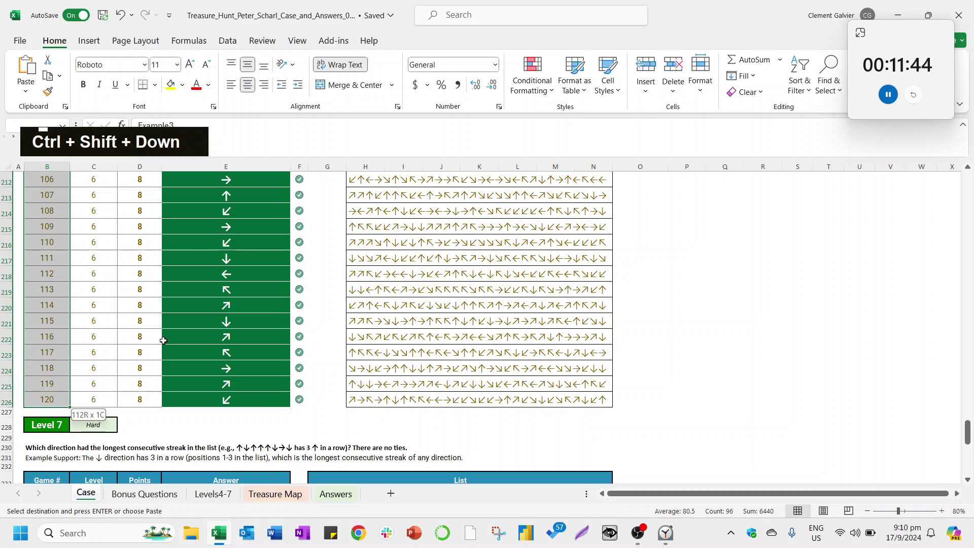
key("ctrl+shift+Down")
key("ctrl+shift+Down")
key("ctrl+shift+Down")
key("ctrl+shift+Down")
key("ctrl+shift+Down")
key("ctrl+shift+Down")
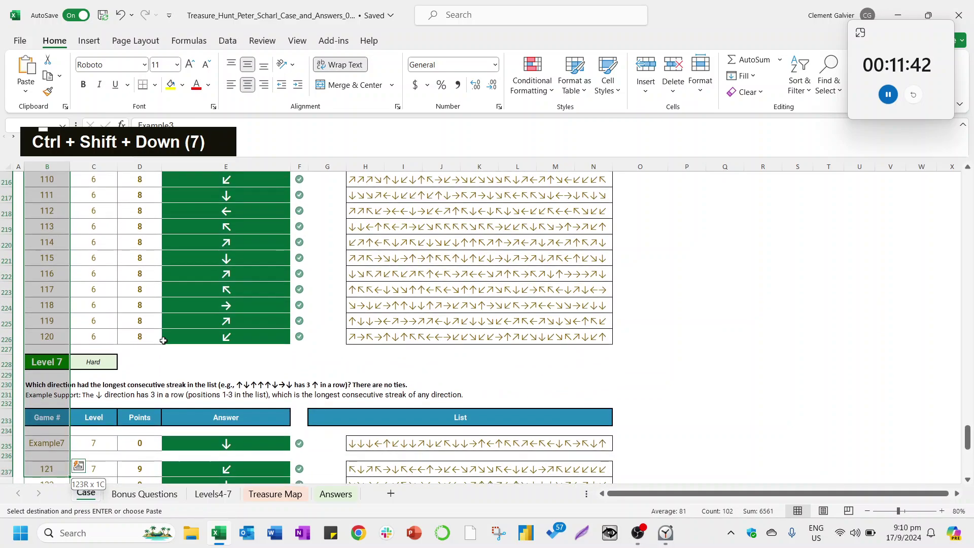
key("ctrl+shift+Down")
key("ctrl+c")
key("ctrl+Page_Down")
key("Down")
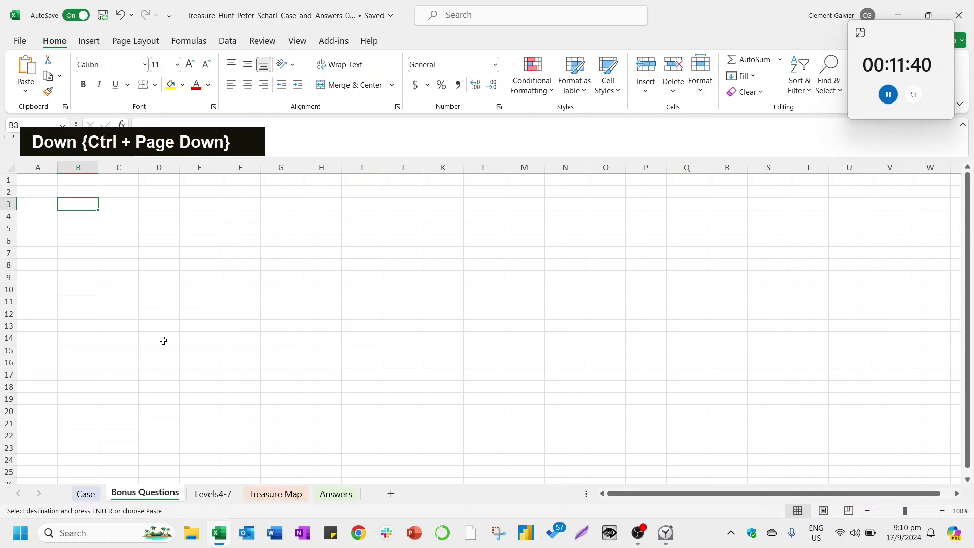
key("ctrl+alt+v")
key("v")
key("Return")
Copy the matching answers from E115 through Game 140 on the Case sheet and paste them as values at C3 of Bonus Questions.
key("ctrl+Page_Up")
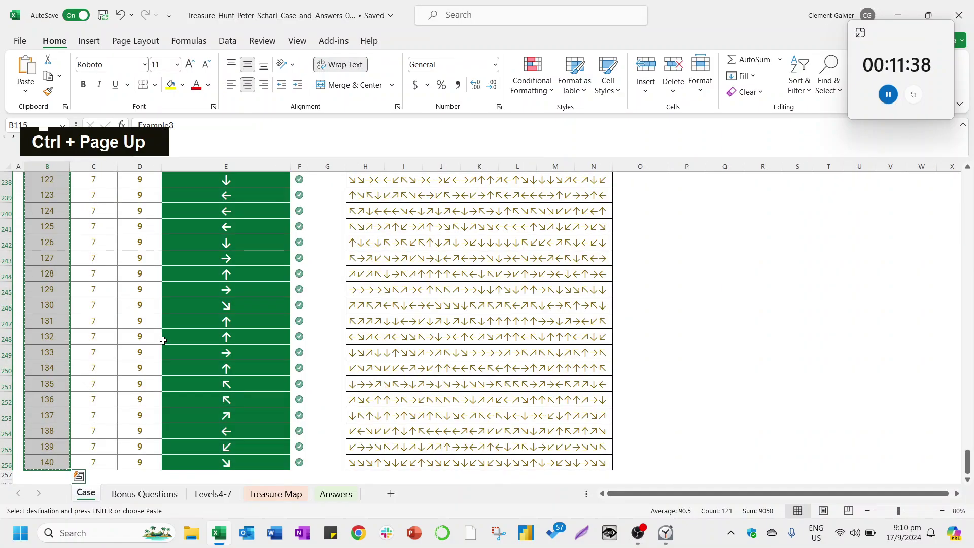
key("Right")
key("Right")
key("Right")
key("Left")
key("Right")
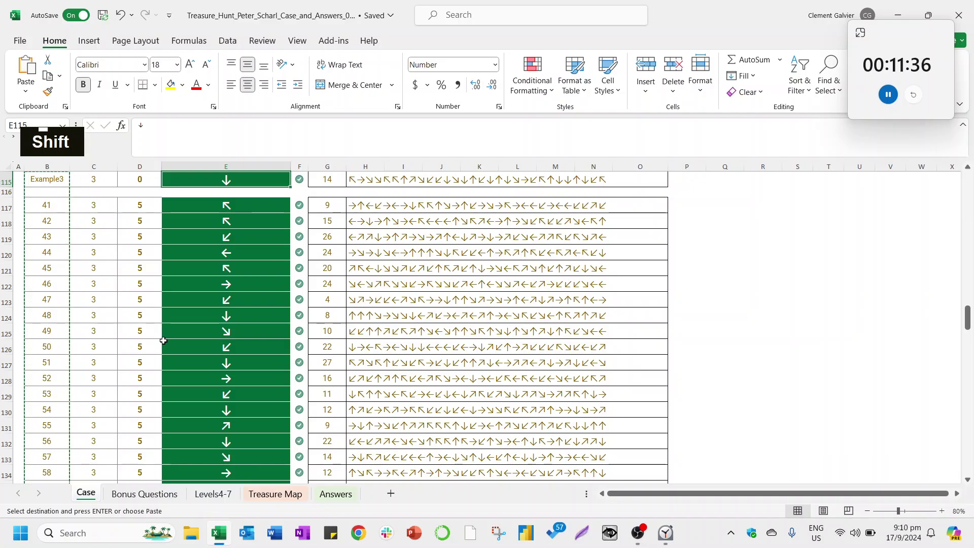
key("shift+Page_Down")
key("shift+Page_Down")
key("shift+Page_Down")
key("shift+Page_Down")
key("shift+Page_Down")
key("ctrl+shift+Down")
key("ctrl+shift+Down")
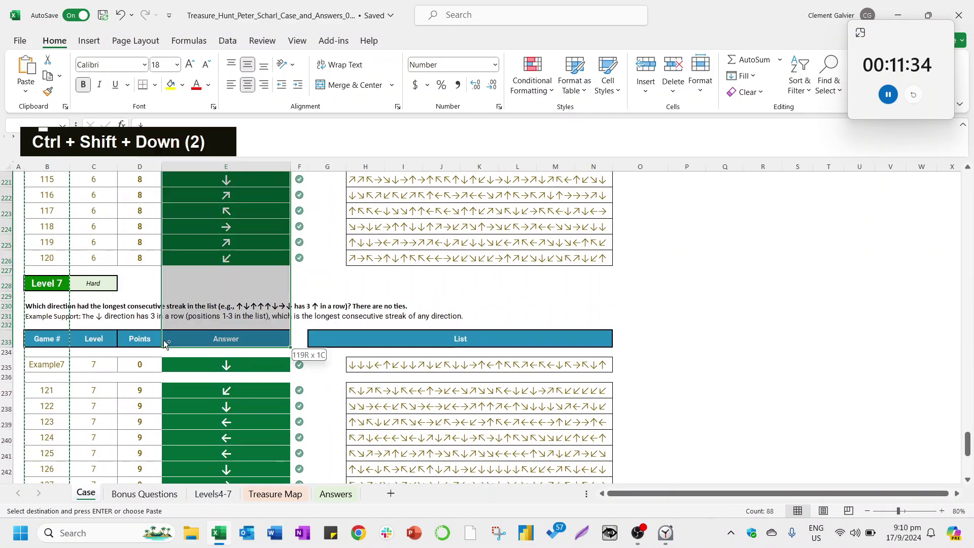
key("ctrl+shift+Down")
key("ctrl+shift+Down")
key("ctrl+shift+Down")
key("ctrl+shift+Down")
key("ctrl+shift+Up")
key("ctrl+c")
key("ctrl+Page_Down")
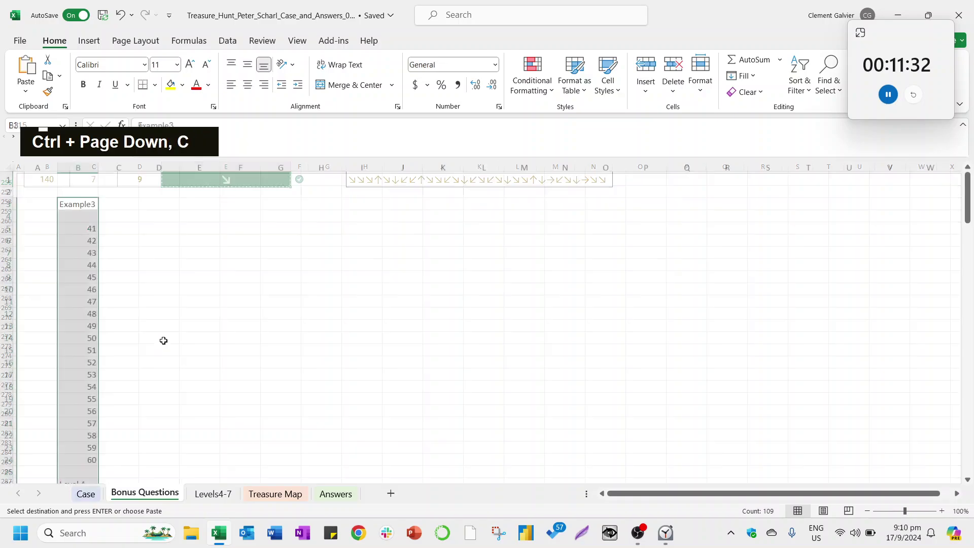
key("Right")
key("ctrl+alt+v")
key("Return")
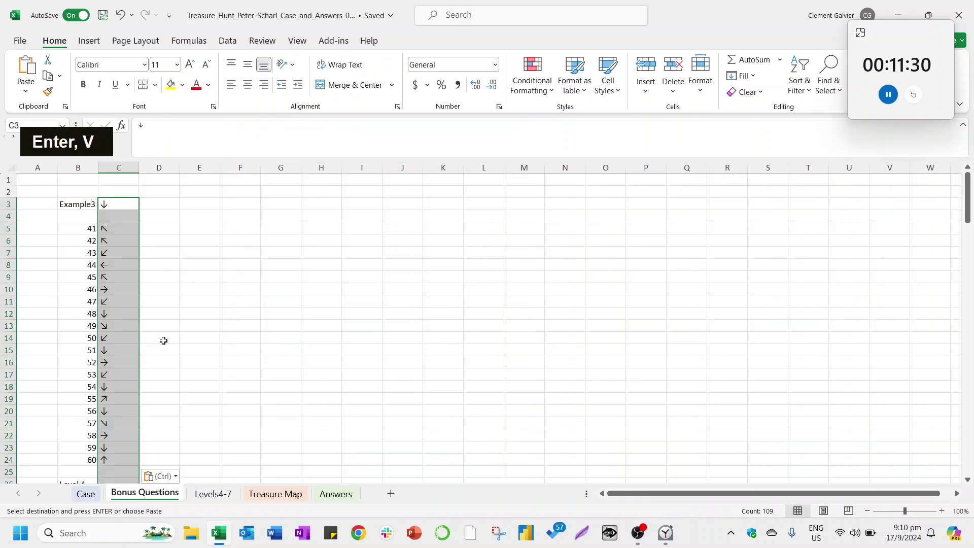
key("Right")
key("Left")
key("Escape")
key("Down")
key("Up")
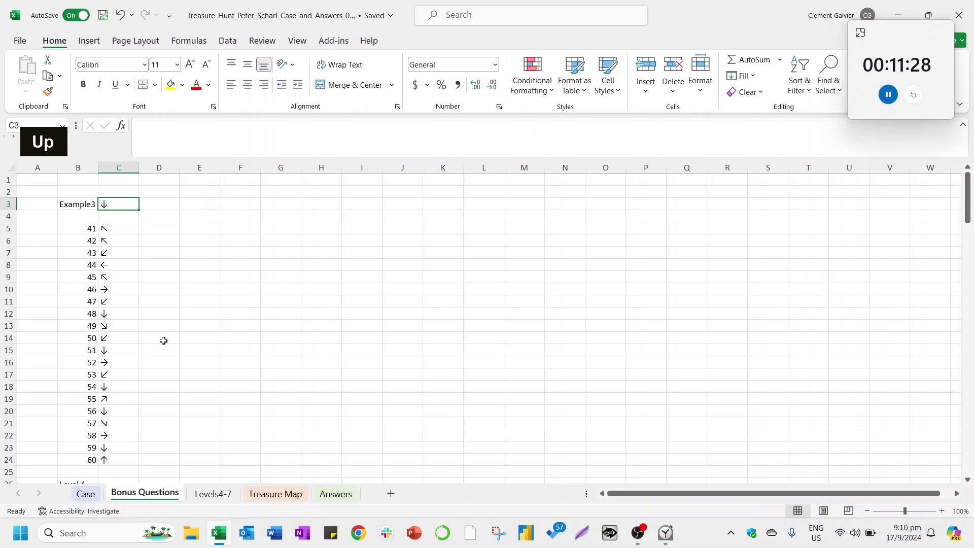
Look through the pasted game numbers and directions for heading rows that interrupt the list.
key("Down")
key("Down")
key("Left")
key("Right")
key("ctrl+shift+Down")
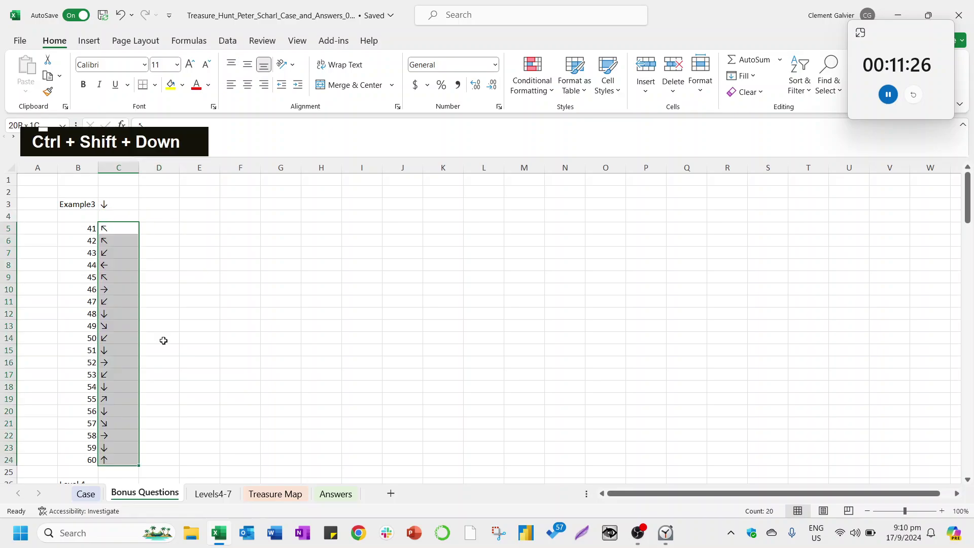
key("shift+Page_Down")
key("shift+Page_Down")
key("shift+Page_Down")
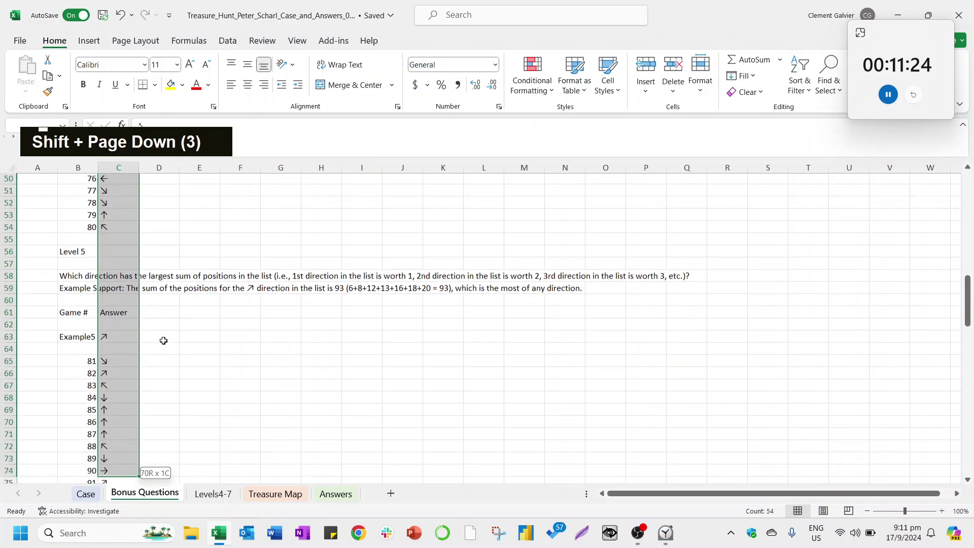
key("Up")
key("ctrl+Up")
key("Up")
key("Down")
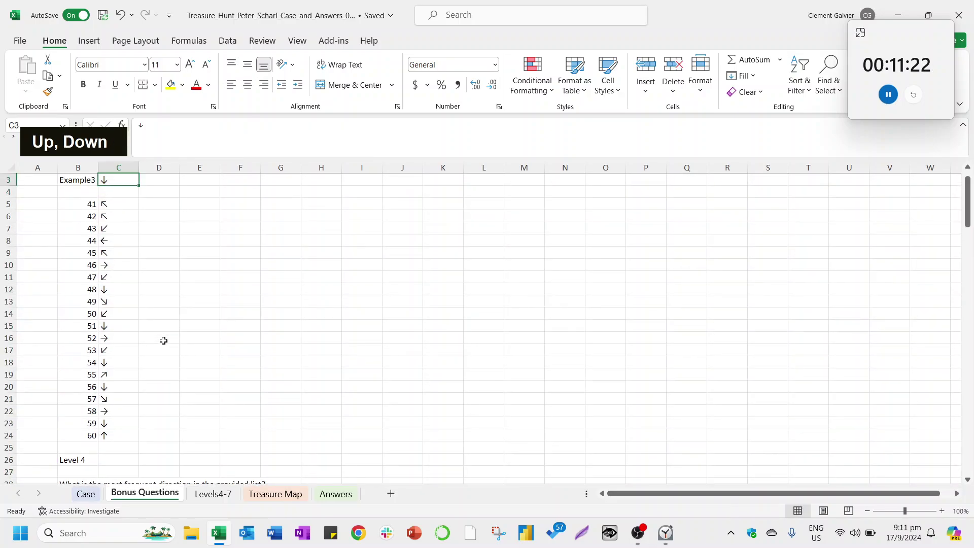
key("Up")
key("Up")
key("Up")
key("Up")
key("Down")
key("Down")
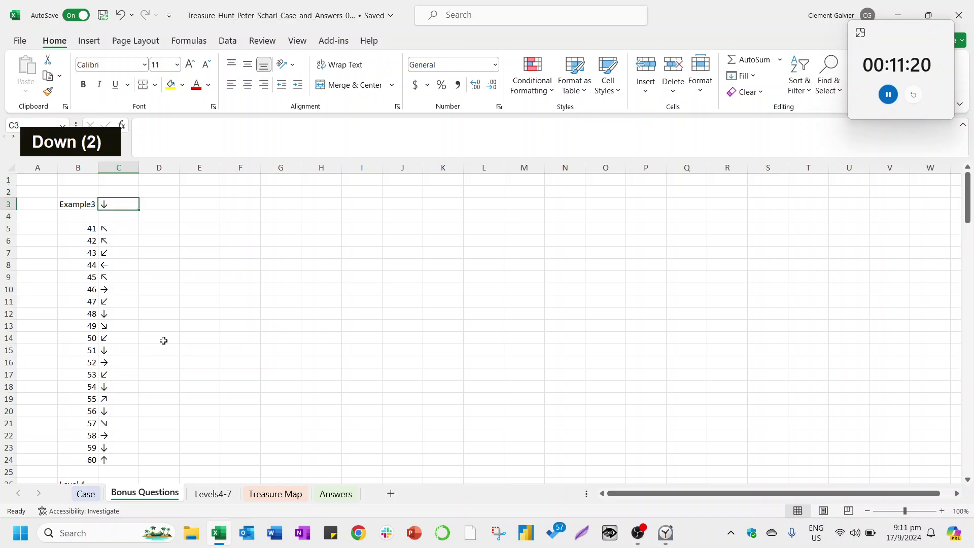
Delete the Example3 row and the blank row above Game 41 on Bonus Questions.
key("ctrl+Left")
key("ctrl+Left")
key("ctrl+shift+Right")
key("ctrl+shift+Right")
key("ctrl+shift+Right")
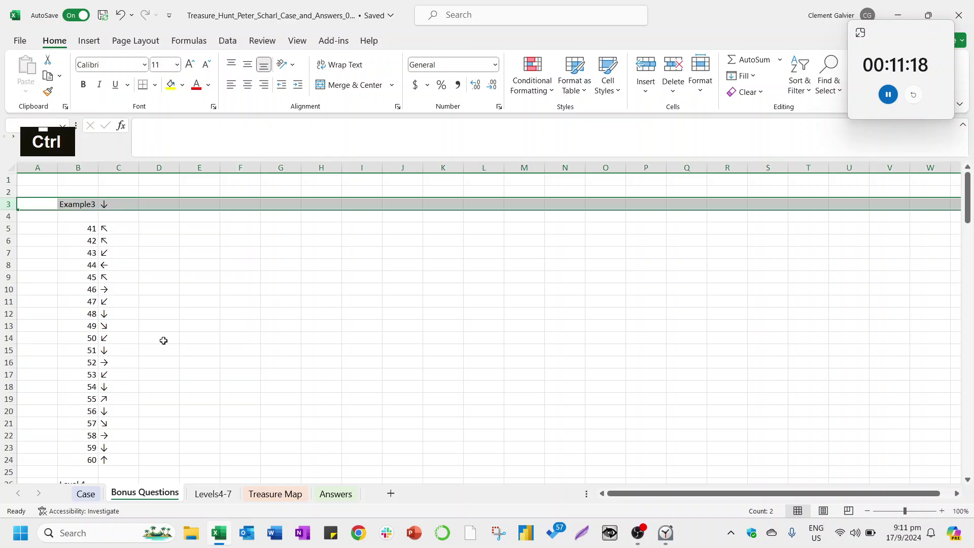
key("ctrl+minus")
key("ctrl+minus")
Delete rows 23 to 32, the Level 4 heading and example block between Games 60 and 61.
key("Right")
key("Down")
key("ctrl+Down")
key("Down")
key("ctrl+shift+Right")
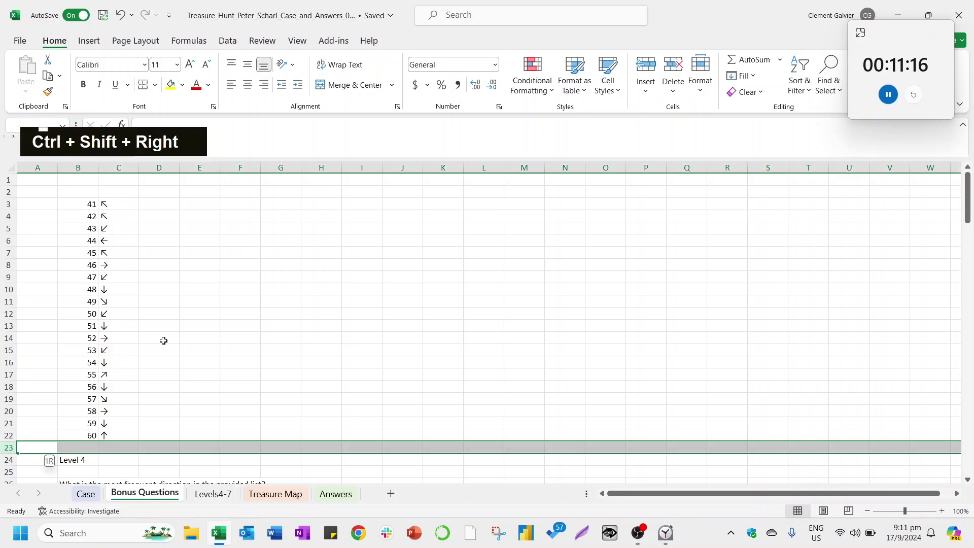
key("shift+Down")
key("shift+Down")
key("shift+Down")
key("shift+Down")
key("shift+Down")
key("shift+Down")
key("shift+Down")
key("shift+Down")
key("shift+Down")
key("shift+Down")
key("shift+Down")
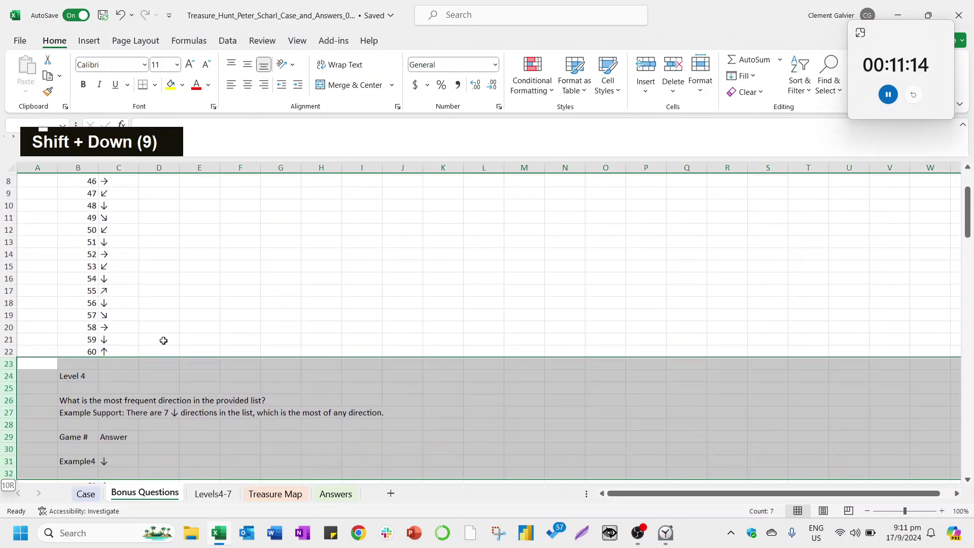
key("shift+Up")
key("shift+Up")
key("ctrl+minus")
Delete rows 43 to 52, the Level 5 heading and example block between Games 80 and 81.
key("Right")
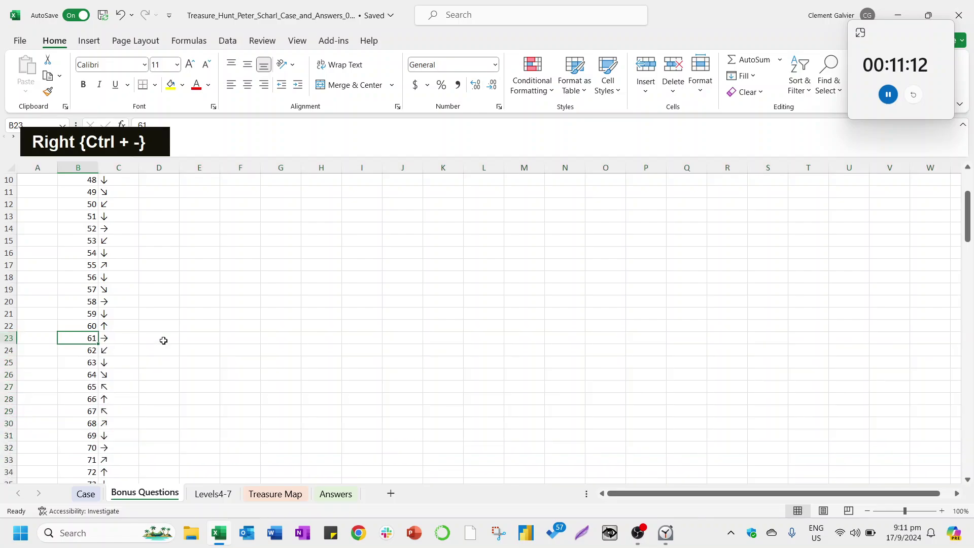
key("ctrl+Down")
key("Down")
key("ctrl+shift+Right")
key("shift+Down")
key("shift+Down")
key("shift+Down")
key("shift+Down")
key("shift+Down")
key("shift+Down")
key("shift+Down")
key("shift+Down")
key("shift+Down")
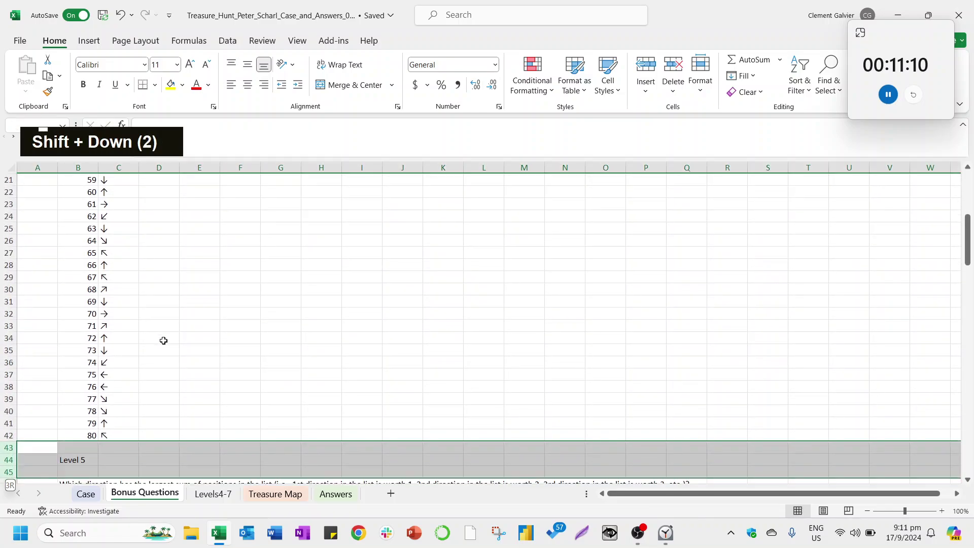
key("shift+Down")
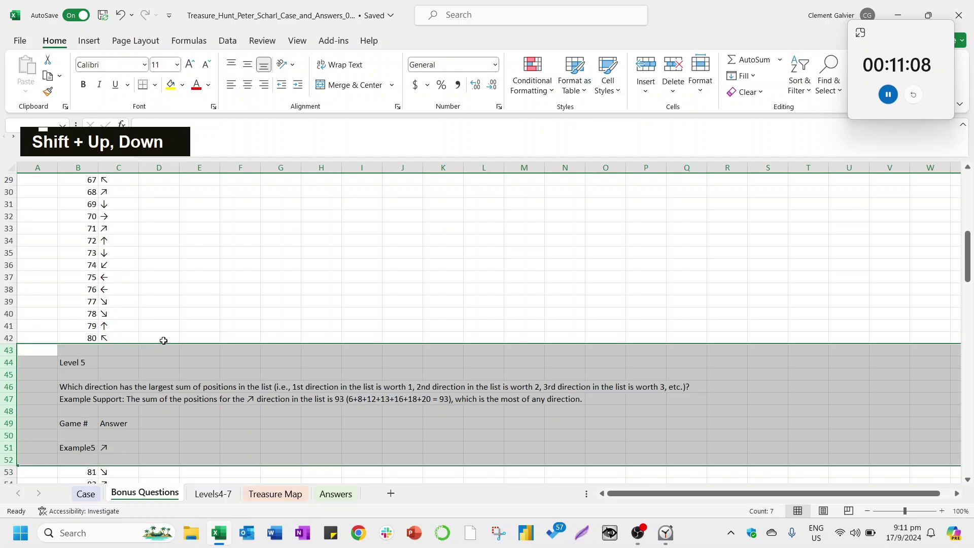
key("ctrl+minus")
Delete rows 63 to 72, the Level 6 heading and example block between Games 100 and 101.
key("Right")
key("ctrl+Down")
key("Down")
key("ctrl+shift+Right")
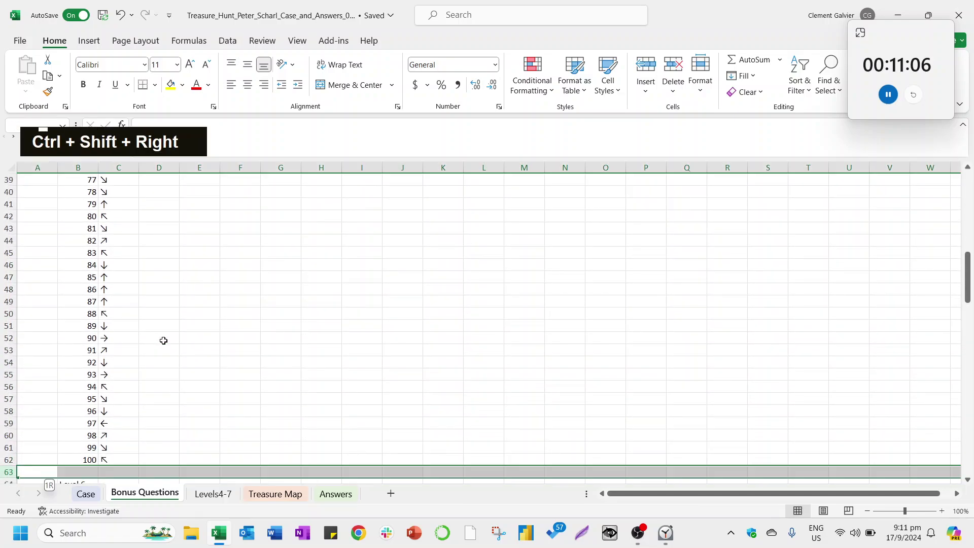
key("shift+Down")
key("shift+Down")
key("shift+Down")
key("shift+Down")
key("shift+Down")
key("shift+Down")
key("shift+Down")
key("shift+Down")
key("shift+Down")
key("shift+Down")
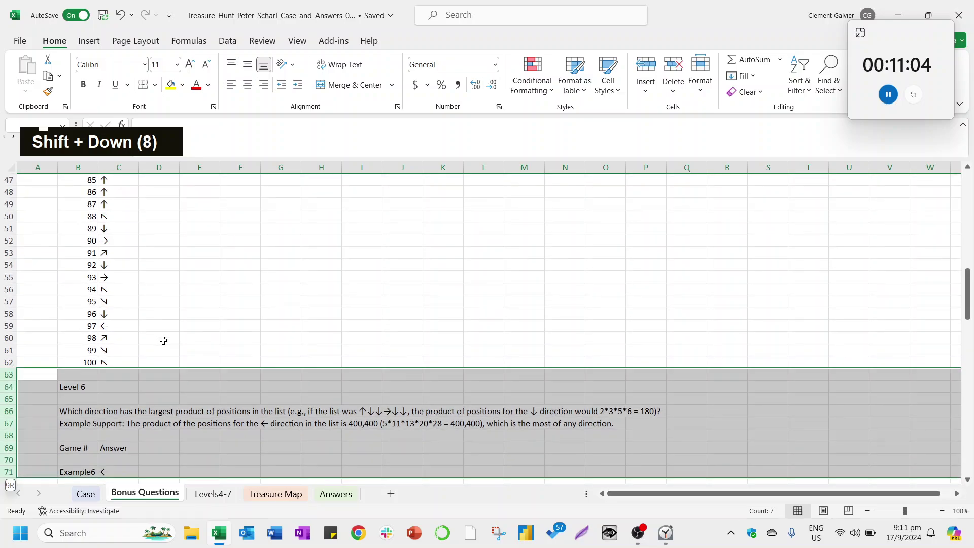
key("shift+Up")
key("ctrl+minus")
Delete rows 83 to 92, the Level 7 heading and example block between Games 120 and 121.
key("Right")
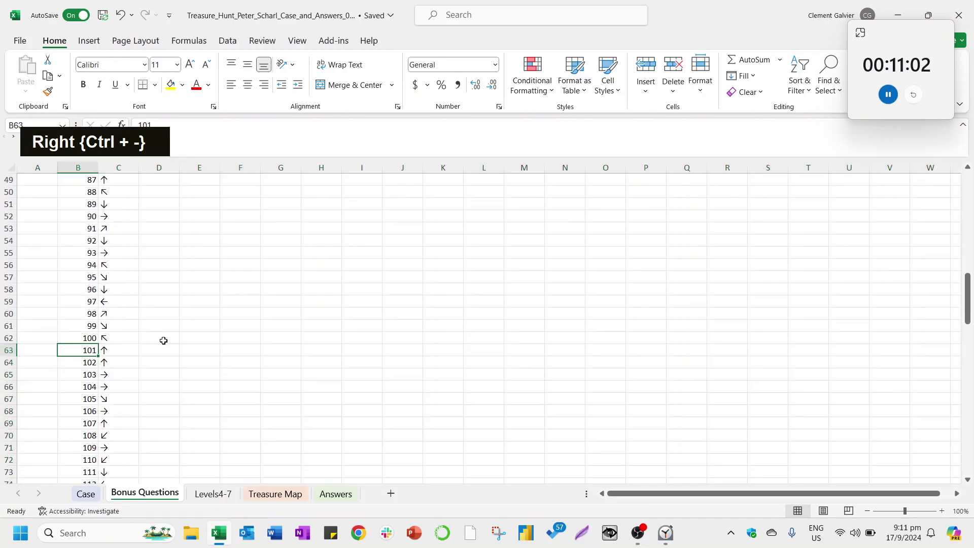
key("ctrl+Down")
key("Down")
key("ctrl+shift+Right")
key("shift+Down")
key("shift+Down")
key("shift+Down")
key("shift+Down")
key("shift+Down")
key("shift+Down")
key("shift+Down")
key("shift+Down")
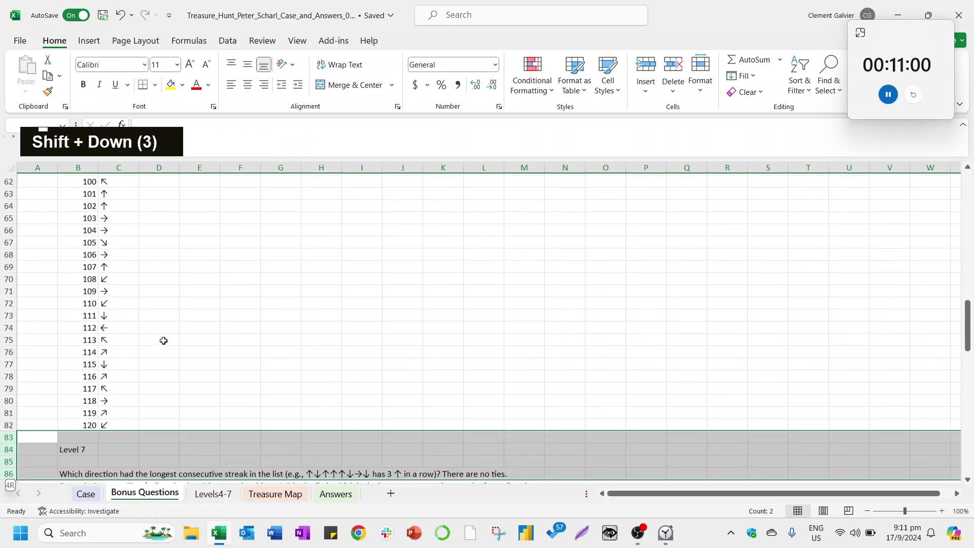
key("shift+Down")
key("shift+Down")
key("shift+Up")
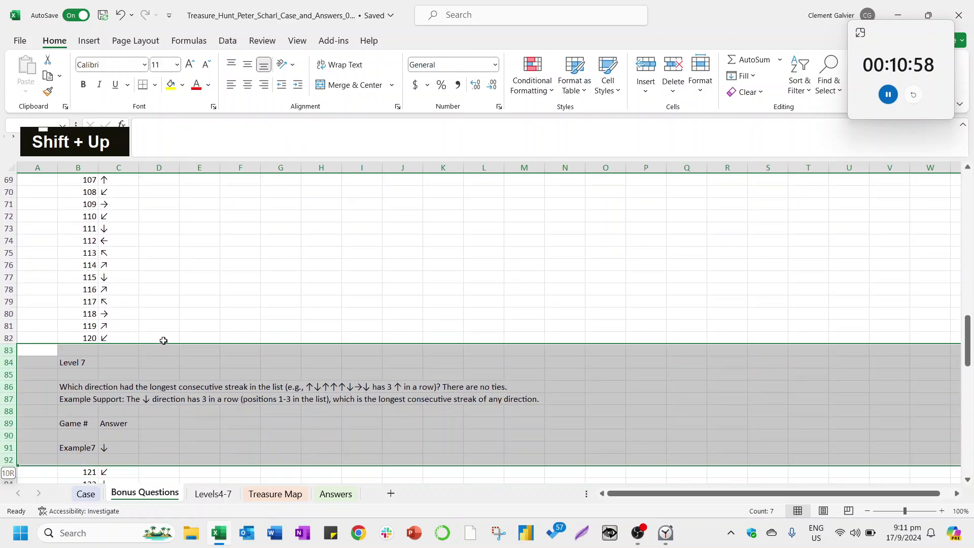
key("ctrl+minus")
Move the full list of direction arrows for Games 41–140 from column C to column E, starting in E3.
key("Right")
key("ctrl+Down")
key("Down")
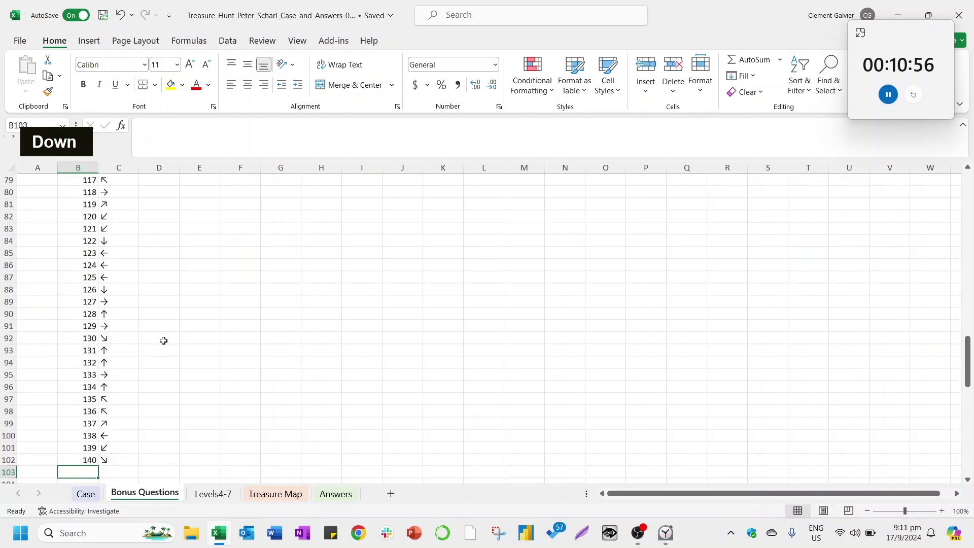
key("ctrl+Up")
key("ctrl+Up")
key("Right")
key("Down")
key("Up")
key("ctrl+shift+Down")
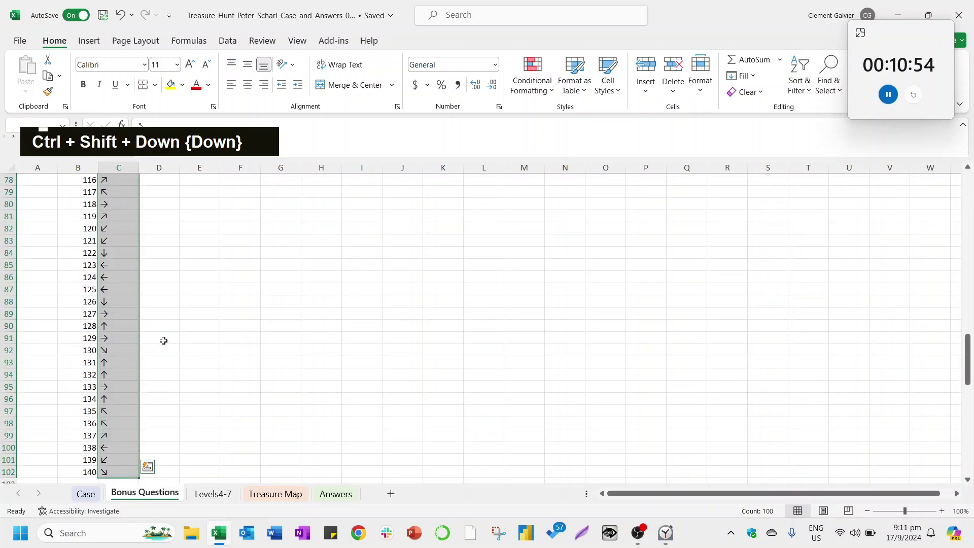
key("ctrl+x")
key("Right")
key("Right")
key("ctrl+v")
Enter the header "Game #" in B2 above the game numbers.
key("Left")
key("Left")
key("Up")
key("Left")
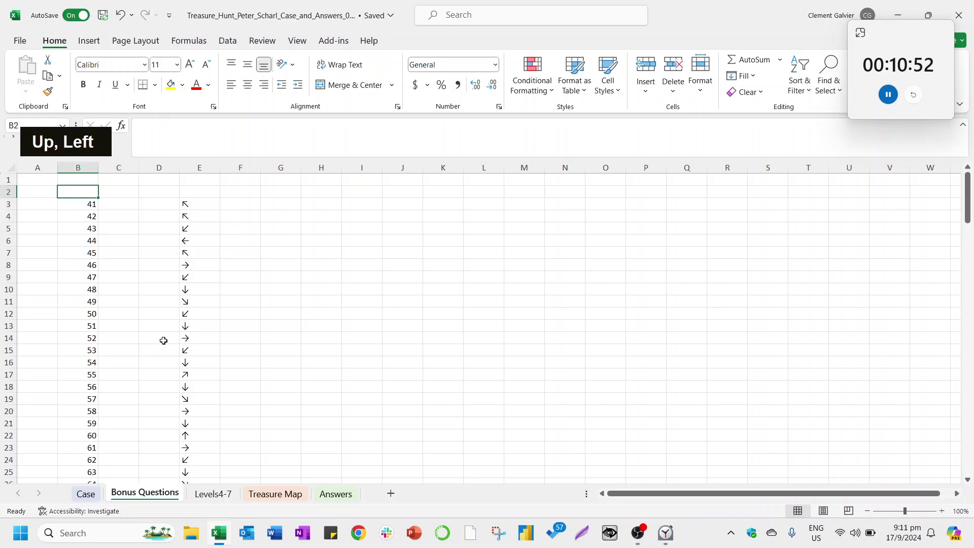
type("Game #")
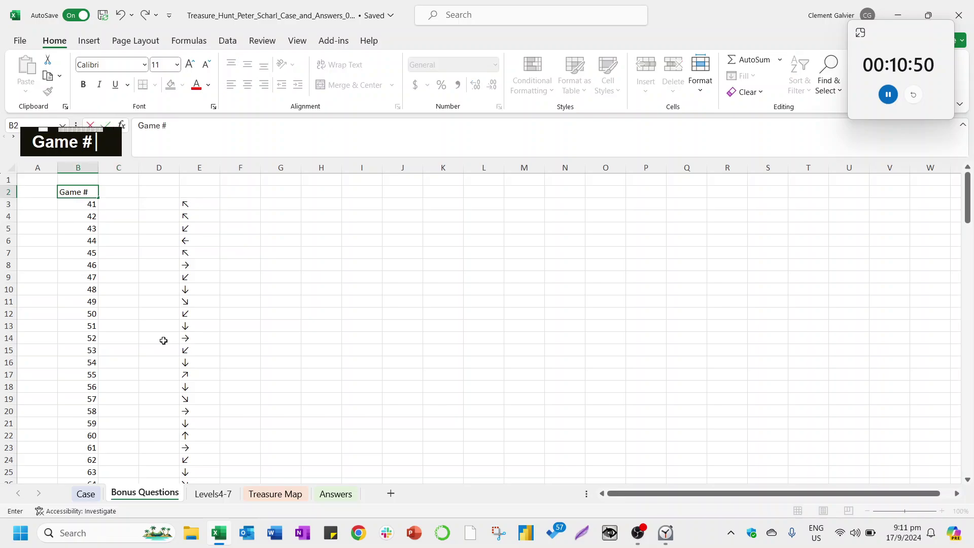
key("Tab")
key("Left")
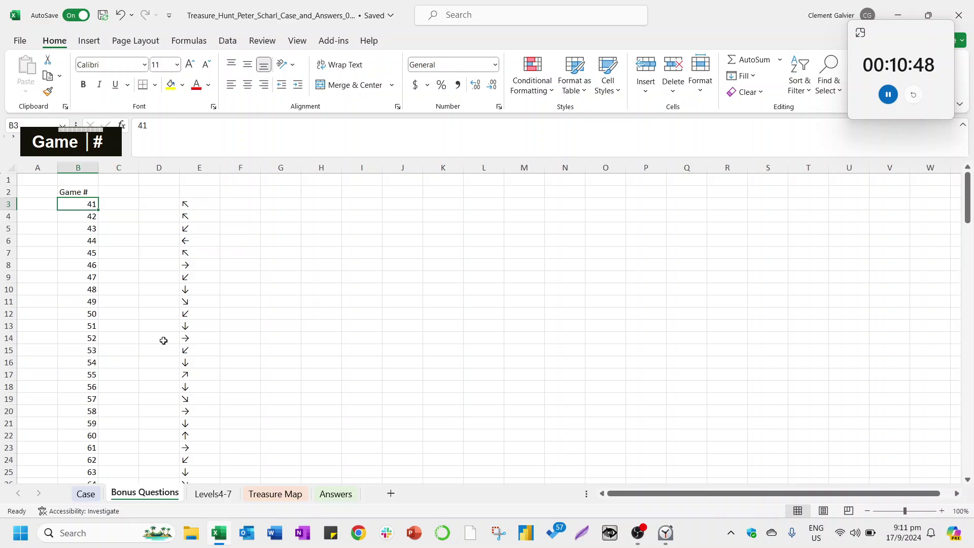
Check where 41 sits on the Treasure Map sheet and enter E5 in C3 of Bonus Questions as the starting cell.
key("Right")
key("ctrl+Page_Down")
key("ctrl+Page_Down")
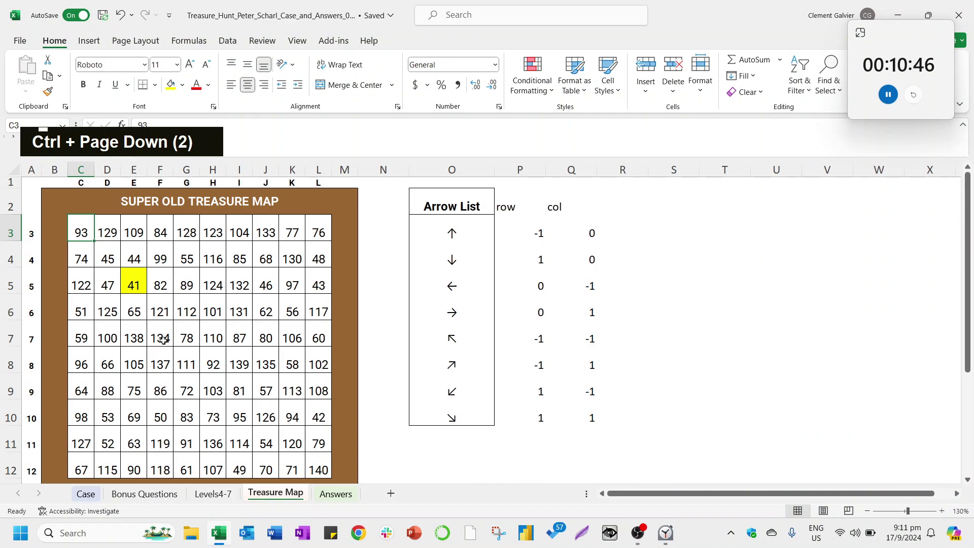
key("ctrl+Page_Up")
key("ctrl+Page_Up")
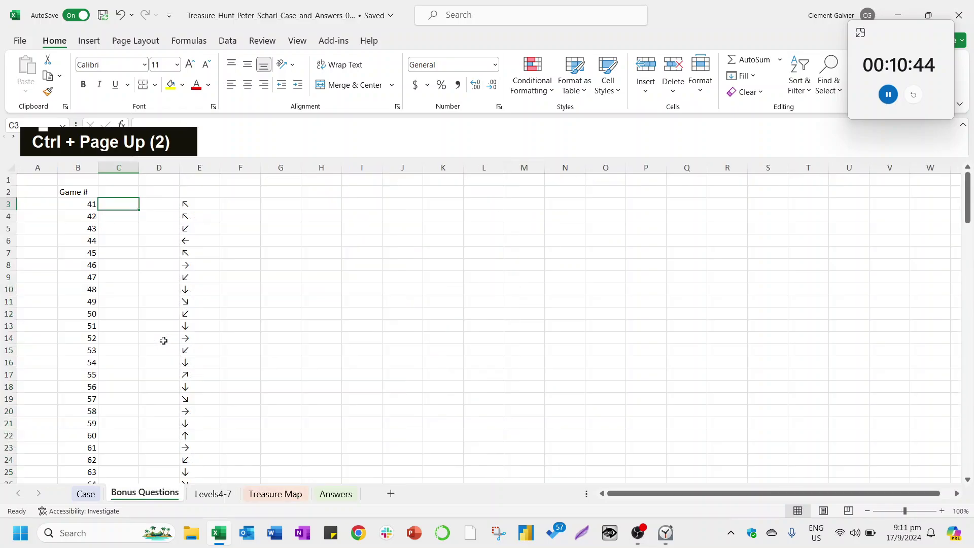
type("E5")
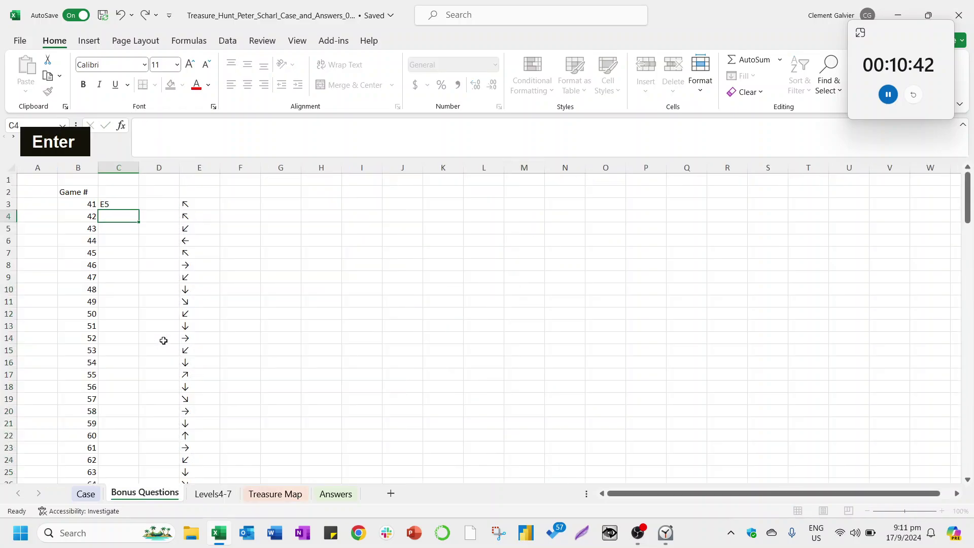
Delete the empty column D between the starting cell and the direction arrows.
key("Up")
key("Right")
key("ctrl+Down")
key("ctrl+Up")
key("ctrl+shift+Down")
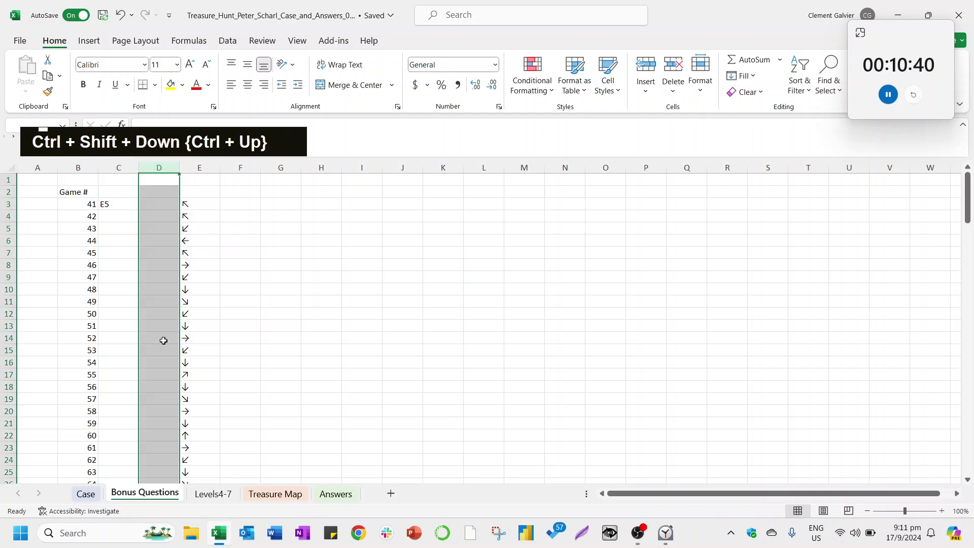
key("ctrl+minus")
Enter the header "This happens" in D2 above the direction arrows.
key("Down")
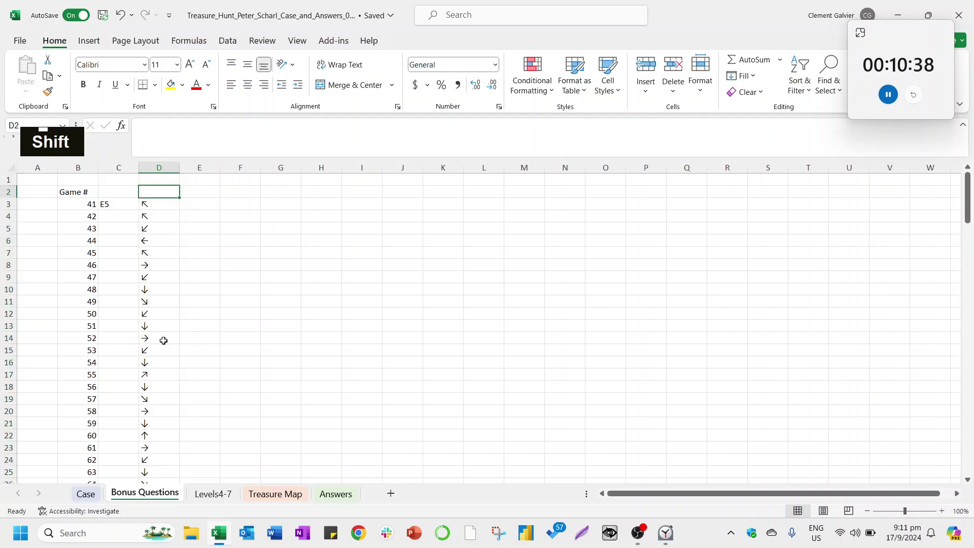
type("This happens")
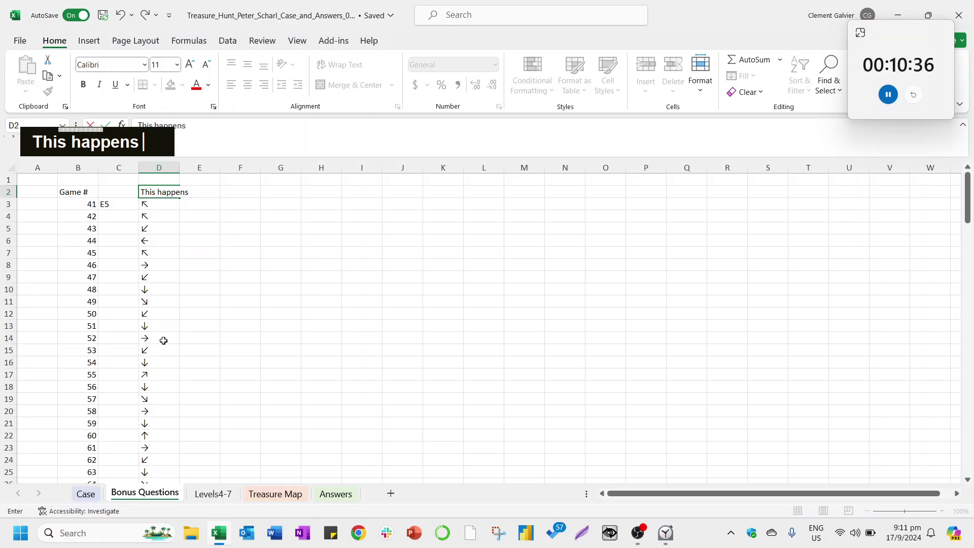
key("Return")
In E3, use XLOOKUP to find the D3 arrow in Treasure Map $O$3:$O$10 and return its row and column shifts from $P$3:$Q$10.
key("Right")
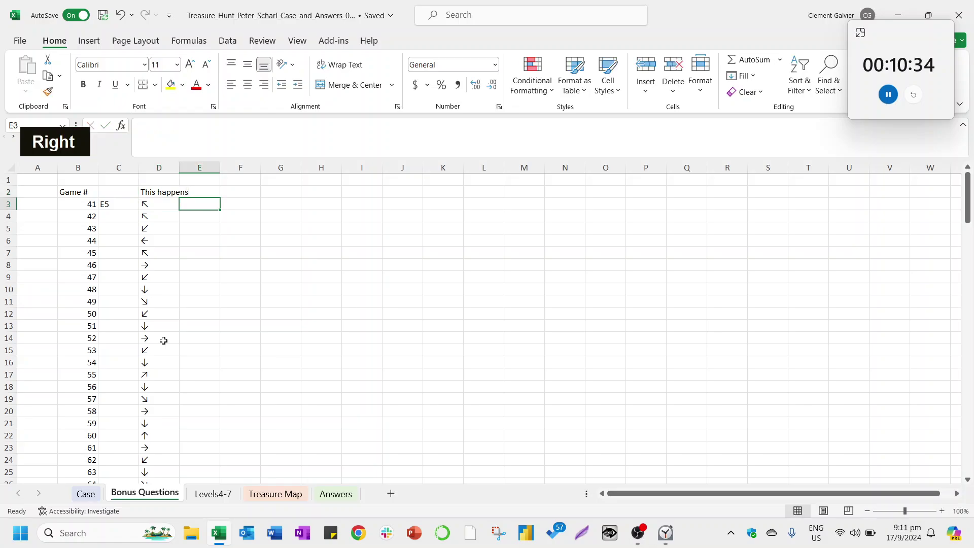
type("=xlookup(")
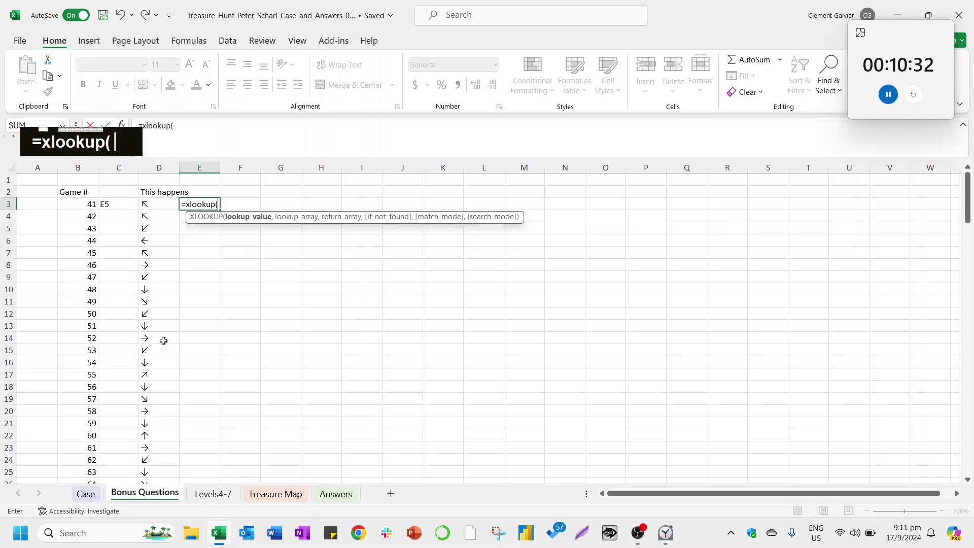
key("Left")
type(",")
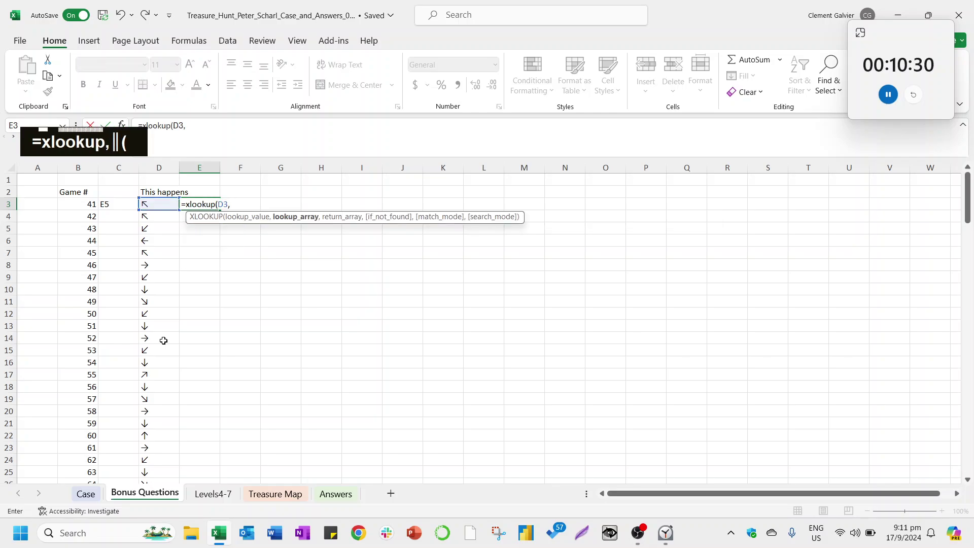
key("ctrl+Page_Down")
key("ctrl+Page_Down")
key("Right")
key("Down")
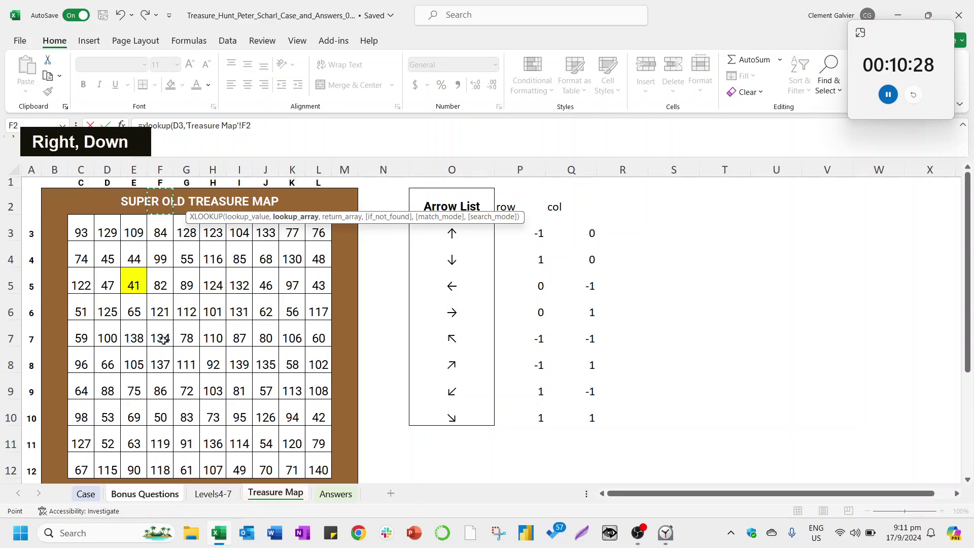
key("Down")
key("ctrl+Right")
key("ctrl+Right")
key("ctrl+shift+Down")
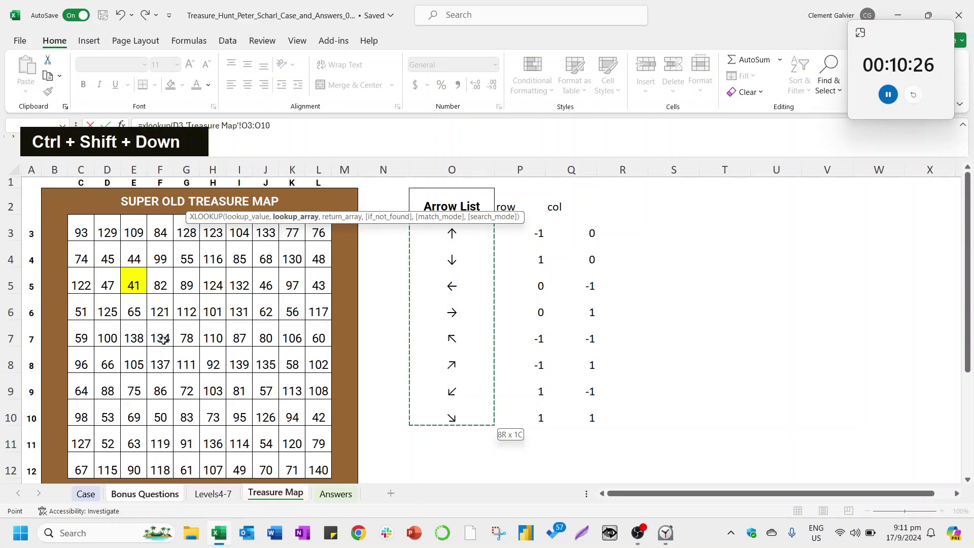
key("F4")
type(",'Treasure Map'!P3")
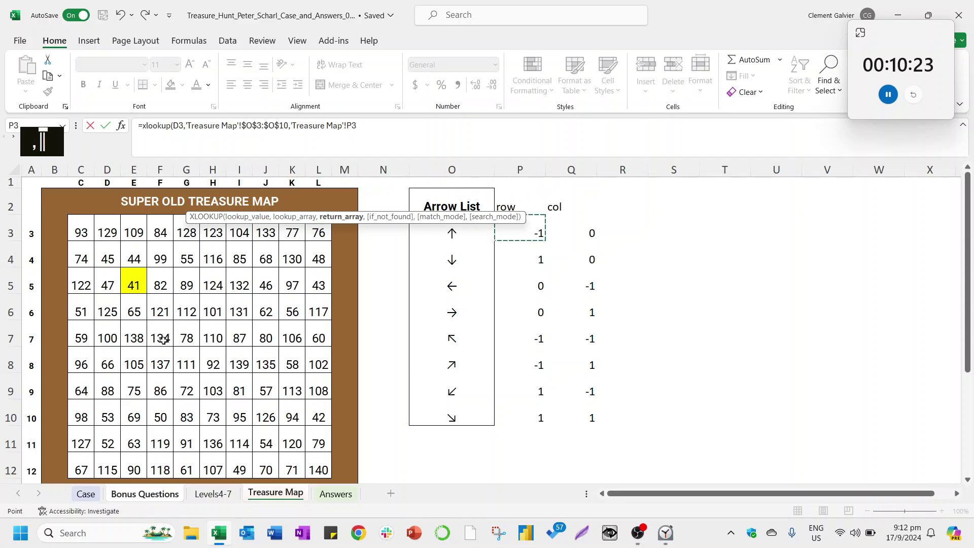
key("ctrl+shift+Down")
key("shift+Right")
key("F4")
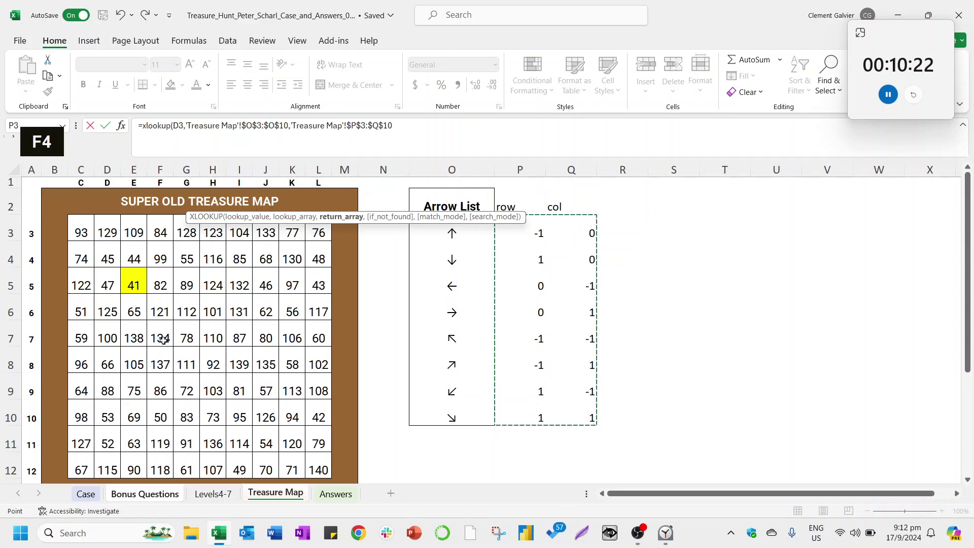
type(")")
key("Return")
Enter the header "Land Cell" in G2, beside the row and column shift columns.
key("Up")
key("Right")
key("Right")
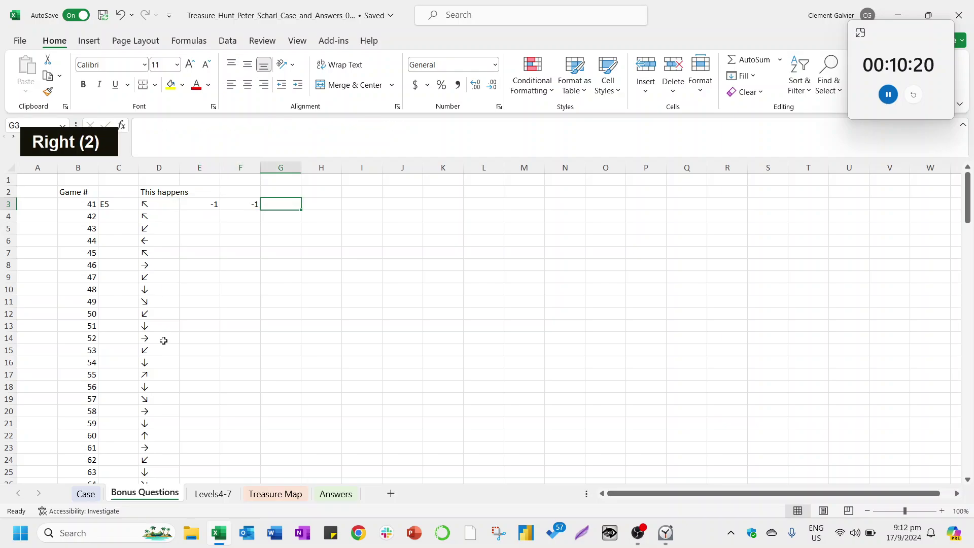
key("Up")
type("Land")
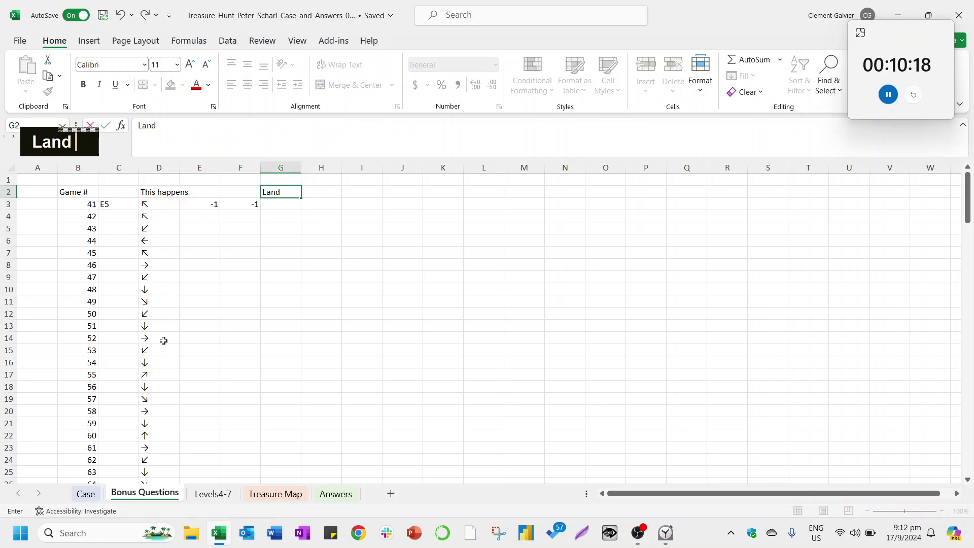
type(" Cell")
key("Return")
Enter the header "Landing Cell Value" in H2.
key("Up")
key("Right")
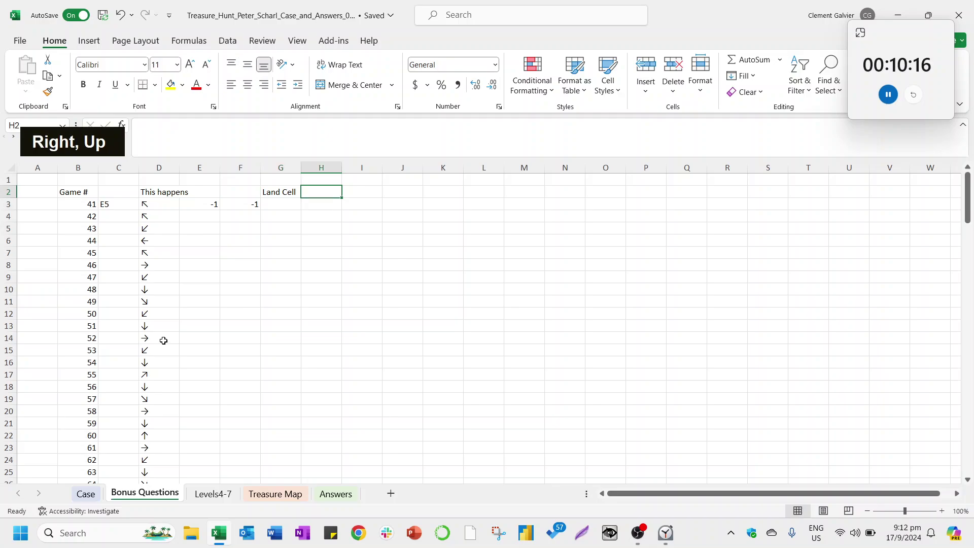
type("Cel")
key("Escape")
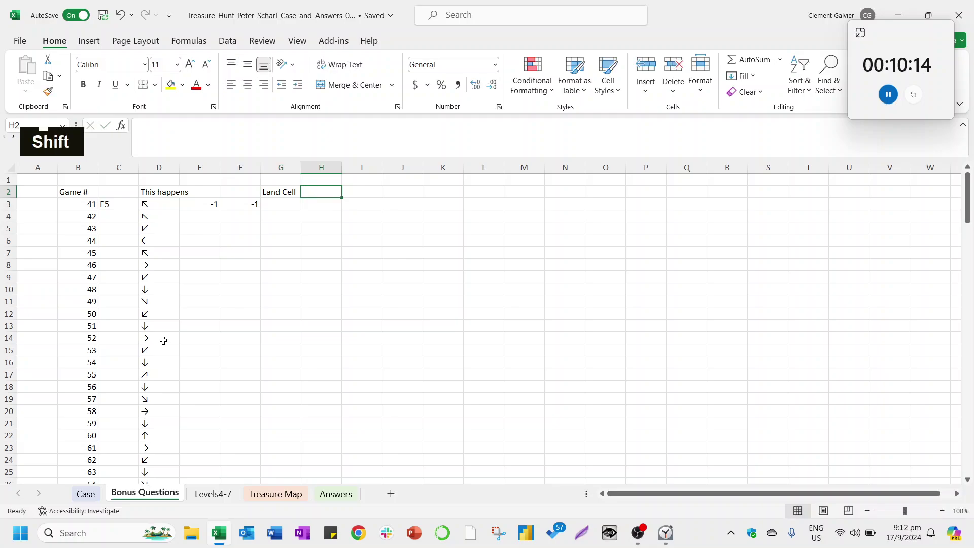
type("Landing C")
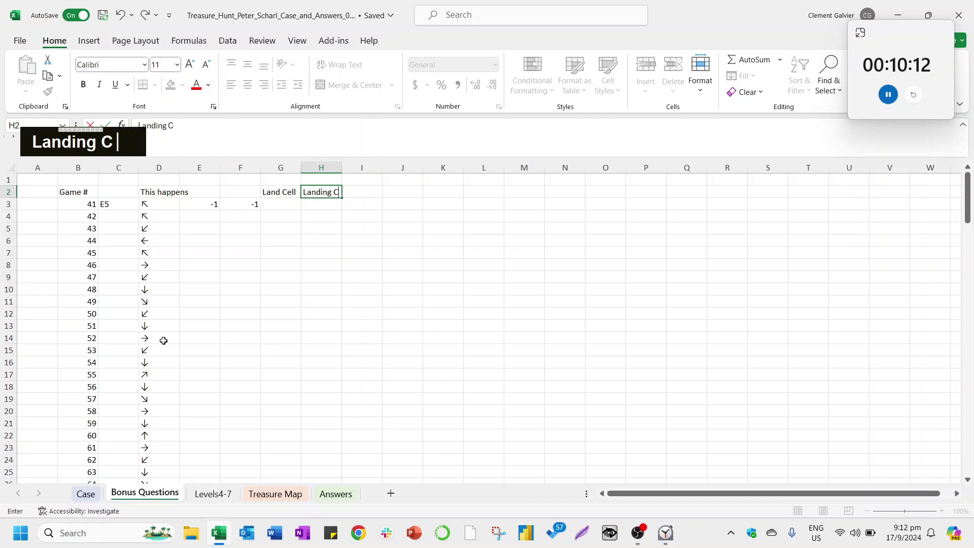
type("ell Value")
key("Return")
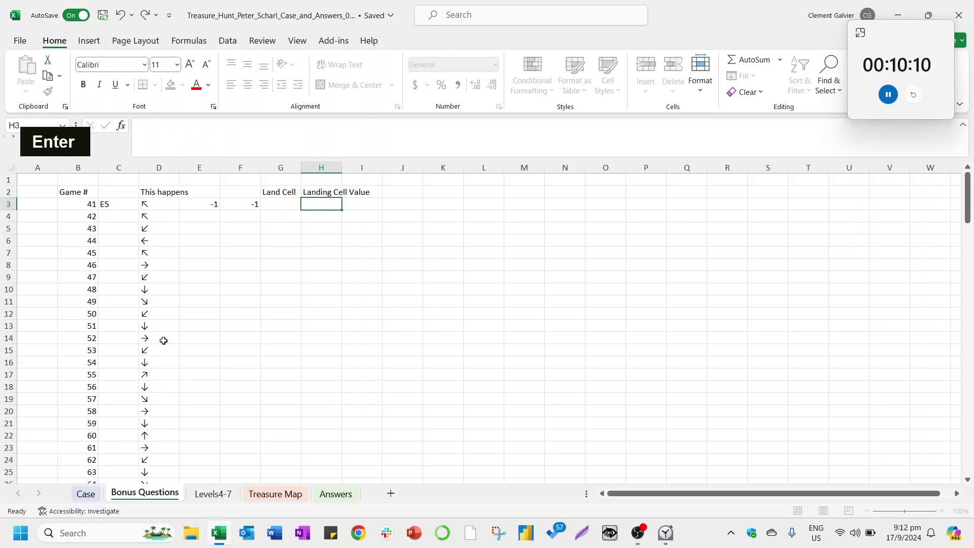
key("Right")
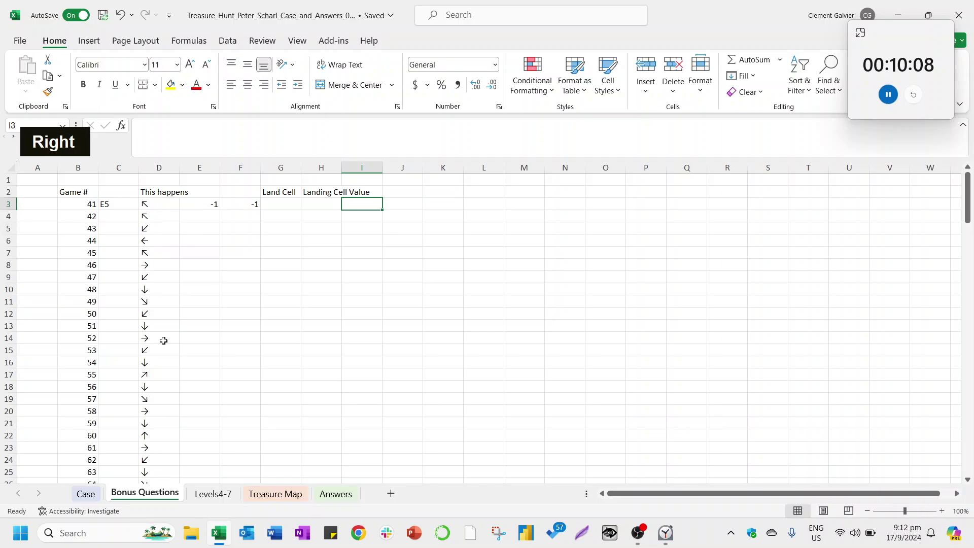
key("Left")
key("Right")
key("Left")
key("Left")
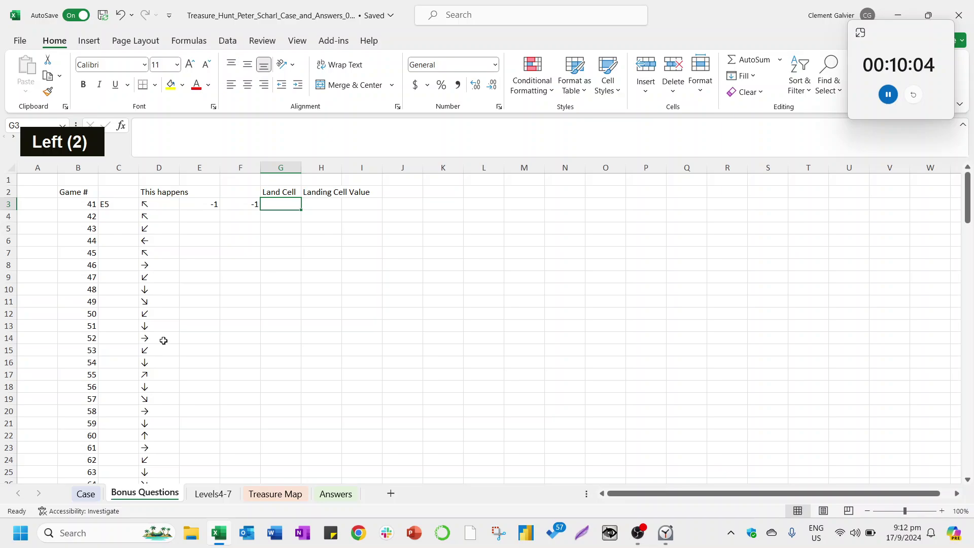
type("=")
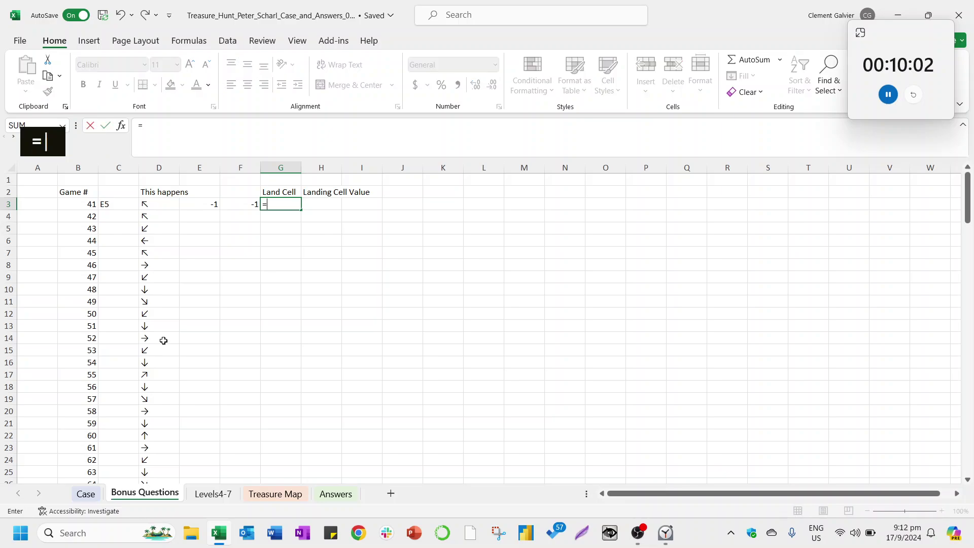
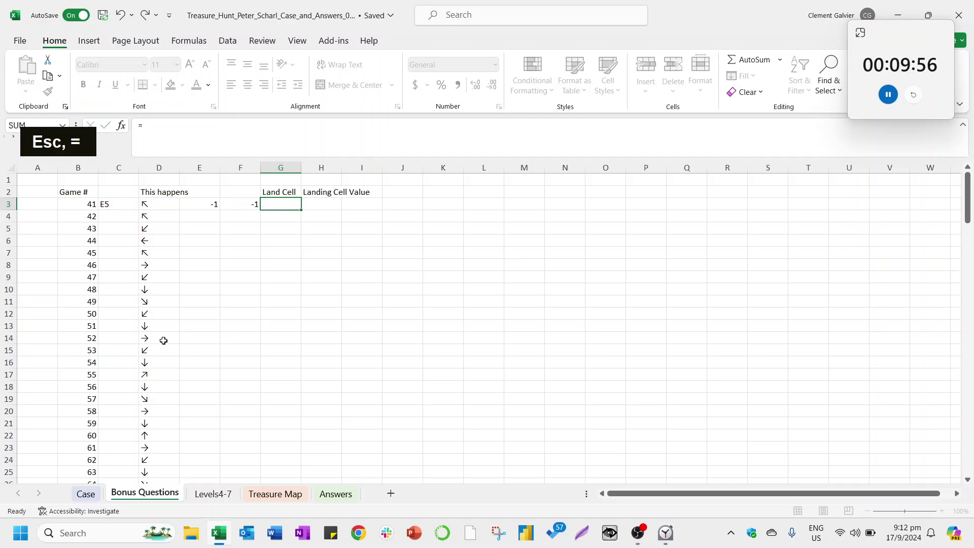
key("Escape")
In H3, enter =OFFSET(INDIRECT("'"&$H$1&"'!"&C3),E3,F3) to return the landing cell's value.
key("Right")
type("=OFF")
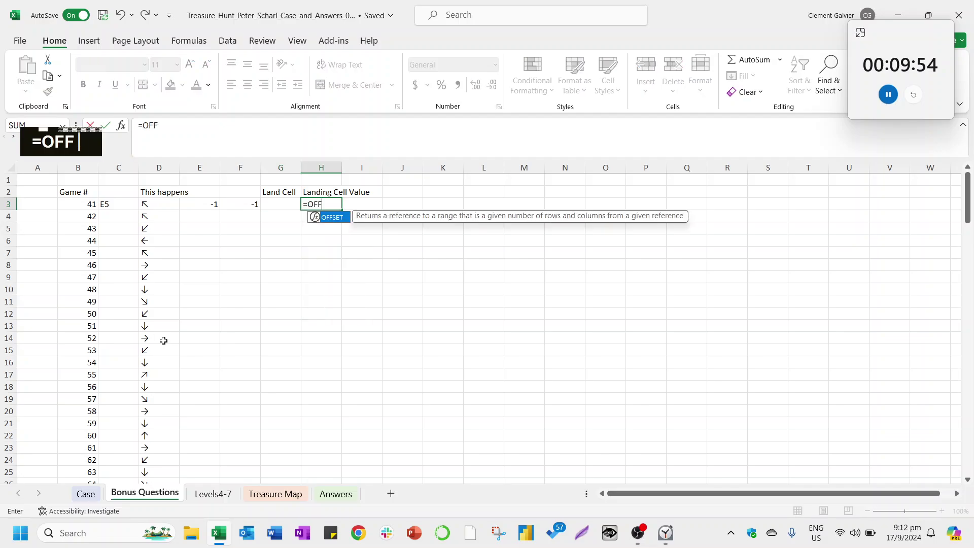
type("SET(")
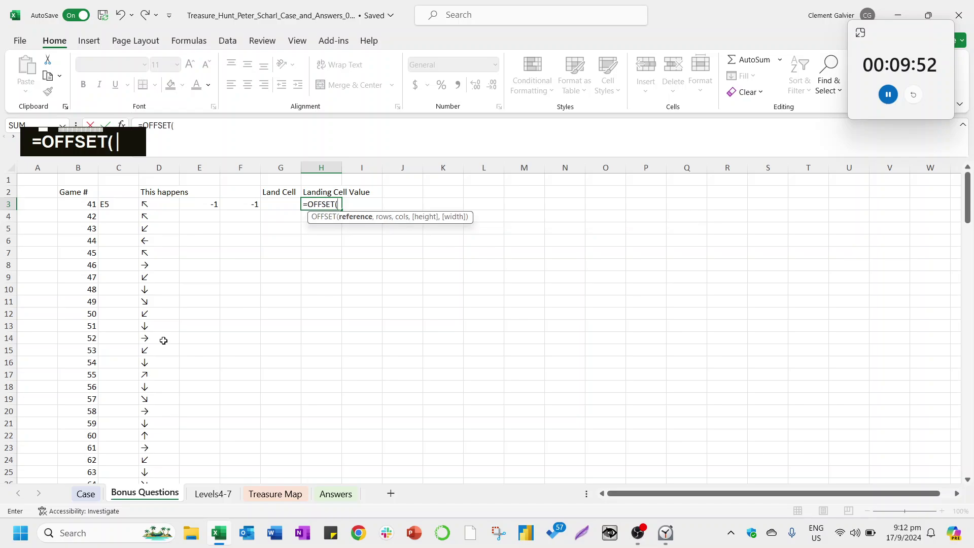
type("INDIR")
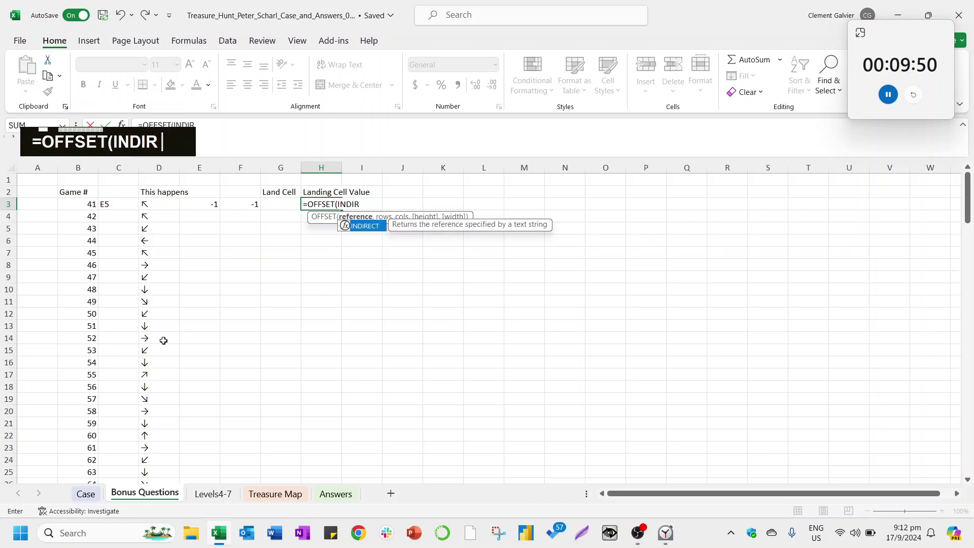
type("ECT")
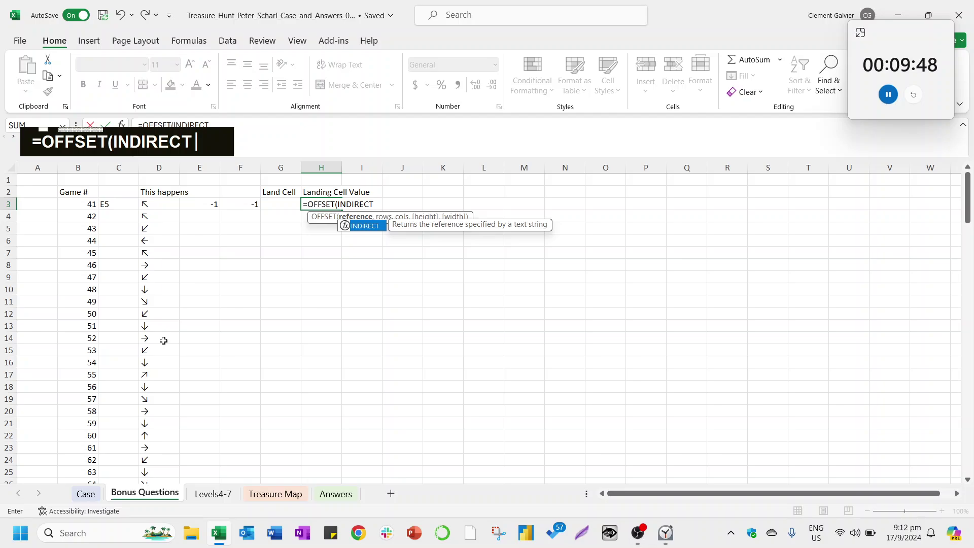
type("(")
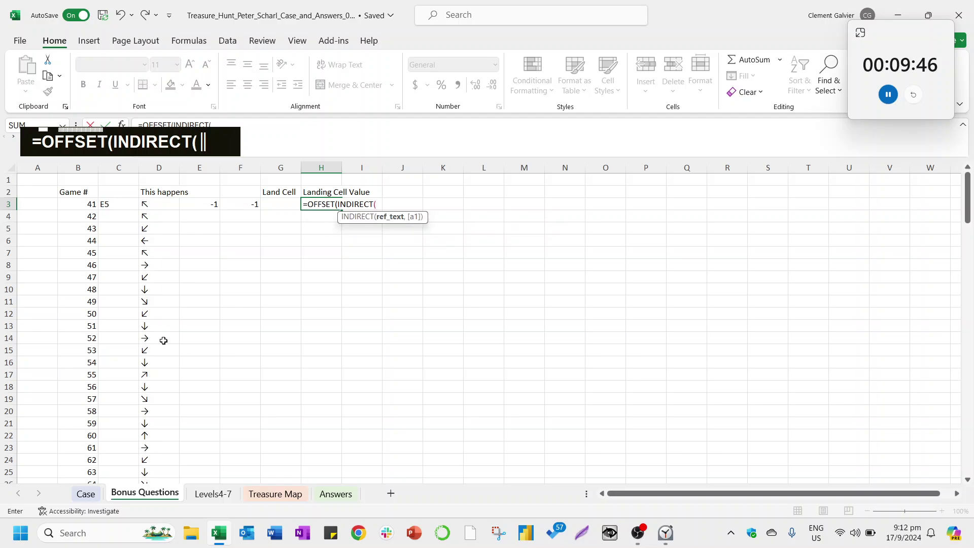
type("\"")
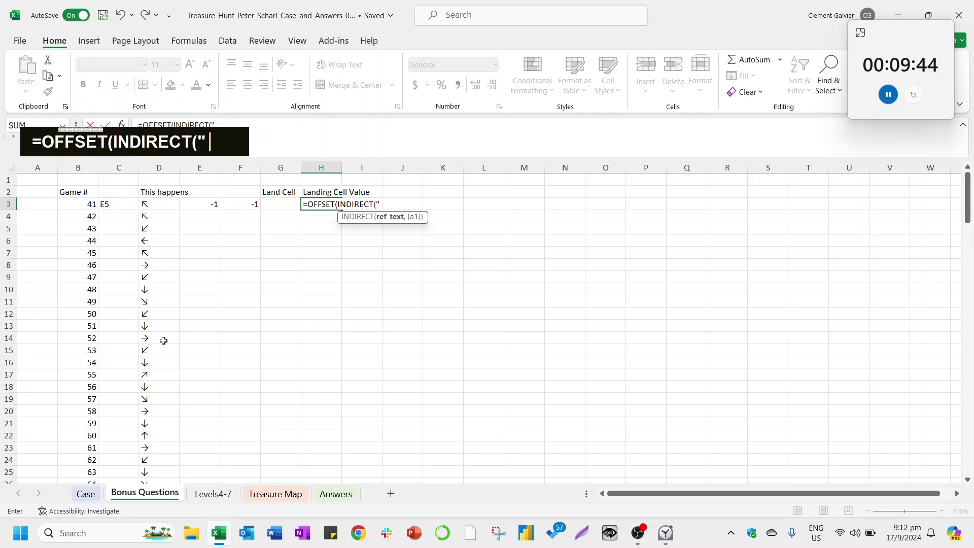
type("\"\"&")
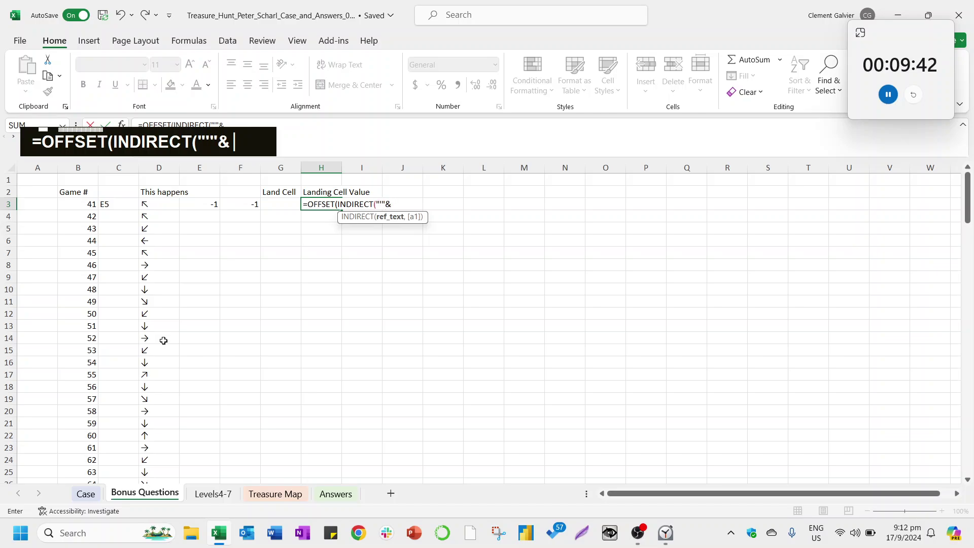
left_click(315, 178)
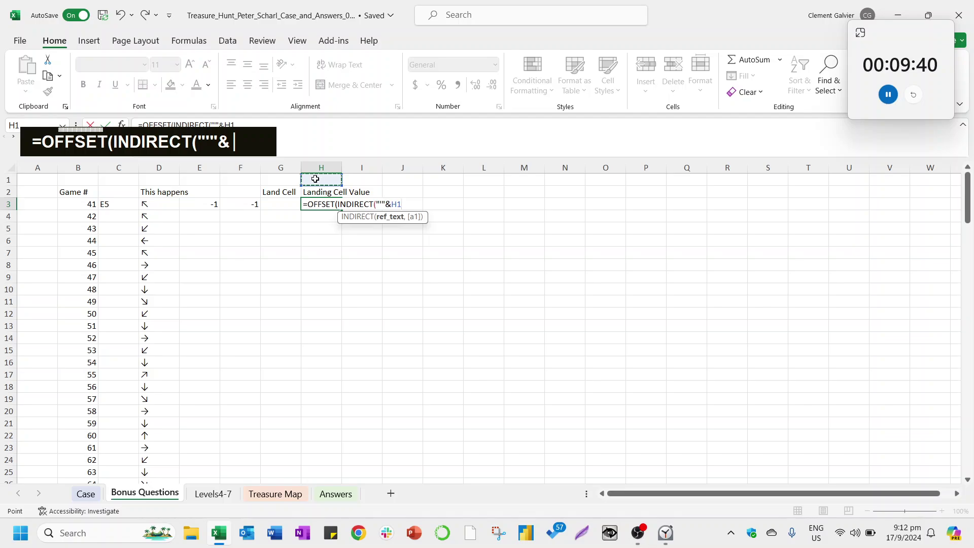
key("F4")
type("&")
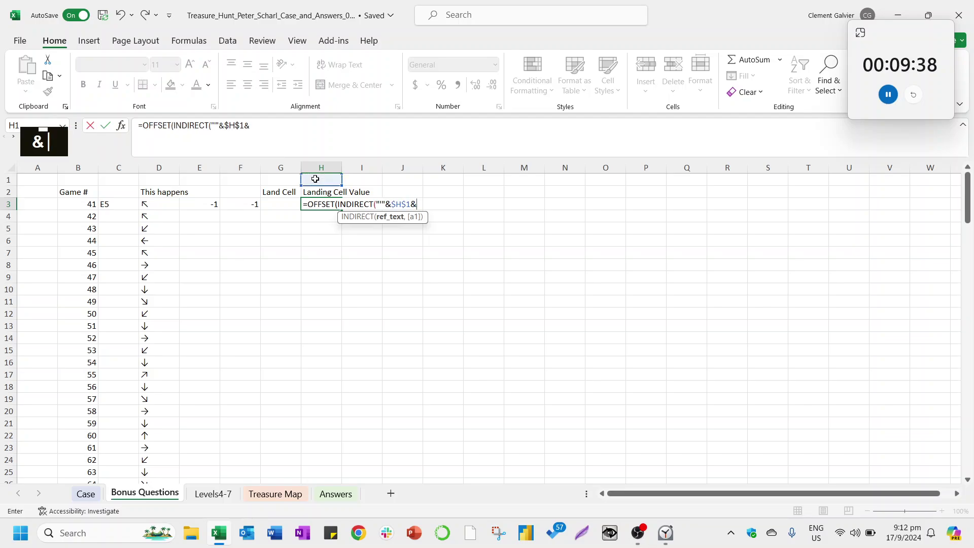
type("\"'!\"")
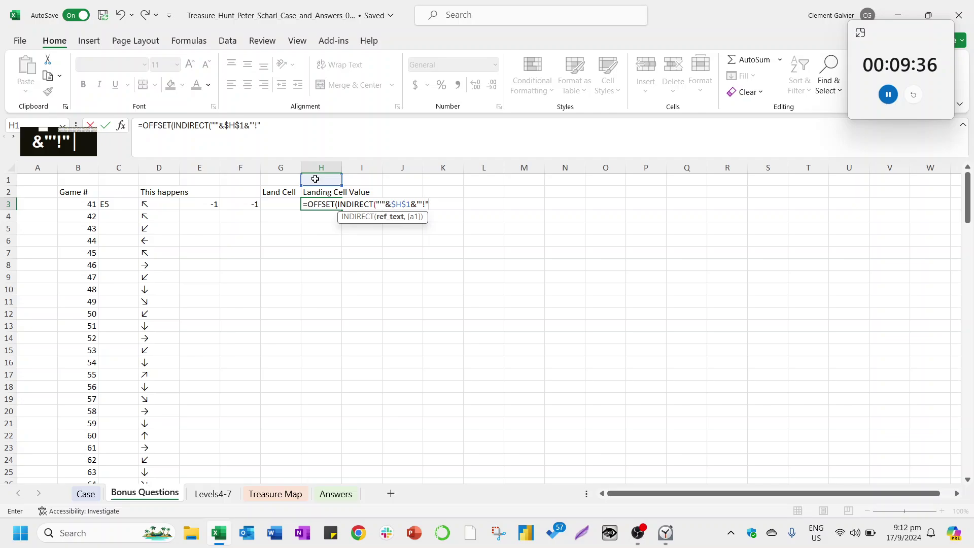
type("&")
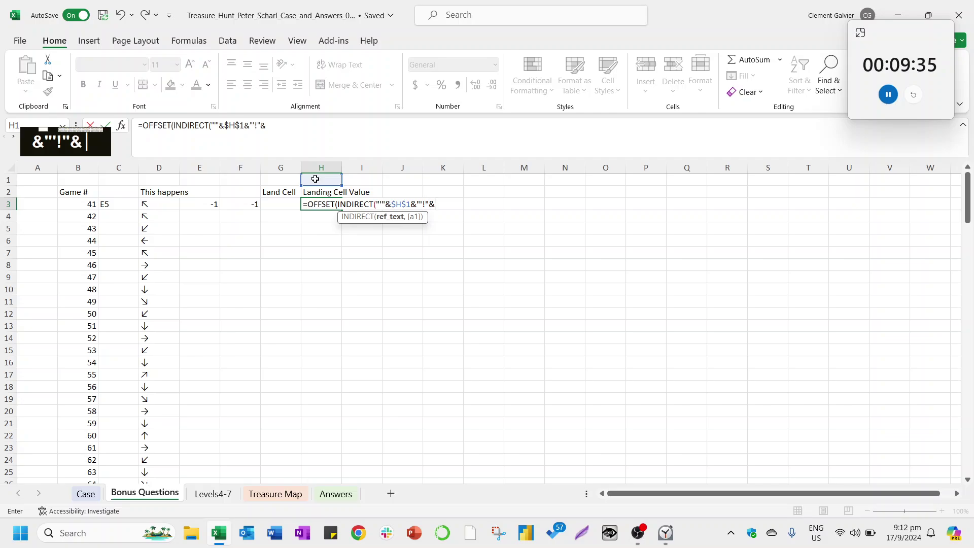
left_click(119, 204)
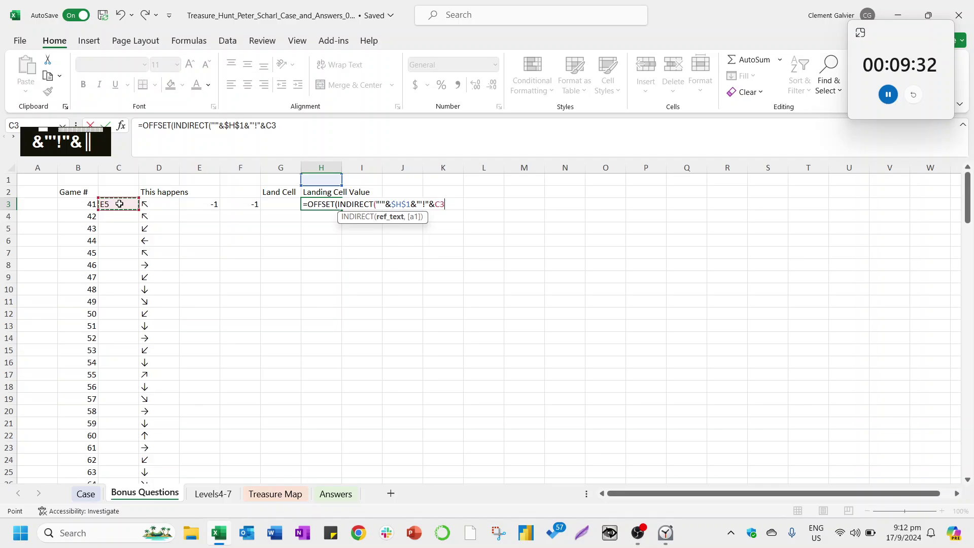
type("),")
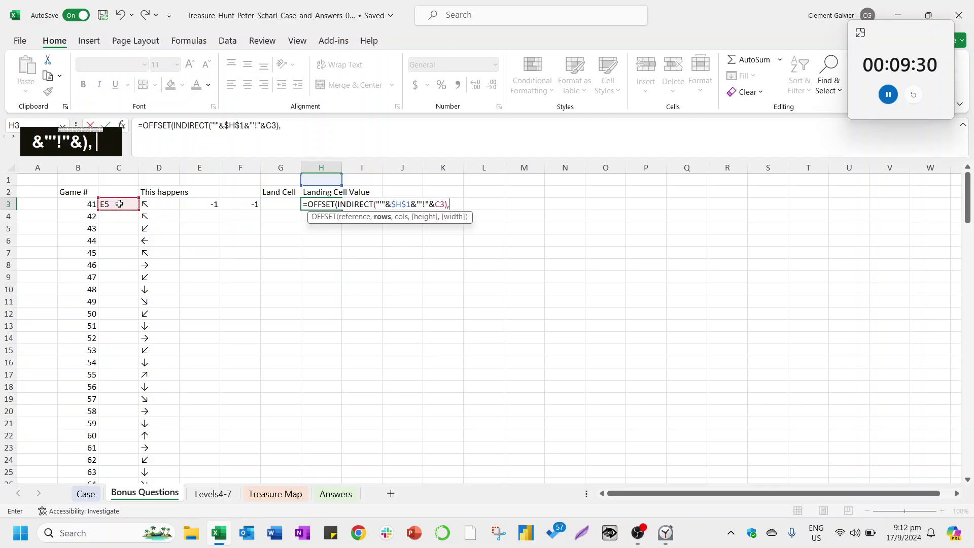
left_click(204, 205)
type(",")
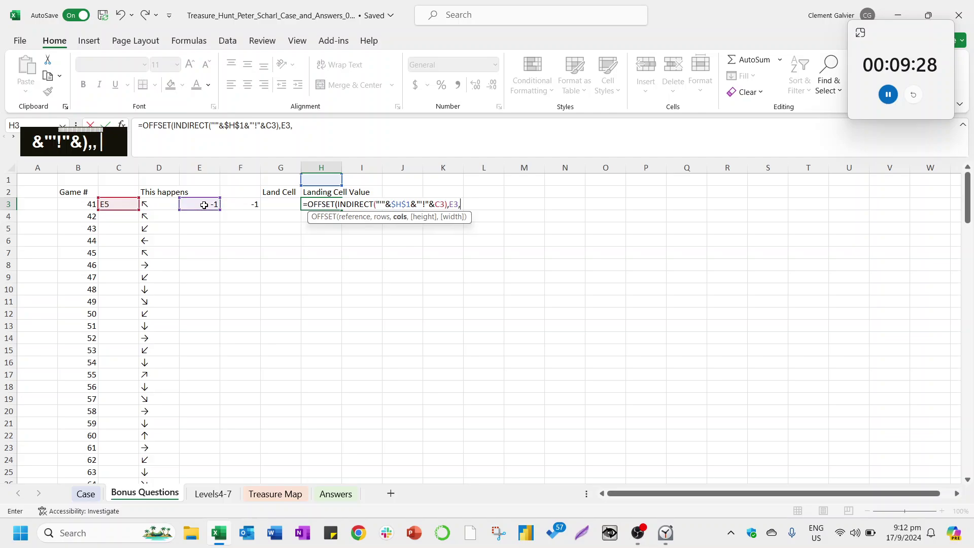
left_click(236, 206)
type(")")
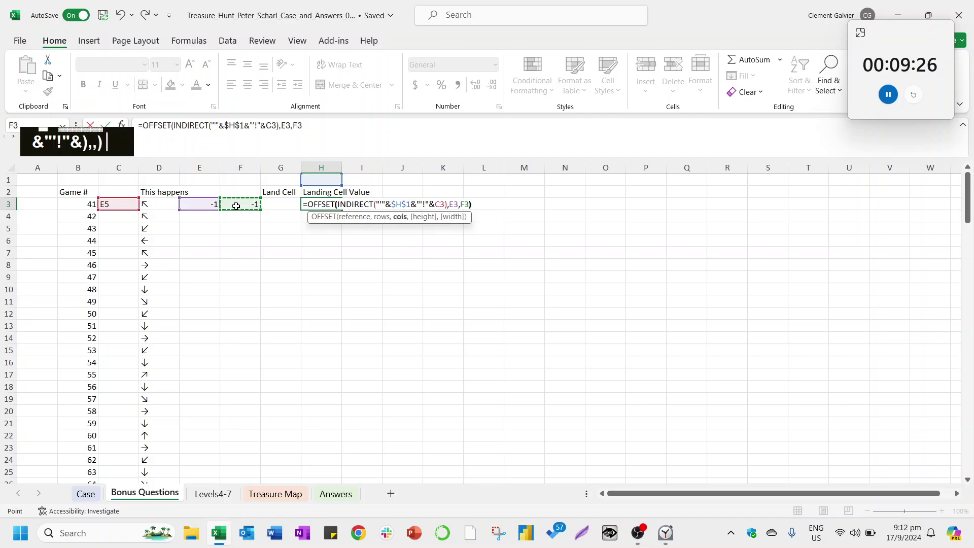
key("Return")
Enter the sheet name "Treasure Map" in H1 for the INDIRECT reference to use.
key("Up")
key("Up")
key("Up")
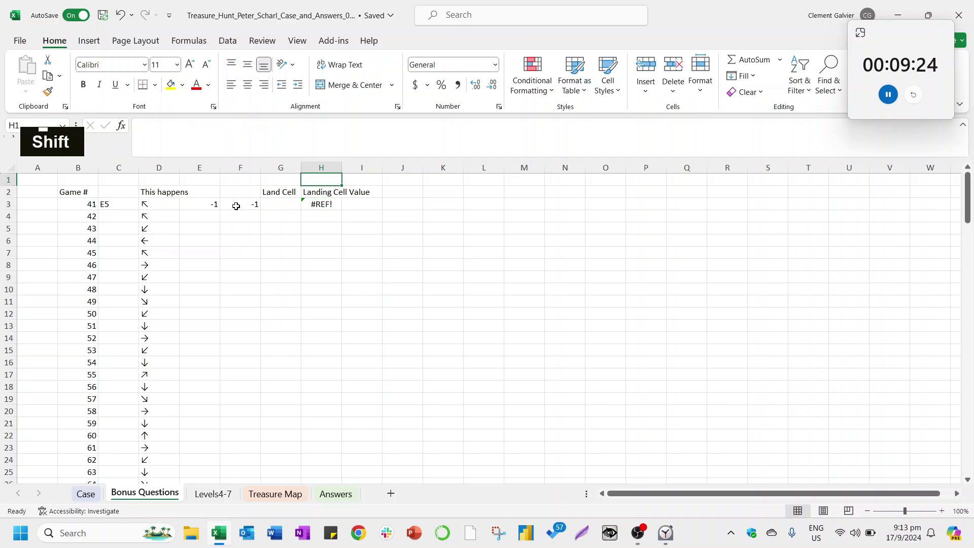
type("Treasure Map")
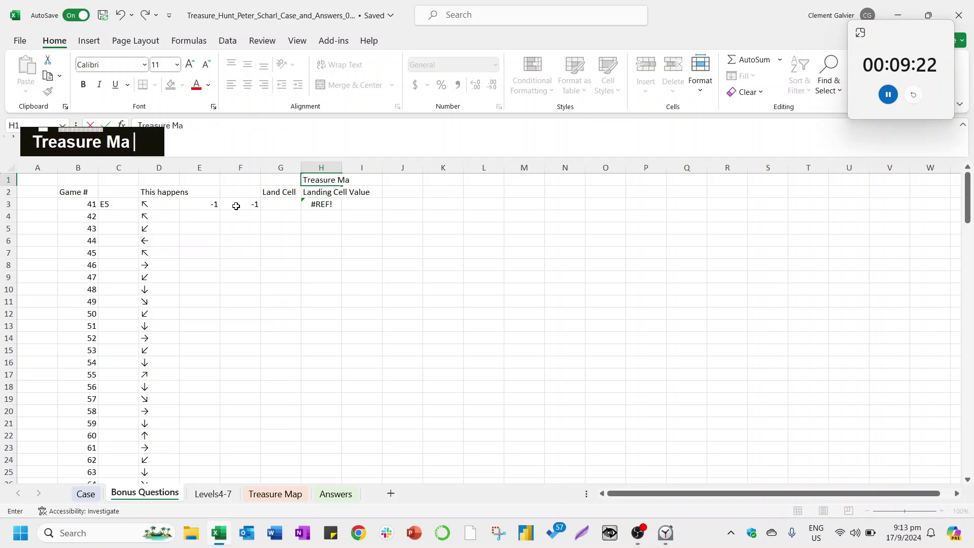
key("Return")
key("Down")
key("Up")
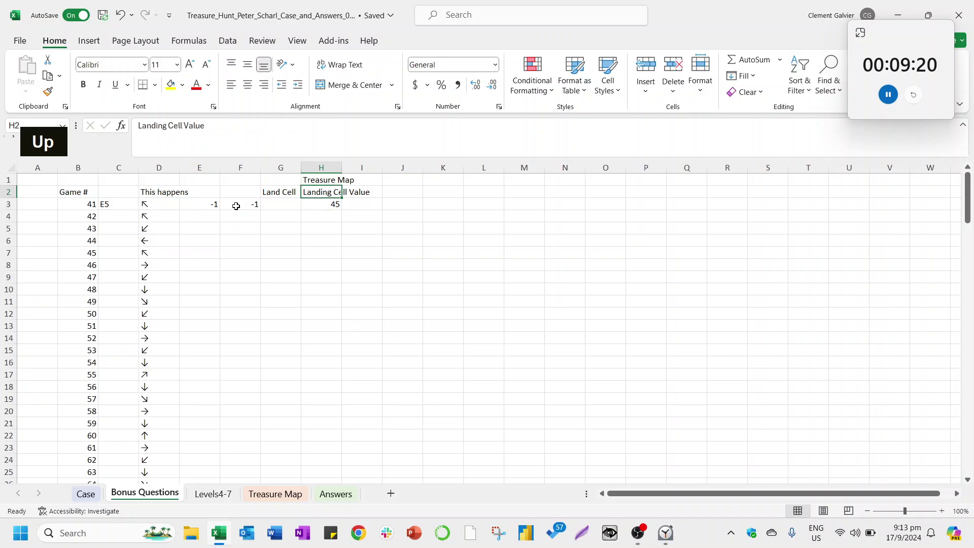
Check the H3 landing value against the cell diagonally up-left of the yellow start cell on the Treasure Map sheet.
key("Down")
key("ctrl+Page_Down")
key("ctrl+Page_Down")
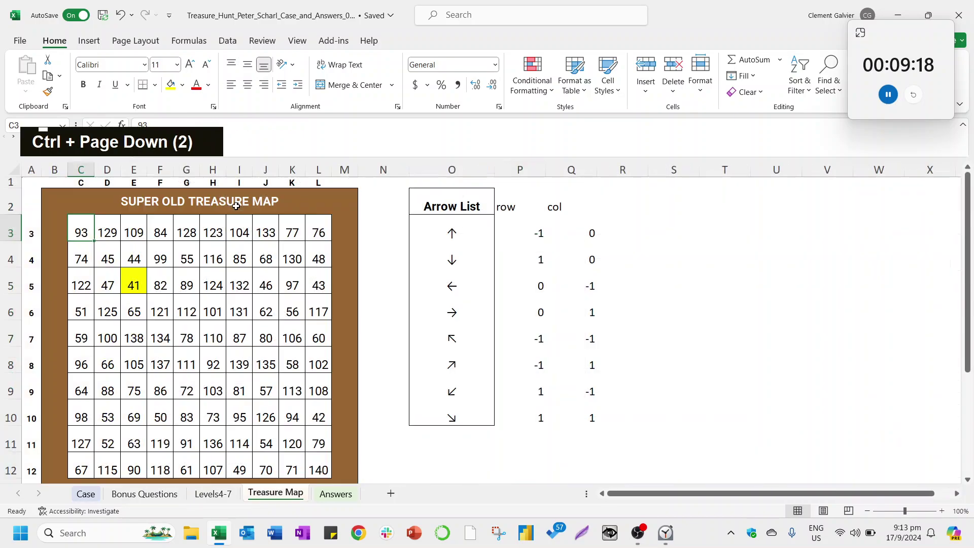
left_click(110, 281)
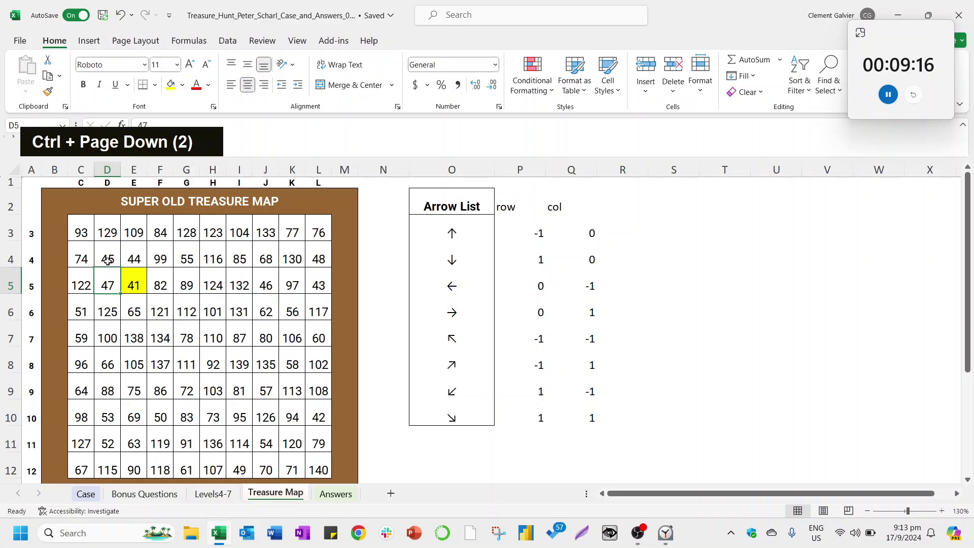
left_click(108, 261)
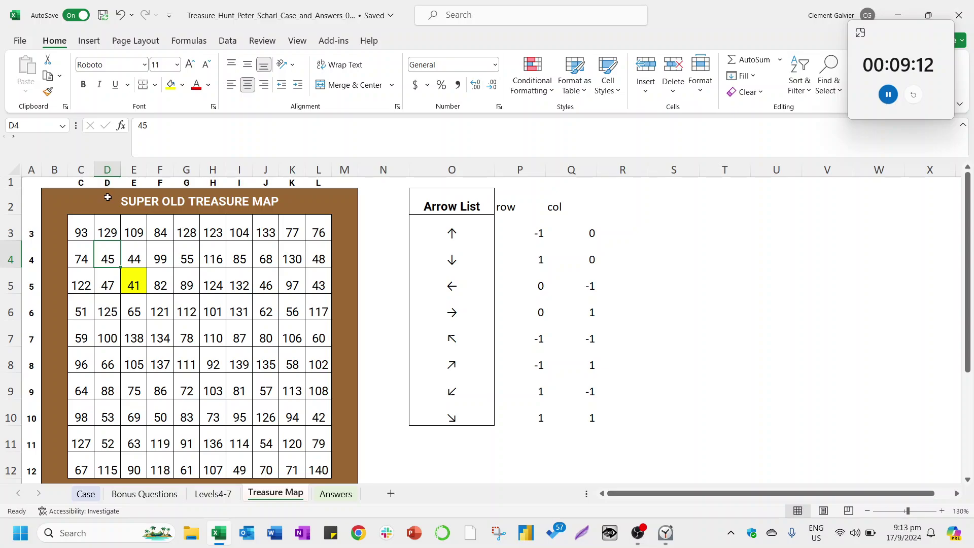
key("ctrl+Page_Up")
key("ctrl+Page_Up")
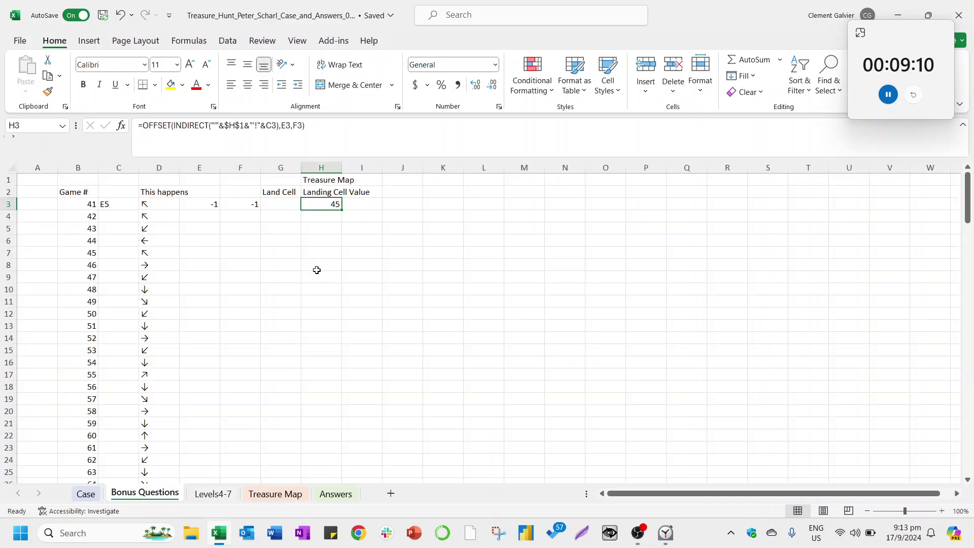
Copy the OFFSET expression from the H3 formula without its equals sign.
key("F2")
key("ctrl+shift+Left")
key("ctrl+shift+Left")
key("ctrl+shift+Left")
key("ctrl+shift+Left")
key("ctrl+shift+Left")
key("ctrl+shift+Left")
key("ctrl+shift+Left")
key("ctrl+shift+Left")
key("shift+Right")
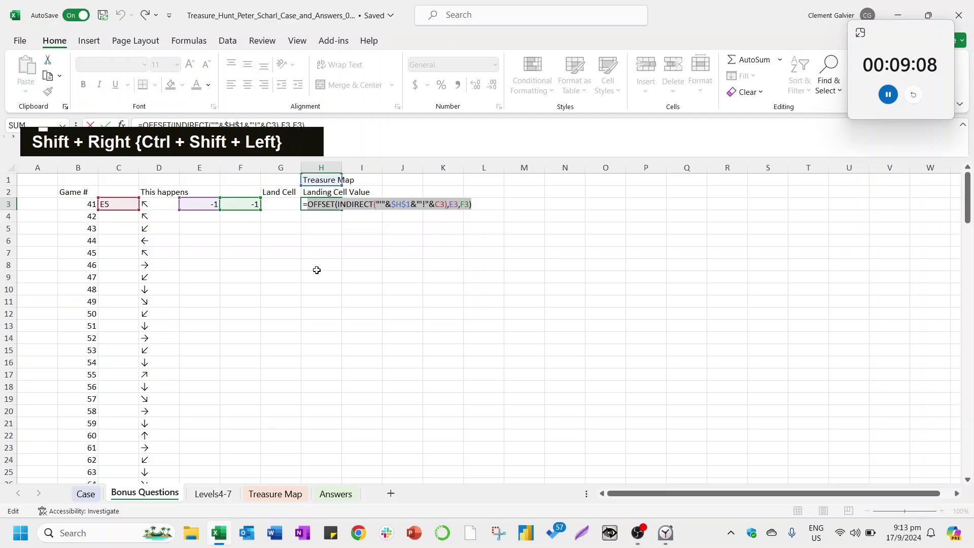
key("ctrl+c")
key("Return")
In G3, build the landing cell's address with ADDRESS, wrapping the copied OFFSET expression in ROW and COLUMN for its two arguments.
key("Left")
key("Up")
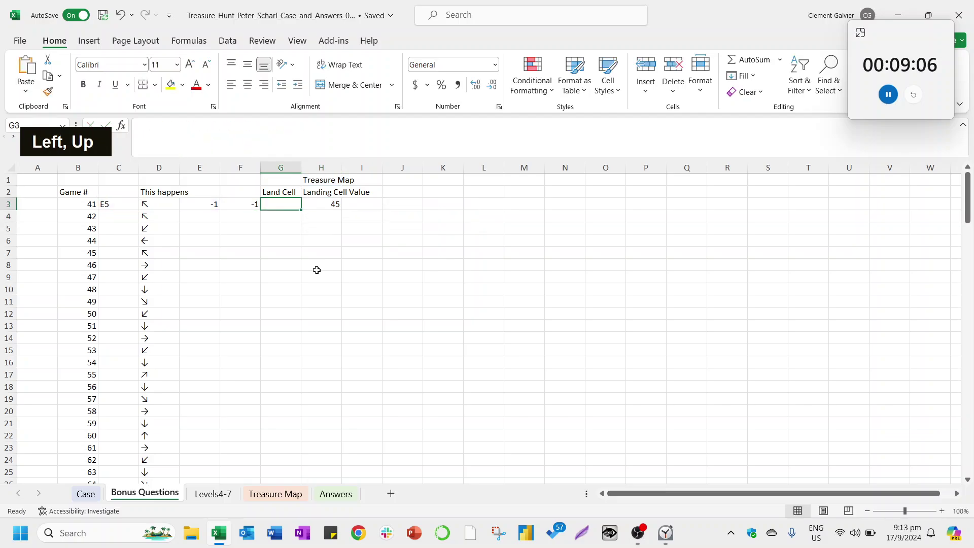
type("=ADDRE")
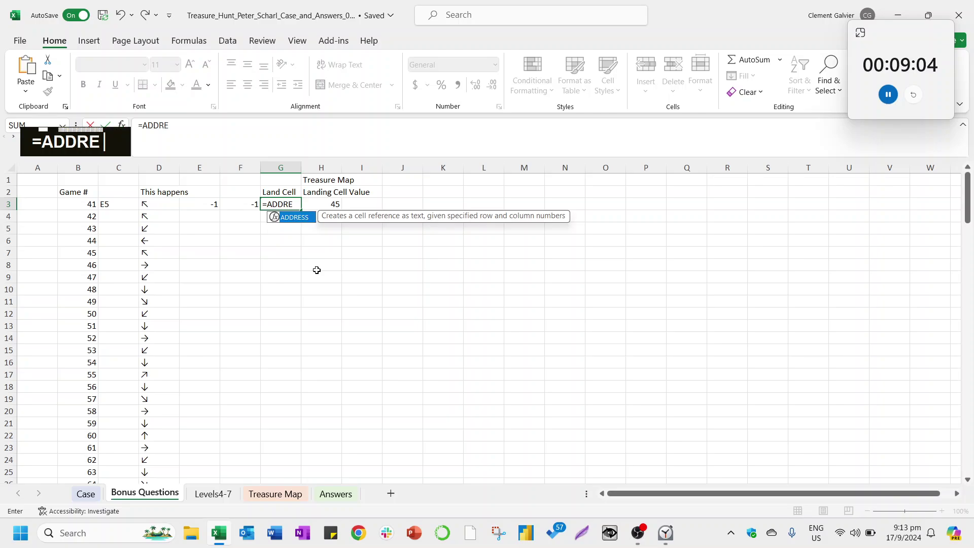
type("SS(ROW")
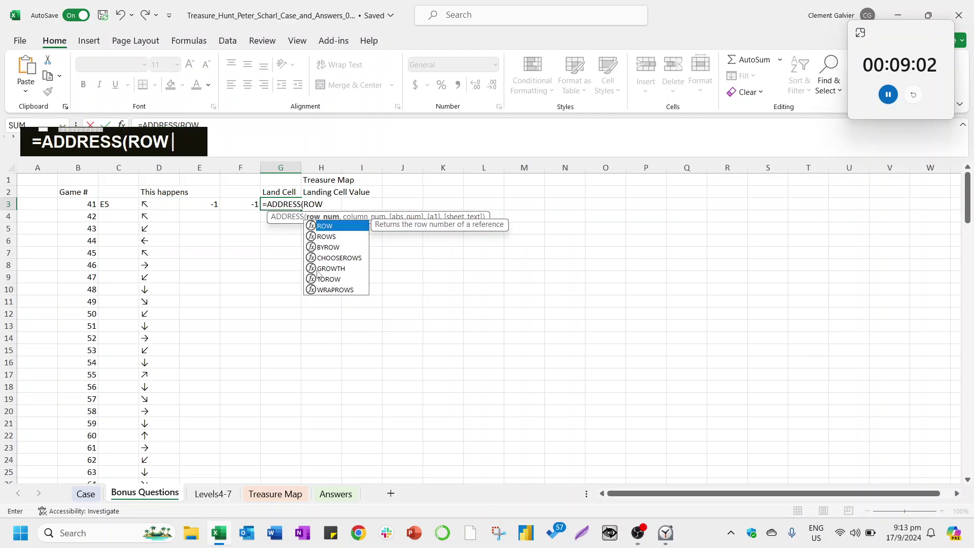
type("(")
key("ctrl+v")
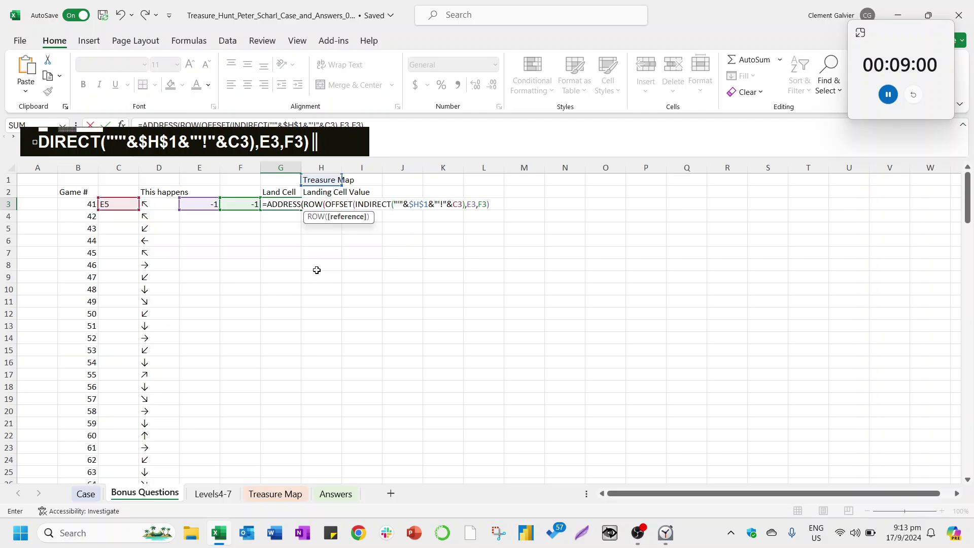
type(")")
type(",COLUMN(")
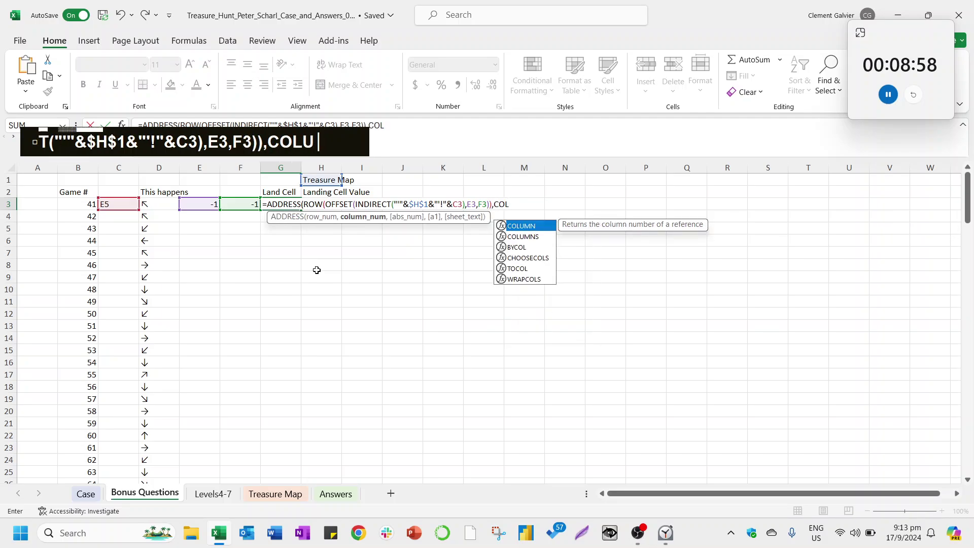
key("ctrl+v")
type("))")
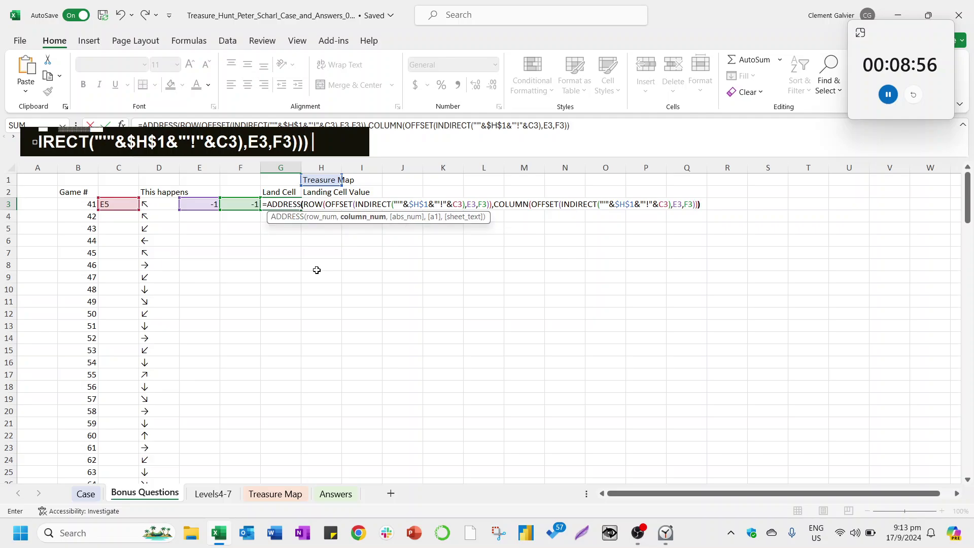
key("Return")
key("Up")
key("Right")
key("Right")
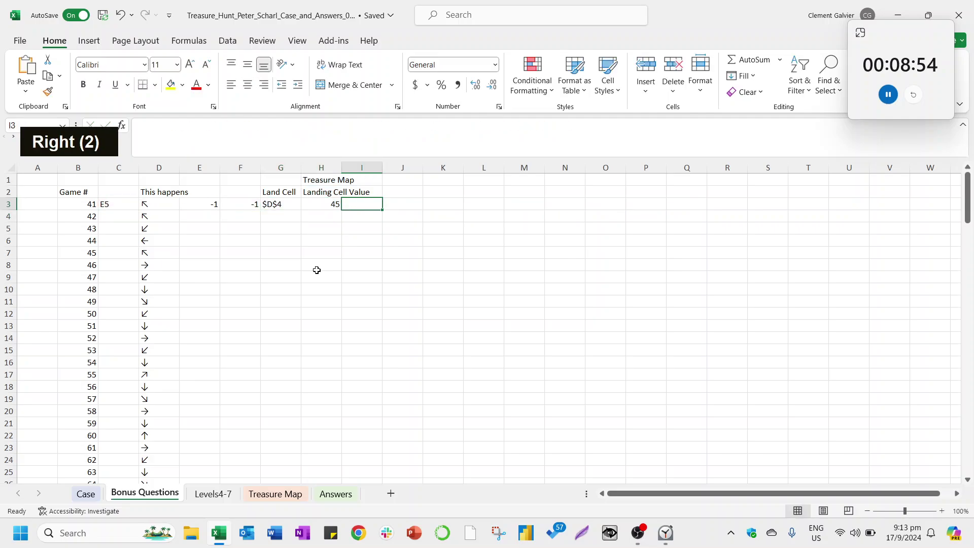
key("Left")
key("Left")
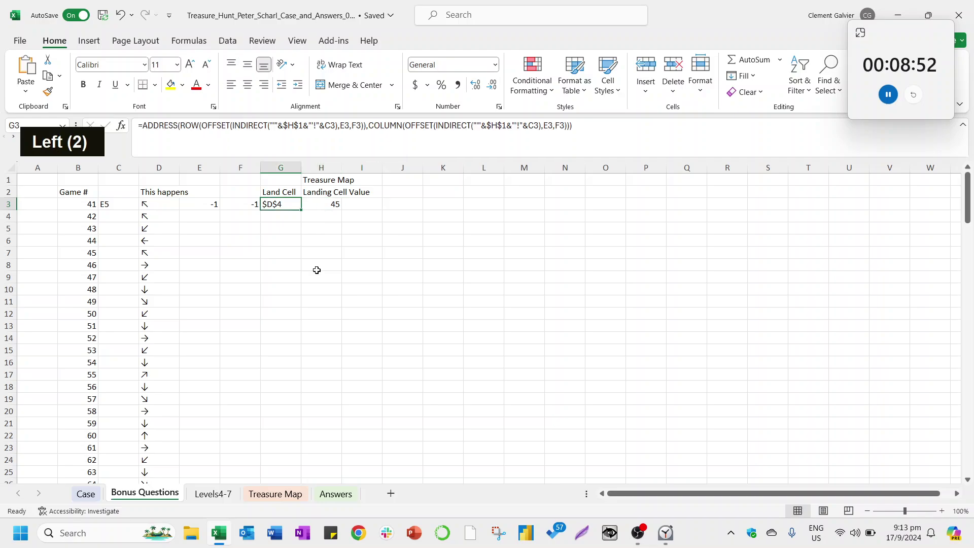
In I3, look up the H3 landing value in $B$3:$B$102 with XLOOKUP, returning the matching arrow from $D$3:$D$102.
key("Right")
key("Right")
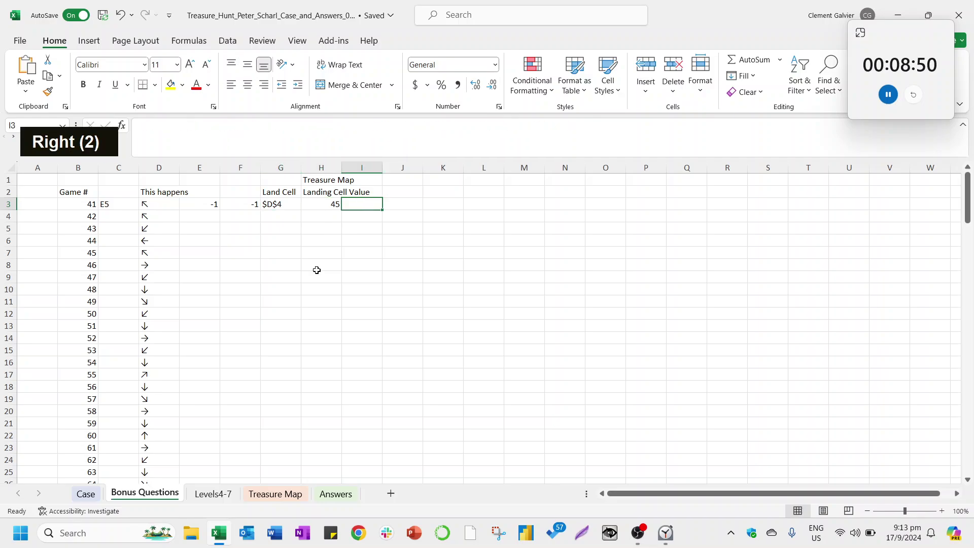
type("=xlookup(")
key("Left")
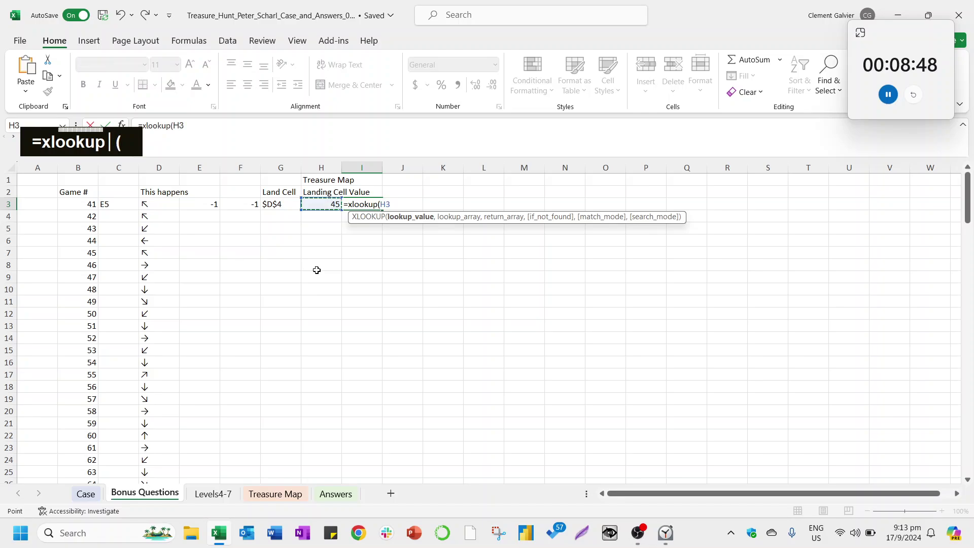
type(",")
key("ctrl+Left")
key("ctrl+shift+Down")
key("F4")
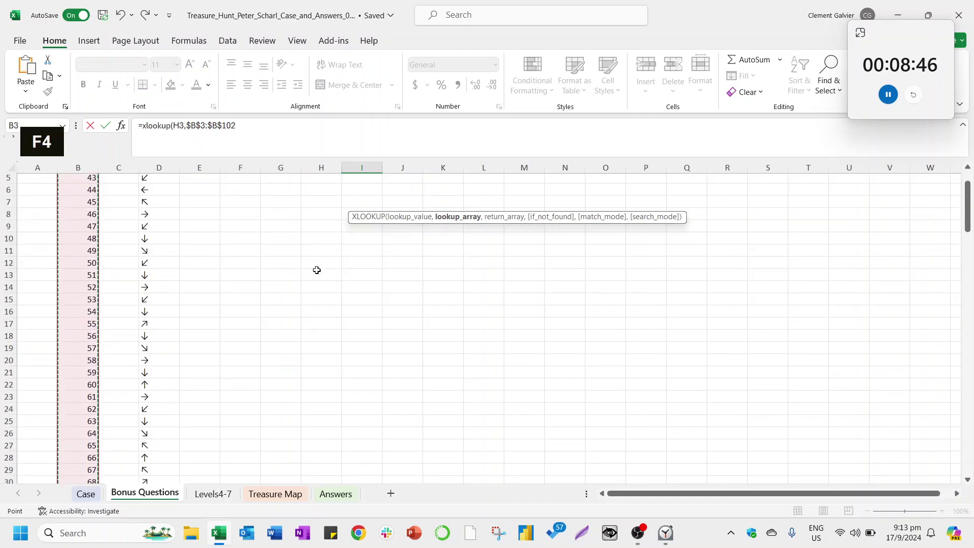
type(",")
key("Left")
key("Left")
key("Left")
key("Left")
key("Left")
key("Left")
key("ctrl+shift+Down")
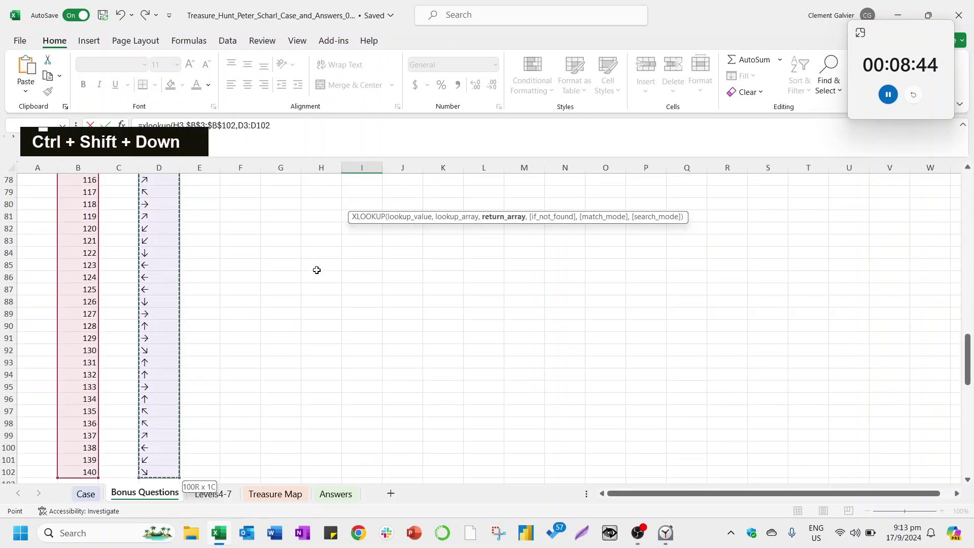
key("F4")
type(")")
key("Return")
key("Up")
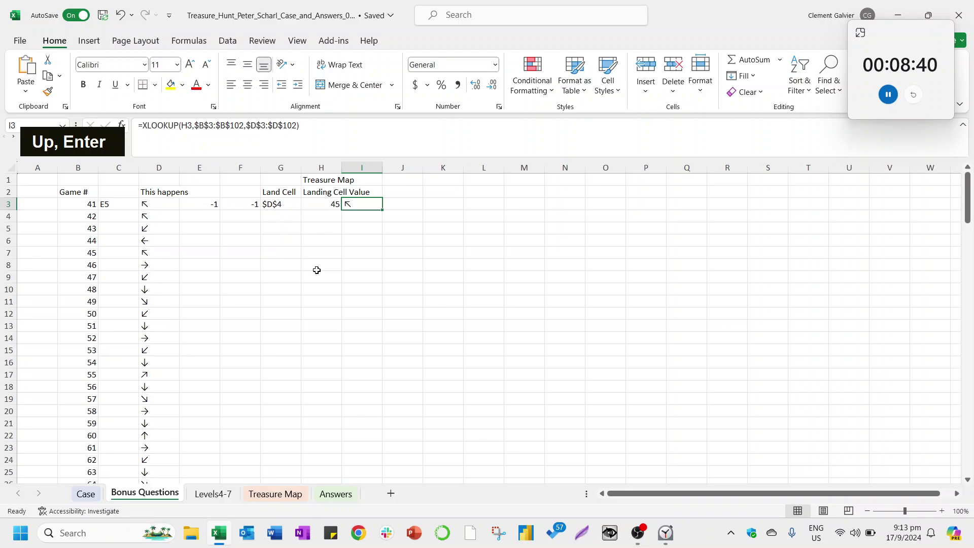
key("Right")
key("Right")
key("Right")
key("Right")
key("Right")
key("Right")
key("Right")
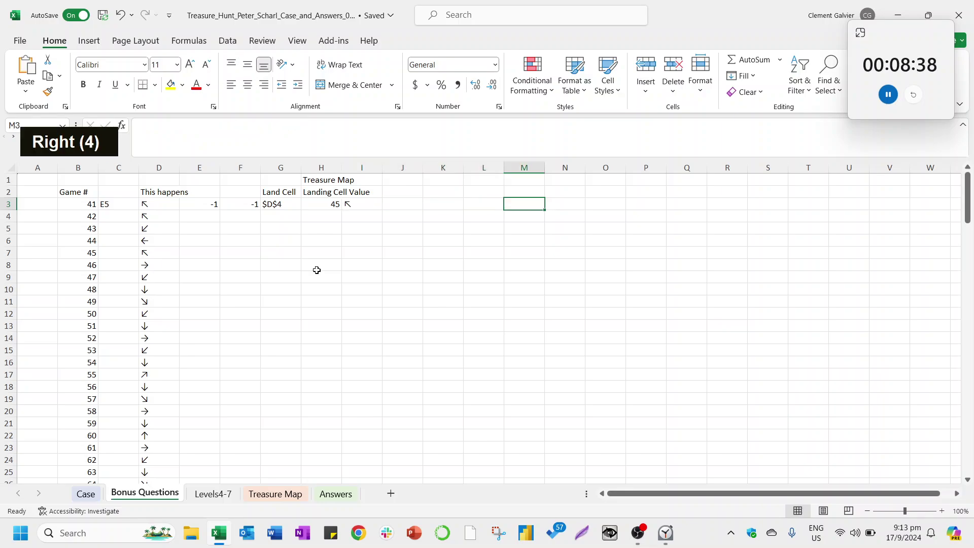
key("Right")
key("Right")
key("ctrl+Left")
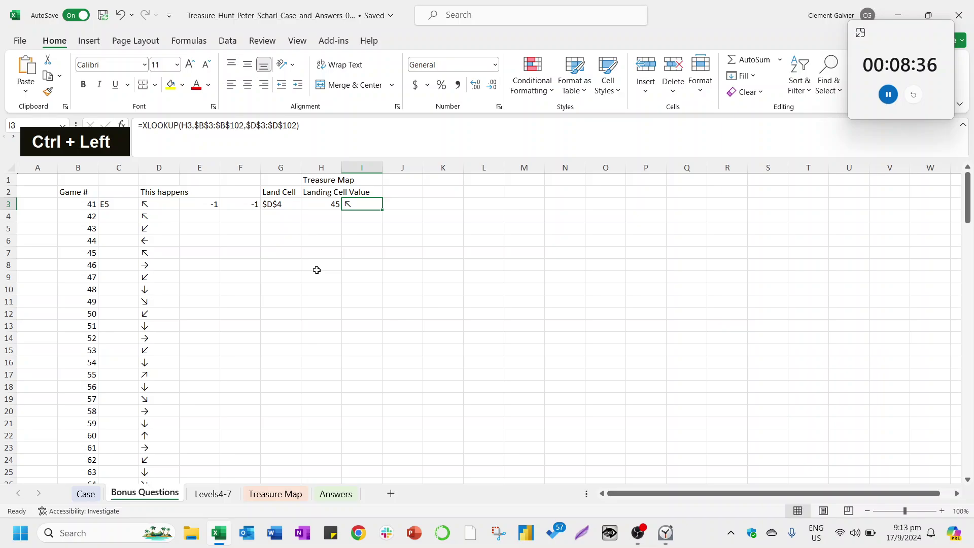
Fill the row and column offsets in E3:F3 with yellow and colour the D3 arrow red.
key("Left")
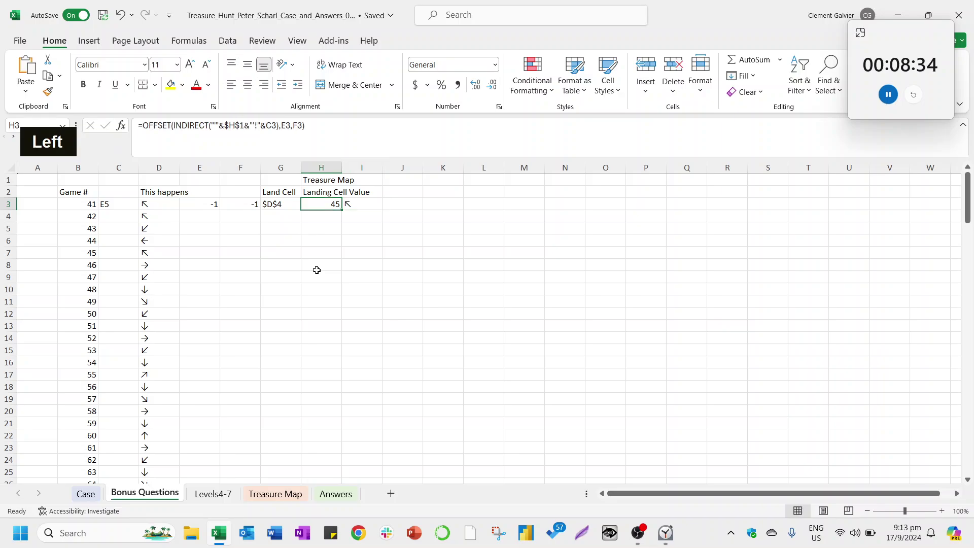
key("Left")
key("Down")
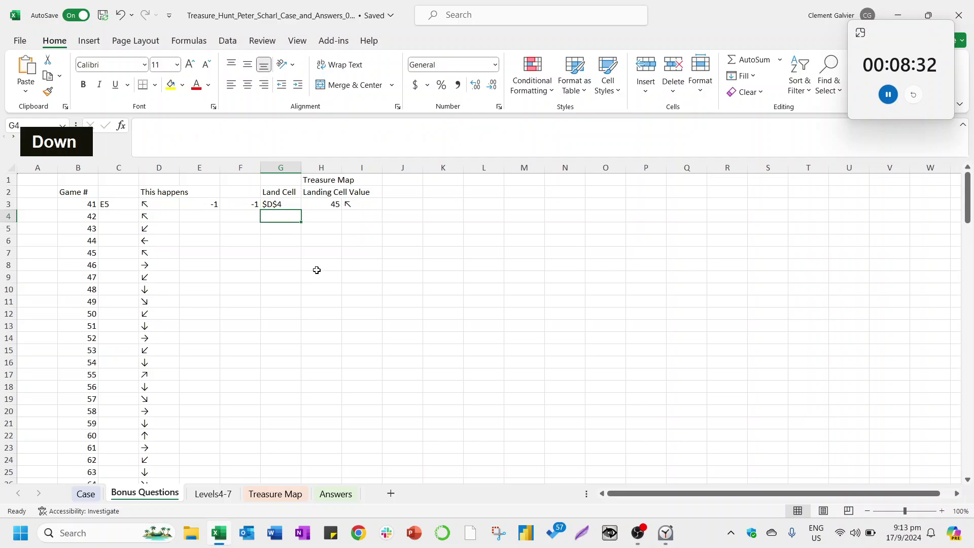
key("Left")
key("Left")
key("Up")
key("shift+Right")
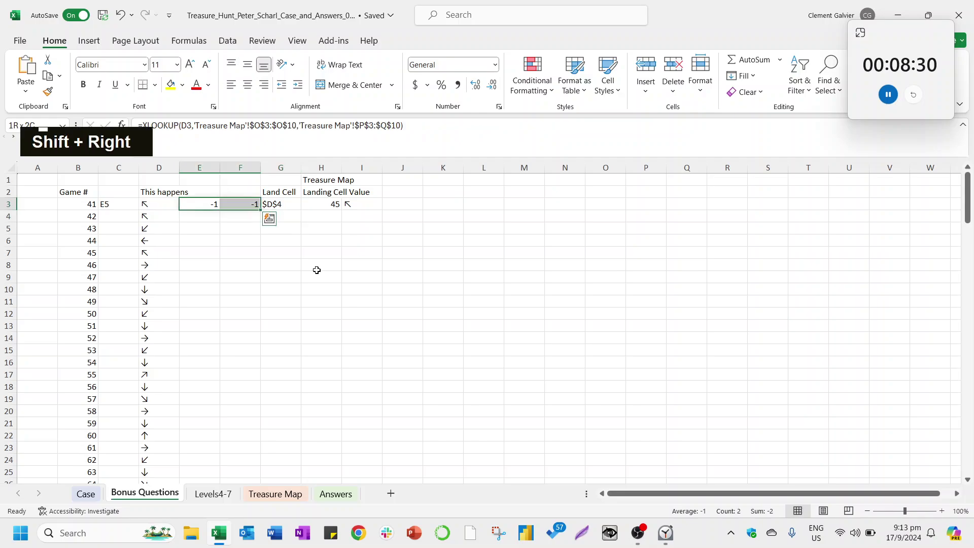
left_click(171, 85)
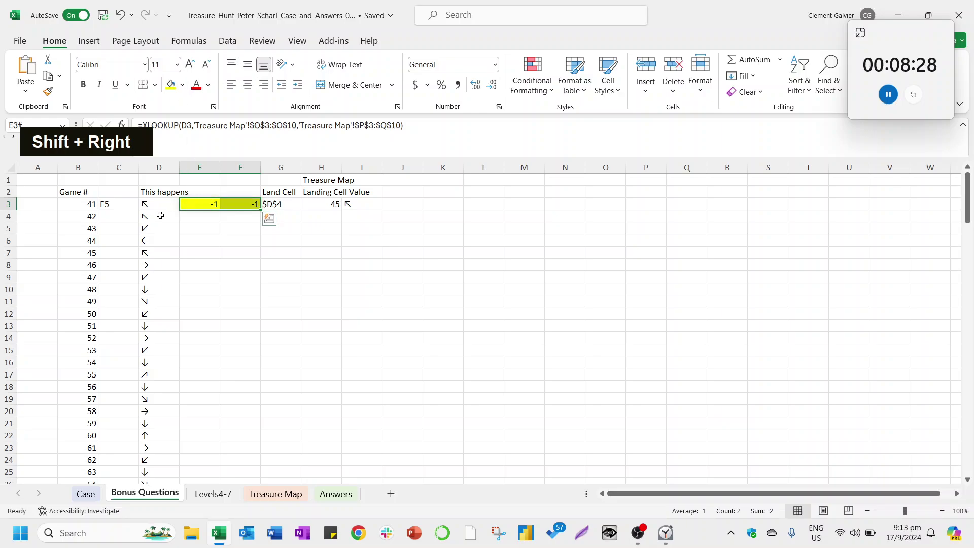
left_click(150, 206)
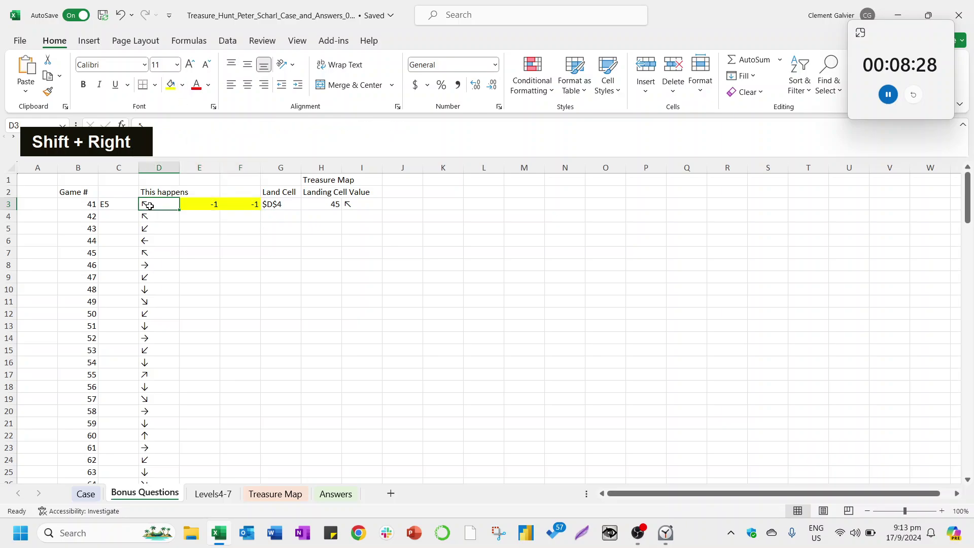
Fill E4:F4 and the looked-up arrow cell I3 with the same light orange.
left_click(201, 217)
key("shift+Right")
left_click(183, 85)
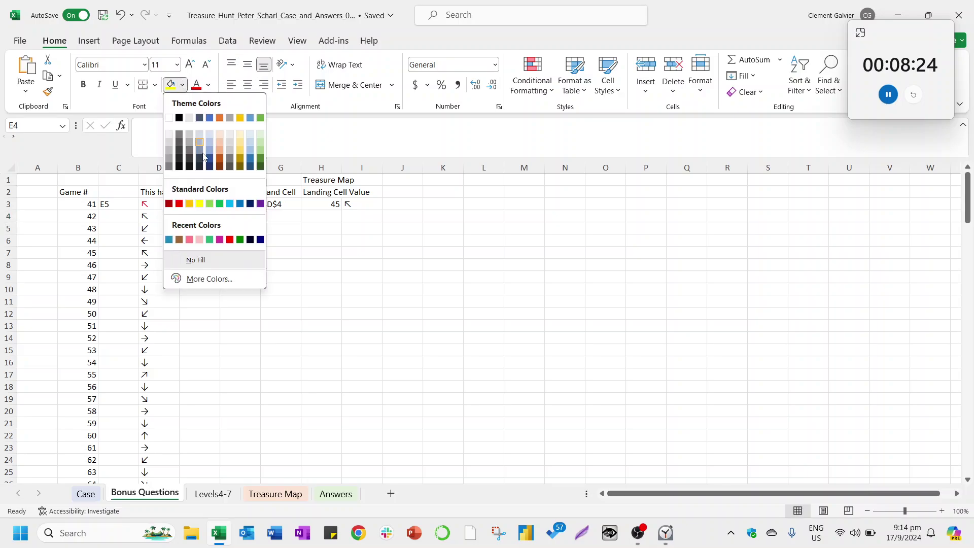
left_click(218, 151)
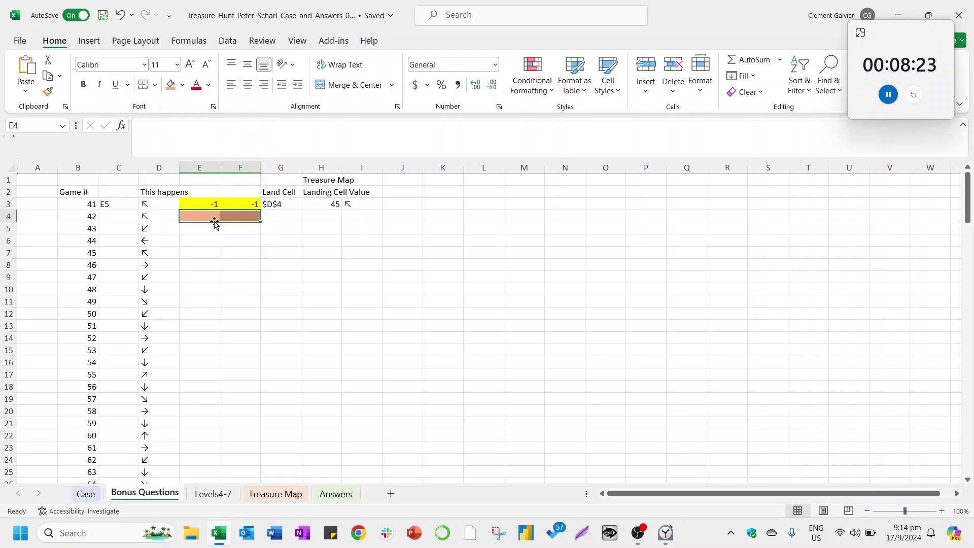
left_click(353, 204)
left_click(182, 85)
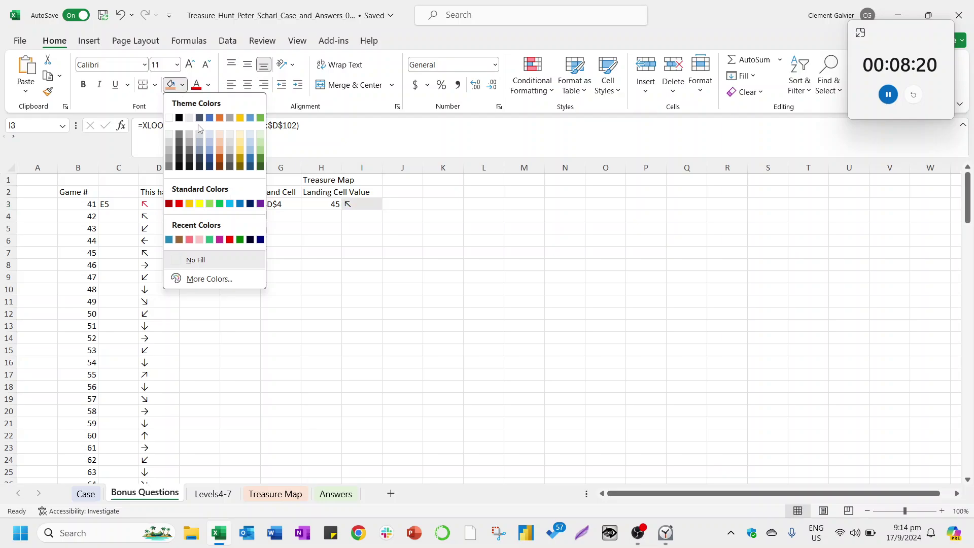
left_click(218, 150)
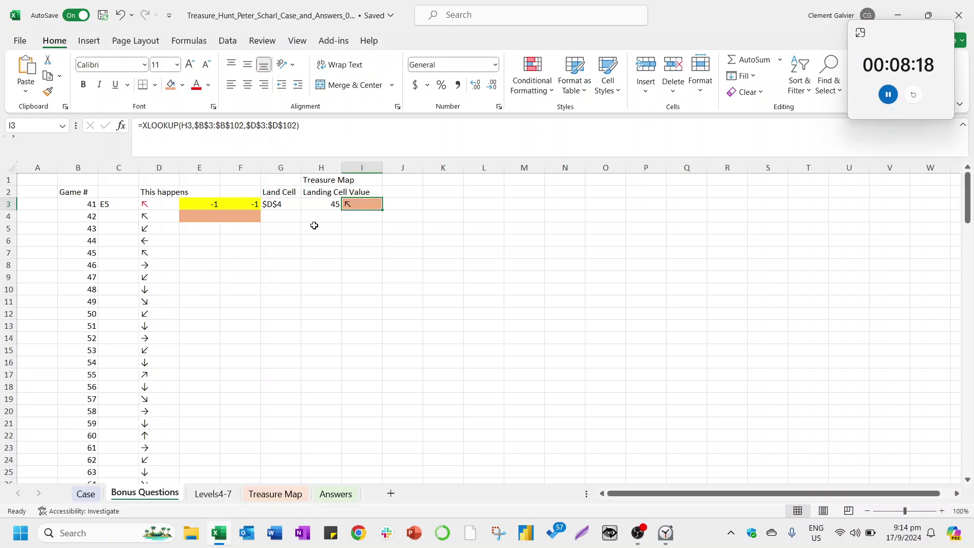
In E4, begin an XLOOKUP of the I3 arrow against the Arrow List range $O$3:$O$10 on the Treasure Map sheet.
left_click(282, 217)
key("Left")
key("Left")
type("=xlookup(")
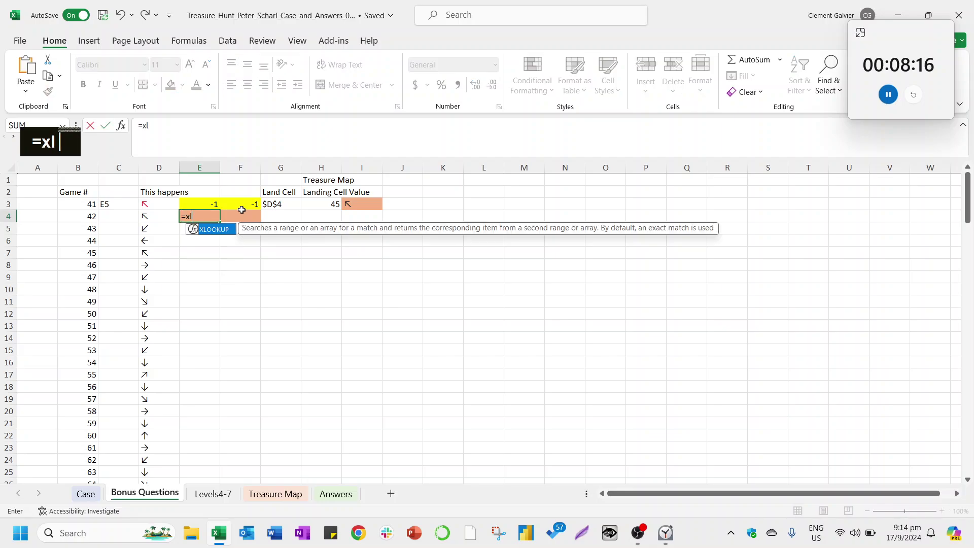
key("Right")
key("Up")
key("Right")
key("Right")
key("Right")
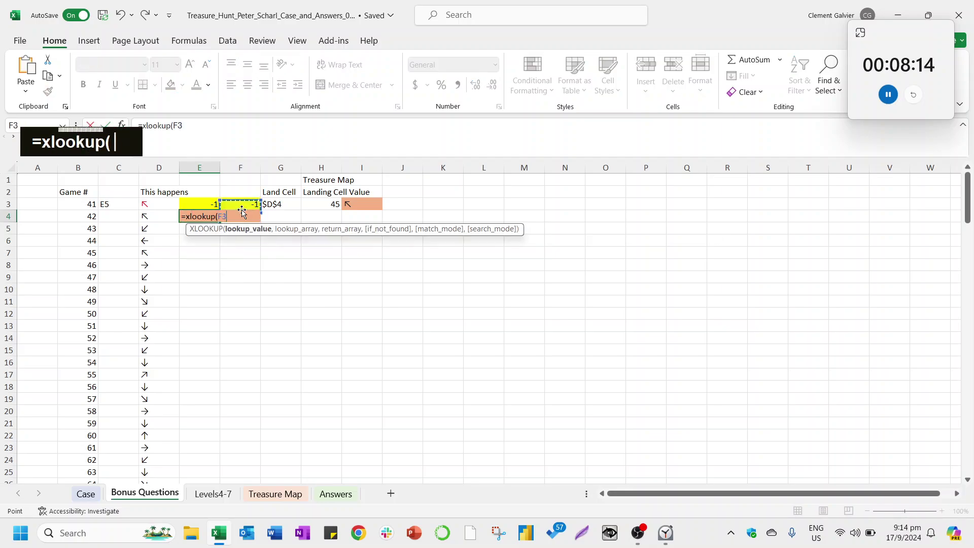
type(",")
key("ctrl+Page_Down")
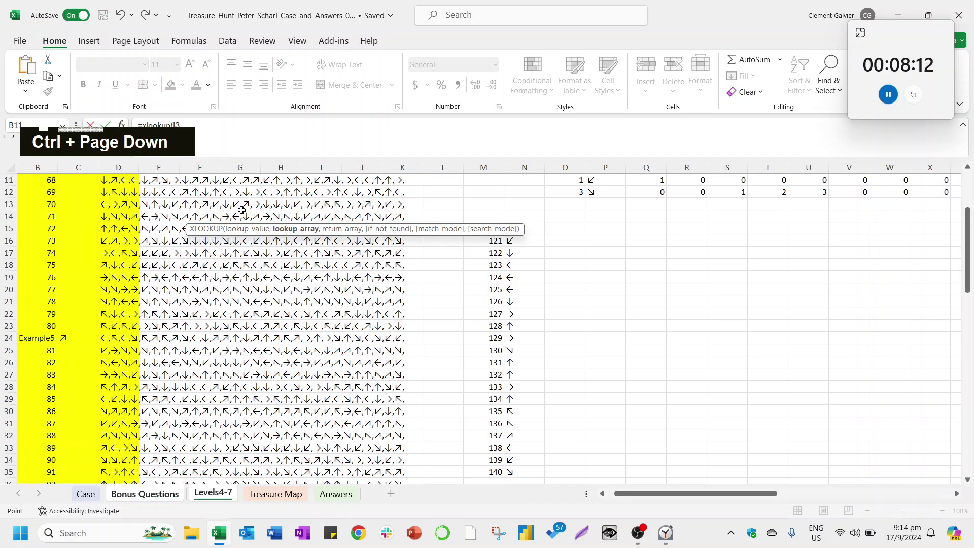
key("ctrl+Page_Down")
key("Right")
key("Right")
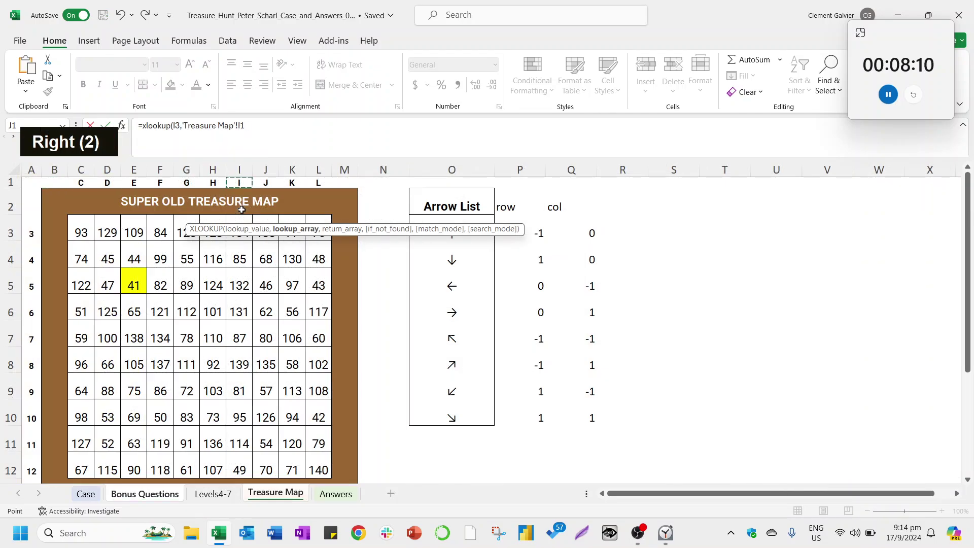
key("Right")
key("Down")
key("ctrl+Right")
key("Right")
key("Right")
key("Right")
key("ctrl+shift+Down")
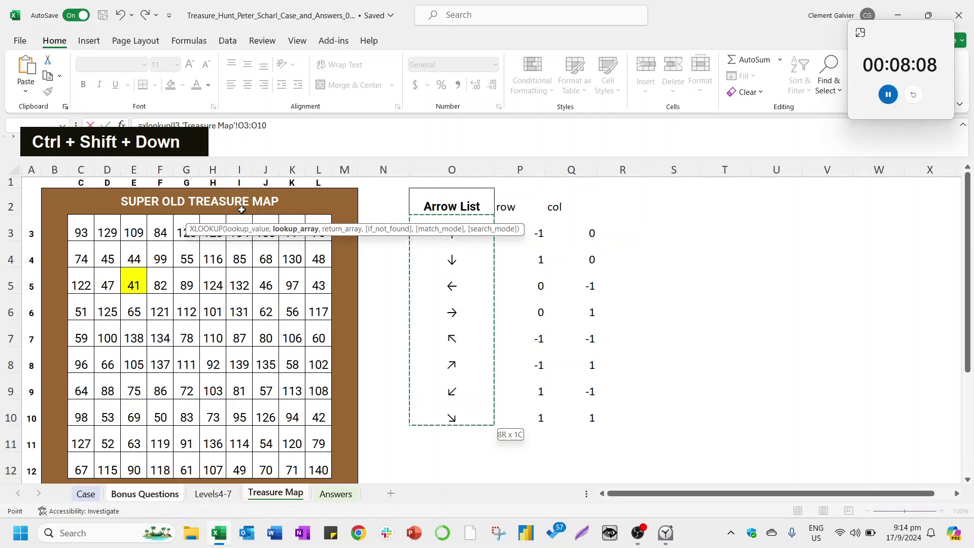
key("F4")
Complete the E4 XLOOKUP by returning the row and col offsets from $P$3:$Q$10 on the Treasure Map sheet.
type(",")
left_click(547, 259)
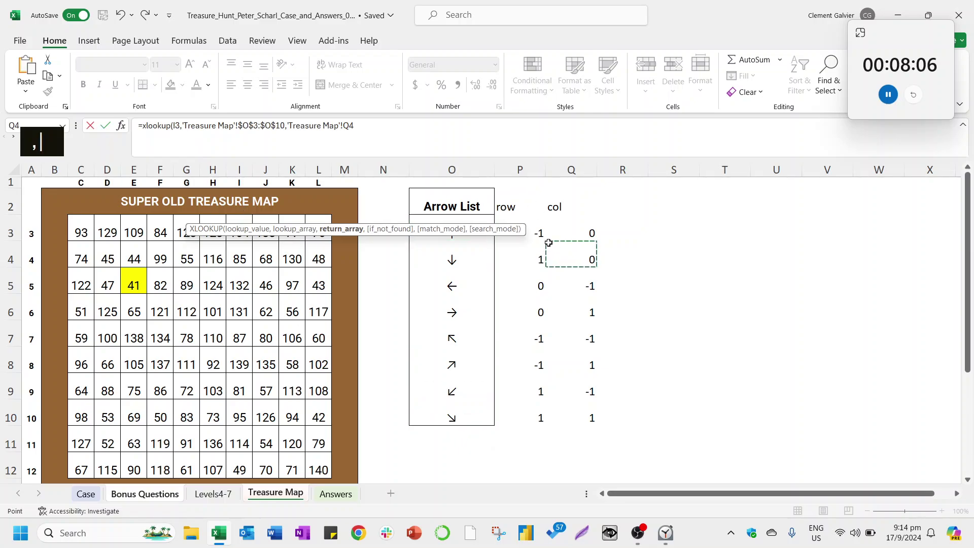
key("Left")
key("Up")
key("shift+Right")
key("ctrl+shift+Down")
key("F4")
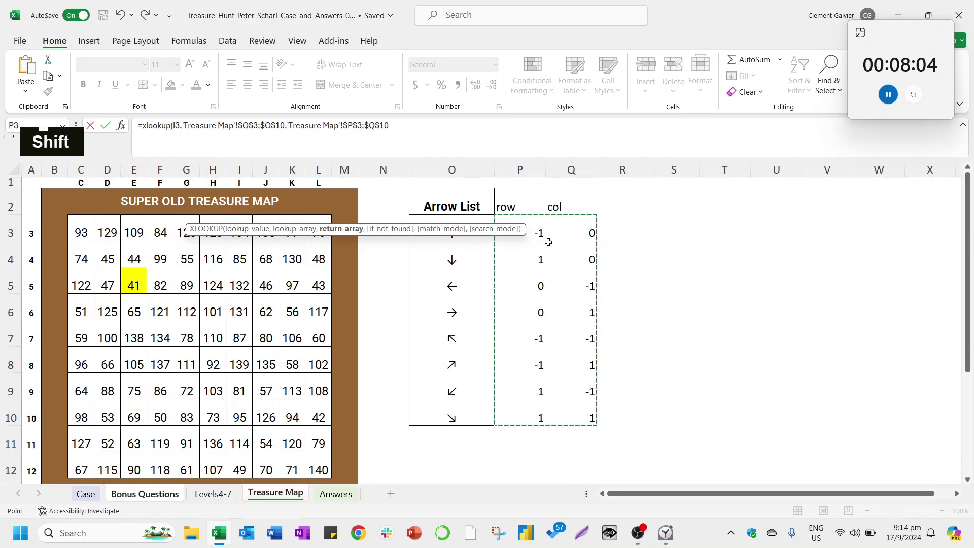
type(")")
key("Return")
Copy the G3 address formula into G4 and repoint its C4 start-cell references to G3.
key("Up")
key("Right")
key("Right")
key("Right")
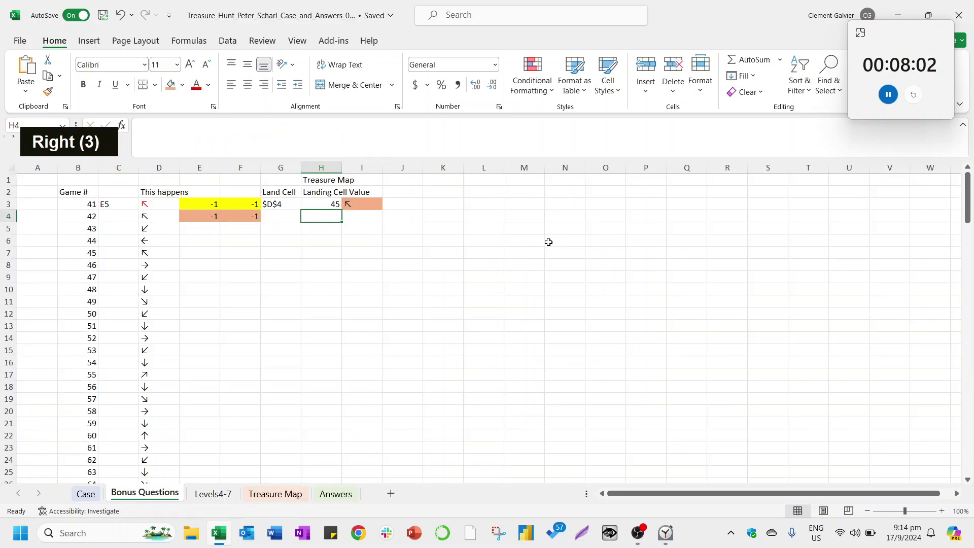
key("Left")
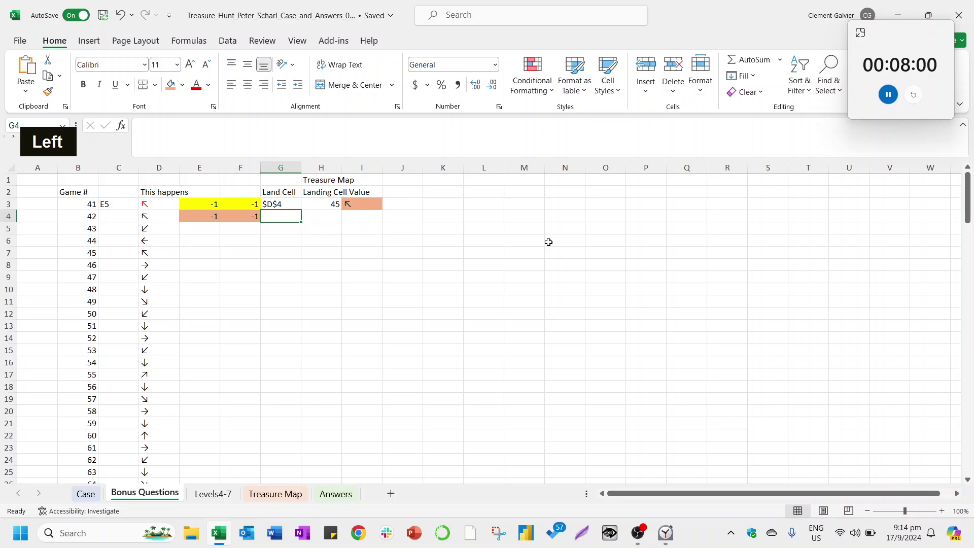
key("Up")
key("ctrl+c")
key("Down")
key("ctrl+v")
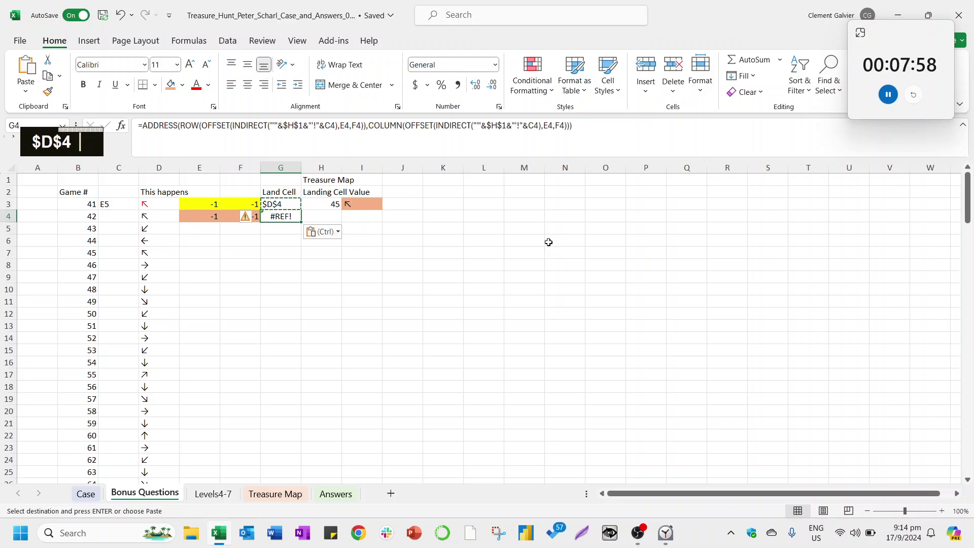
key("F2")
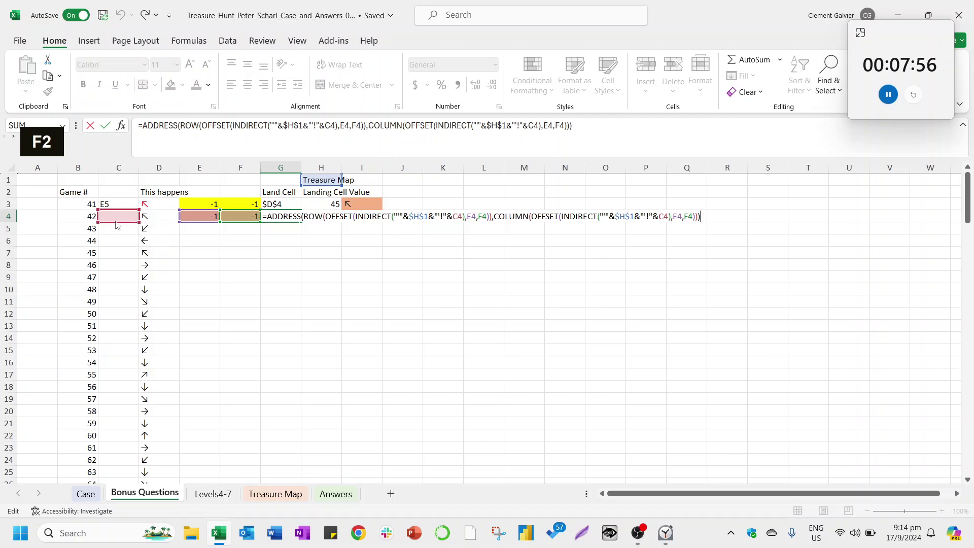
left_click_drag(115, 222, 271, 204)
left_click_drag(123, 222, 280, 205)
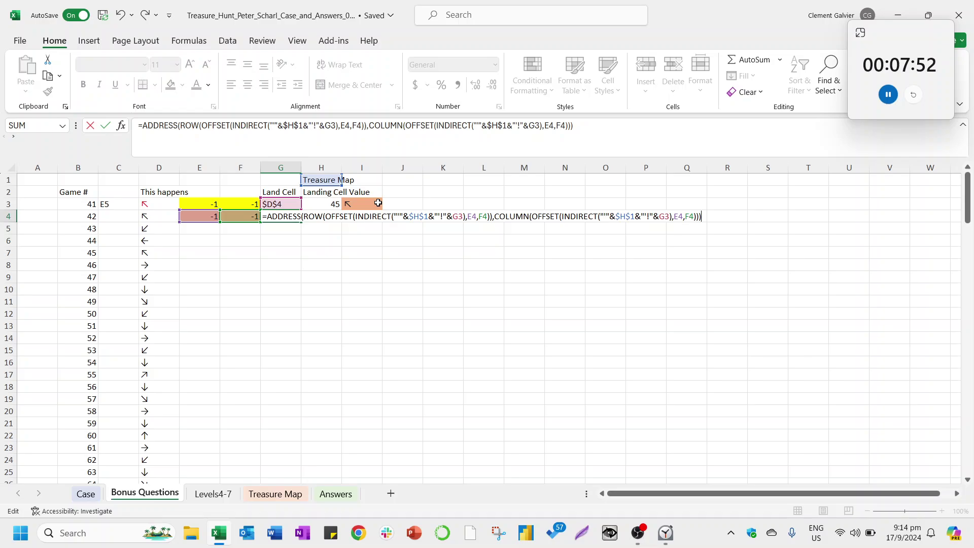
key("Return")
Copy the H3 landing value formula into H4 and repoint its C4 start-cell reference to G3.
key("Up")
key("Up")
key("Right")
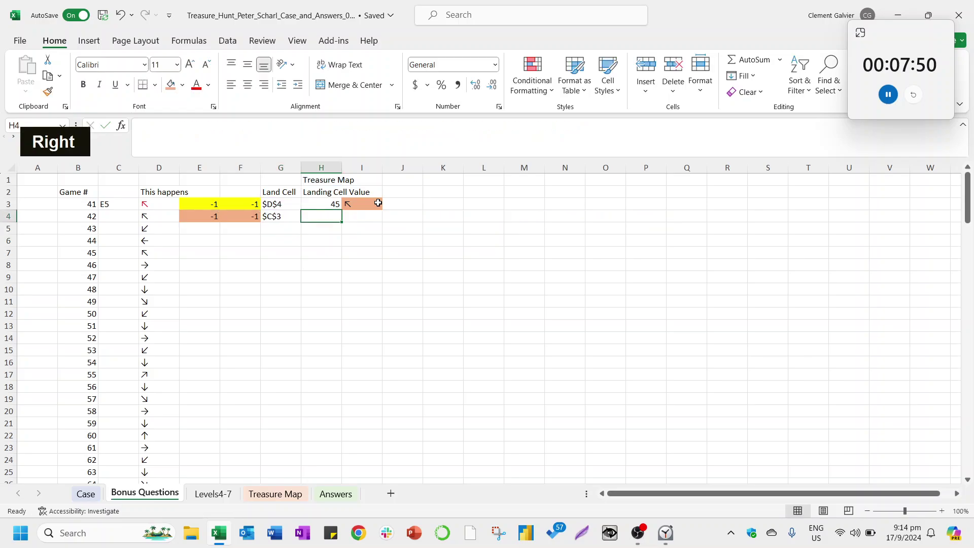
key("ctrl+c")
key("Down")
key("ctrl+v")
key("F2")
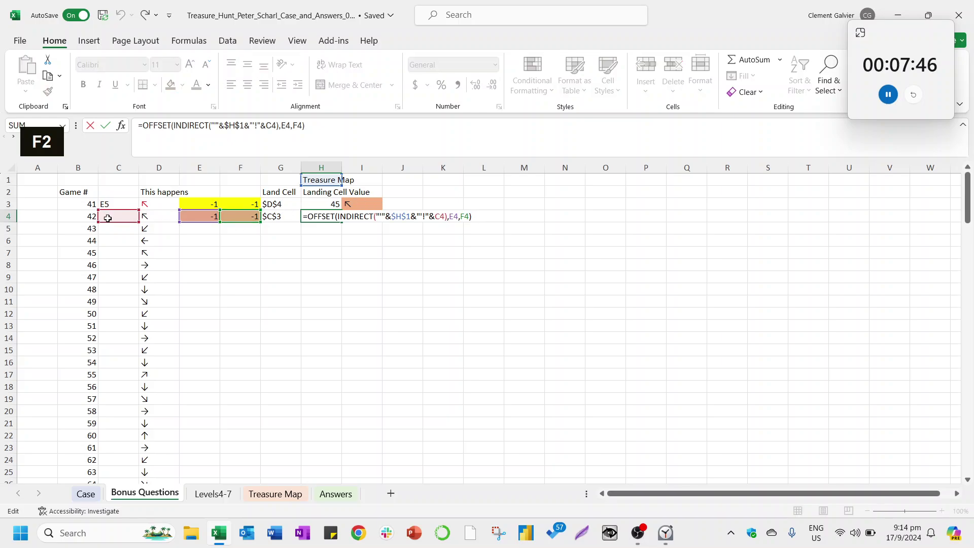
left_click_drag(118, 225, 279, 213)
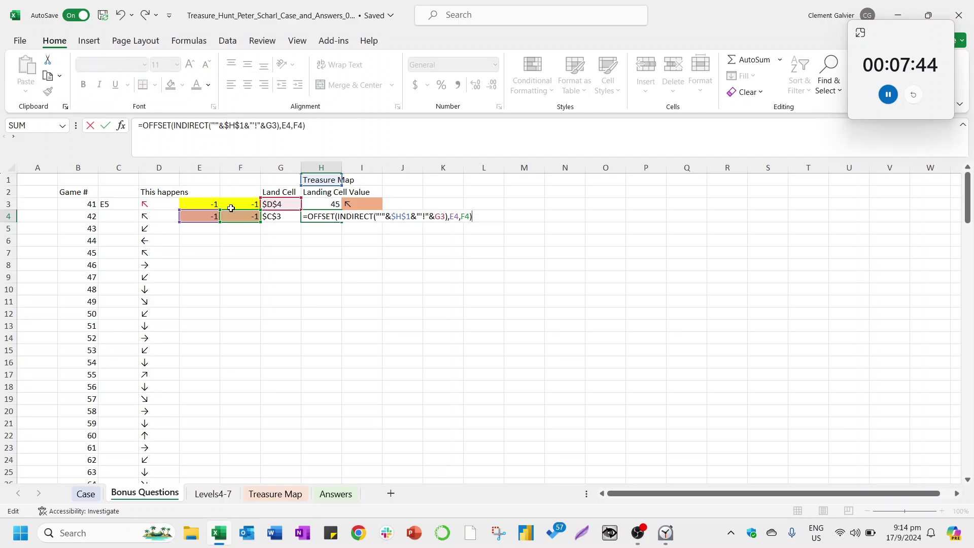
key("Return")
key("Up")
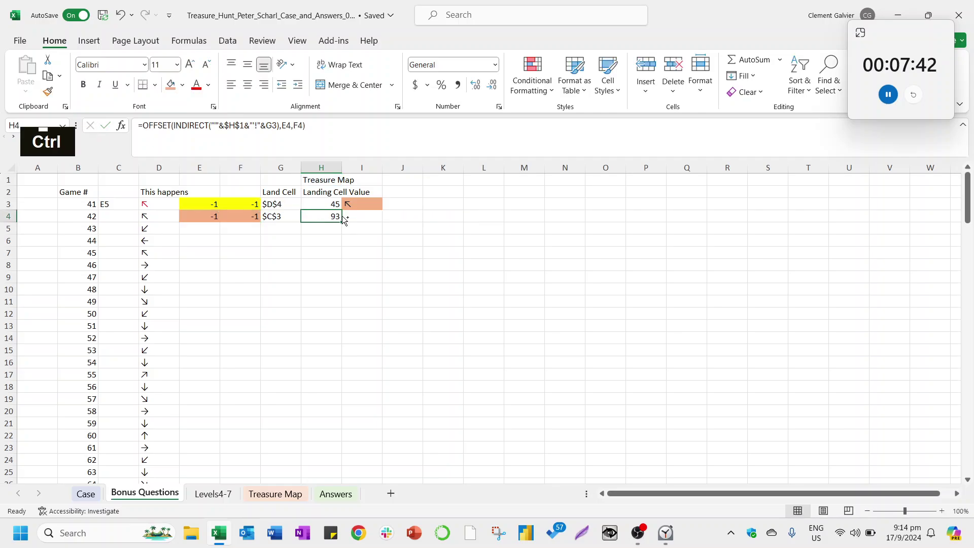
Mark the second landing cell, C3 on the Treasure Map sheet, with light orange fill and return to the Bonus Questions sheet.
key("ctrl+Page_Down")
key("ctrl+Page_Down")
left_click(76, 223)
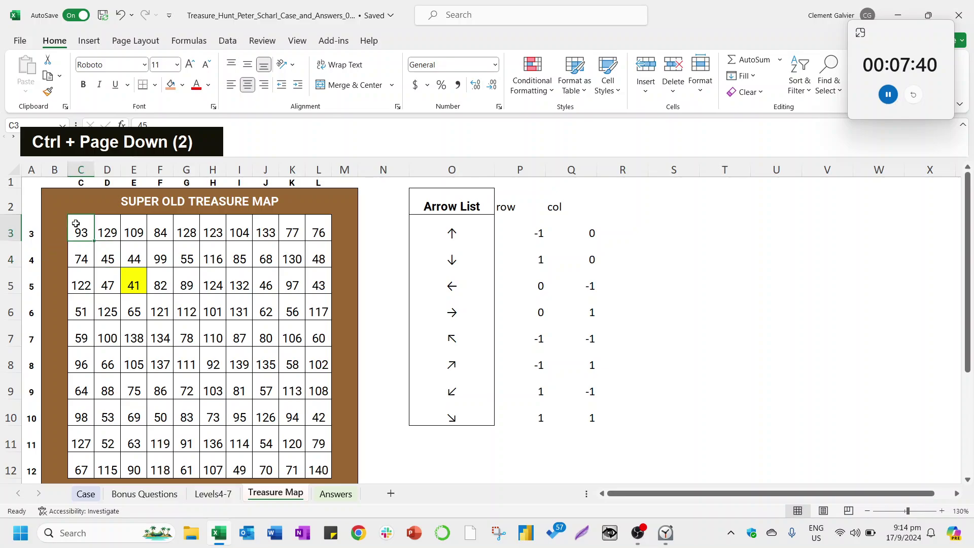
key("ctrl+Page_Up")
key("ctrl+Page_Up")
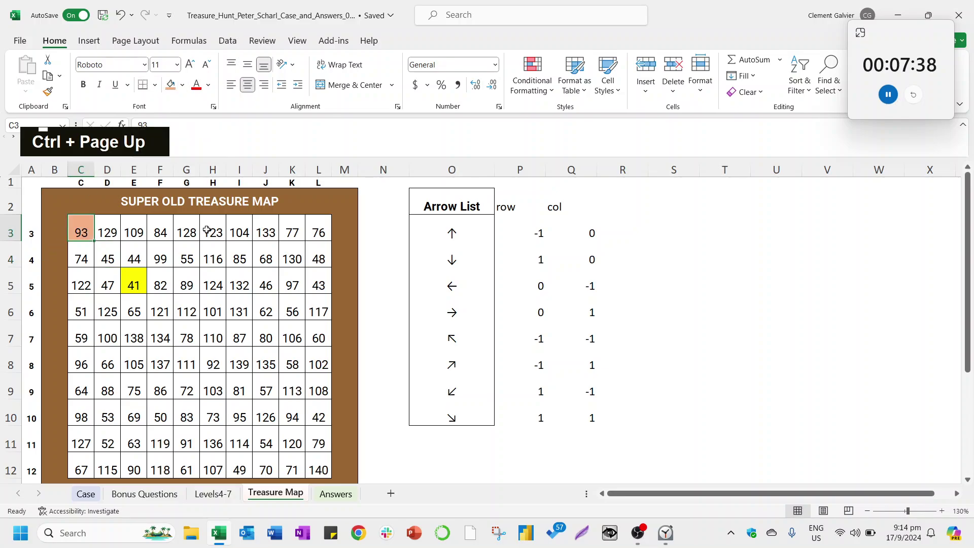
Copy the I3 arrow lookup formula down to I4.
key("ctrl+c")
key("Down")
key("ctrl+v")
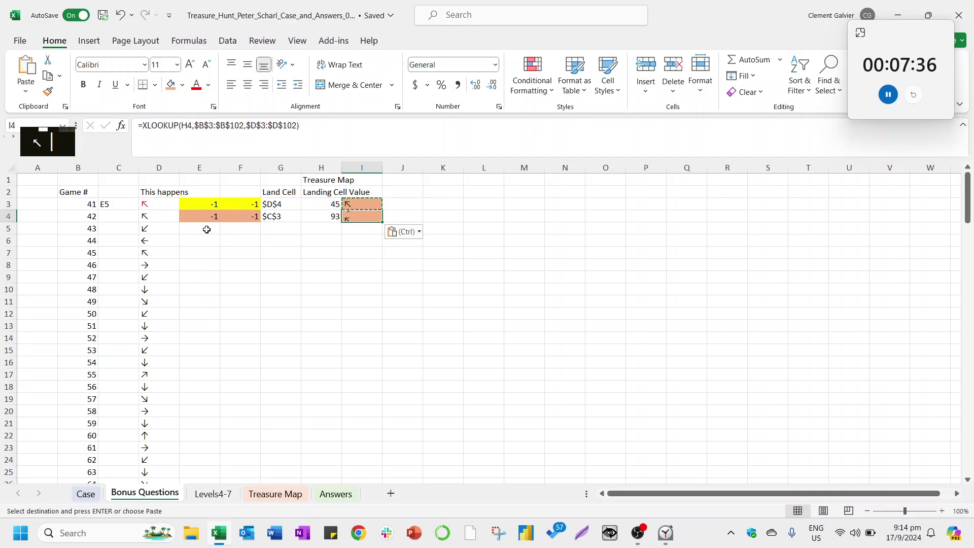
Copy the row 4 path formulas in E4:I4 down to row 102, pasting formulas only.
key("F2")
key("Escape")
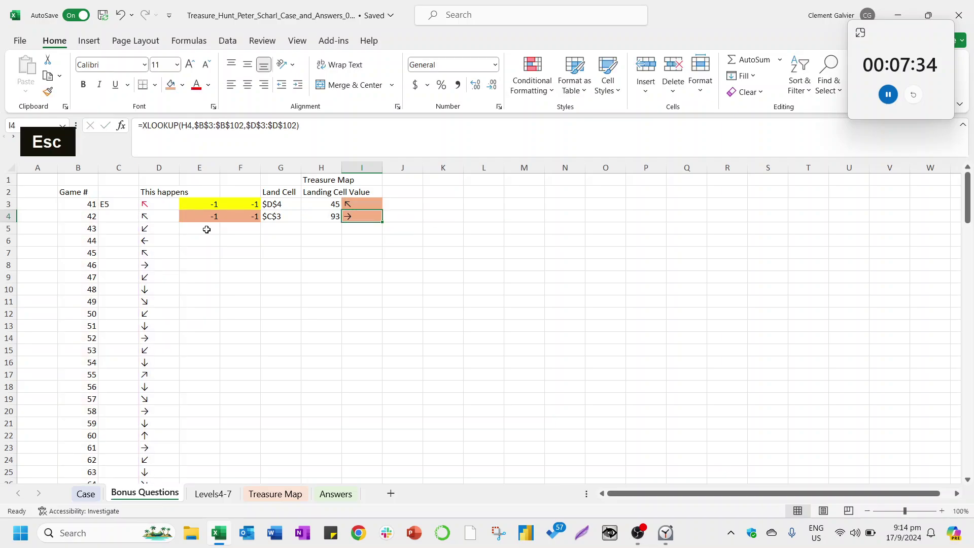
key("Left")
key("Left")
key("Left")
key("Left")
key("ctrl+shift+Right")
key("ctrl+c")
key("shift+Page_Down")
key("shift+Page_Down")
key("shift+Page_Down")
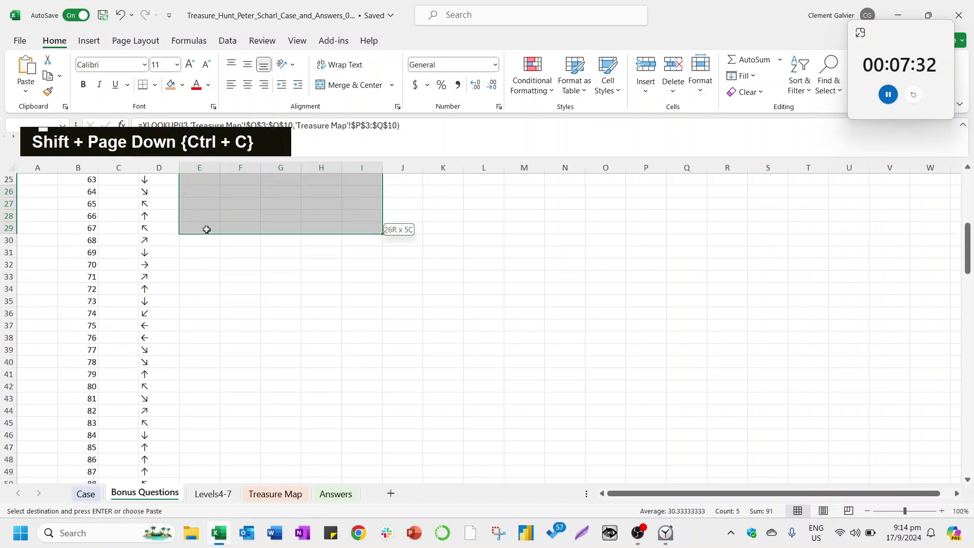
key("shift+Page_Down")
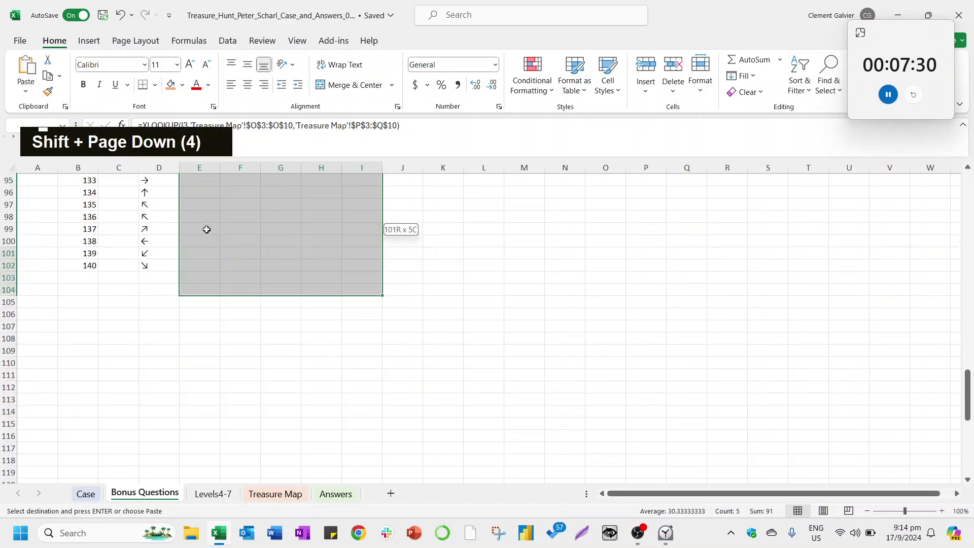
key("shift+Up")
key("ctrl+alt+v")
key("f")
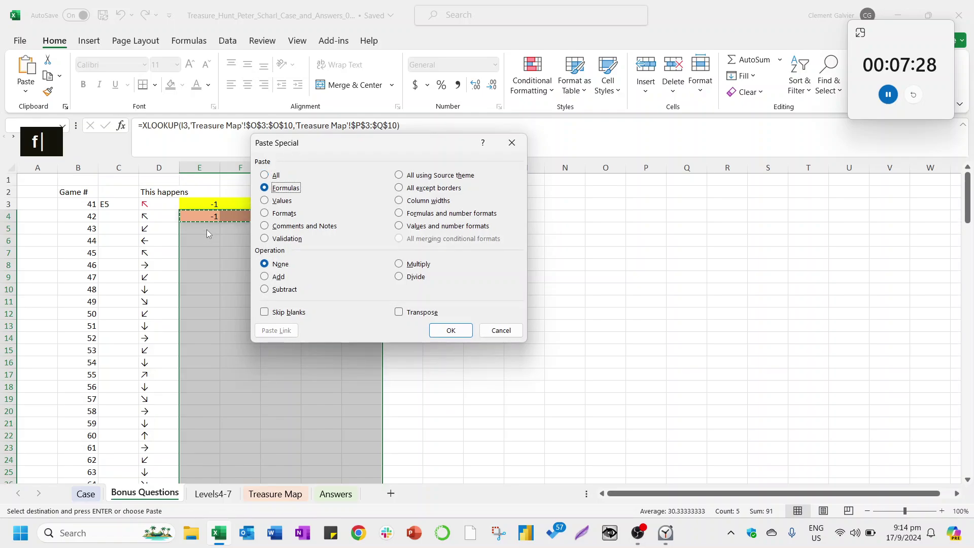
key("Return")
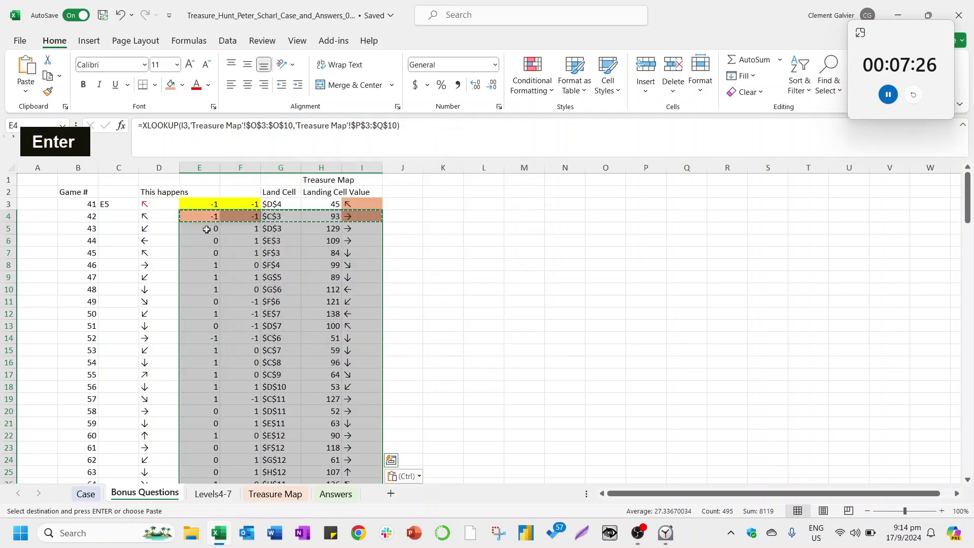
key("Escape")
Check the first rows of the path table, from the landing cells back to the E5 start cell.
key("Left")
key("Right")
key("Right")
key("Right")
key("Up")
key("Left")
key("Left")
key("Left")
key("Left")
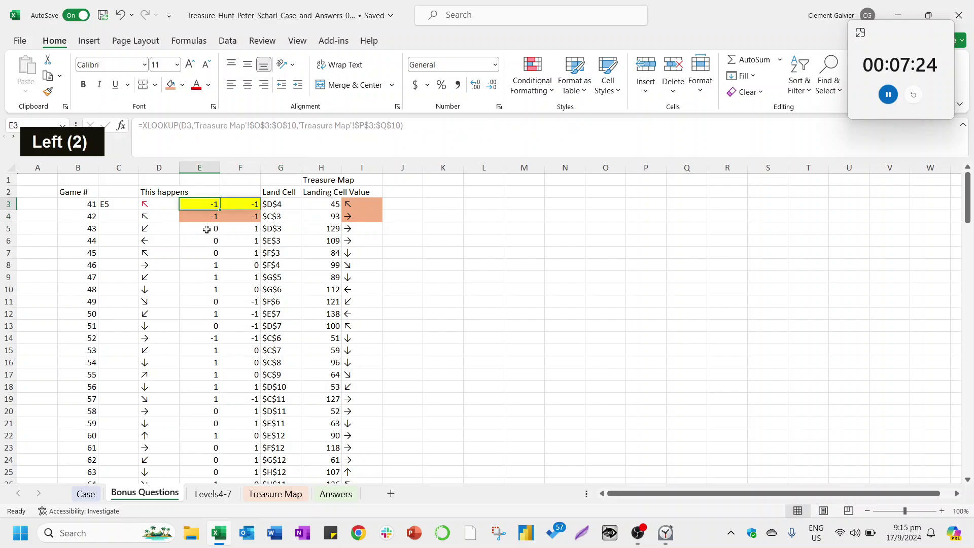
key("Left")
key("Right")
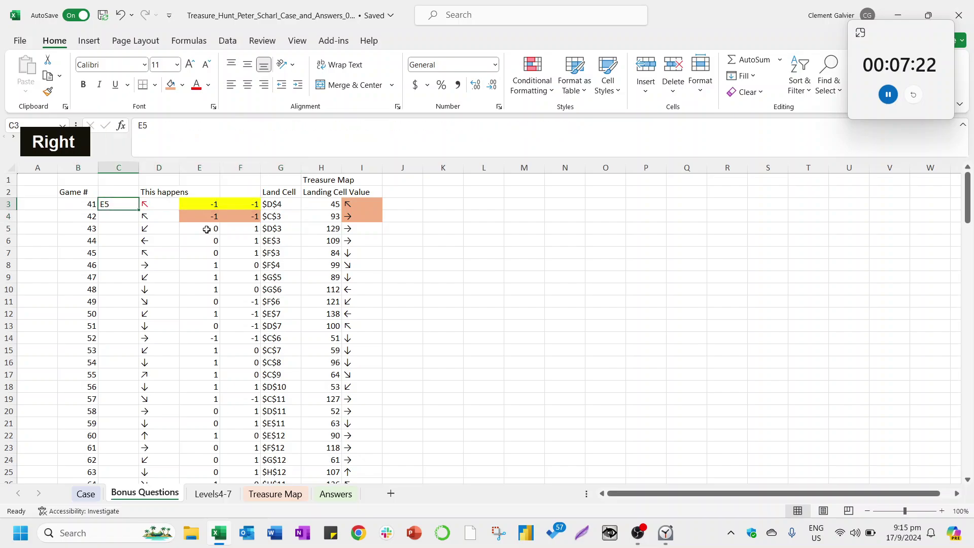
Add the header "Game After playing" in J2, beside the landing cell values.
key("Right")
key("Right")
key("Right")
key("Right")
key("Right")
key("Right")
key("Right")
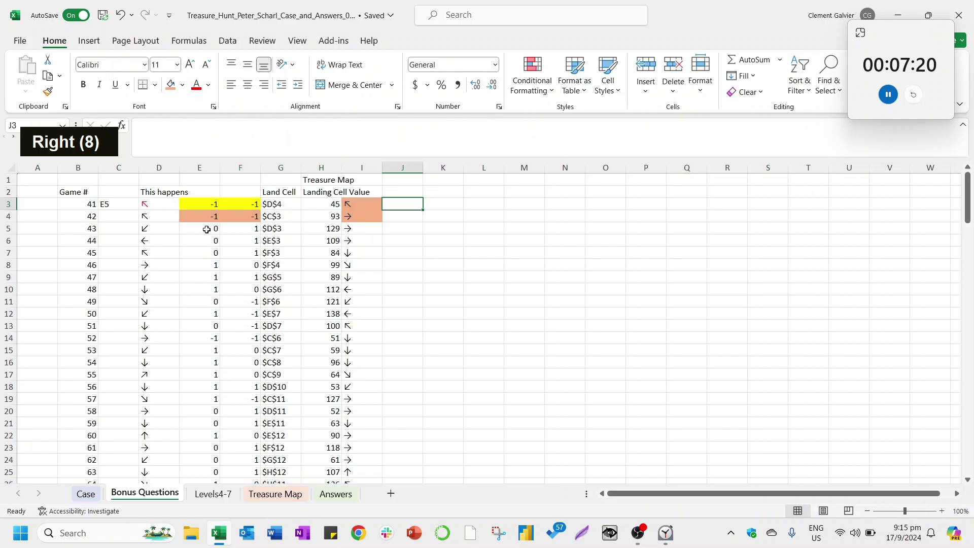
key("Up")
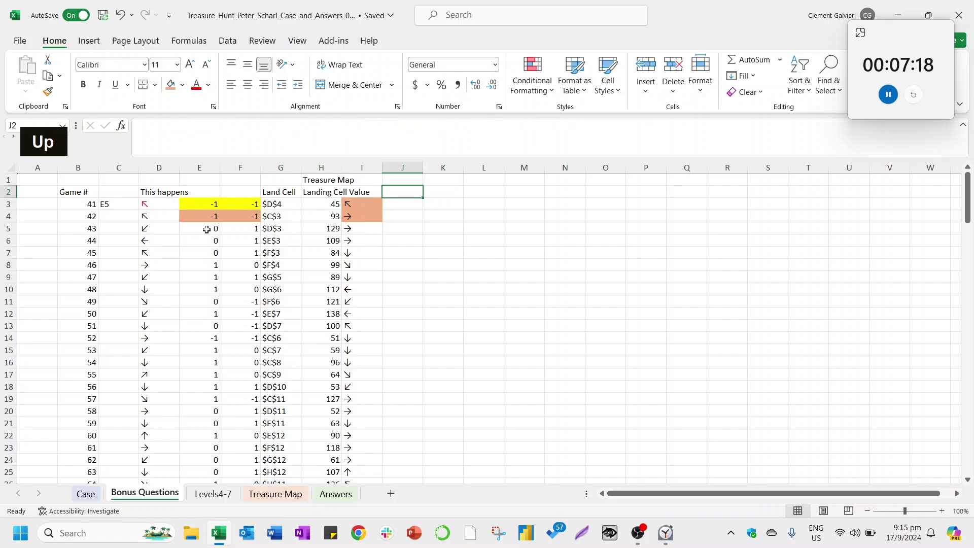
type("Game After playing")
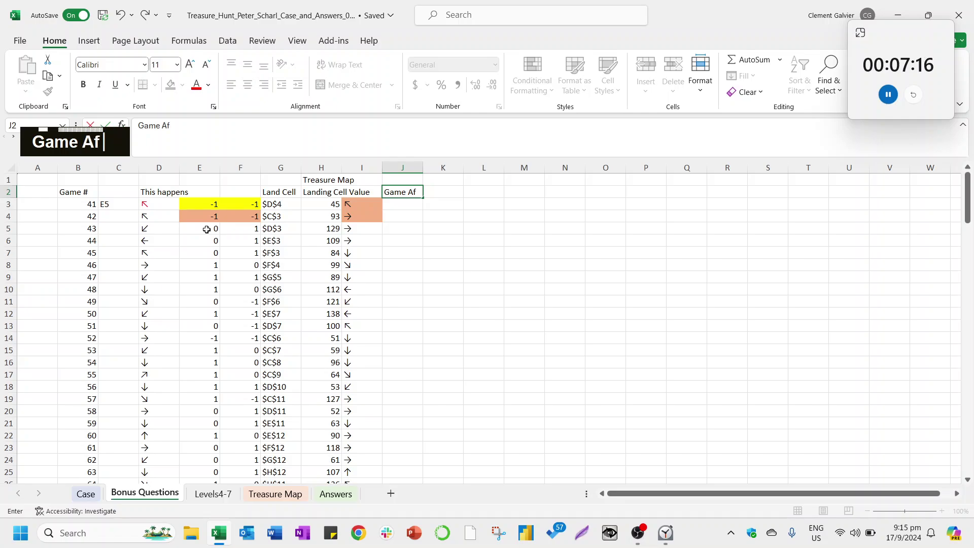
key("Return")
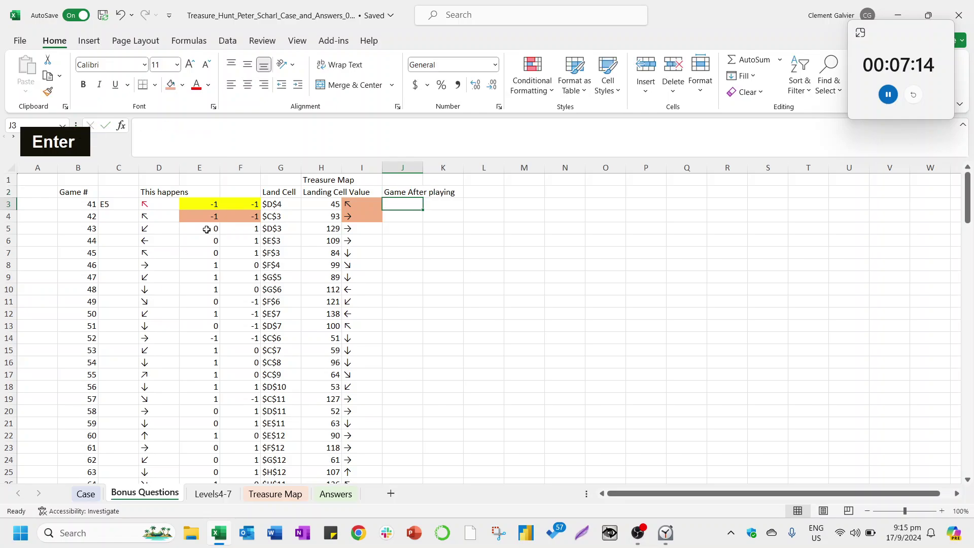
Start the spot numbering with 2 in J3 and the formula =J3+1 in J4.
type("2")
key("Return")
type("=")
key("Up")
type("+1")
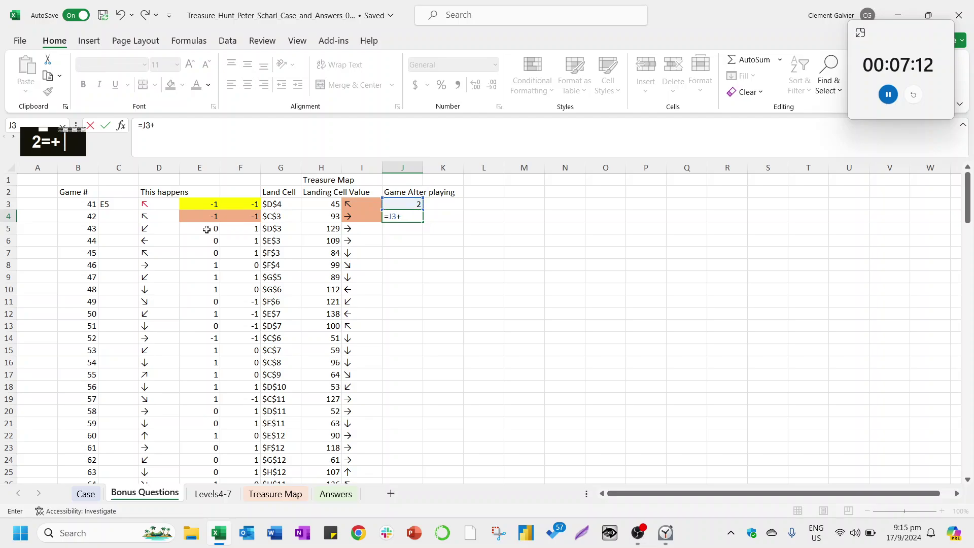
key("Return")
Copy the J4 counter formula down column J to the last game row, row 102.
key("Up")
key("ctrl+c")
key("Left")
key("ctrl+Down")
key("Right")
key("ctrl+shift+Up")
key("ctrl+v")
key("ctrl+Up")
key("Escape")
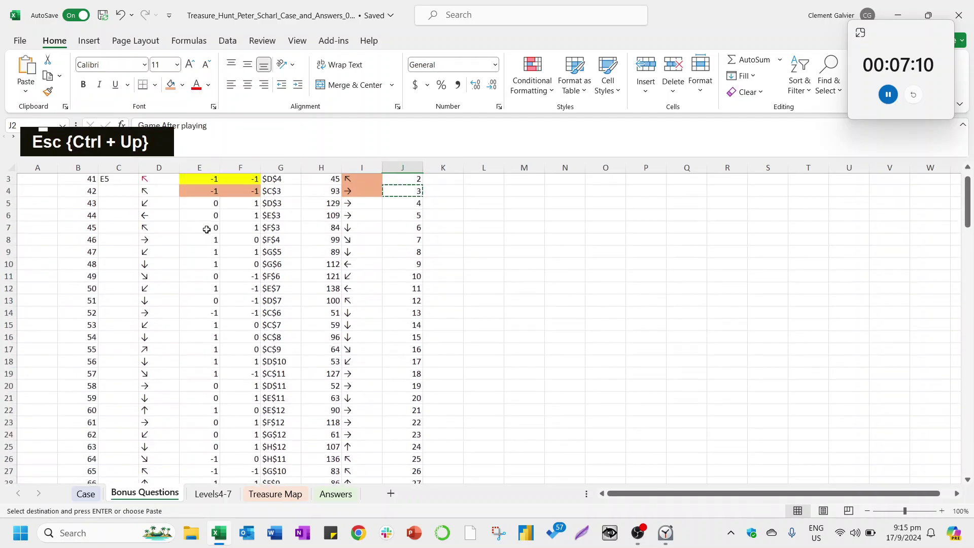
Read the Bonus 1 question in the Bonus Questions section of the Case sheet.
key("Down")
key("Down")
key("ctrl+Page_Up")
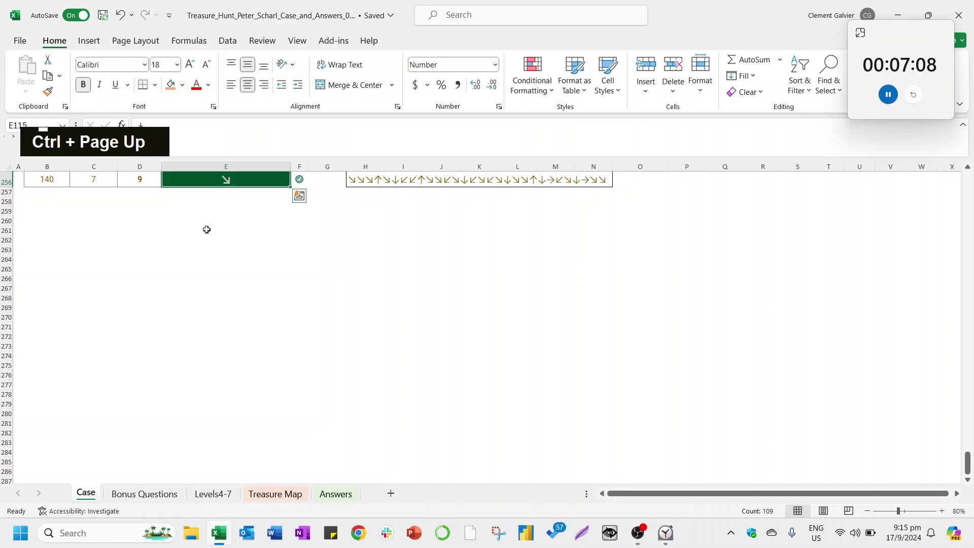
key("Page_Up")
key("Up")
key("Page_Up")
key("Down")
key("Page_Up")
key("Down")
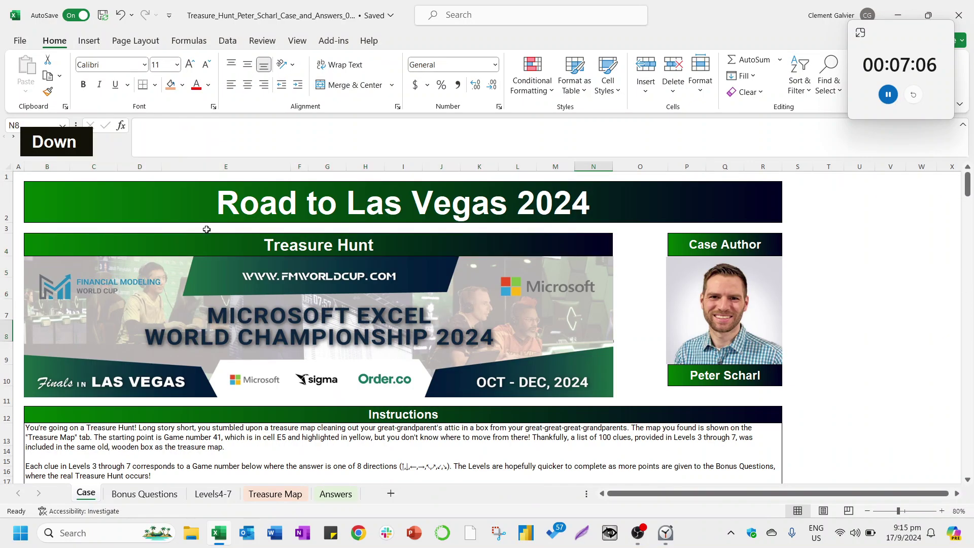
key("Down")
key("Down")
key("Down")
key("Down")
key("Down")
key("Down")
key("Down")
key("Down")
key("Down")
key("Down")
key("Down")
key("Down")
key("Down")
key("Down")
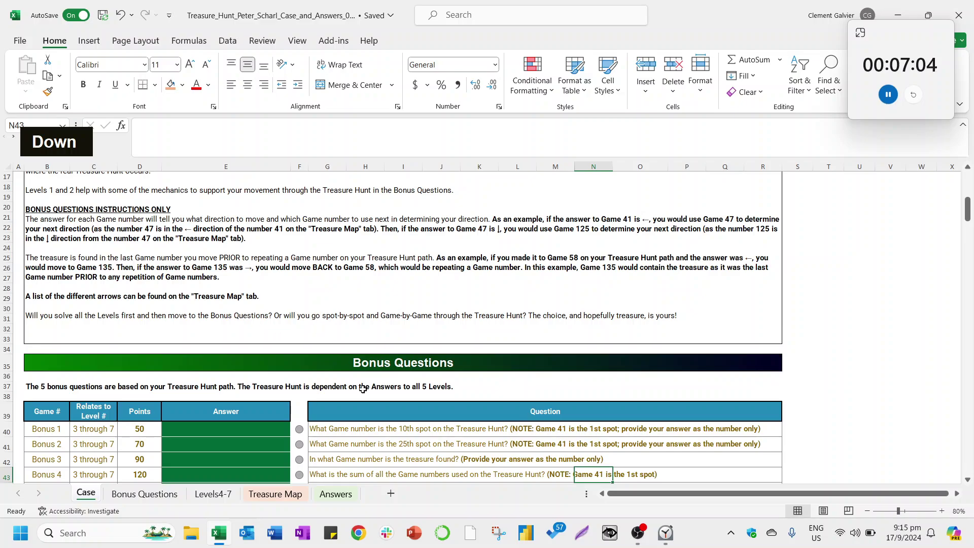
left_click(407, 428)
key("Left")
key("Left")
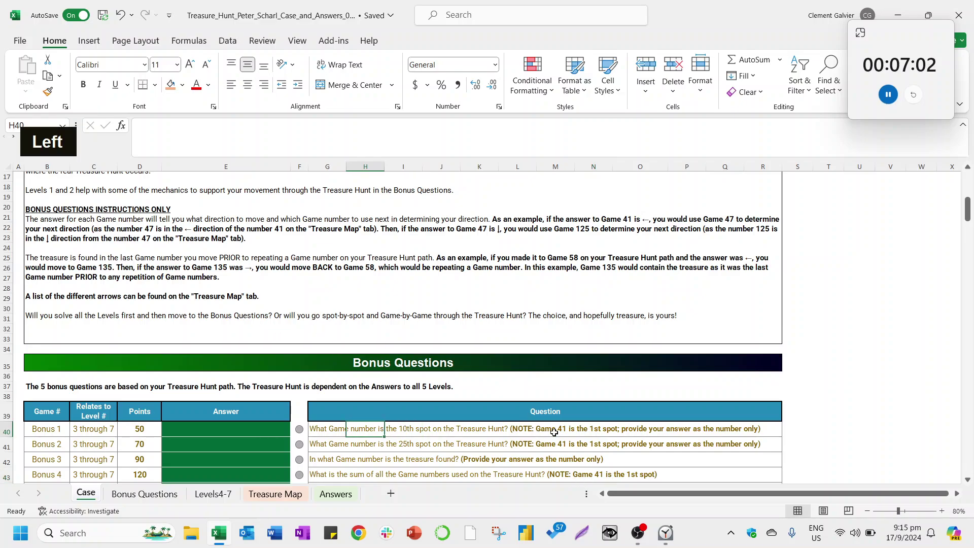
Copy the landing value for spot 10 from H11 on the Bonus Questions sheet and paste it as a value into the Bonus 1 answer on Case.
key("ctrl+Page_Down")
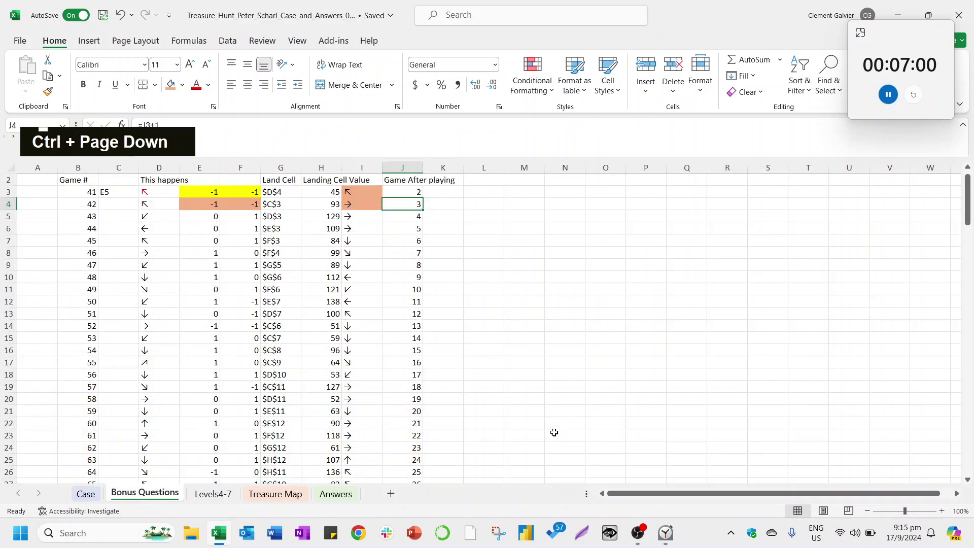
key("Down")
key("Down")
key("Down")
key("Down")
key("Down")
key("Down")
key("Down")
key("Down")
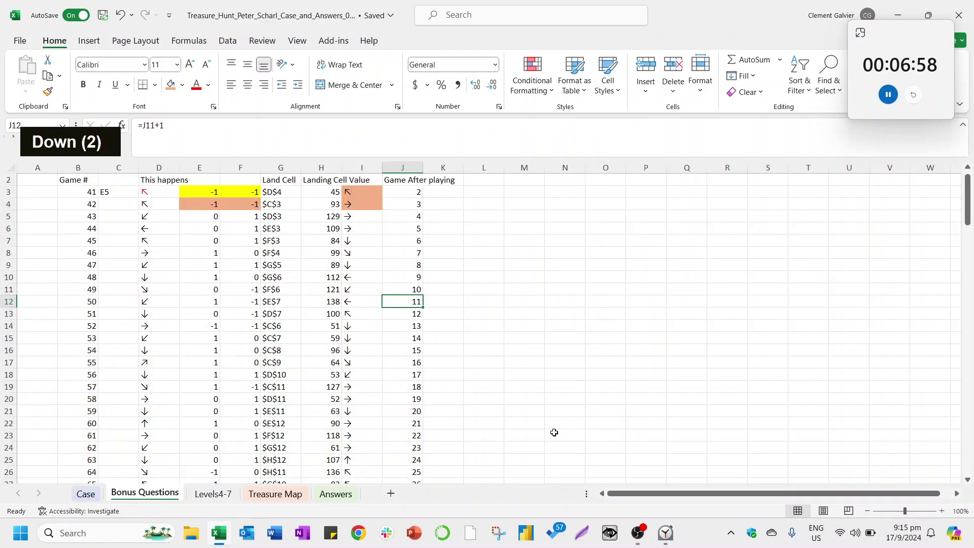
key("Left")
key("Left")
key("Up")
key("ctrl+c")
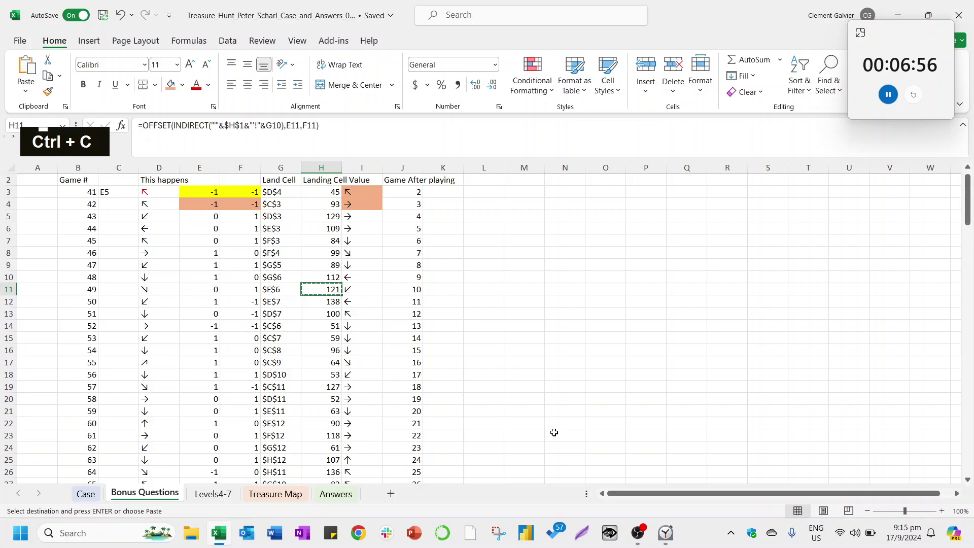
key("ctrl+Page_Up")
key("Left")
key("Left")
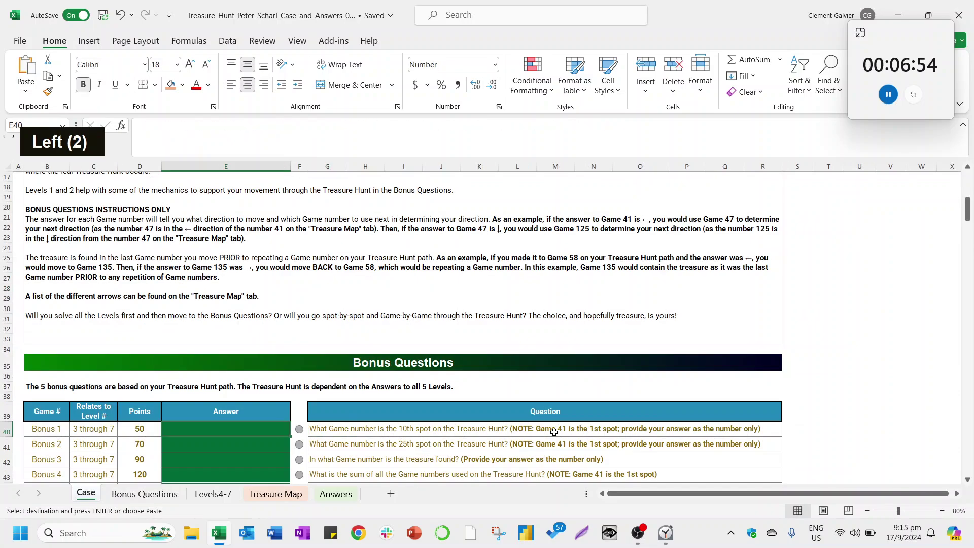
key("ctrl+alt+v")
key("Return")
Copy the landing value for spot 25 from H26 on the Bonus Questions sheet and paste it as a value into the Bonus 2 answer on Case.
key("Right")
key("Down")
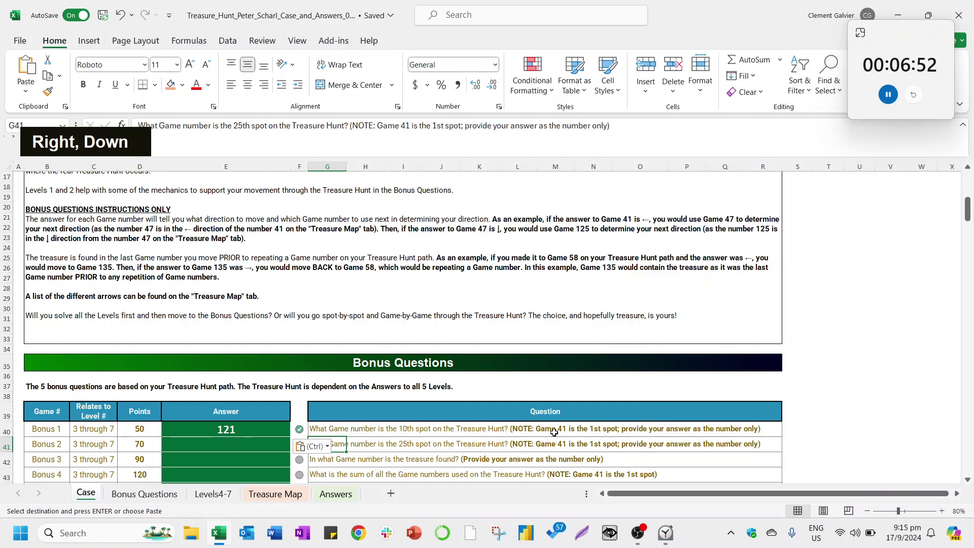
key("ctrl+Page_Down")
key("ctrl+Page_Down")
key("ctrl+Page_Up")
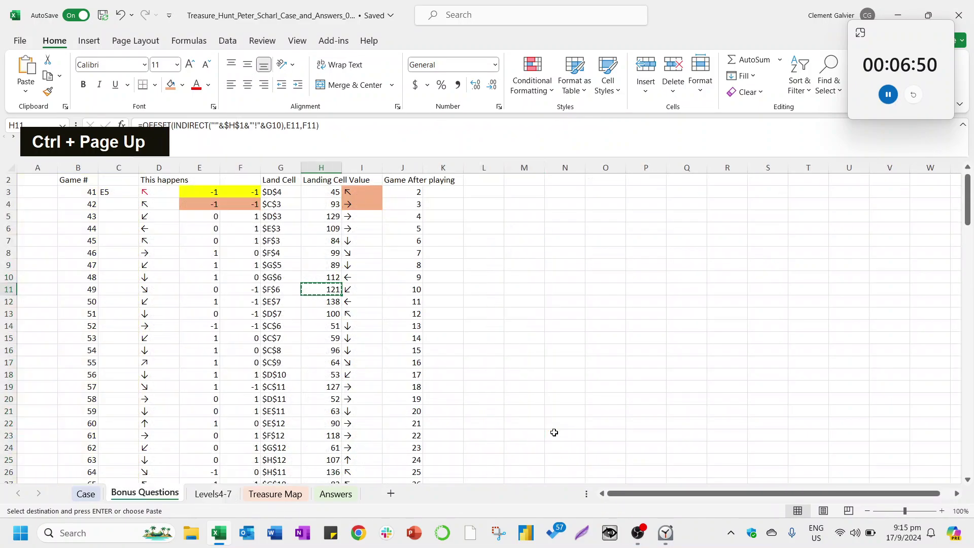
key("Down")
key("Down")
key("Down")
key("Down")
key("Down")
key("Down")
key("Down")
key("Down")
key("Down")
key("Right")
key("Right")
key("Right")
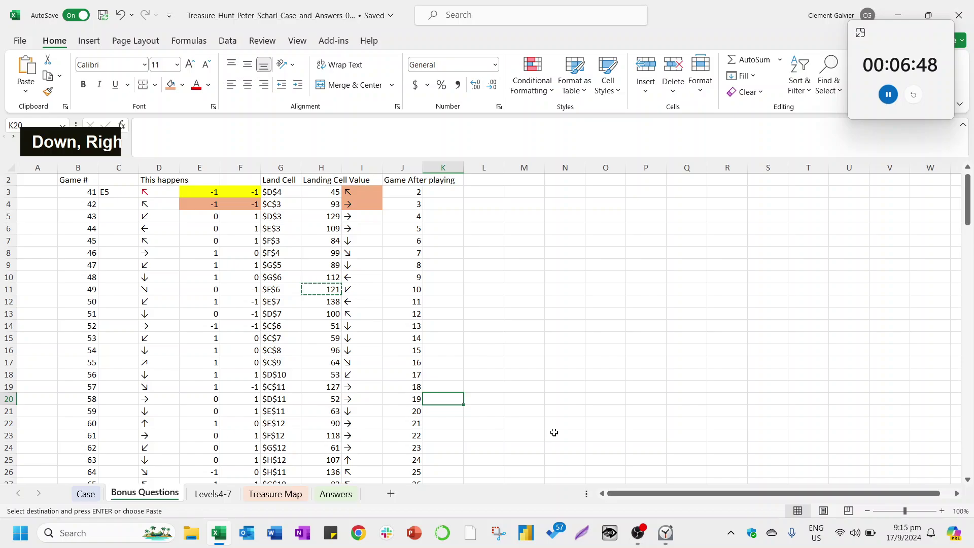
key("Down")
key("Down")
key("Down")
key("Down")
key("Down")
key("Down")
key("Left")
key("Left")
key("Left")
key("ctrl+c")
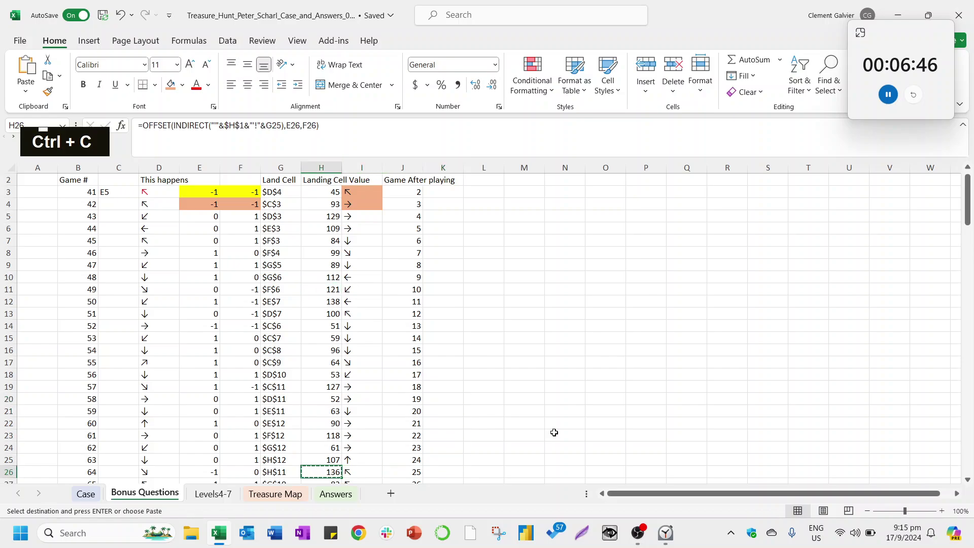
key("ctrl+Page_Up")
key("Left")
key("ctrl+alt+v")
key("v")
key("Return")
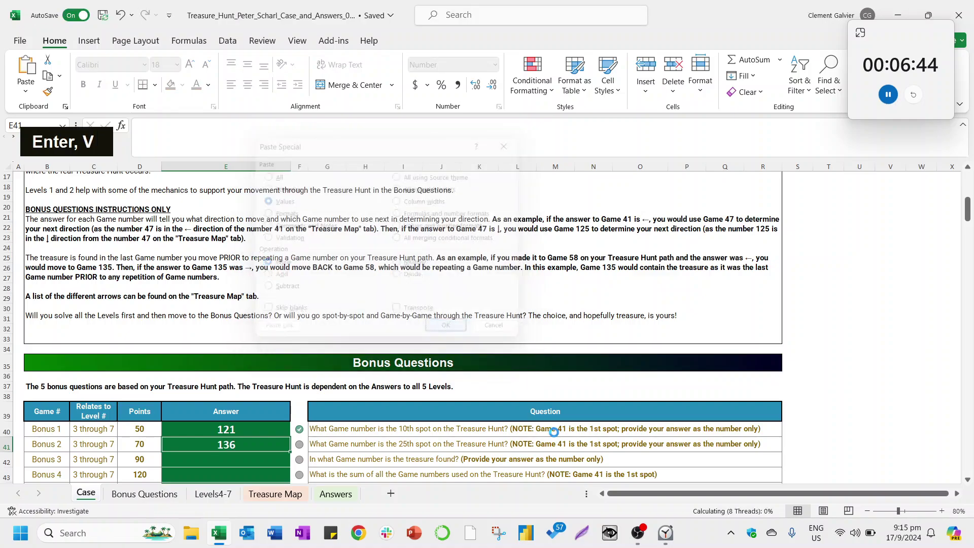
Read the Bonus 3 question and the instructions explaining in which game number the treasure is found.
key("Down")
key("Down")
key("Down")
key("Down")
key("Down")
key("Down")
key("Down")
key("Up")
key("Up")
key("Escape")
key("Up")
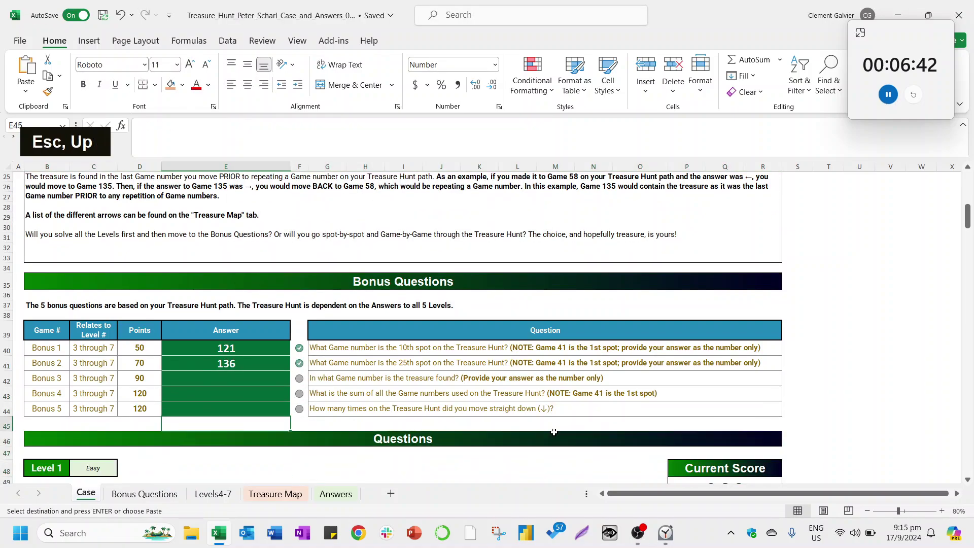
key("Right")
key("Right")
key("Up")
key("Right")
key("Up")
key("Up")
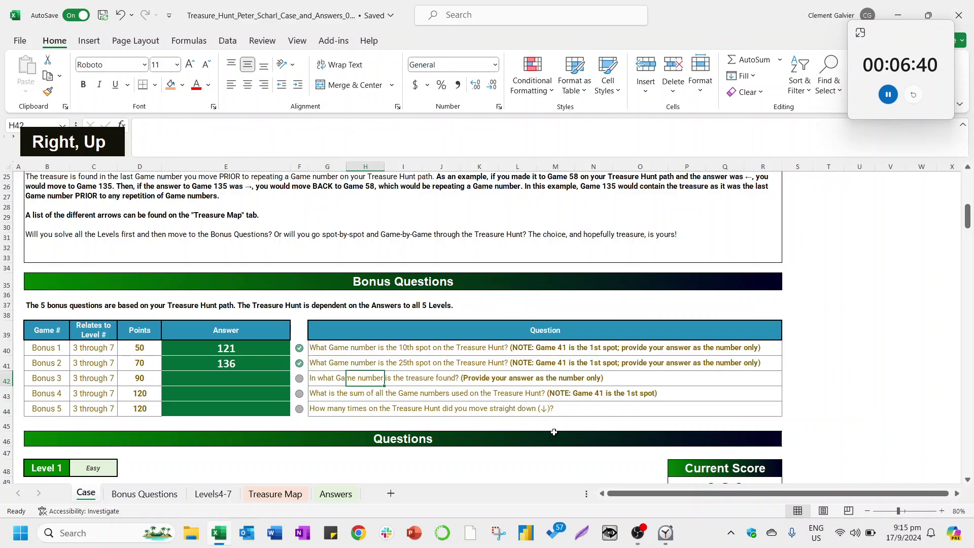
scroll(220, 363, "up", 2)
left_click(147, 242)
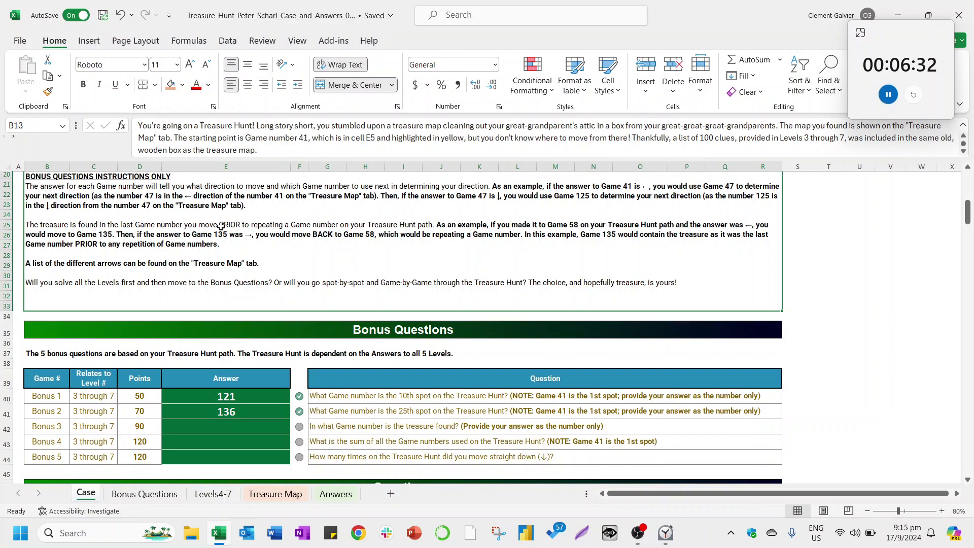
key("ctrl")
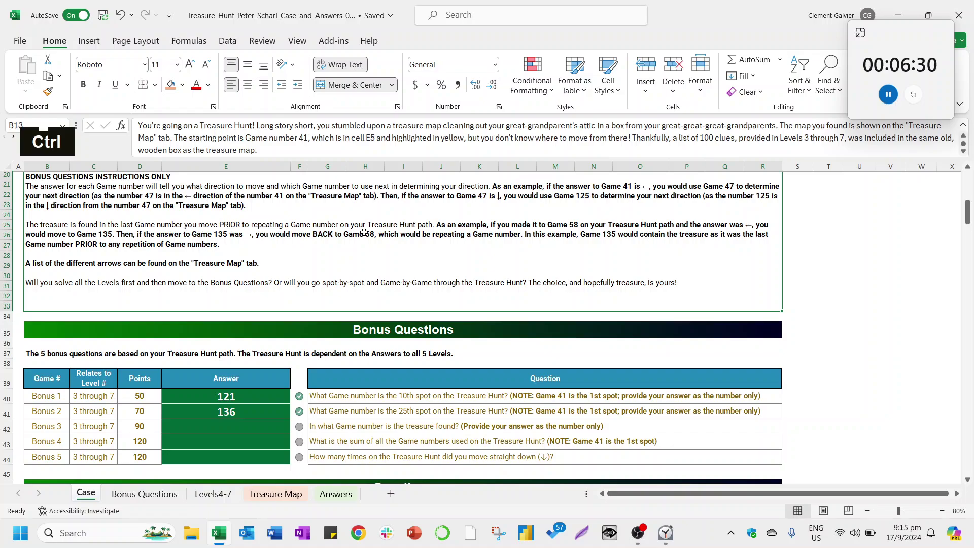
Enter =COUNTIFS($H$3,H3) in K3 on the Bonus Questions sheet to count occurrences of the landing cell value.
key("ctrl+Page_Down")
key("Right")
key("ctrl+Up")
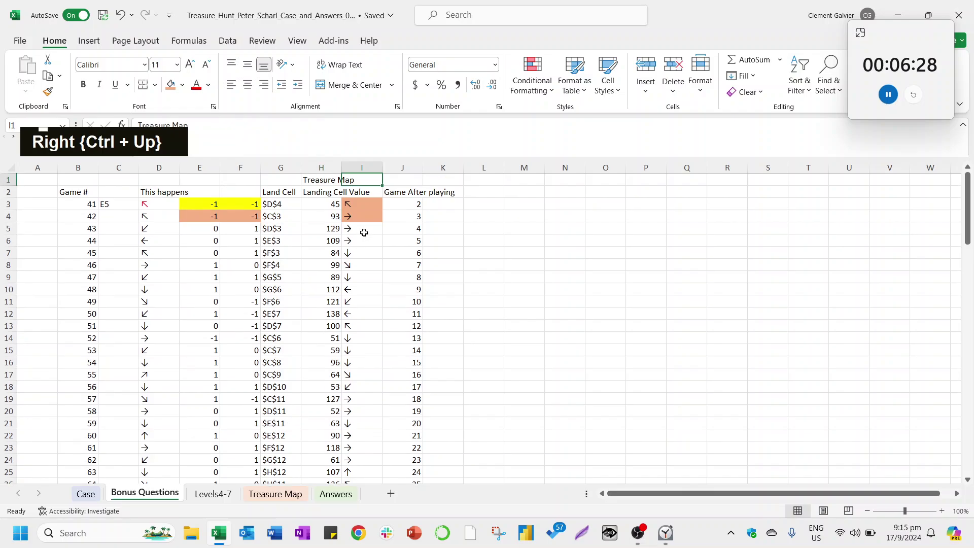
key("Right")
key("Down")
key("Down")
key("Right")
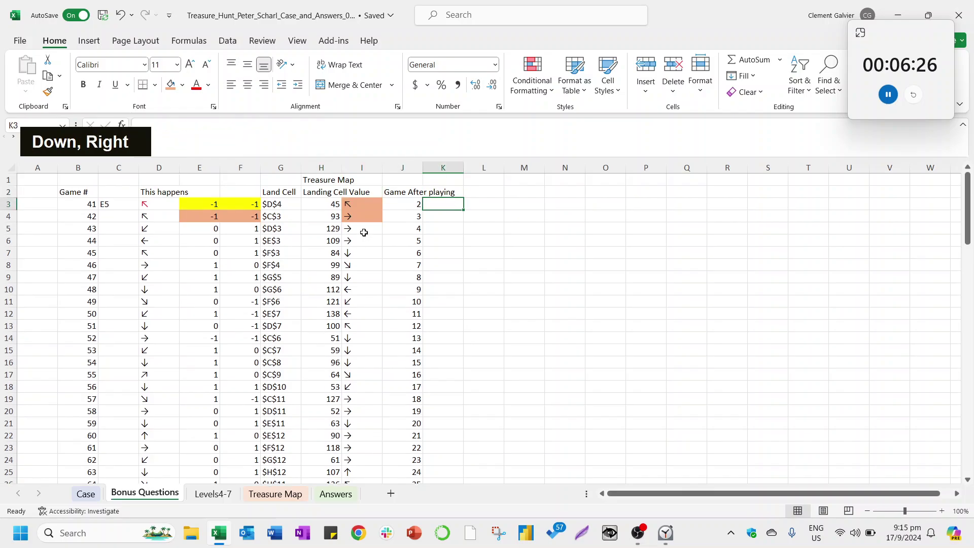
type("=countifs(")
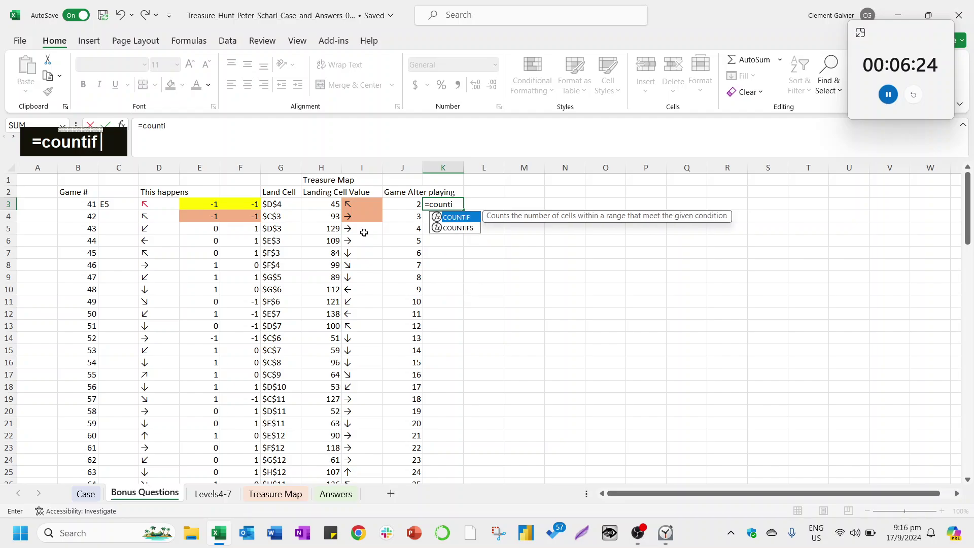
key("Left")
key("Left")
key("Left")
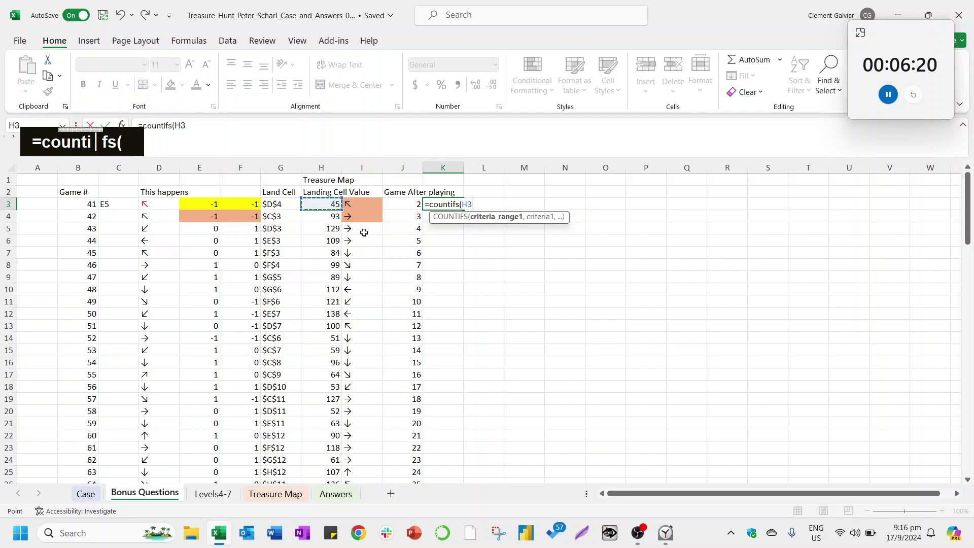
key("F4")
type(",")
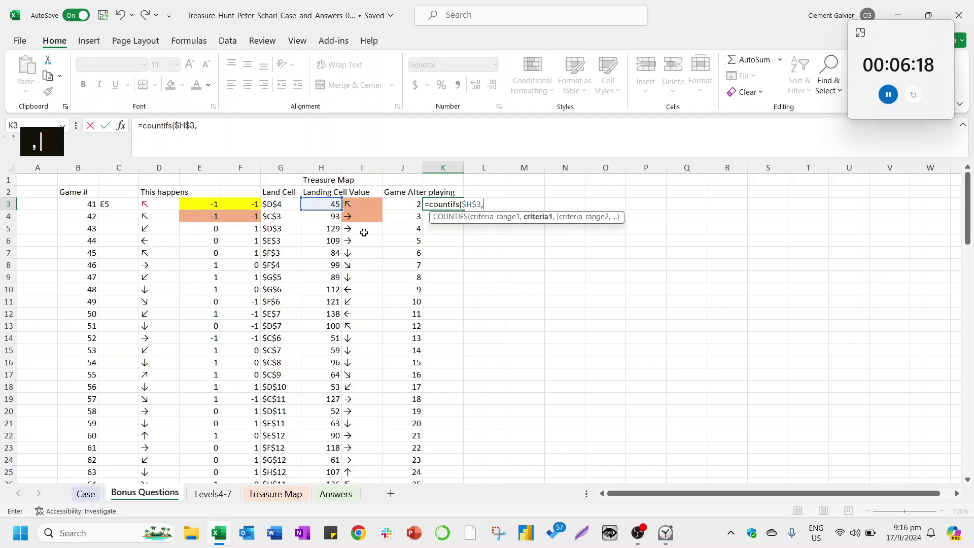
key("Left")
key("Left")
key("Left")
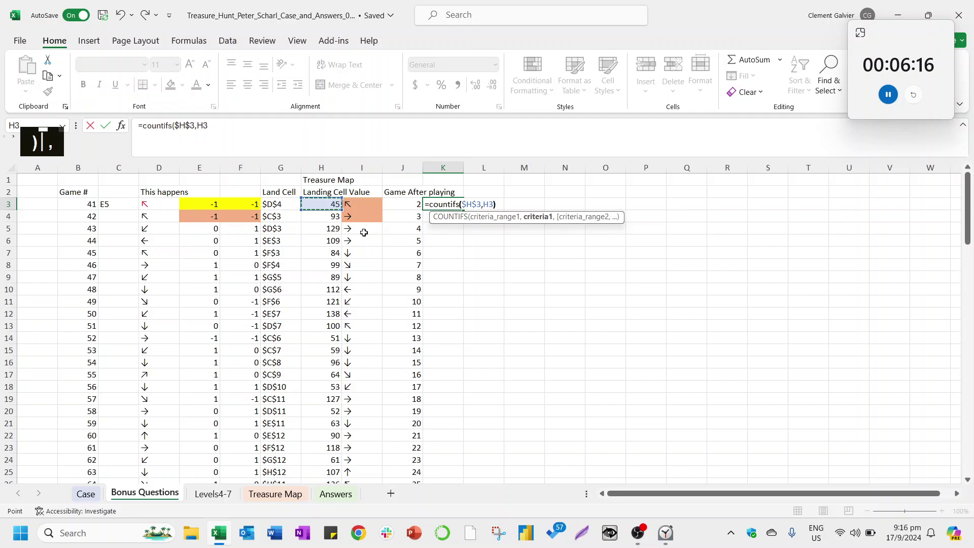
type(")")
key("Return")
Copy the count formula to K4 and extend its criteria range so it reads =COUNTIFS($H$3:H4,H4).
key("Up")
key("ctrl+c")
key("Down")
key("ctrl+v")
key("F2")
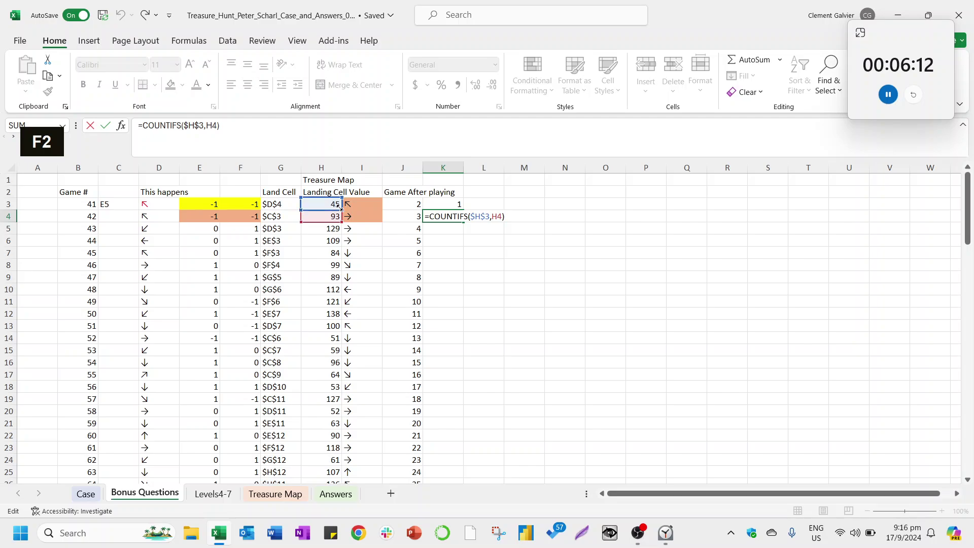
left_click_drag(340, 210, 341, 222)
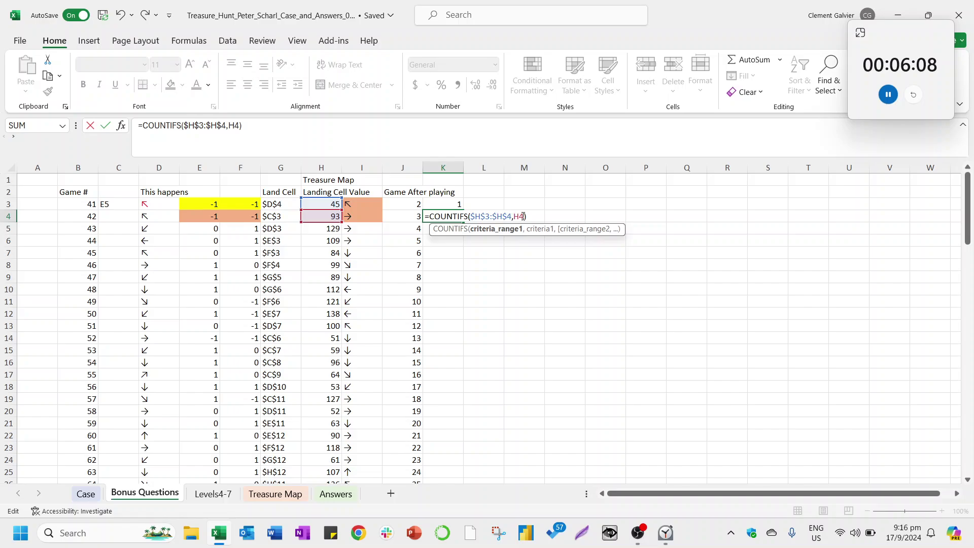
key("F4")
key("F4")
key("F4")
key("Up")
key("Return")
Copy the running count formula from K4 down column K through row 102.
key("ctrl+c")
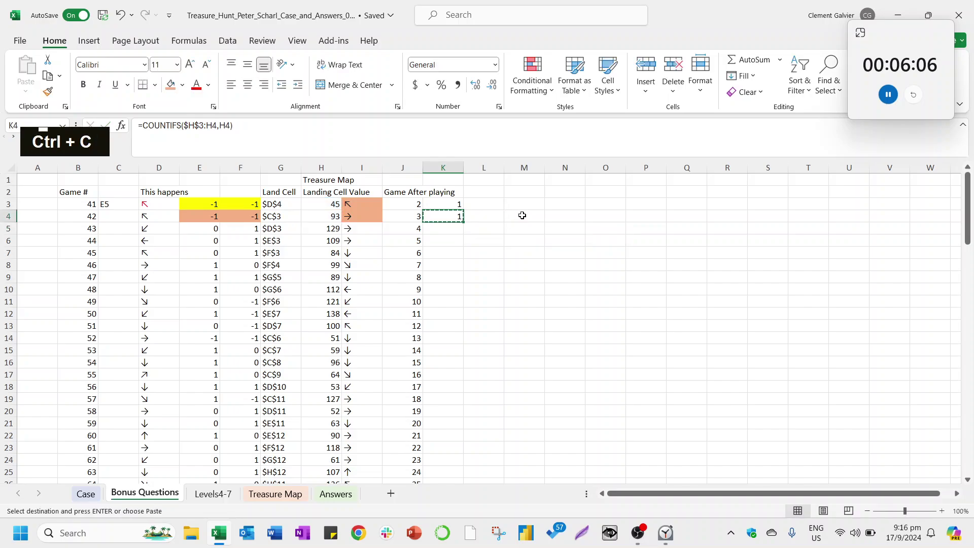
key("Down")
key("ctrl+v")
key("F2")
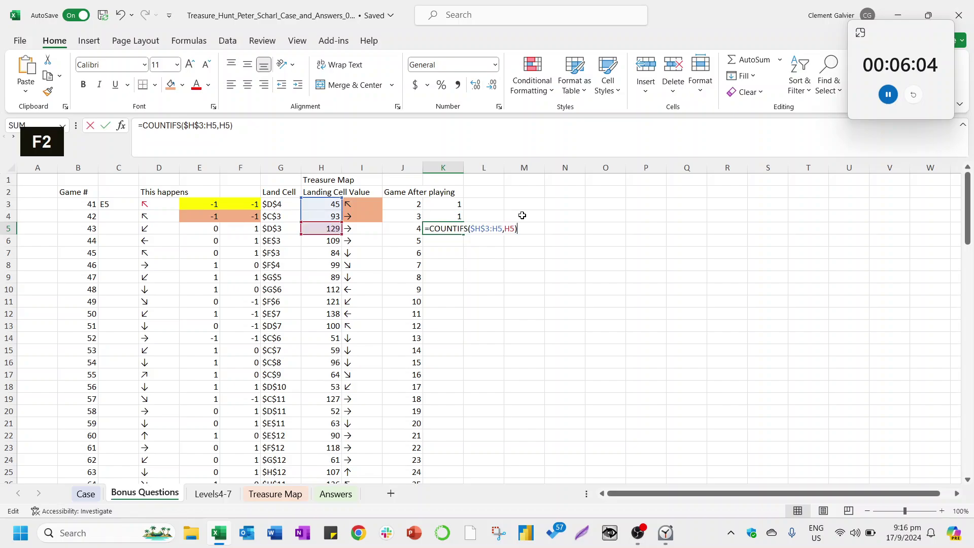
key("Escape")
key("ctrl+c")
key("Left")
key("ctrl+Down")
key("Right")
key("ctrl+shift+Up")
key("ctrl+v")
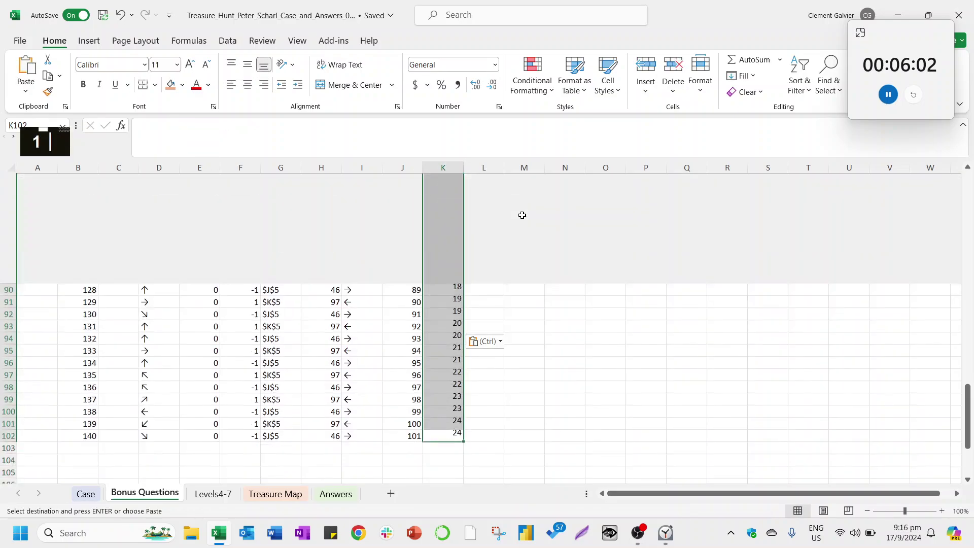
Look down the running counts in column K for the first repeated landing value.
key("ctrl+Up")
key("Down")
key("Up")
key("Down")
key("Down")
key("Down")
key("Down")
key("Down")
key("Down")
key("Down")
key("Down")
key("Down")
key("Down")
key("Down")
key("Down")
key("Down")
key("Down")
key("Down")
key("Down")
key("Down")
key("Down")
key("Down")
key("Down")
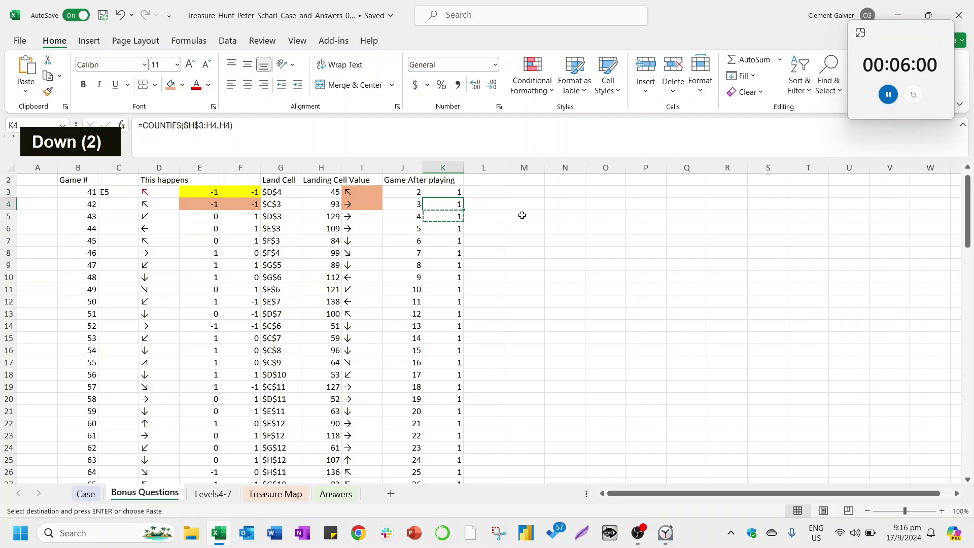
key("Down")
key("Down")
key("Down")
key("Down")
key("Down")
key("Down")
key("Down")
key("Down")
key("Down")
key("Down")
key("Down")
key("Down")
key("Down")
key("Down")
key("Down")
key("Down")
key("Down")
key("Down")
key("Down")
key("Down")
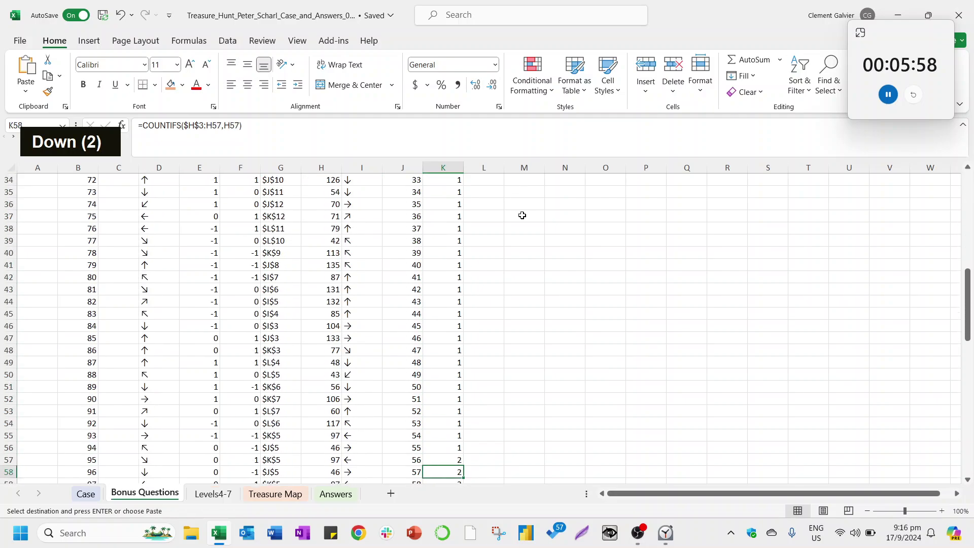
key("shift+Up")
key("Up")
key("Up")
key("Up")
key("Up")
key("Up")
key("Up")
key("Up")
key("Up")
key("Up")
key("Up")
key("Up")
key("Up")
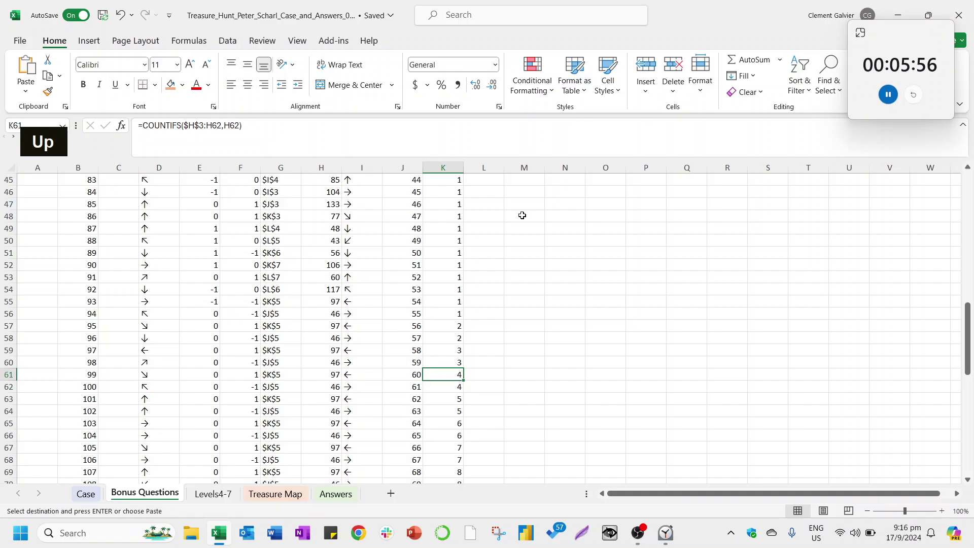
Examine the landing values, arrows and spot numbers around row 56 for the last game before any repetition.
key("Left")
key("Down")
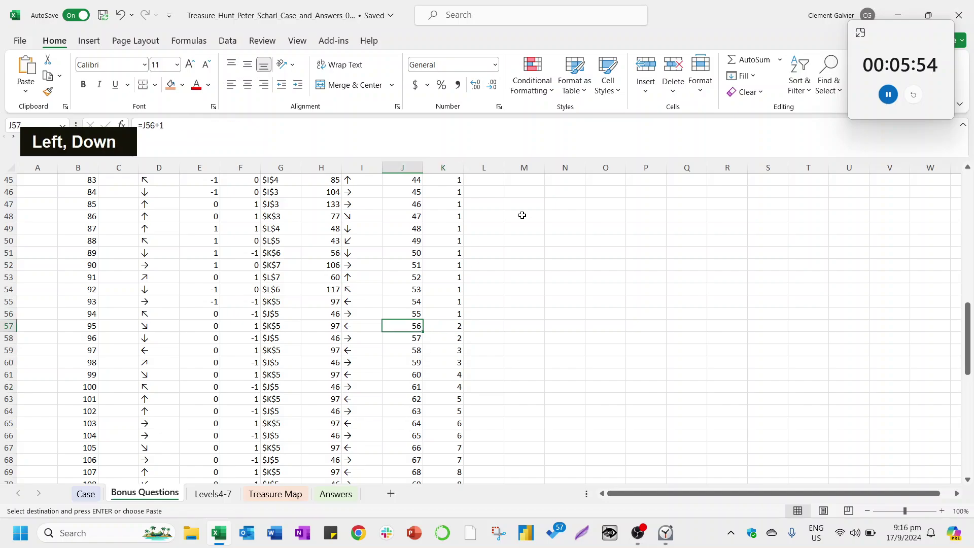
key("Left")
key("Left")
key("Right")
key("Left")
key("Up")
key("Right")
key("Up")
key("Down")
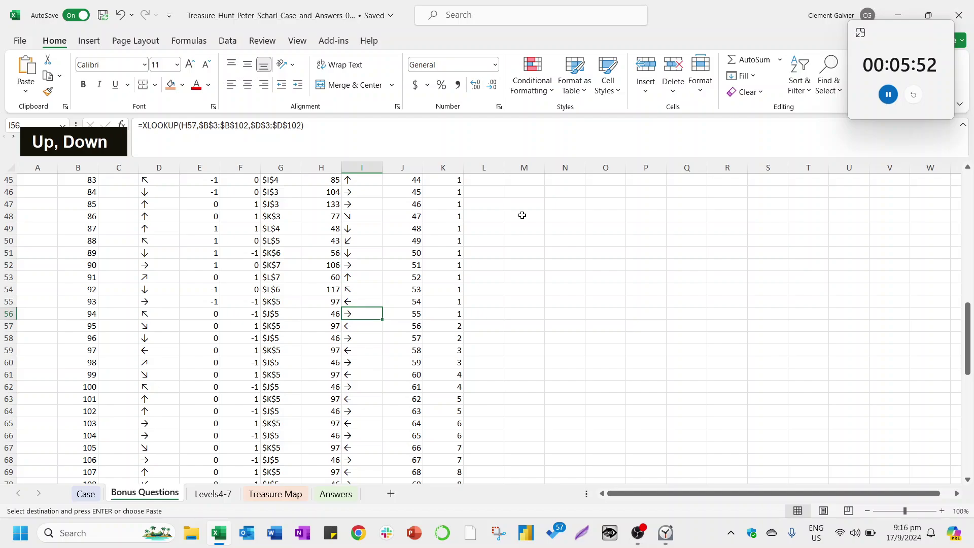
key("Left")
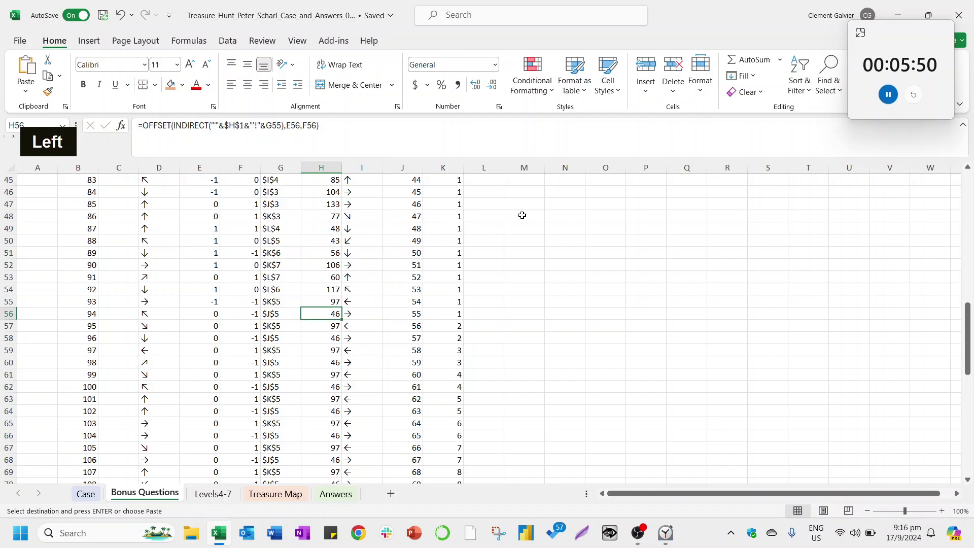
key("Right")
key("Right")
key("Left")
key("Left")
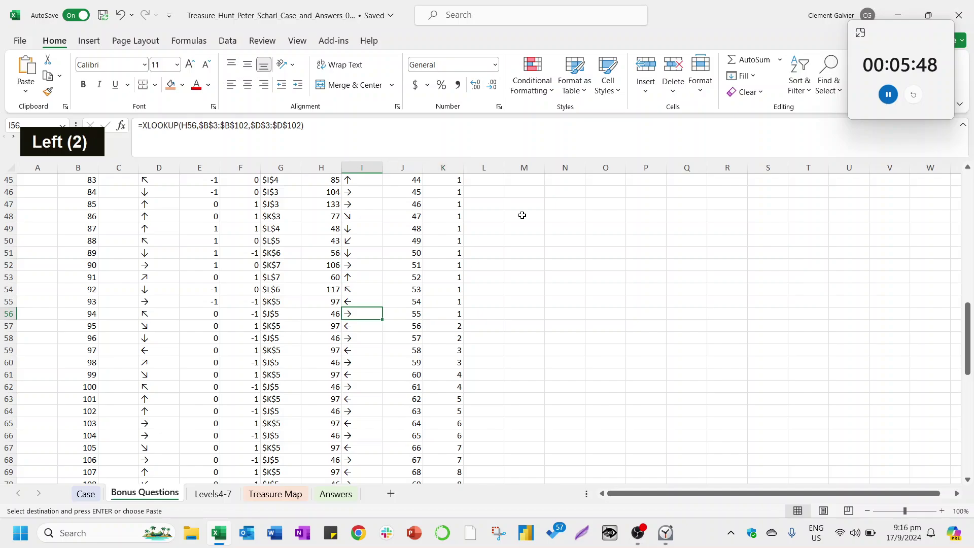
key("ctrl")
key("Down")
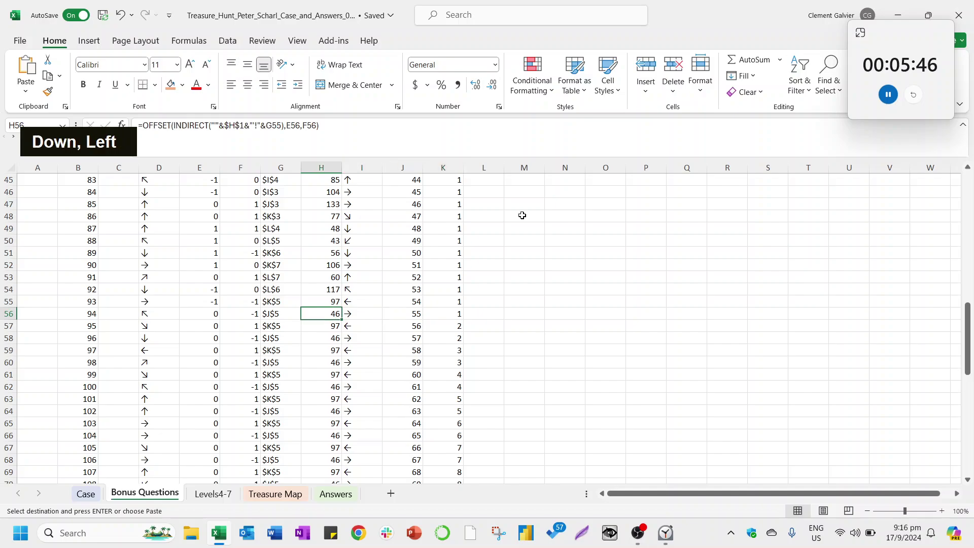
Copy the landing value in H56 and paste it as a value into the Bonus 3 answer on the Case sheet.
key("Down")
key("Up")
key("Up")
key("ctrl+Page_Up")
key("ctrl+c")
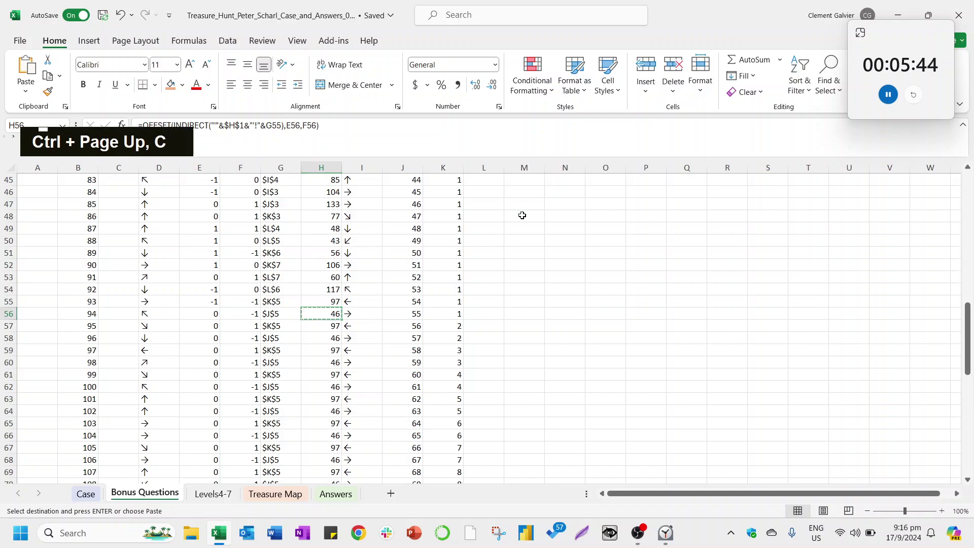
key("Down")
key("Down")
key("Right")
key("Down")
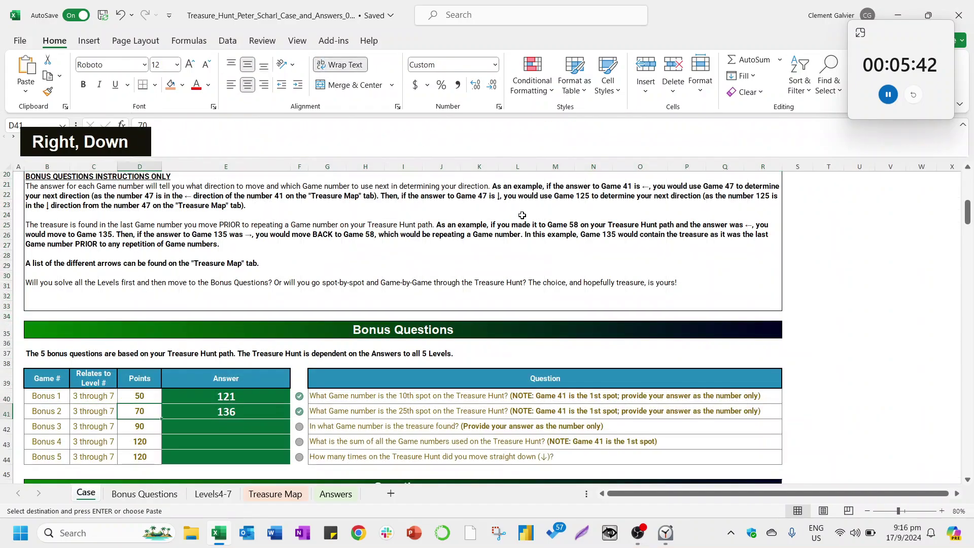
key("Down")
key("ctrl+alt+v")
key("v")
key("Return")
key("Down")
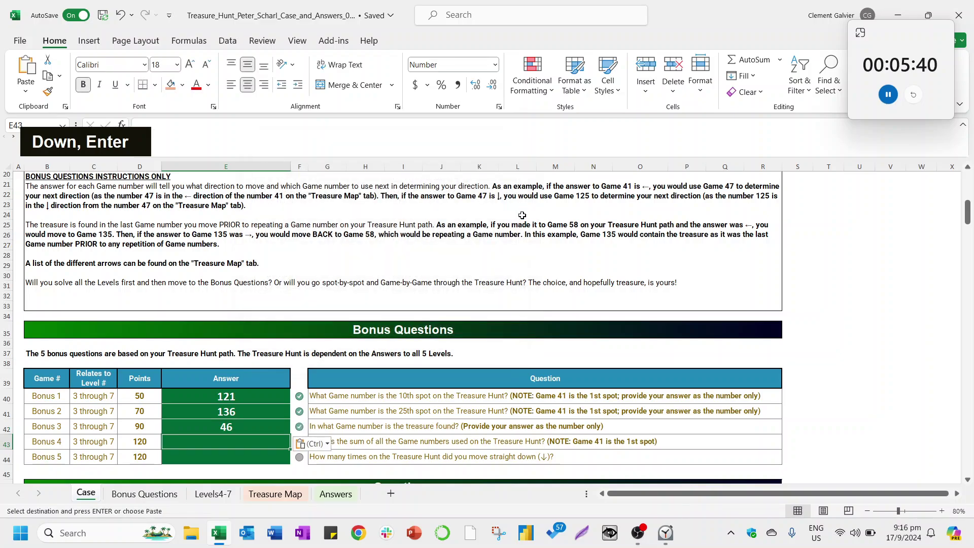
Clear the copy selection and read the Bonus 4 question about the sum of all Game numbers used.
key("Escape")
key("Right")
key("Right")
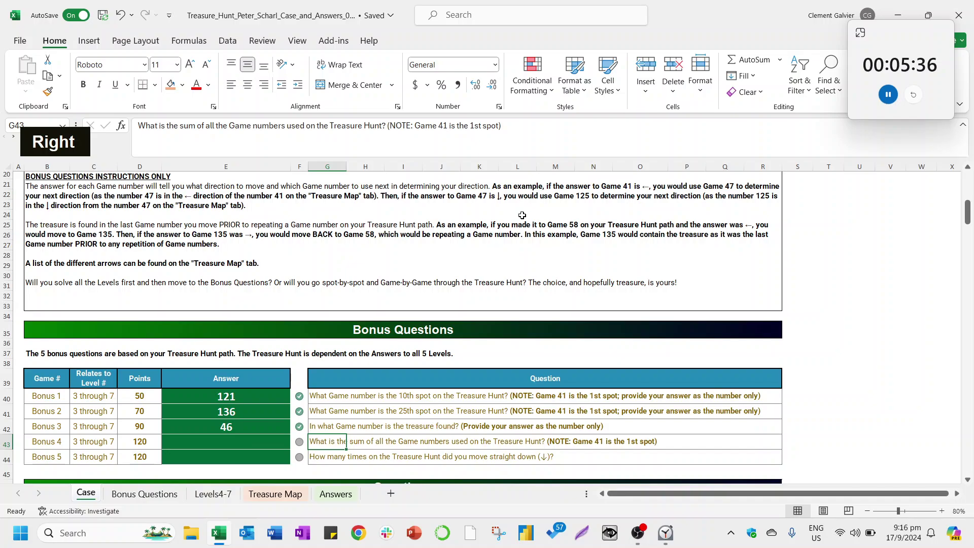
key("ctrl+Page_Up")
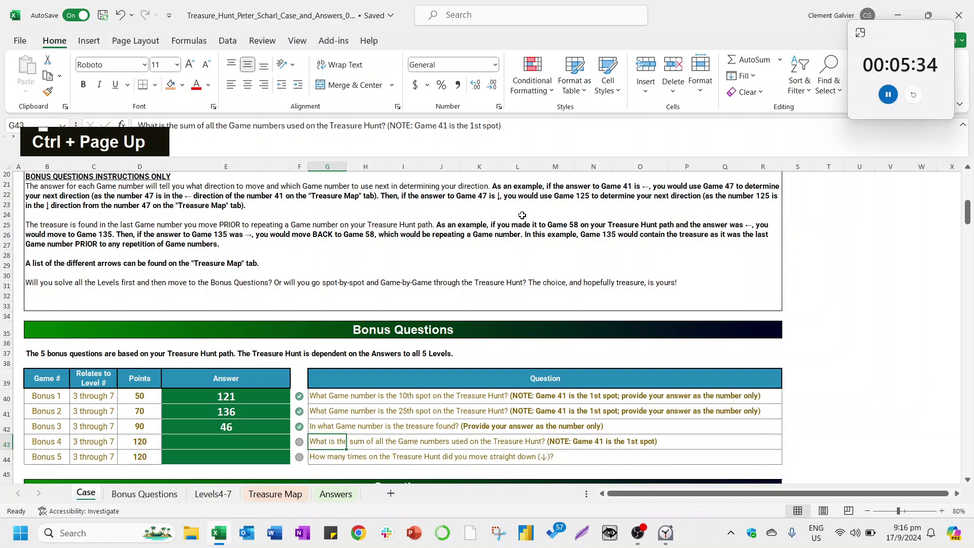
Highlight the treasure's landing value in H56 on the Bonus Questions sheet with an orange fill.
key("ctrl+Page_Down")
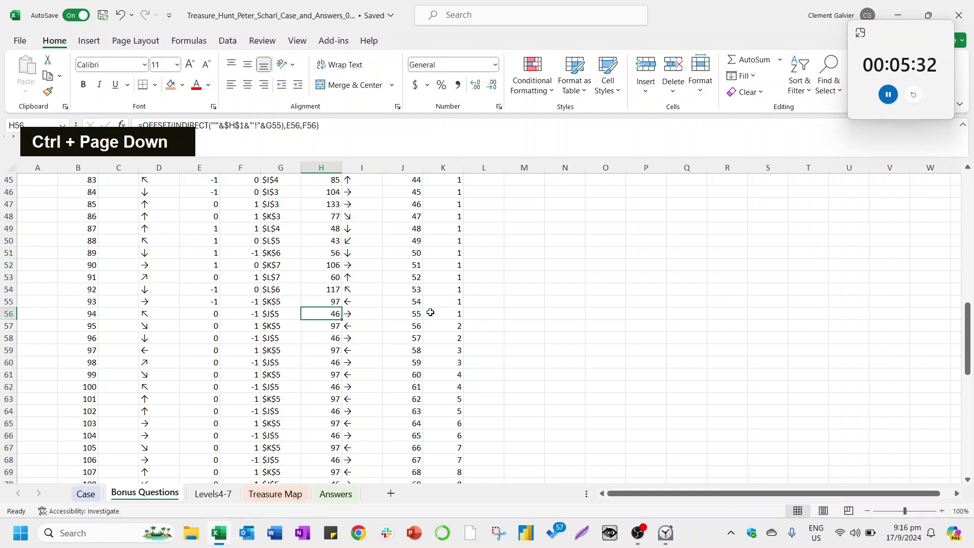
left_click(171, 85)
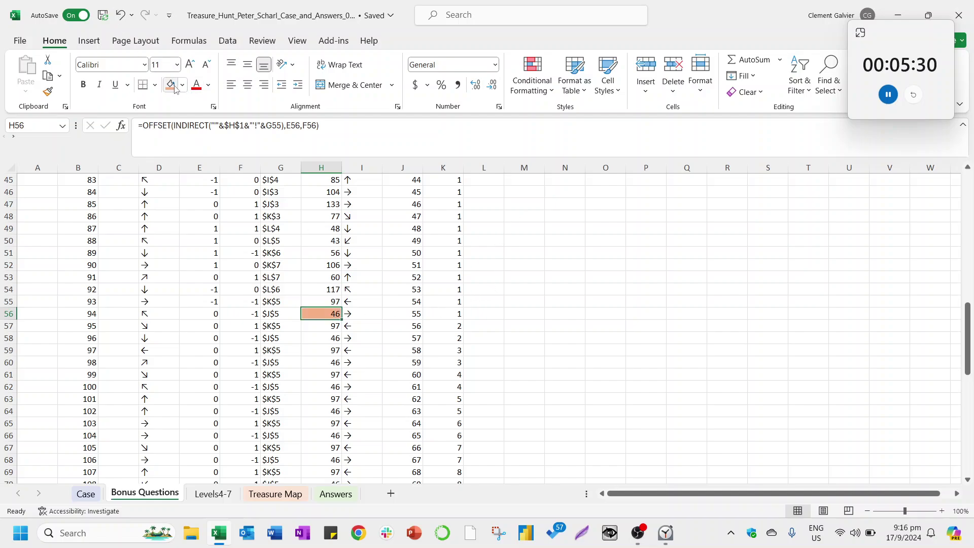
key("Right")
key("Left")
key("Right")
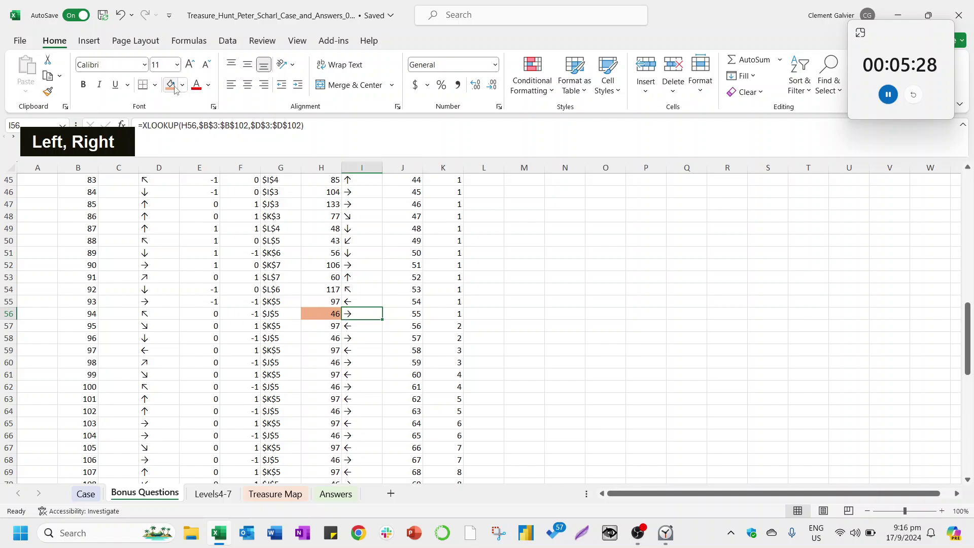
Select the landing values H3:H56 together with the starting game number in B3 to read their sum.
key("Left")
key("ctrl+shift+Up")
key("shift+Down")
key("shift+Down")
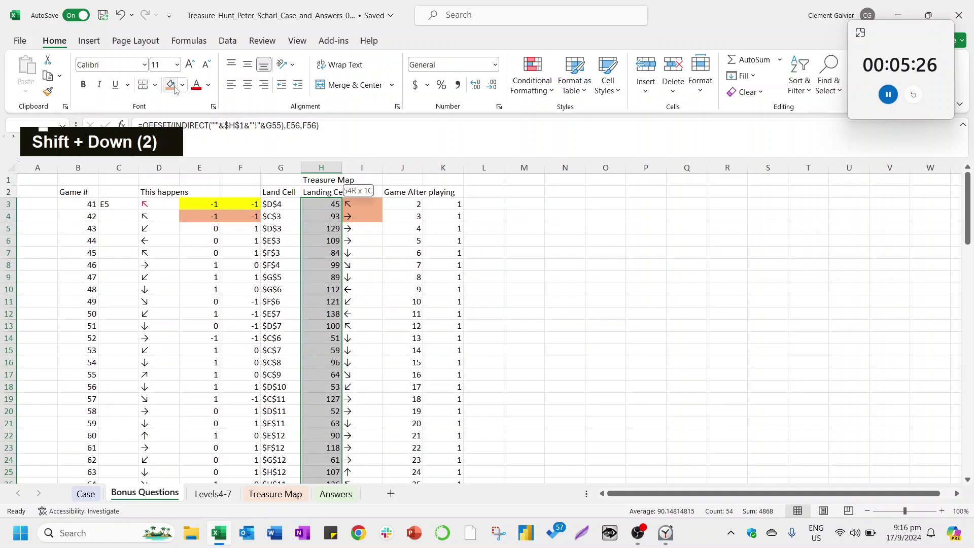
key("ctrl")
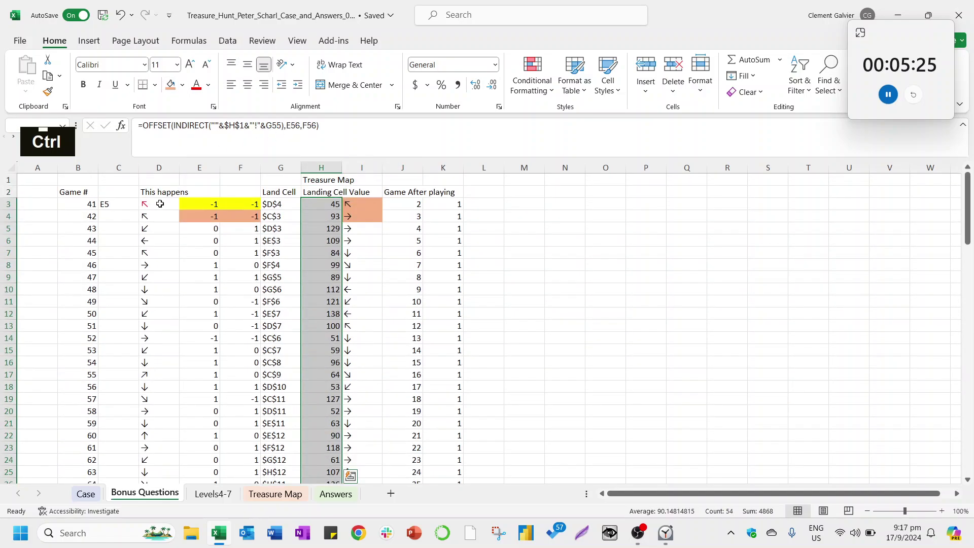
left_click(91, 206, "ctrl")
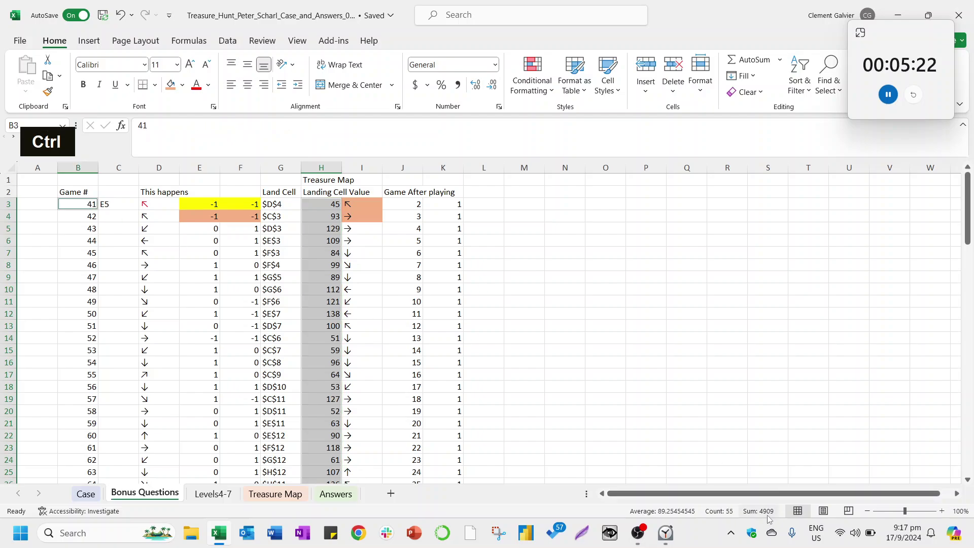
Enter 4909 as the Bonus 4 answer on the Case sheet.
key("ctrl+Page_Up")
key("Left")
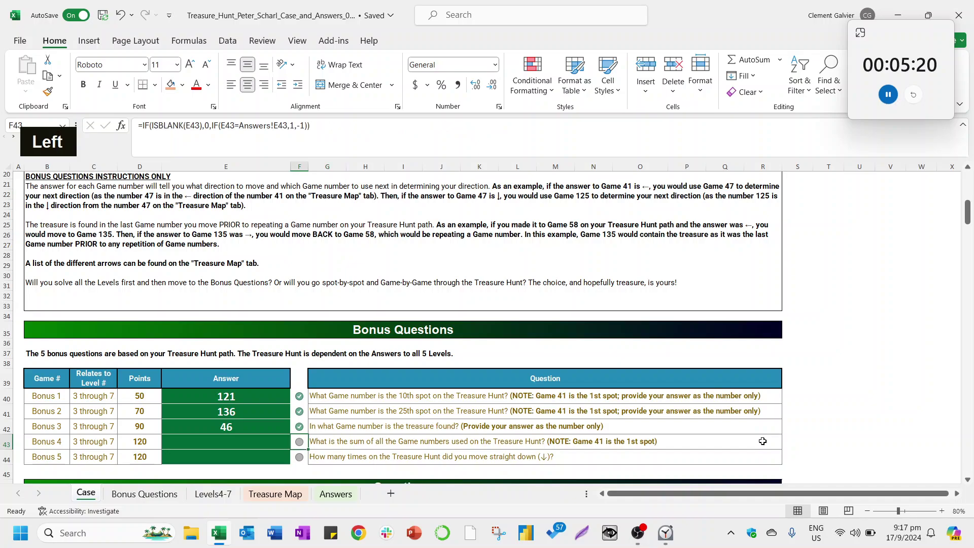
key("Left")
type("4909")
key("Return")
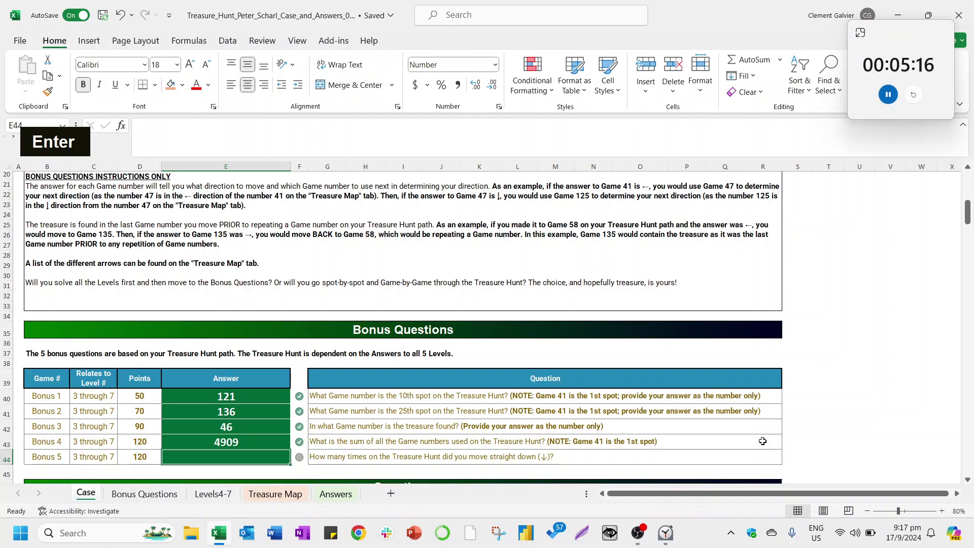
Copy the down arrow from I7 on the Bonus Questions sheet into M5 as a value.
key("ctrl+Page_Down")
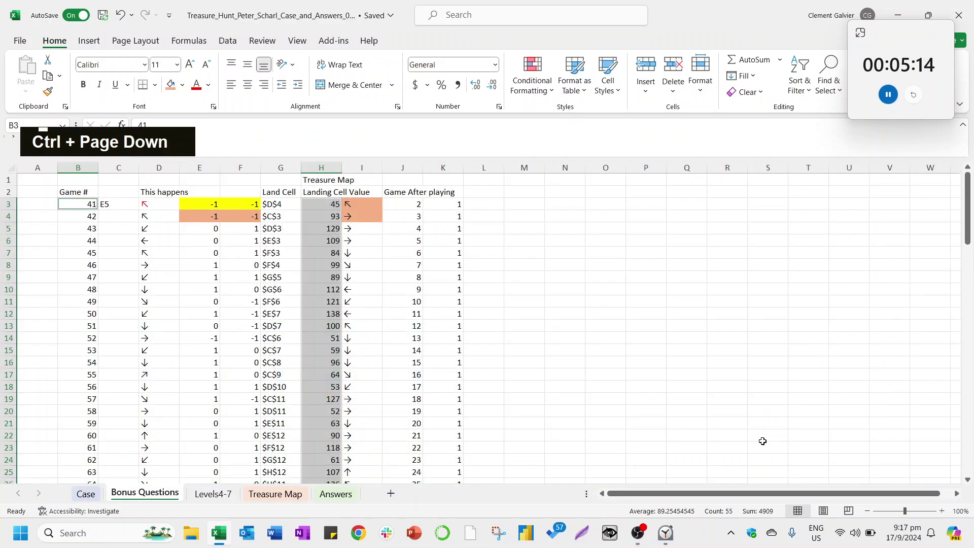
key("Right")
key("Right")
key("Right")
key("Right")
key("Down")
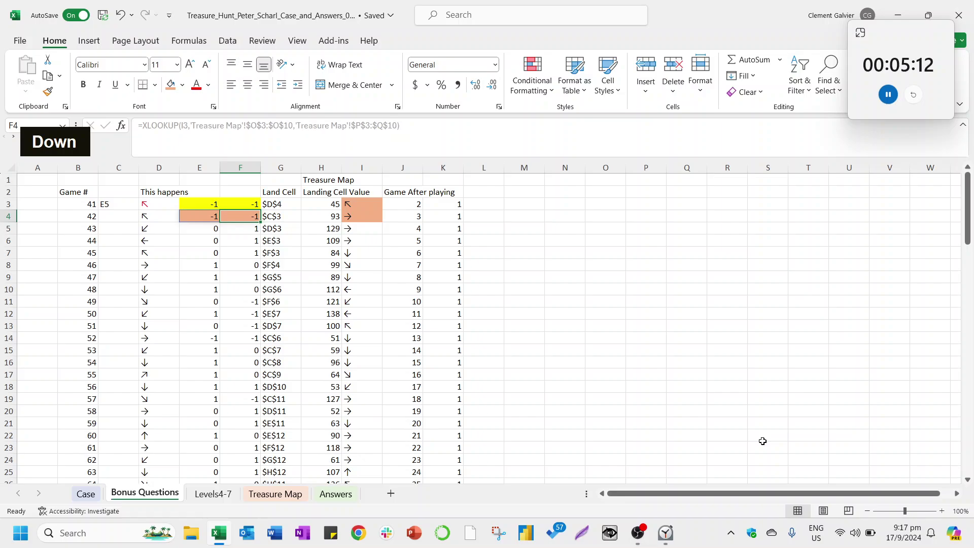
key("Right")
key("Right")
key("Right")
key("Down")
key("Down")
key("Down")
key("ctrl+c")
key("Right")
key("Right")
key("Right")
key("Up")
key("Up")
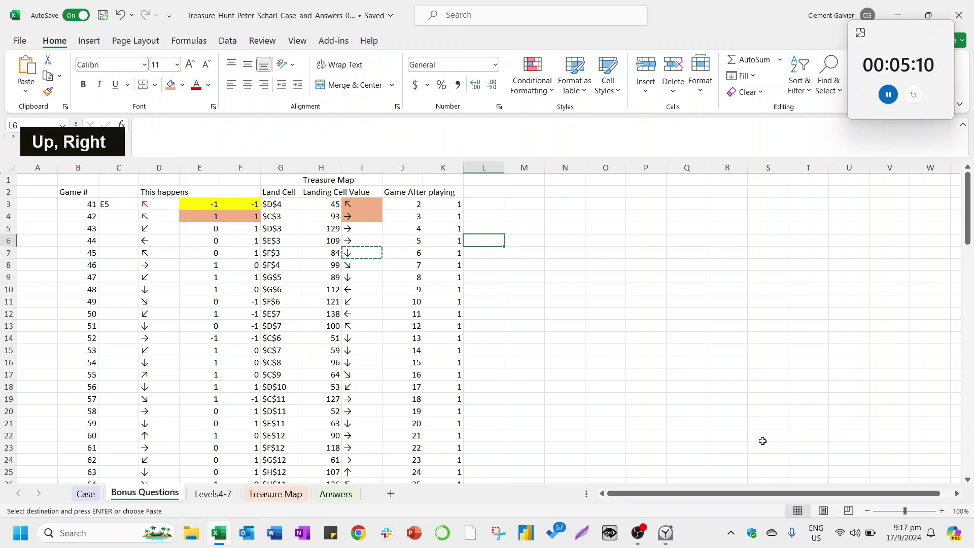
key("Right")
key("ctrl+alt+v")
key("v")
key("Return")
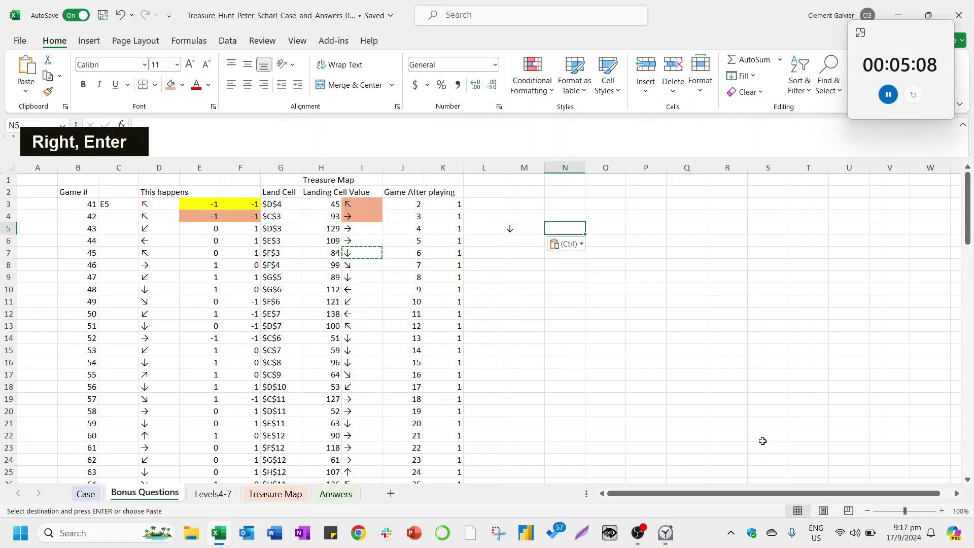
Enter =COUNTIFS($I$3:$I$56,M5) in N5 to count the straight-down moves along the treasure path.
key("Right")
type("=countifs(")
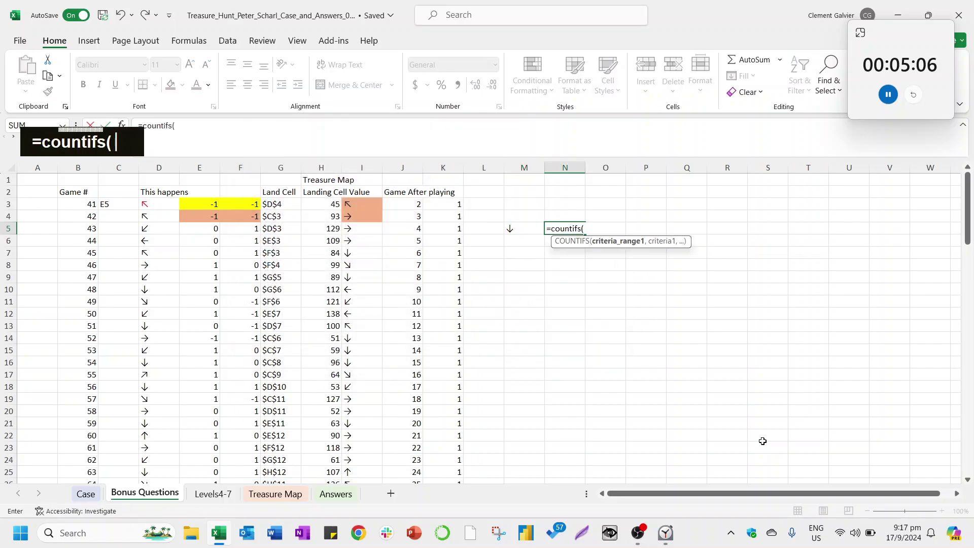
key("Left")
key("Left")
key("Left")
key("Left")
key("Left")
key("Up")
key("Up")
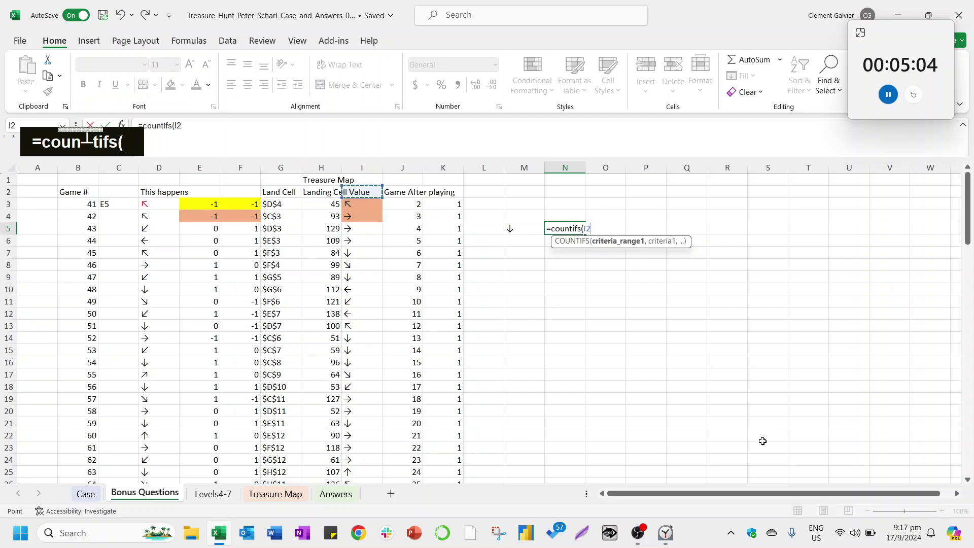
key("shift+Down")
key("shift+Down")
key("shift+Down")
key("shift+Down")
key("shift+Down")
key("shift+Down")
key("shift+Down")
key("shift+Down")
key("shift+Down")
key("shift+Down")
key("shift+Down")
key("shift+Down")
key("shift+Down")
key("shift+Down")
key("shift+Down")
key("shift+Down")
key("shift+Down")
key("shift+Down")
key("shift+Down")
key("shift+Down")
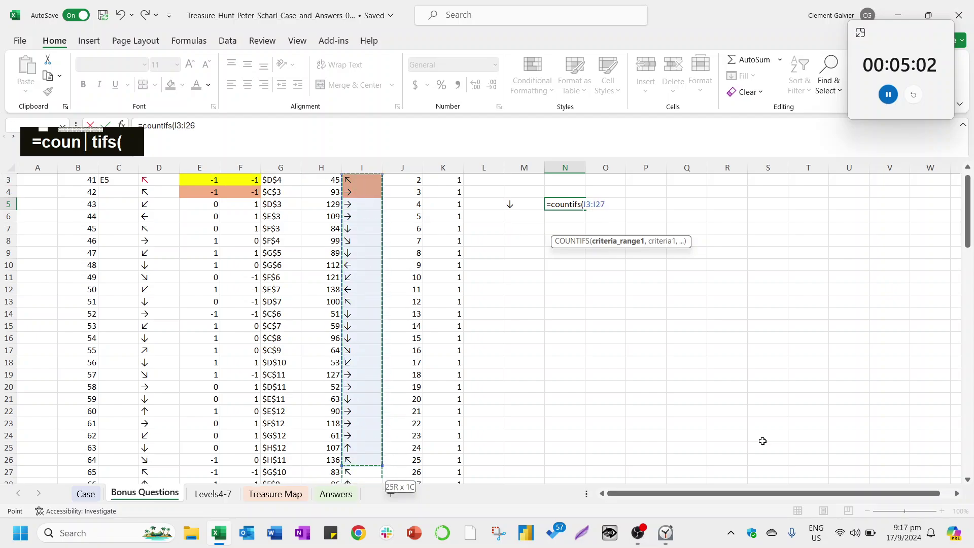
key("shift+Down")
key("shift+Down")
key("shift+Down")
key("shift+Down")
key("shift+Down")
key("shift+Down")
key("shift+Down")
key("shift+Down")
key("shift+Down")
key("shift+Down")
key("shift+Down")
key("shift+Down")
key("shift+Down")
key("shift+Down")
key("shift+Down")
key("shift+Down")
key("shift+Down")
key("shift+Down")
key("shift+Down")
key("shift+Down")
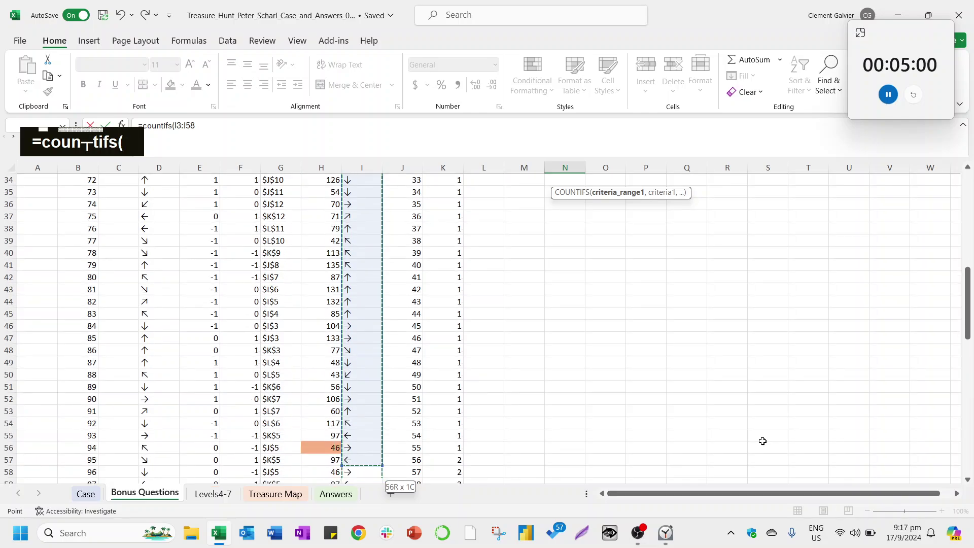
key("shift+Up")
key("shift+Up")
key("shift+Up")
key("shift+Up")
key("shift+Up")
key("shift+Up")
key("shift+Up")
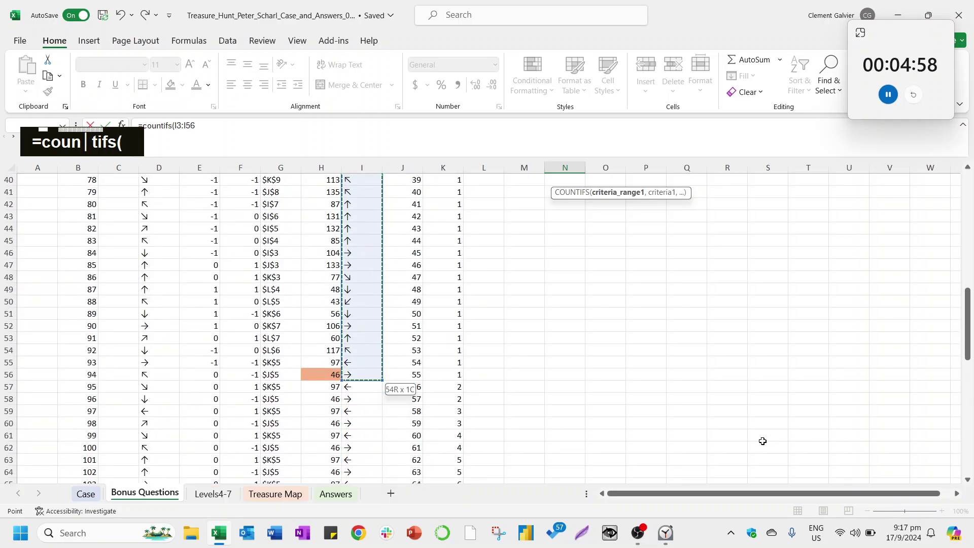
key("F4")
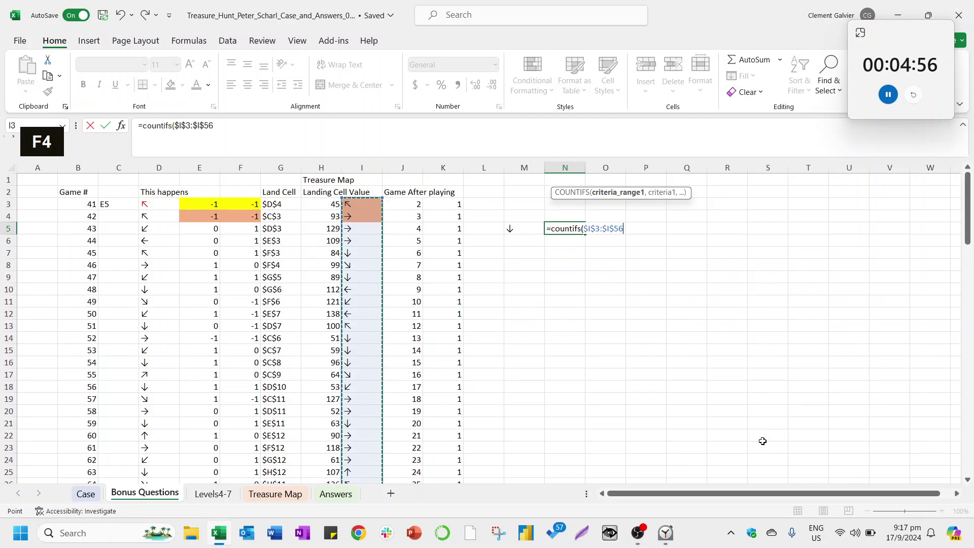
type(".")
key("BackSpace")
type(",")
key("Left")
key("Left")
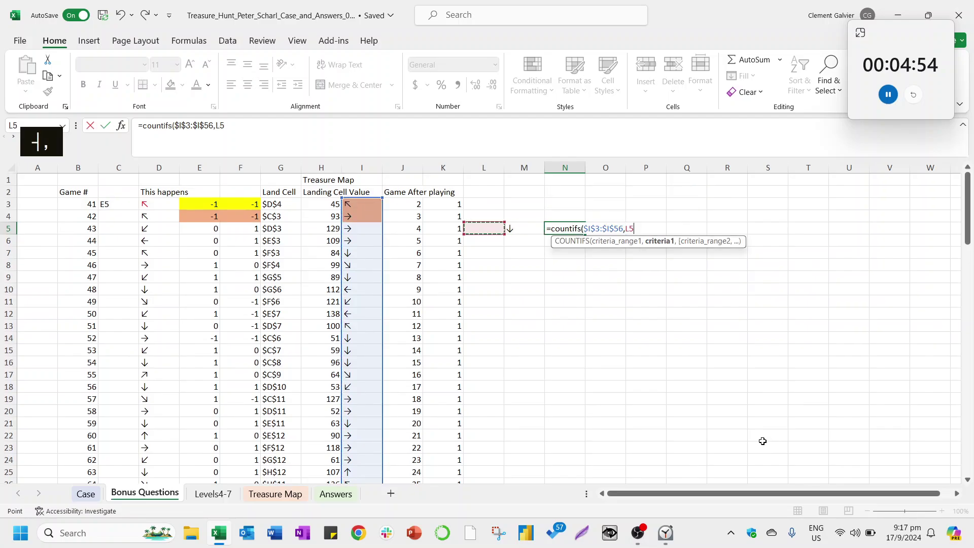
key("Right")
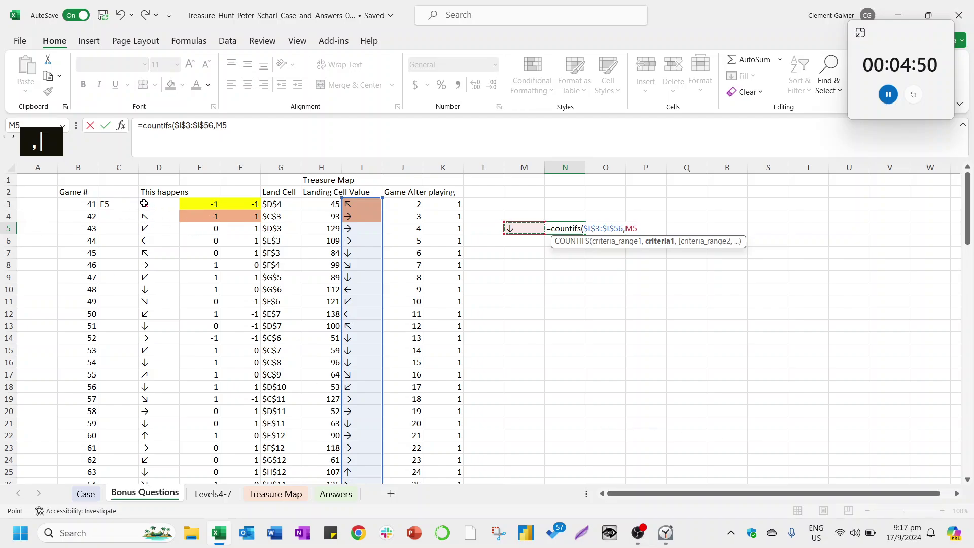
type(")")
key("Return")
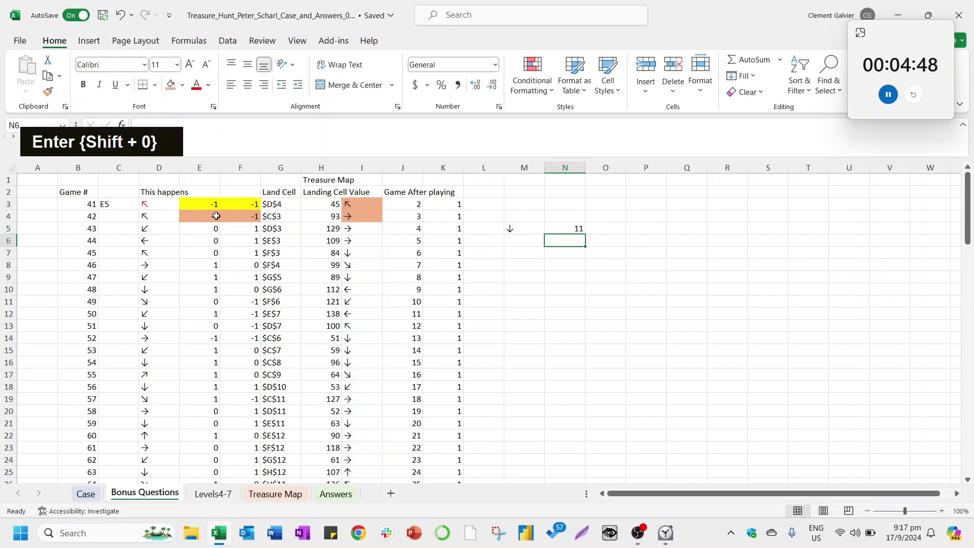
Paste the down-arrow count of 11 as a value into the Bonus 5 answer on the Case sheet and pause the countdown timer.
key("Up")
key("ctrl+c")
key("ctrl+Page_Up")
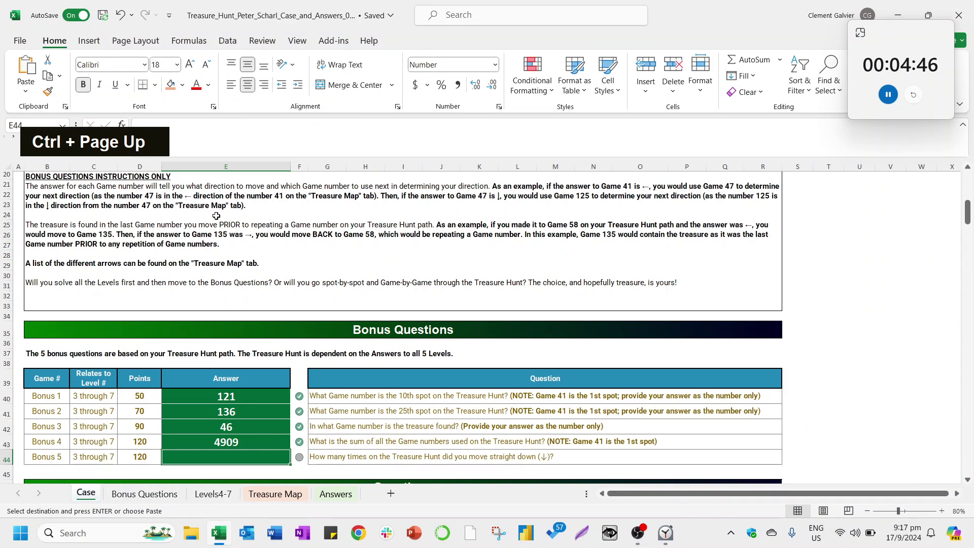
key("ctrl+alt+v")
key("v")
key("Return")
scroll(710, 302, "down", 5)
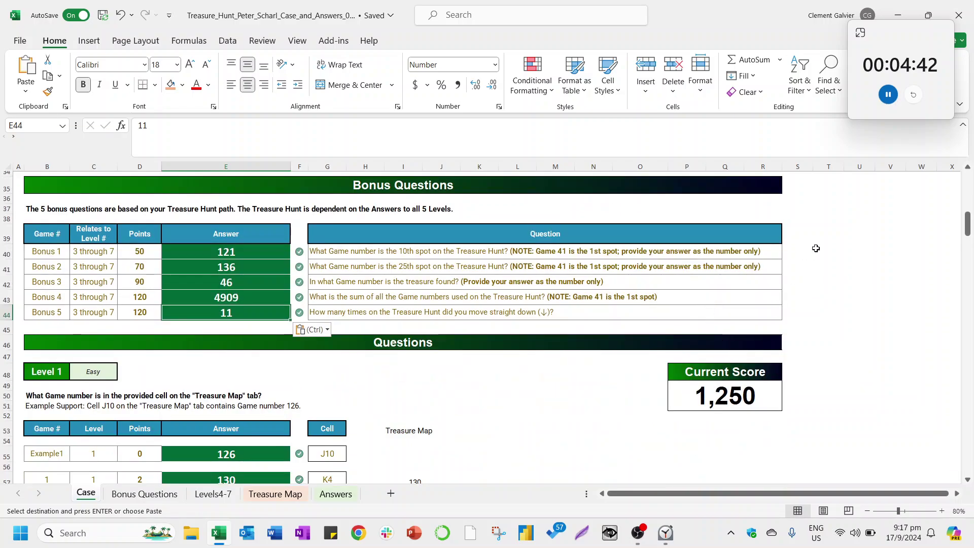
left_click(888, 95)
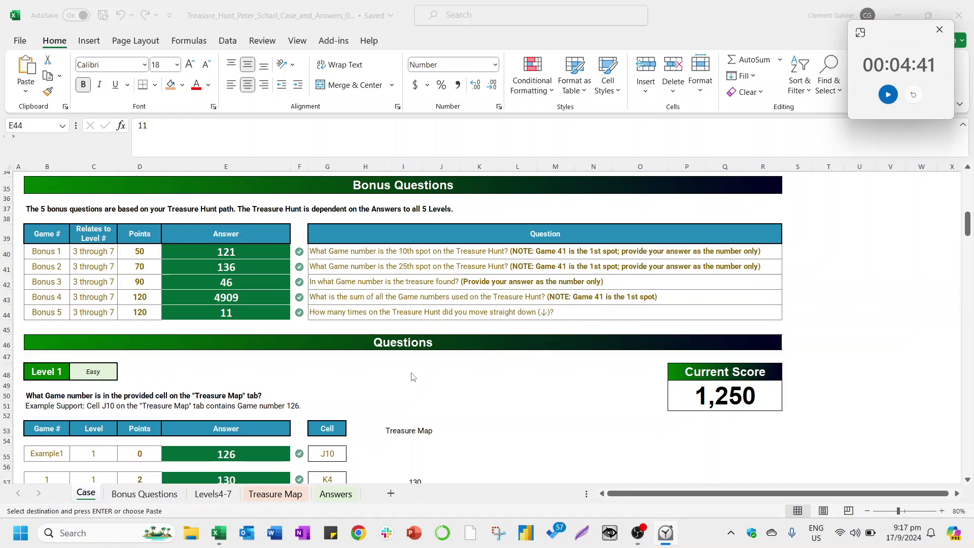
Examine the current score and the answer check marks from the bonus questions through Level 7 on the Case sheet.
scroll(430, 379, "up", 2)
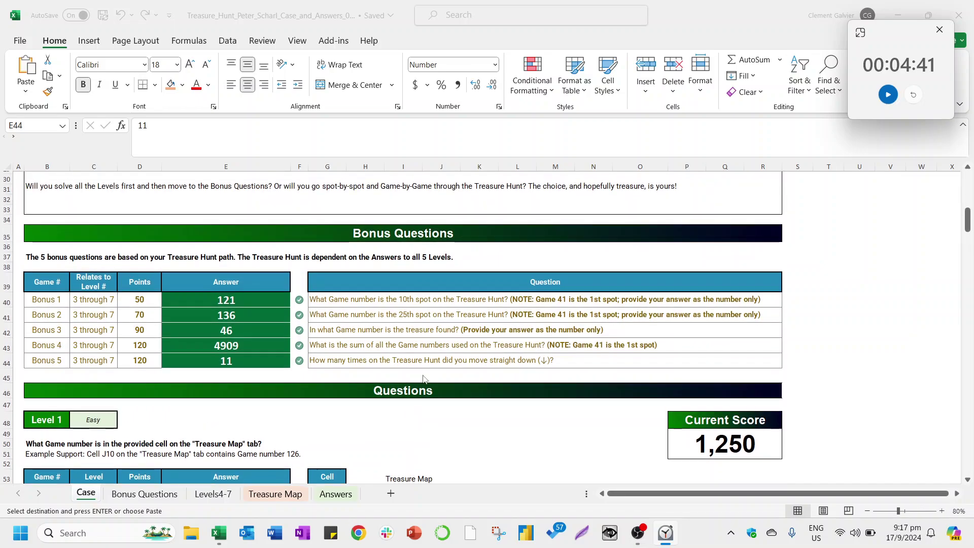
scroll(426, 379, "down", 4)
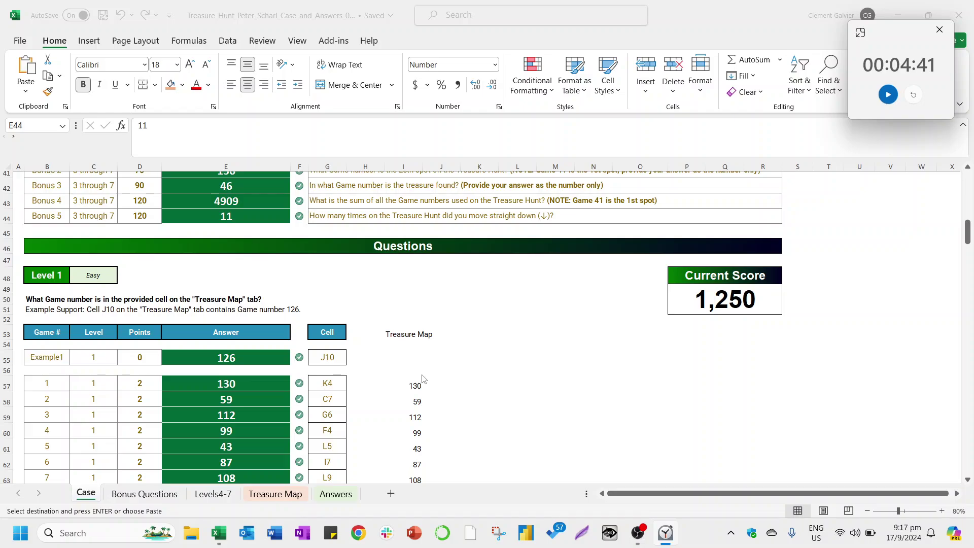
scroll(424, 380, "down", 5)
scroll(427, 379, "down", 9)
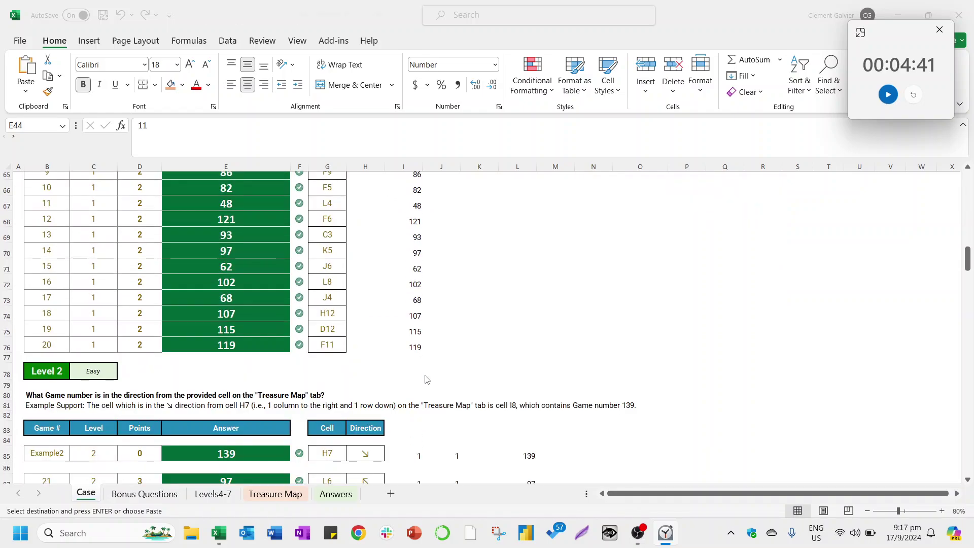
scroll(427, 379, "down", 17)
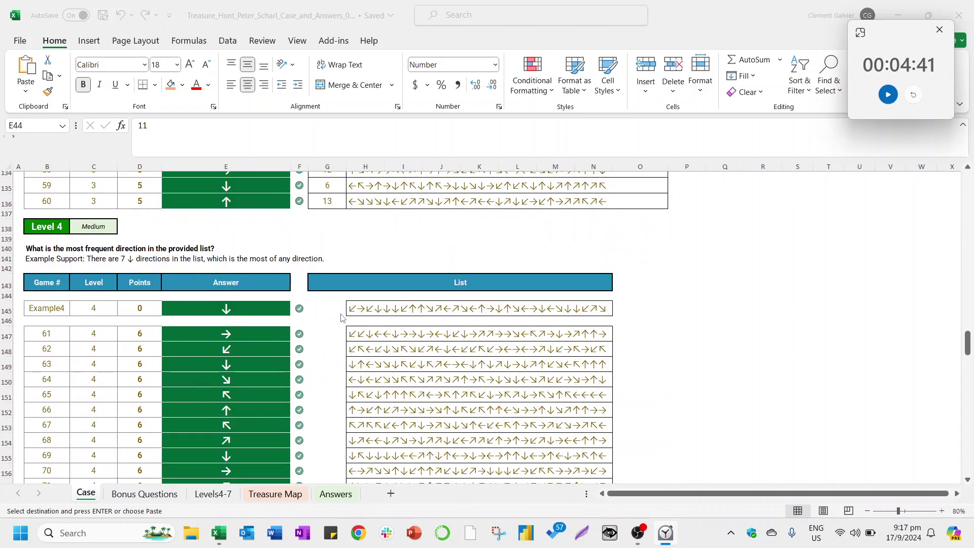
scroll(341, 318, "down", 20)
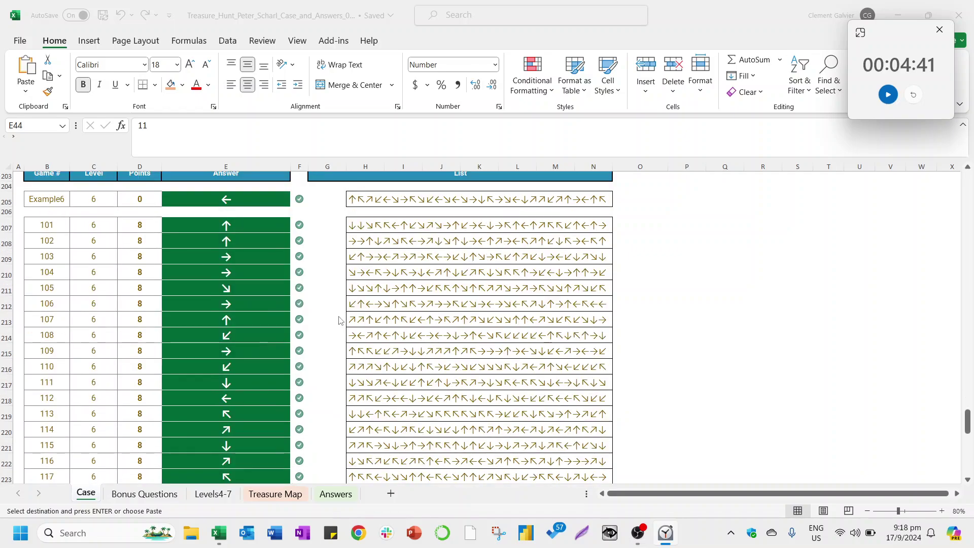
scroll(339, 320, "down", 5)
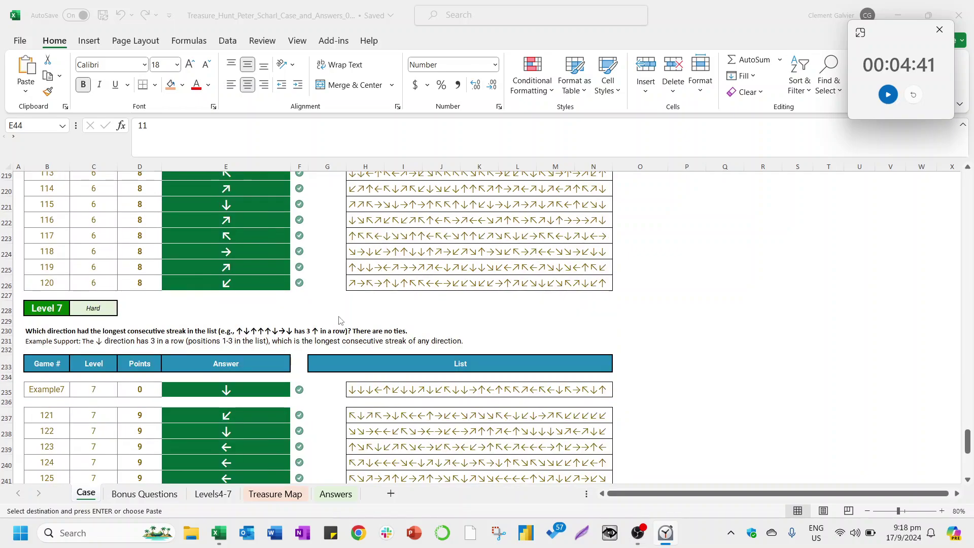
left_click(363, 391)
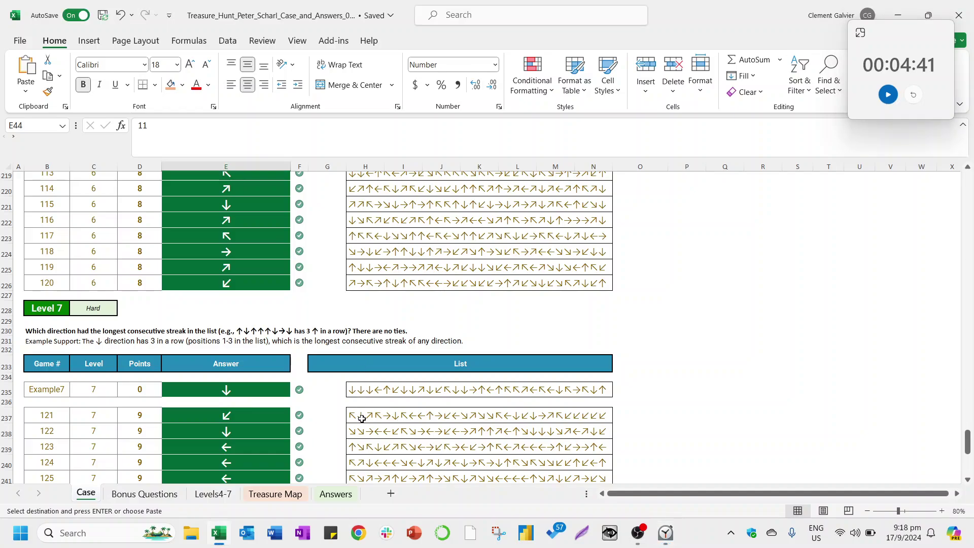
Re-read the Level 6 question, view the Levels4-7 workings sheet, and look back over the lower levels' answers on the Case sheet.
scroll(364, 402, "down", 1)
scroll(362, 398, "up", 6)
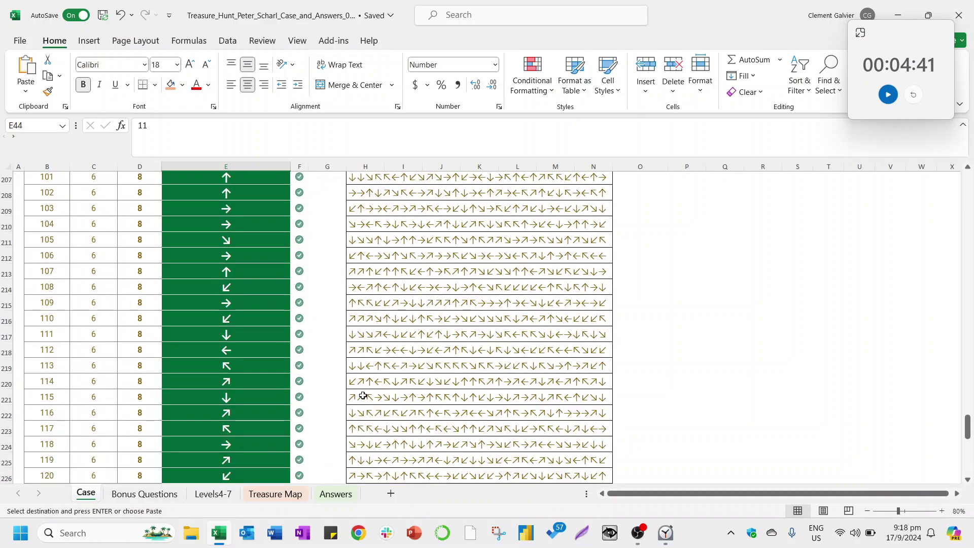
scroll(362, 396, "up", 2)
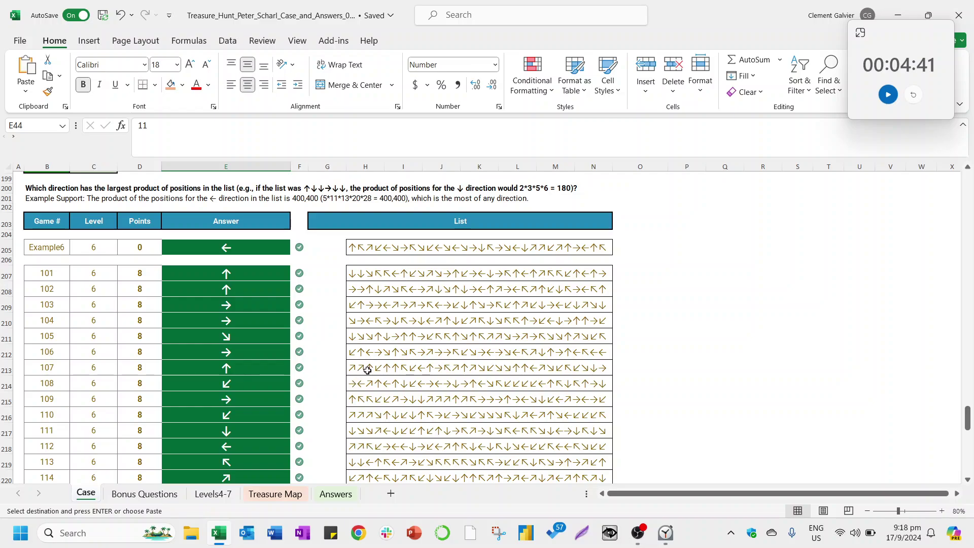
scroll(366, 368, "up", 3)
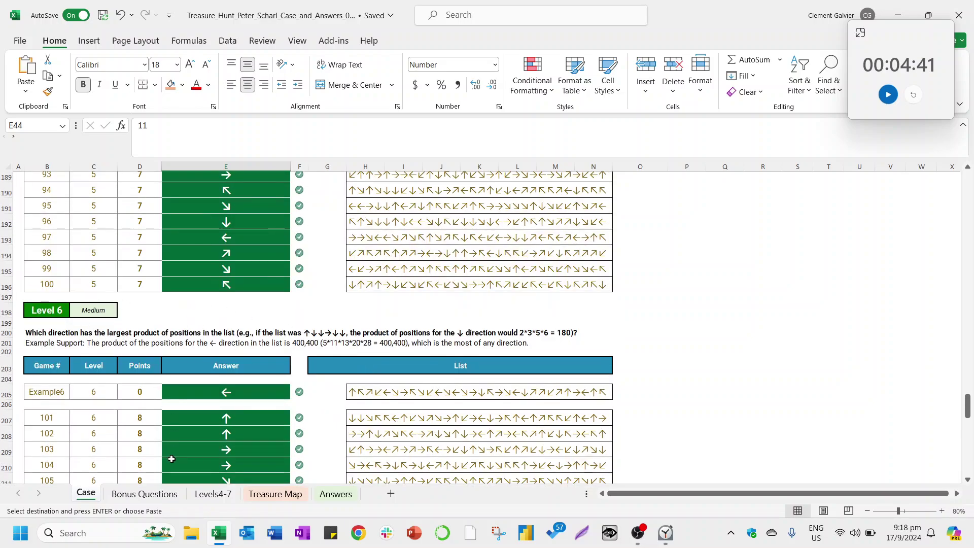
left_click(213, 493)
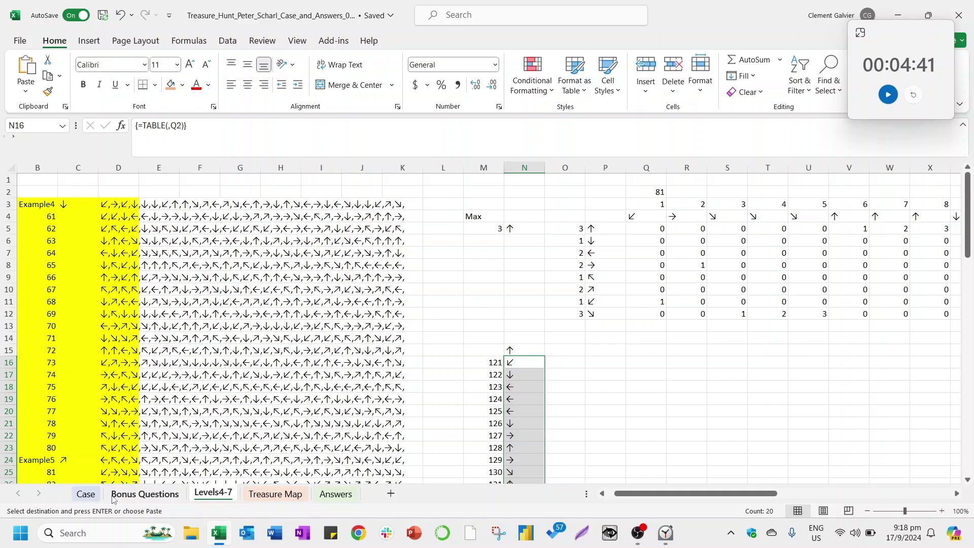
left_click(87, 493)
scroll(183, 437, "down", 3)
scroll(183, 437, "up", 20)
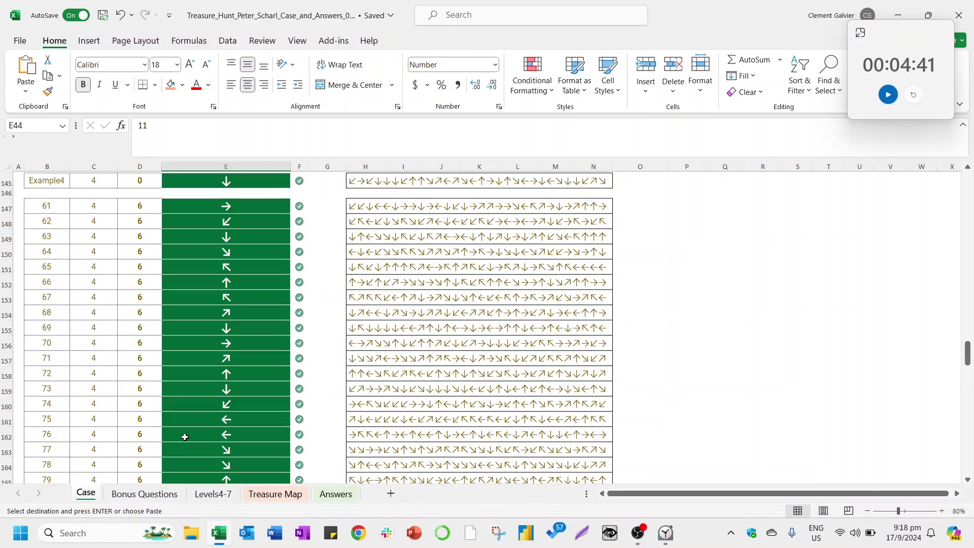
scroll(190, 432, "up", 6)
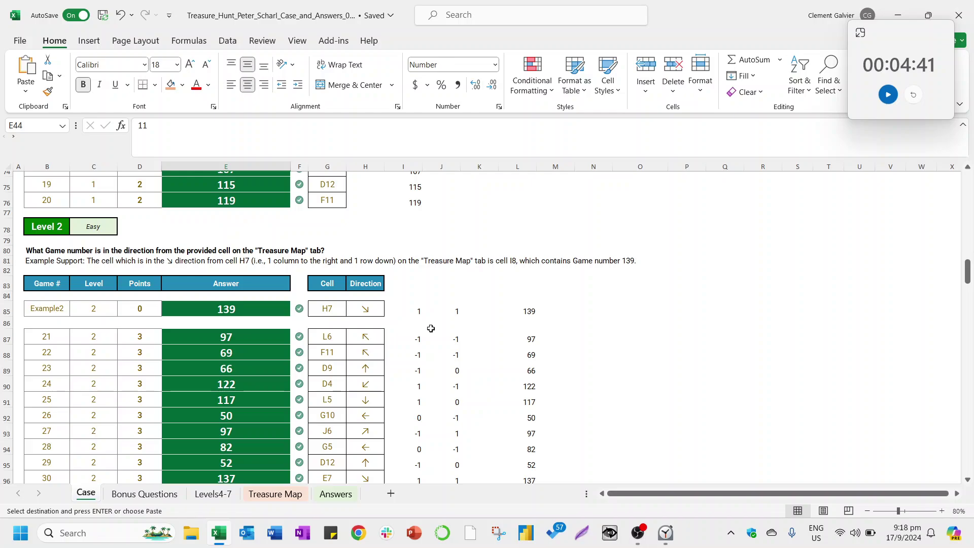
scroll(430, 328, "up", 15)
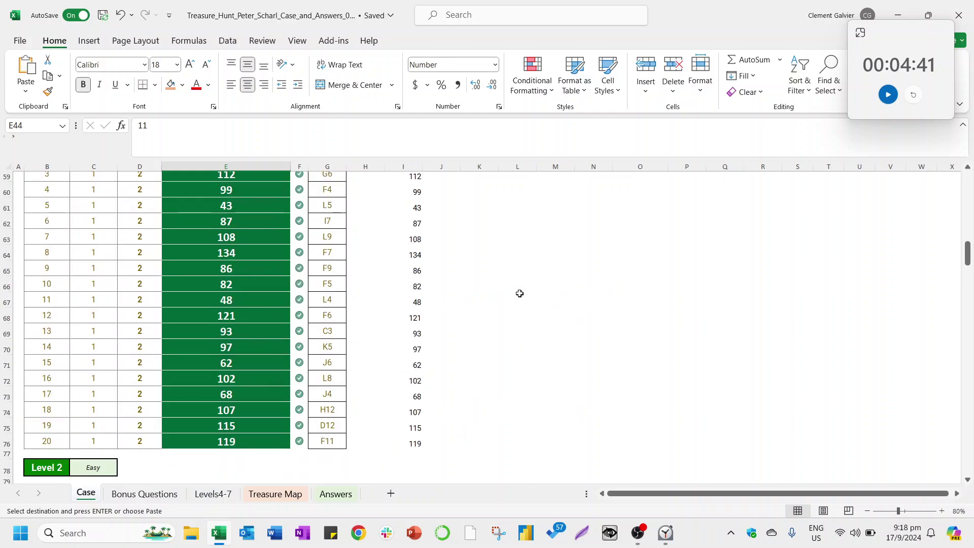